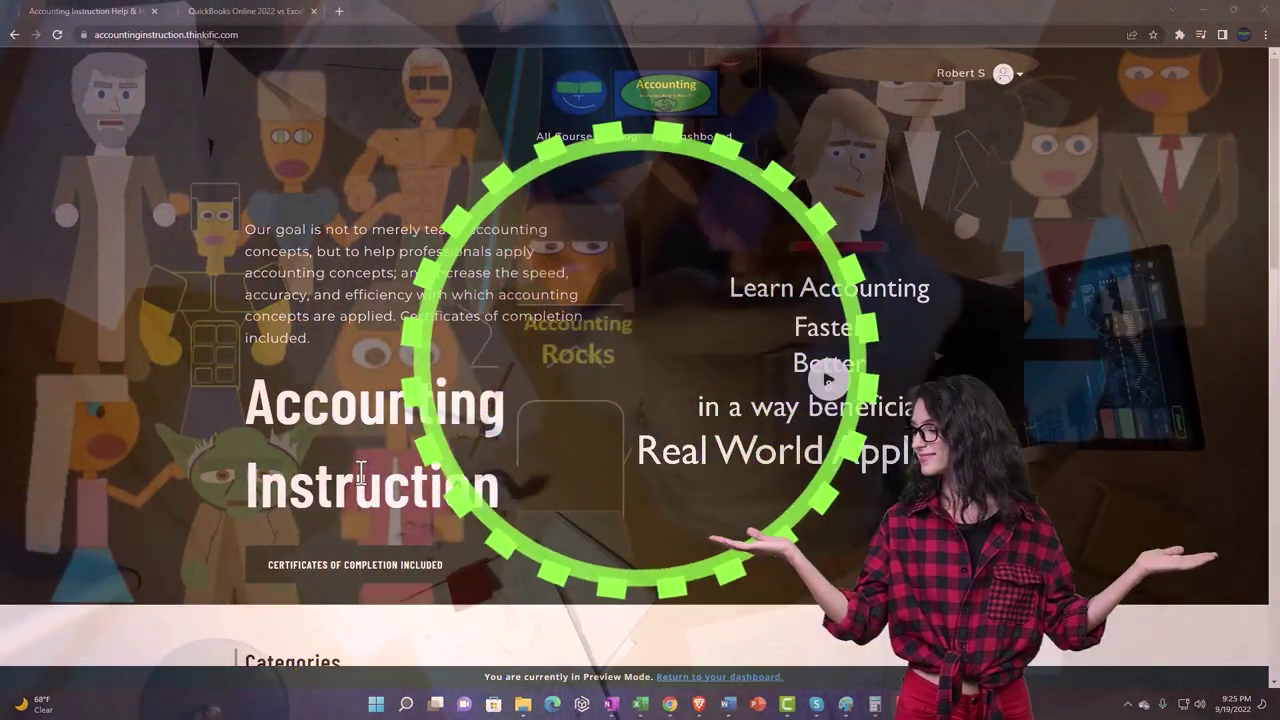
Browse the course categories on the Accounting Instruction site and look through the QuickBooks Online 2022 course's lesson sections, including OneNote - Getting Started 2022.
scroll(176, 556, down, 1)
scroll(176, 549, down, 6)
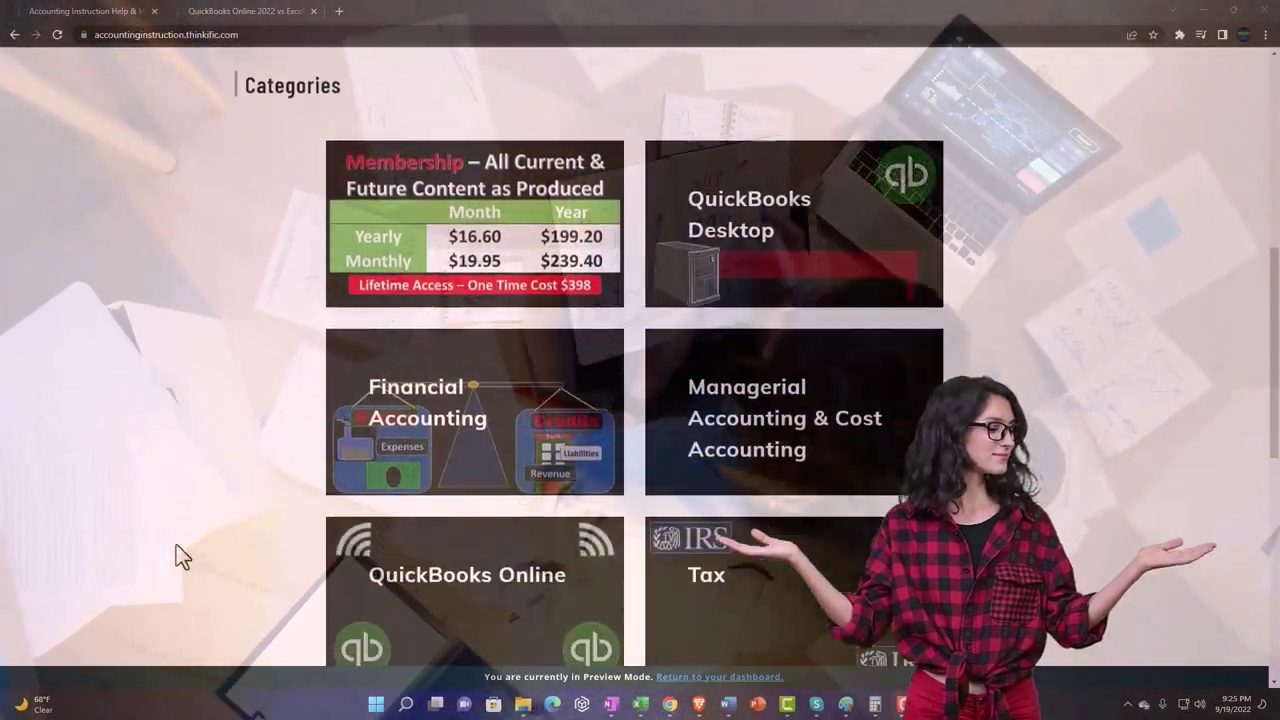
scroll(176, 545, down, 5)
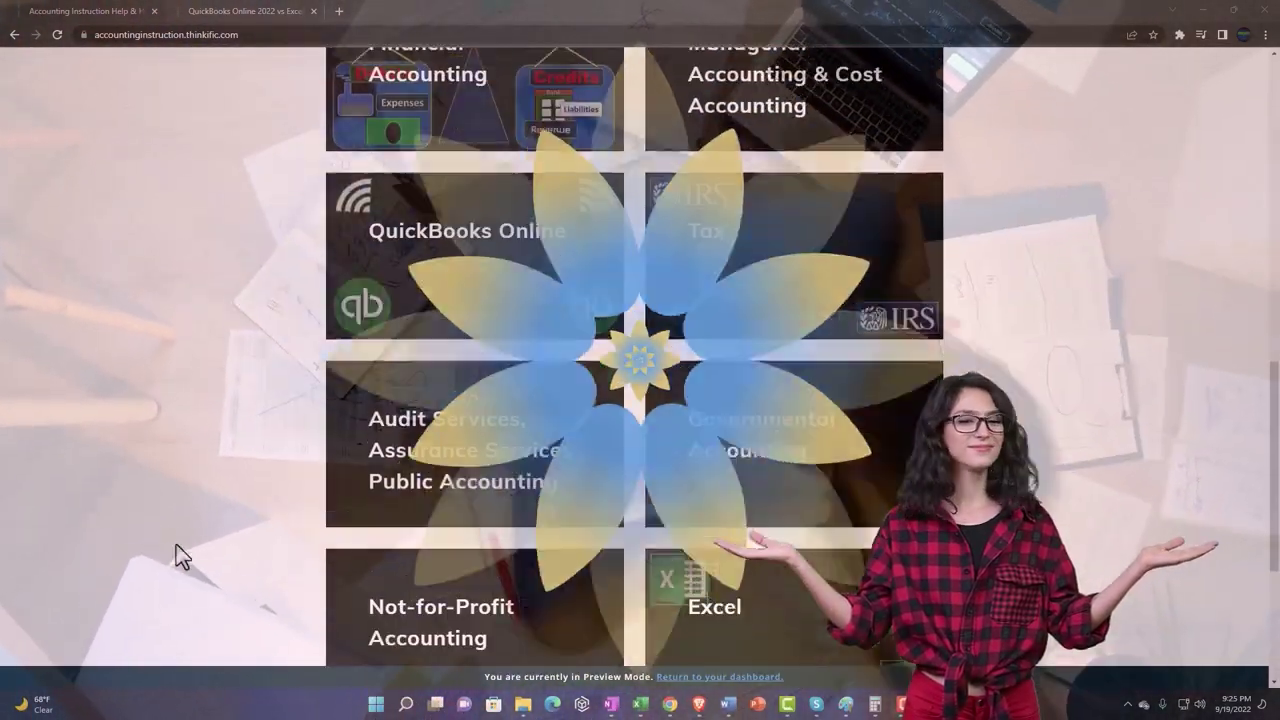
scroll(176, 556, down, 1)
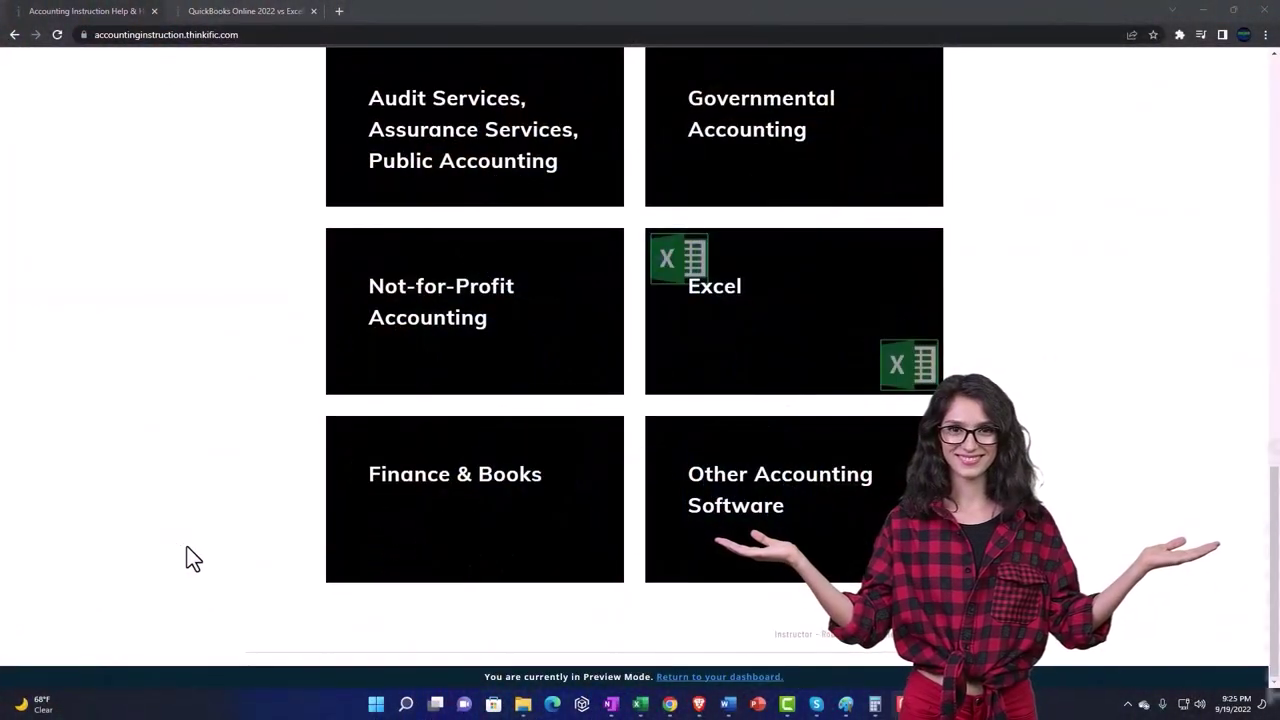
click(230, 16)
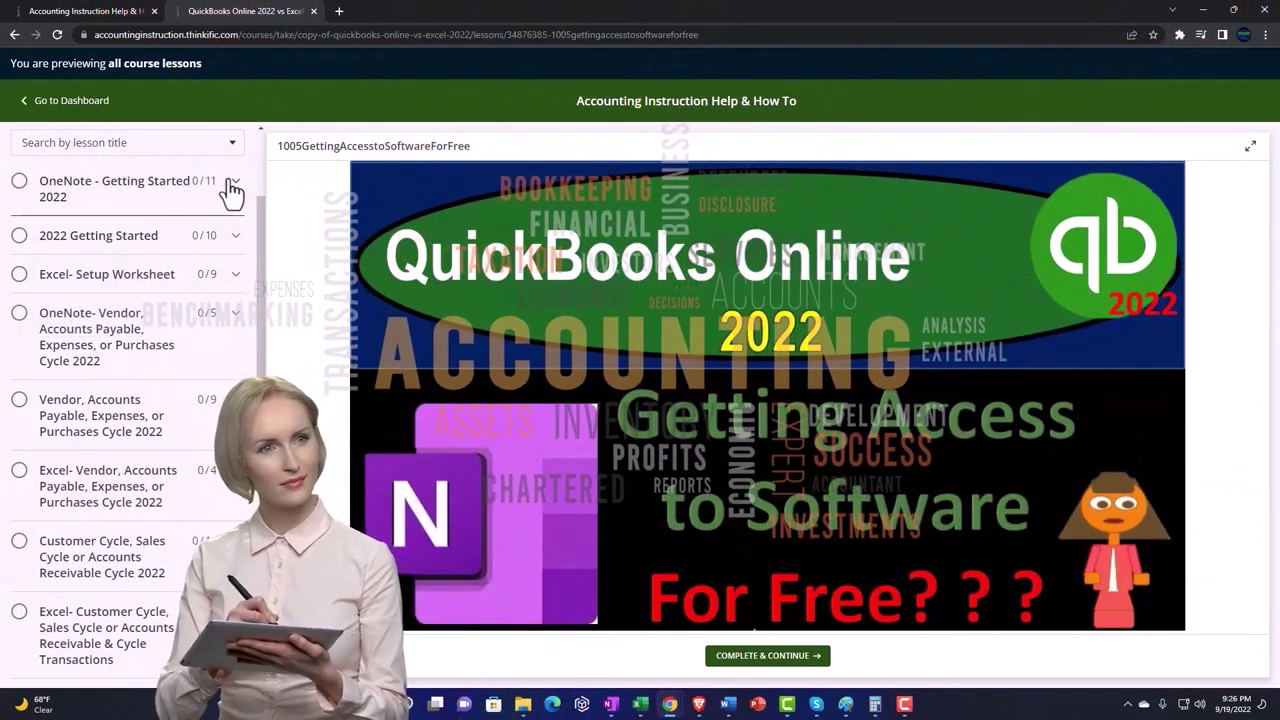
click(233, 186)
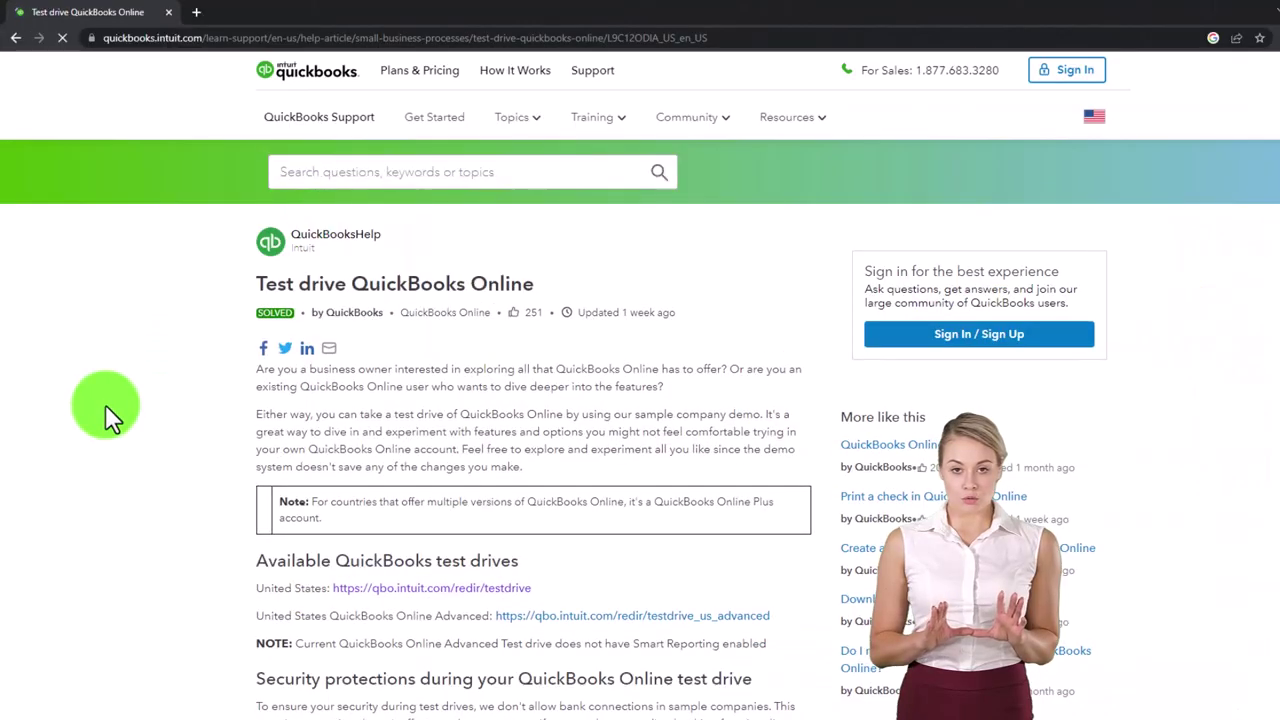
Open the United States QuickBooks Online test drive from the help article and zoom the page to 125%.
scroll(105, 404, down, 2)
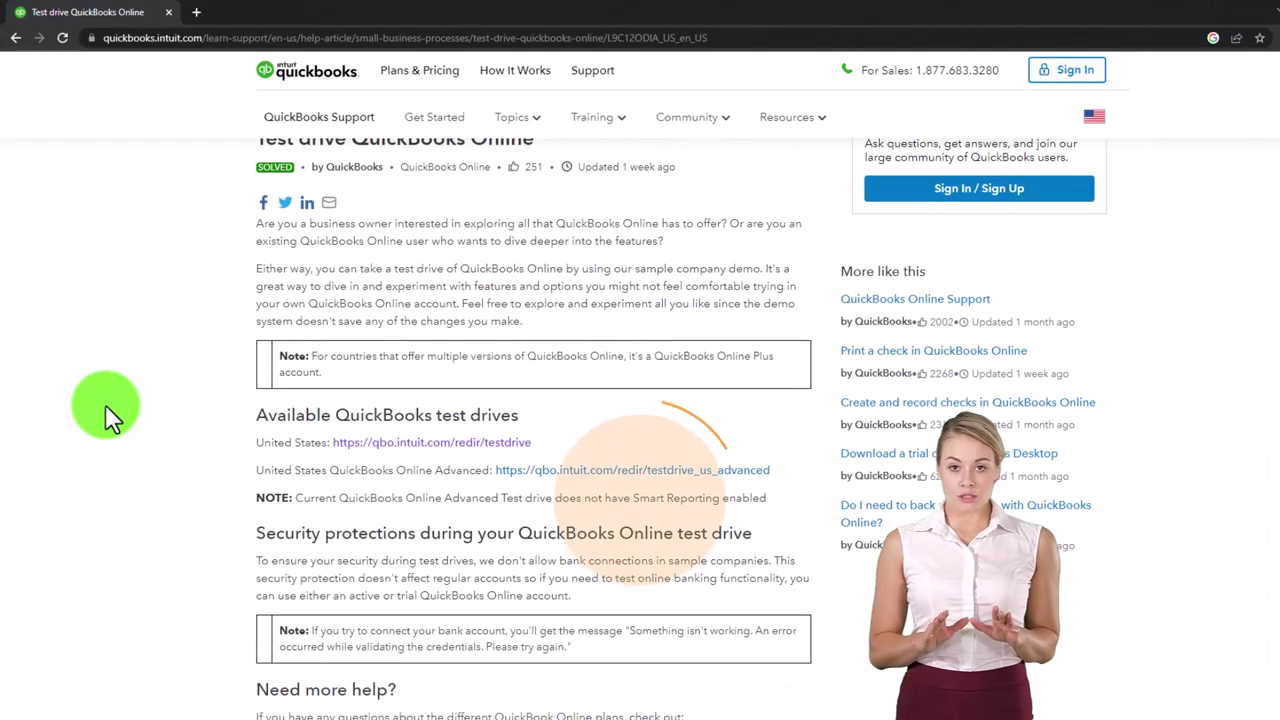
click(360, 462)
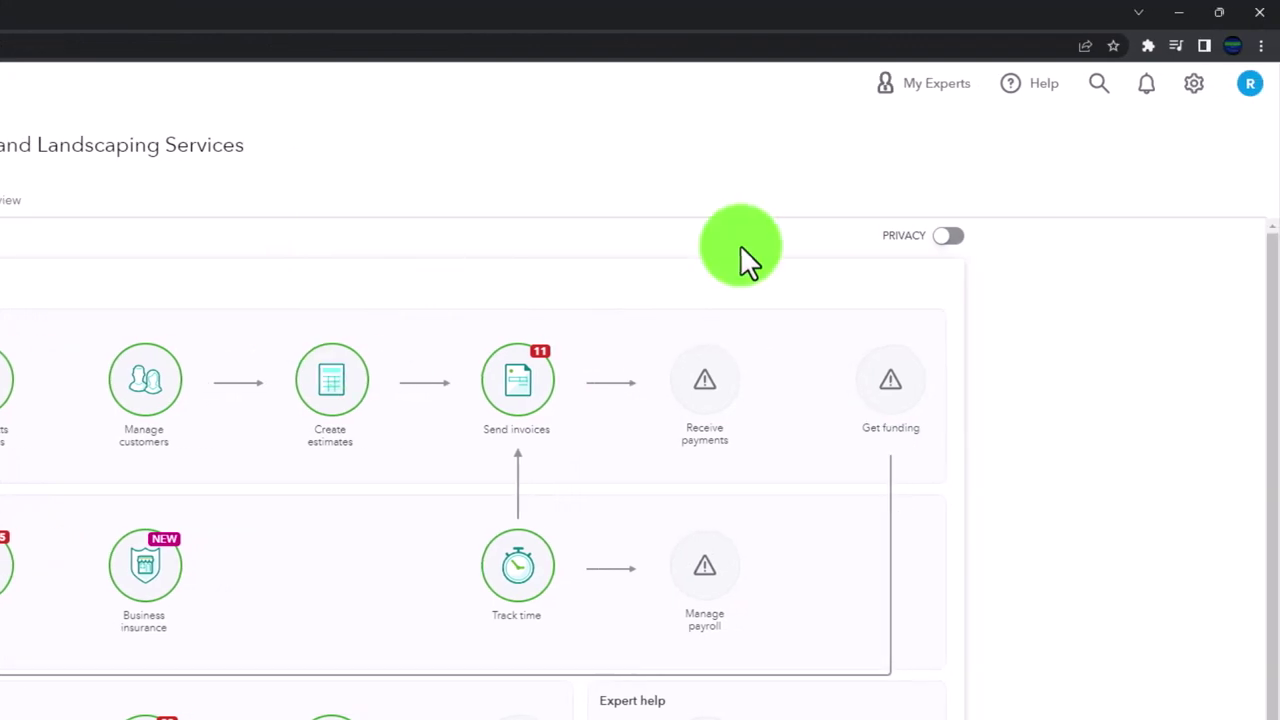
key(ctrl+plus)
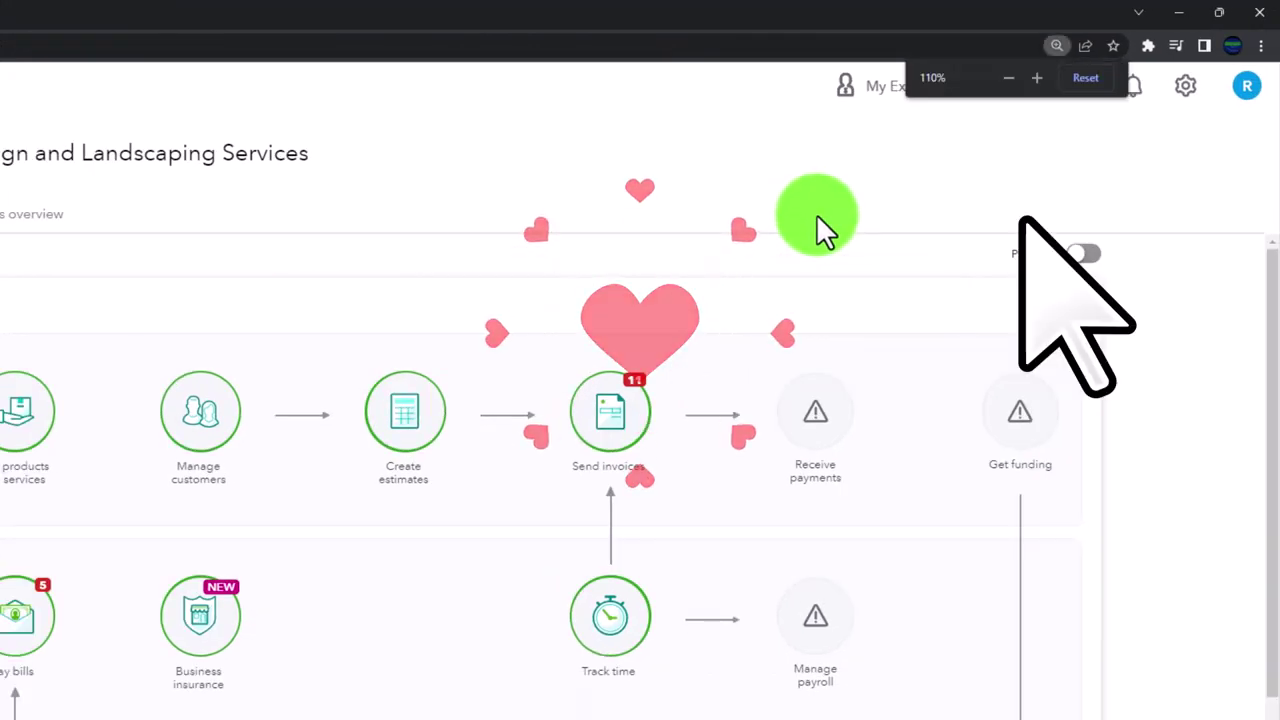
key(ctrl+plus)
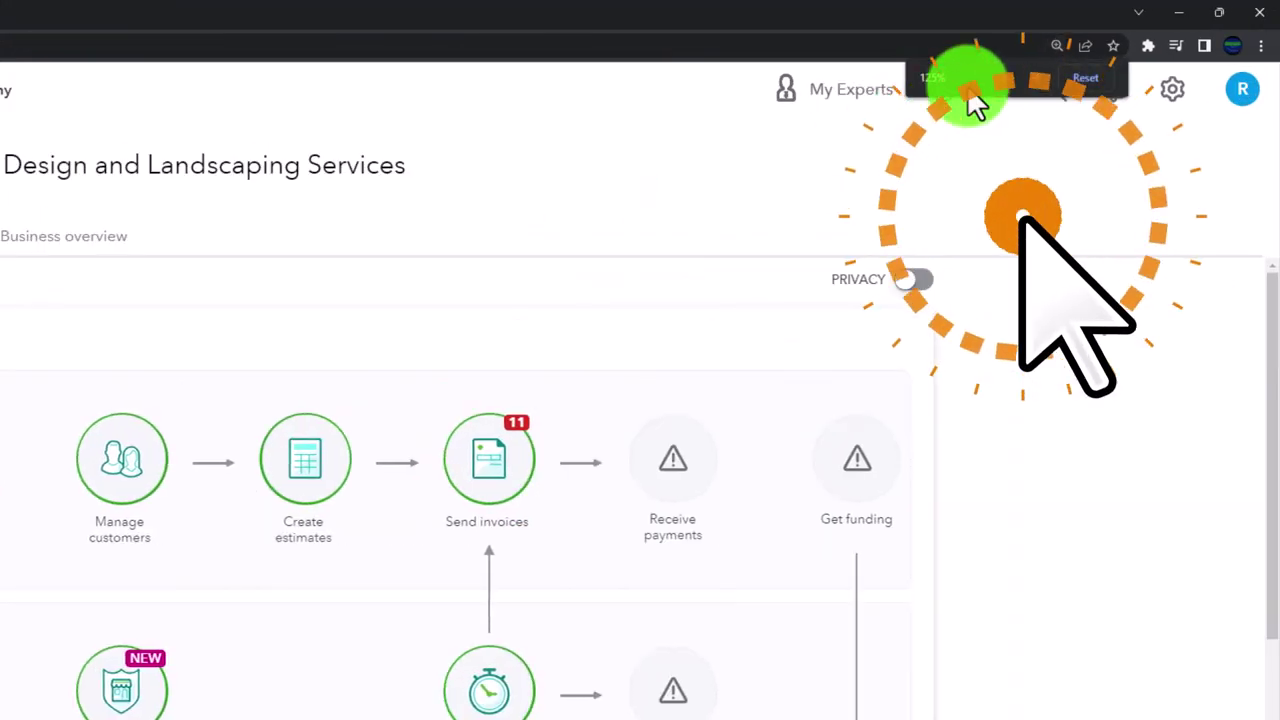
Check the company settings for the option to switch between Accountant view and Business view.
click(1168, 105)
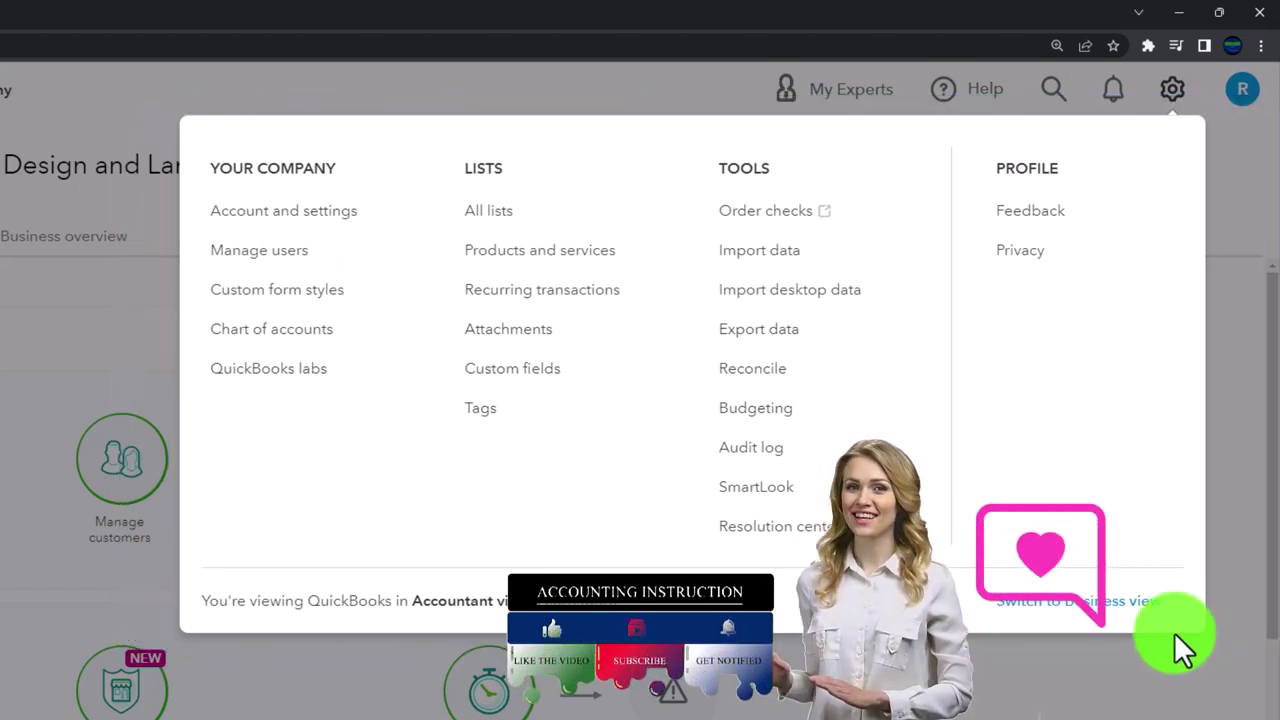
click(1148, 654)
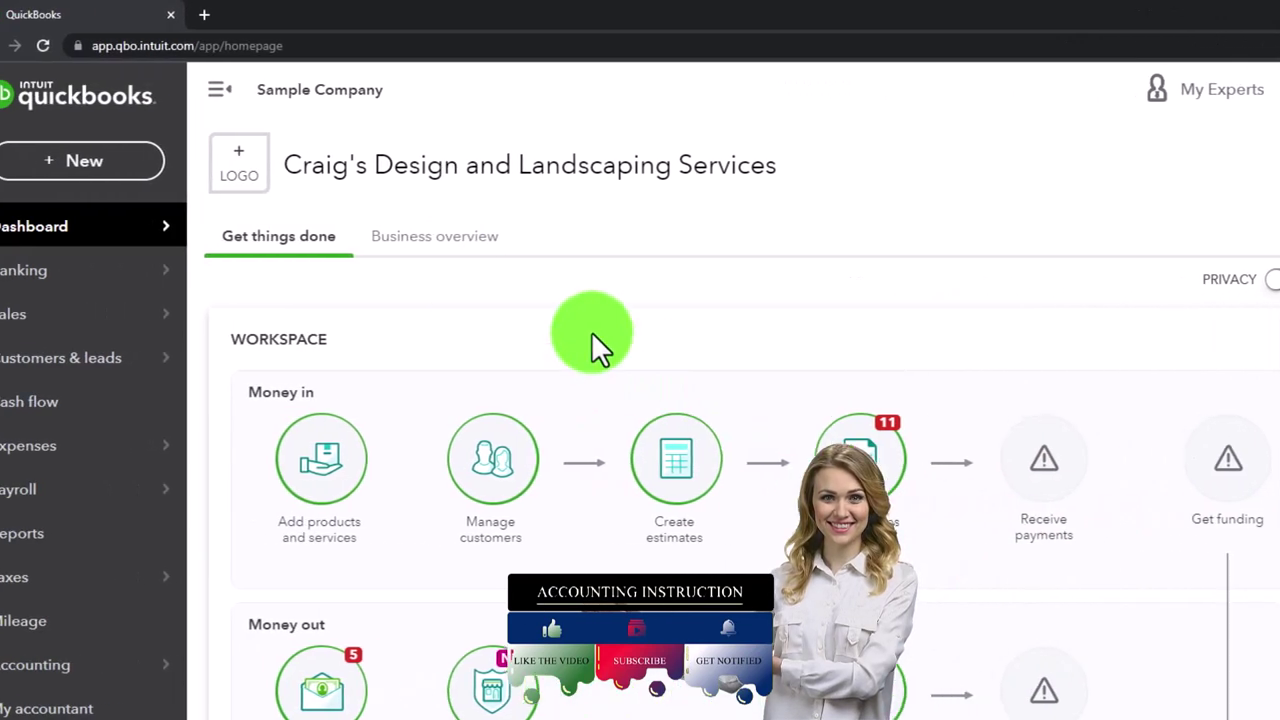
Duplicate the sample company's browser tab twice so that three tabs are available.
right_click(156, 13)
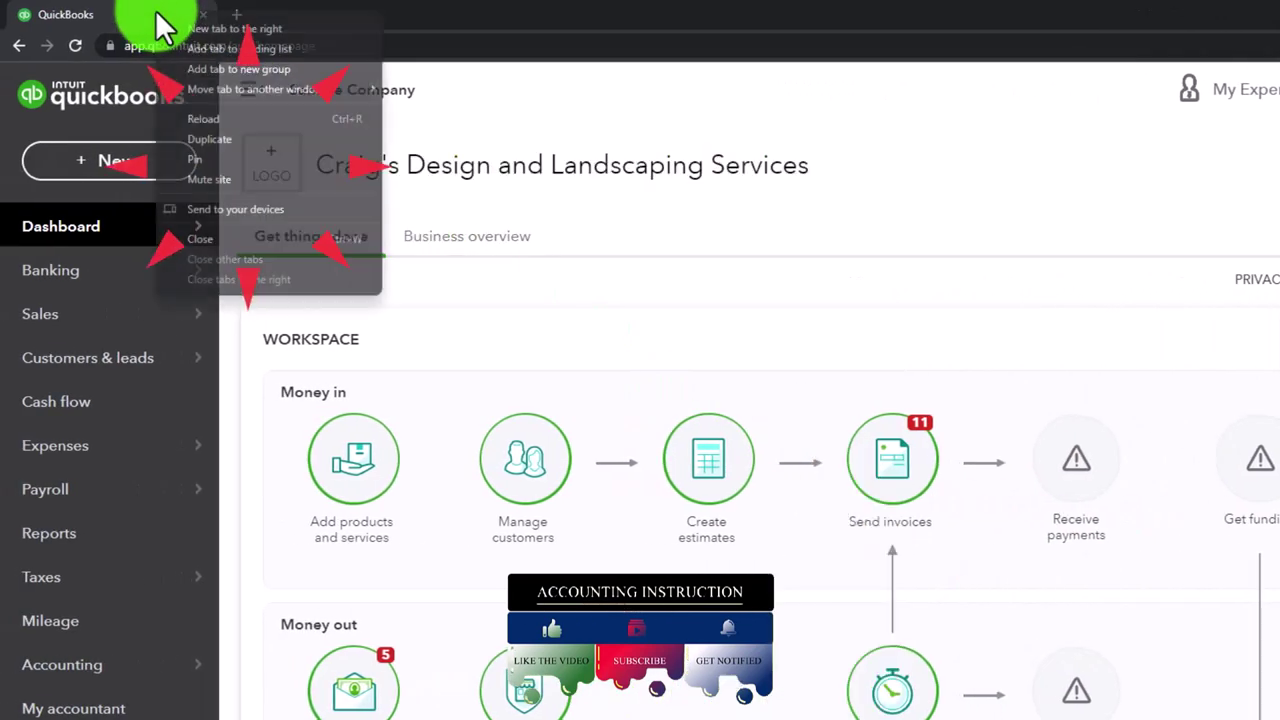
click(240, 138)
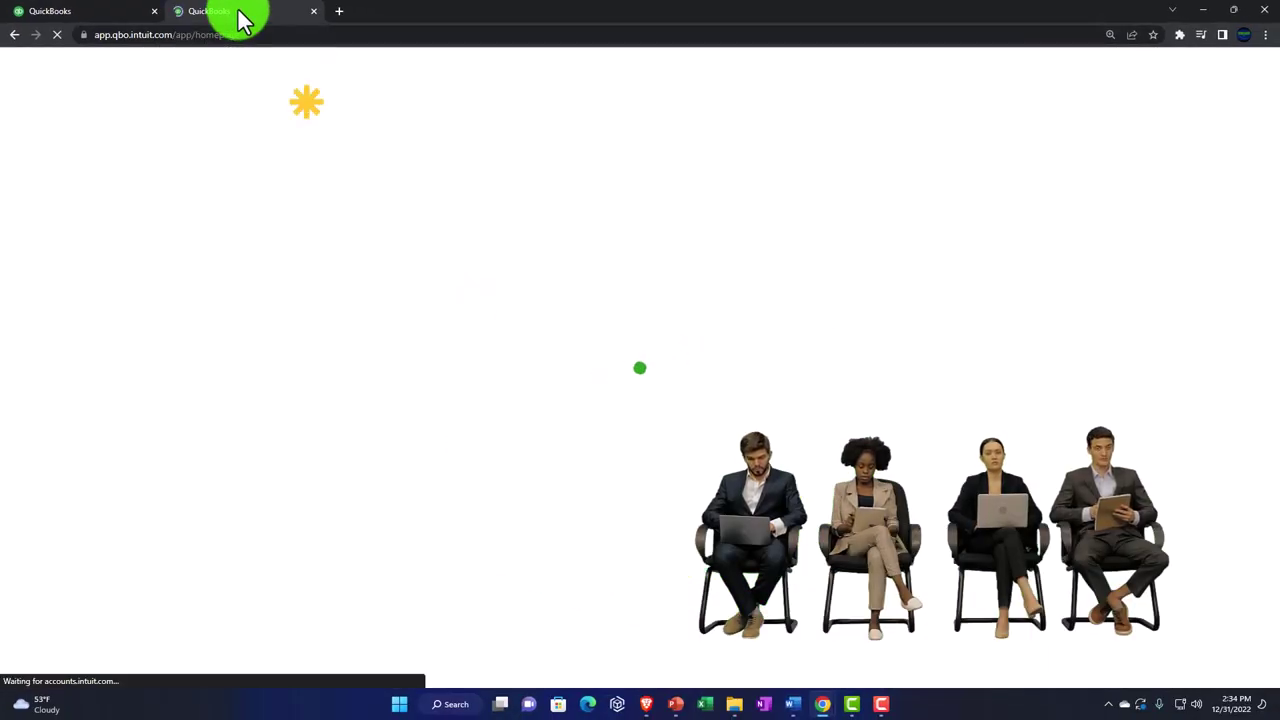
right_click(240, 17)
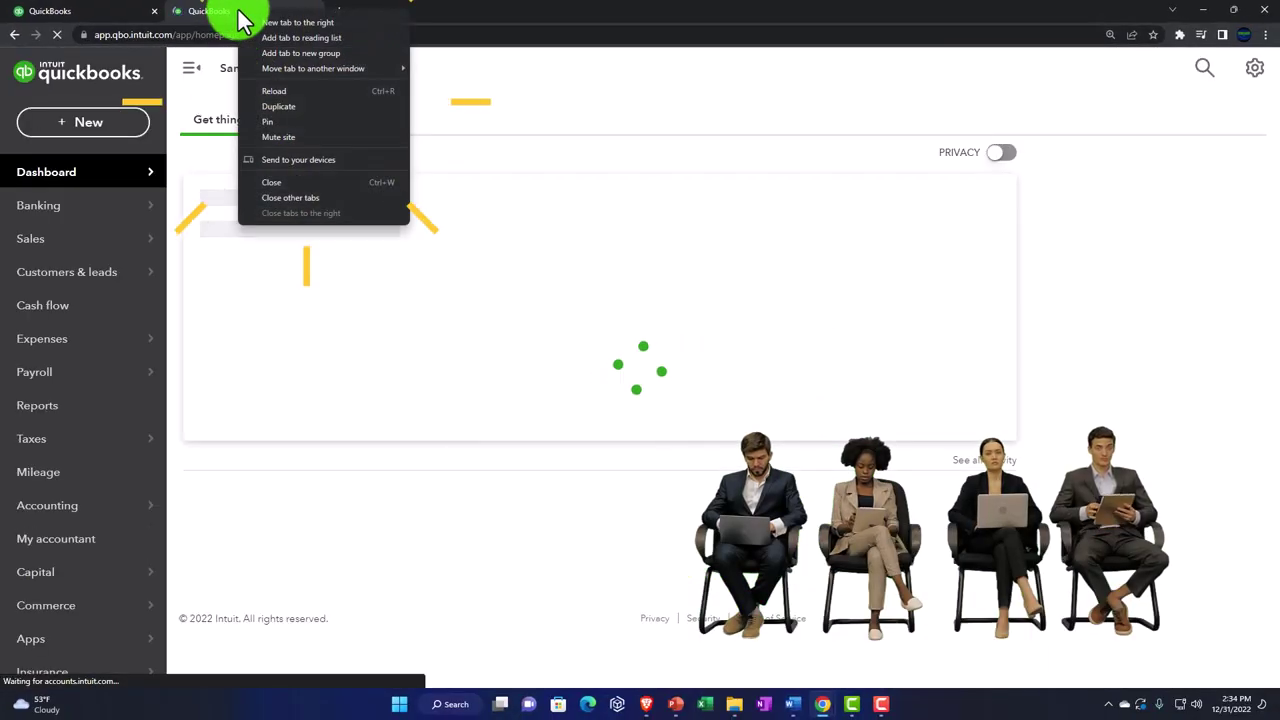
click(342, 106)
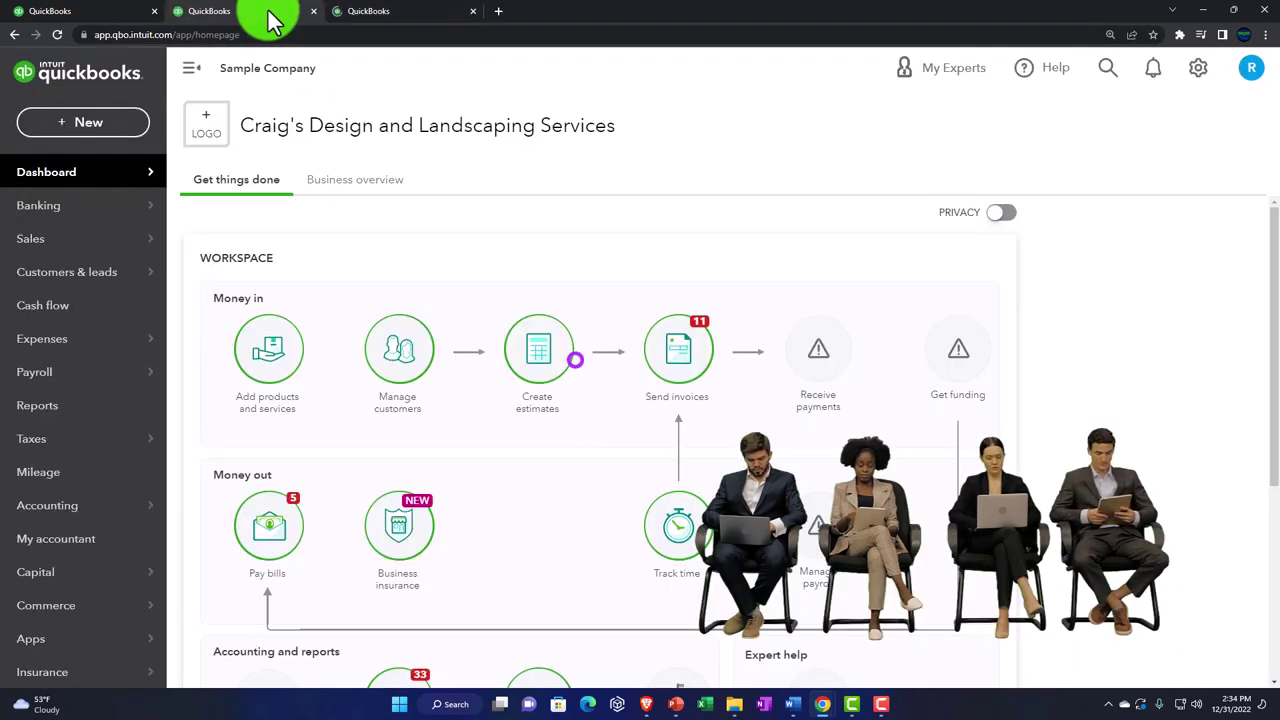
Open the Balance Sheet report in the second browser tab and the Profit and Loss report in the third.
click(88, 420)
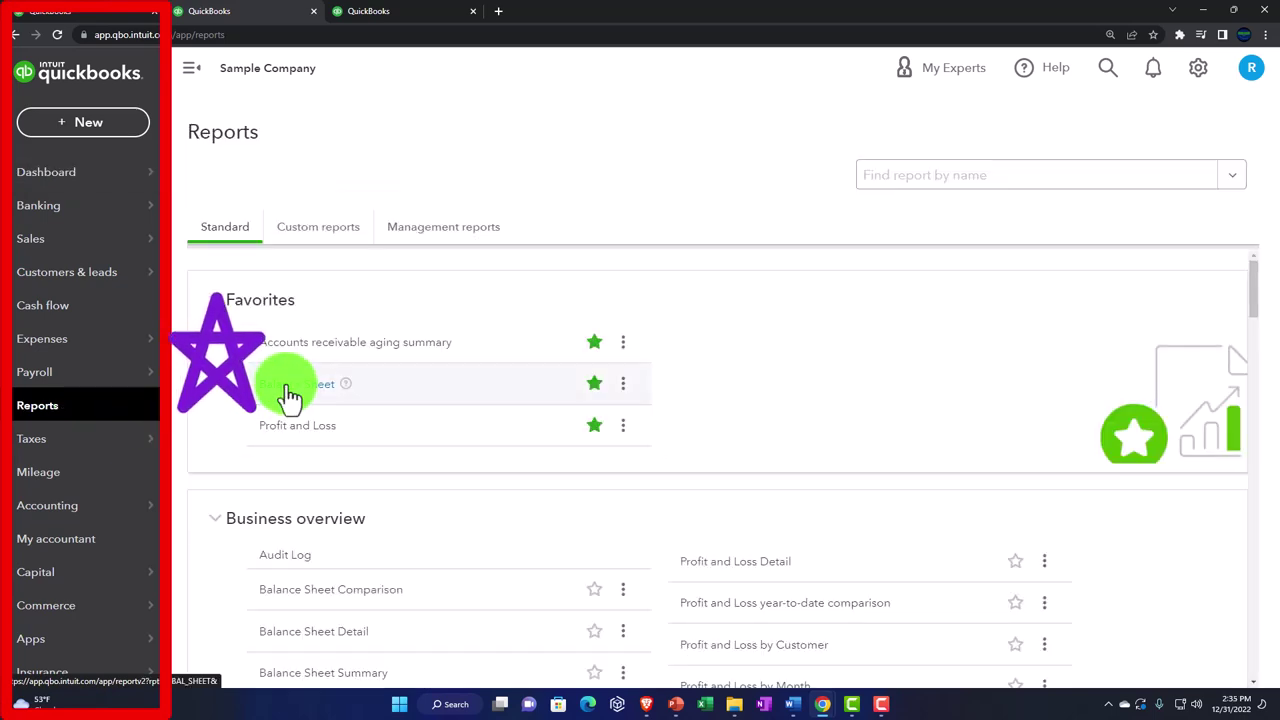
click(289, 393)
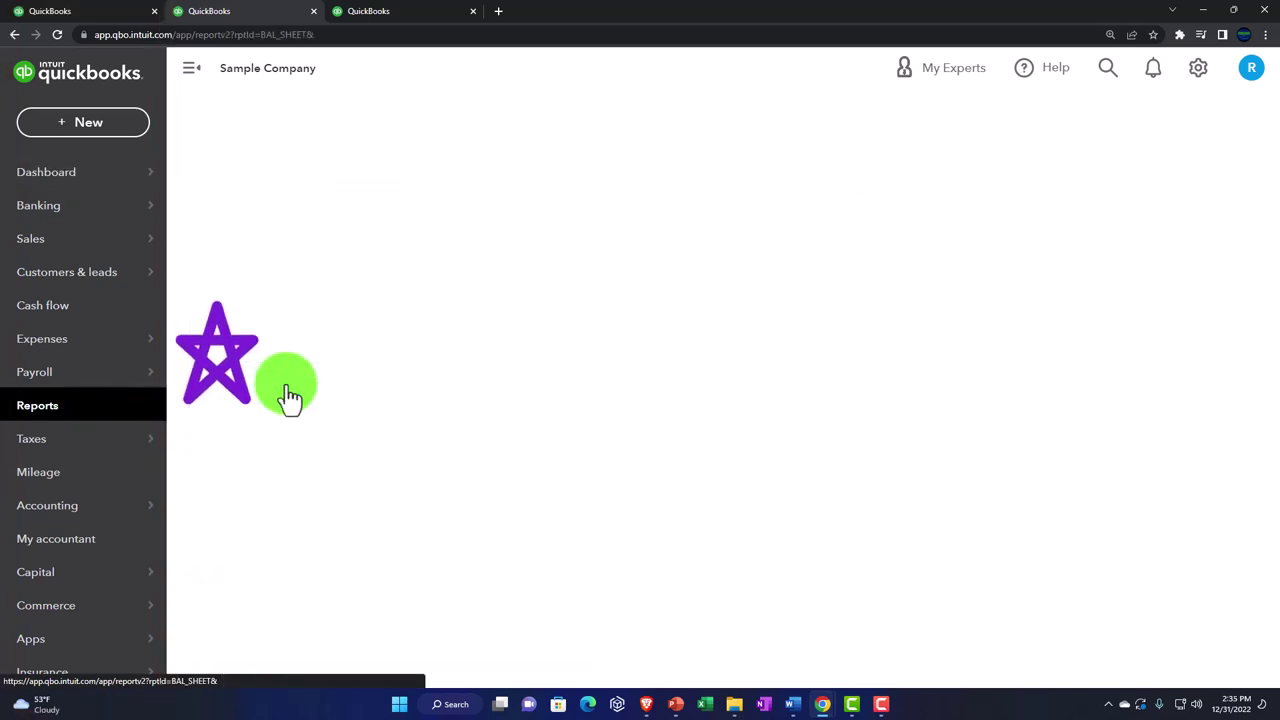
click(410, 18)
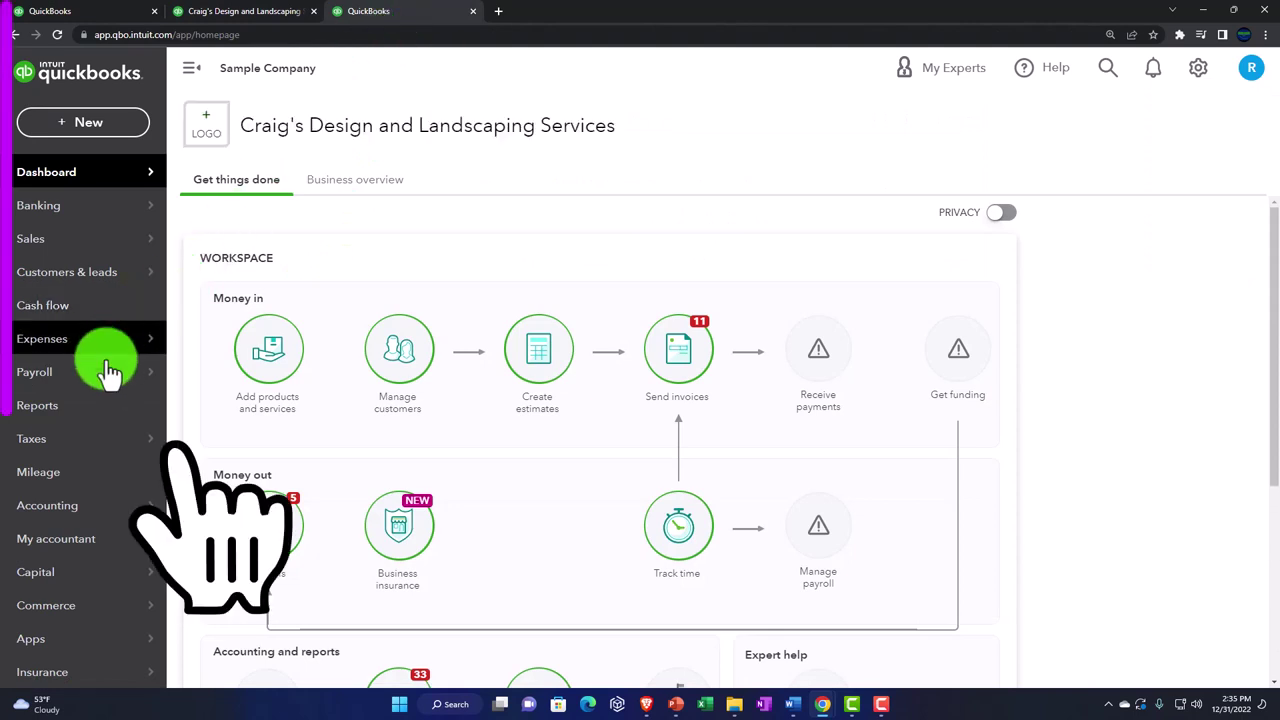
click(70, 412)
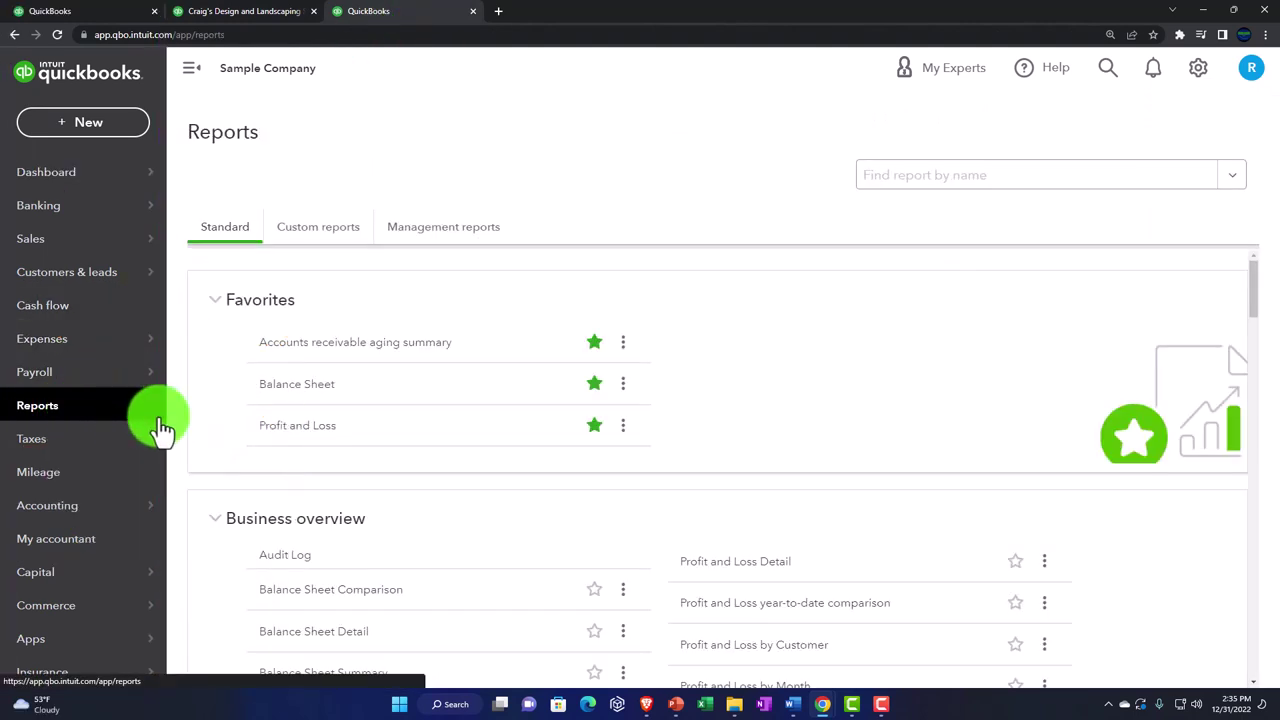
click(285, 432)
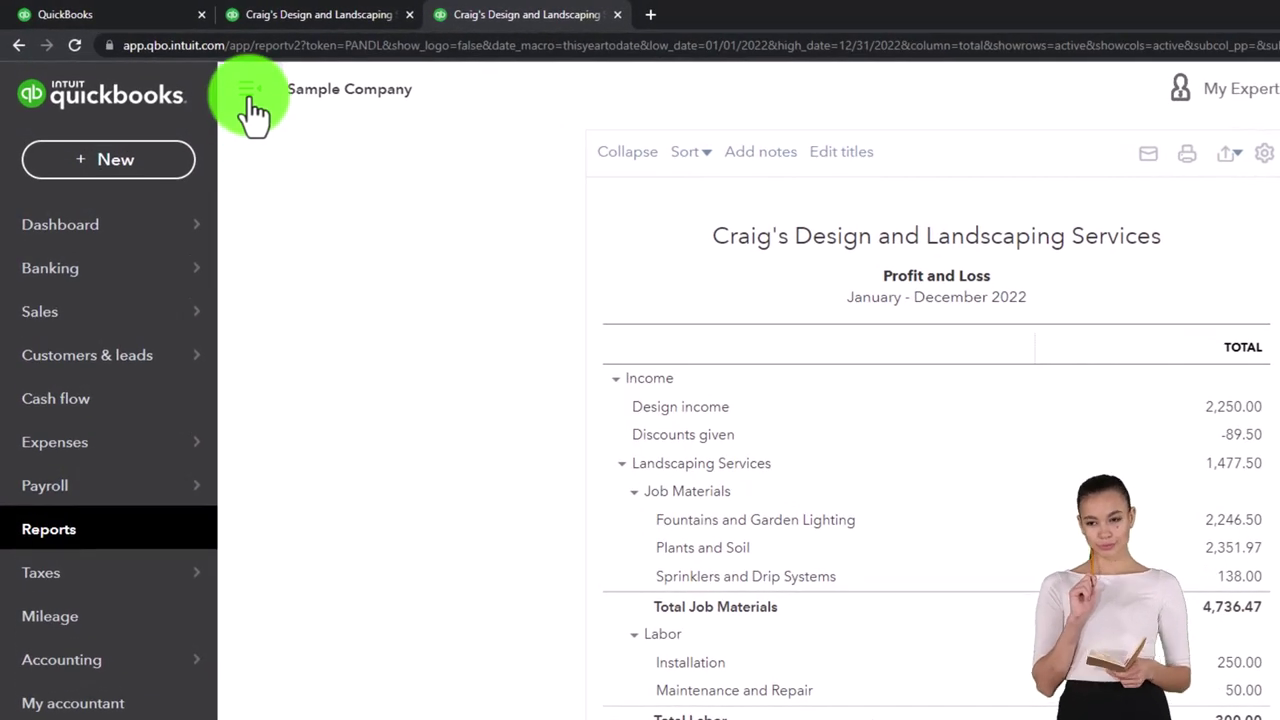
Hide the navigation sidebar and run the Profit and Loss report for 01/01/2022 to 12/31/2022.
click(249, 95)
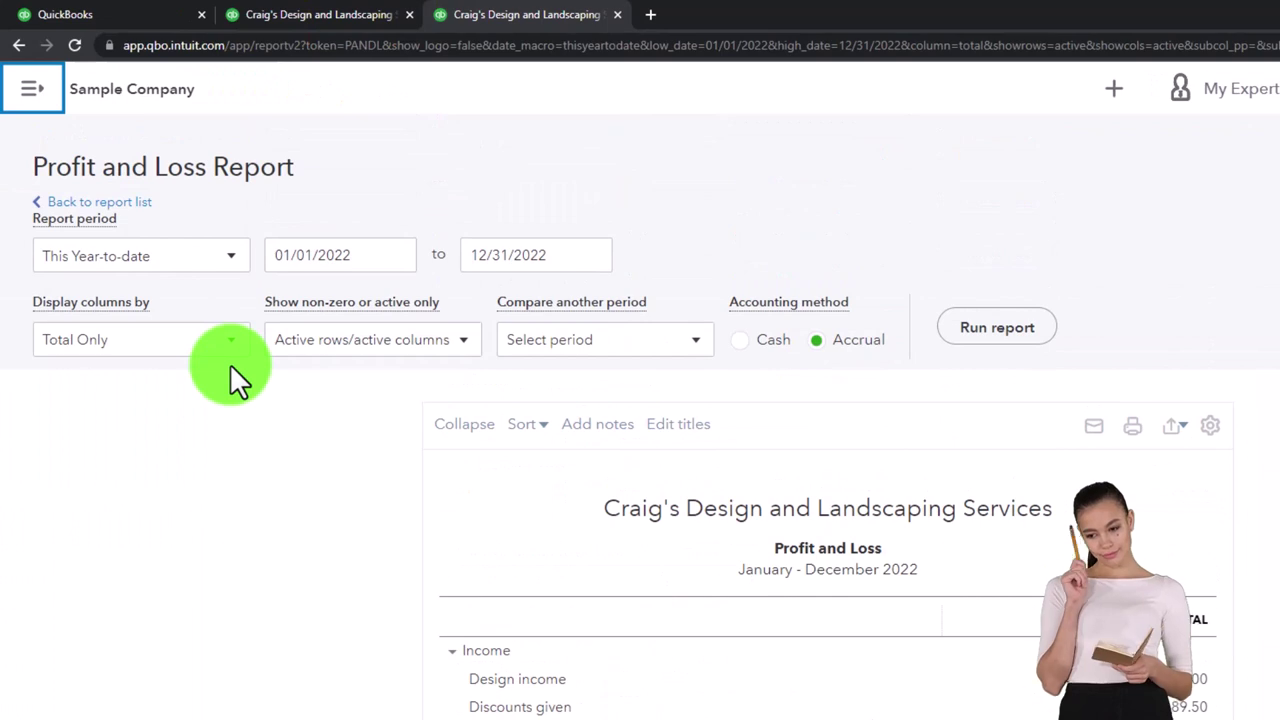
click(355, 256)
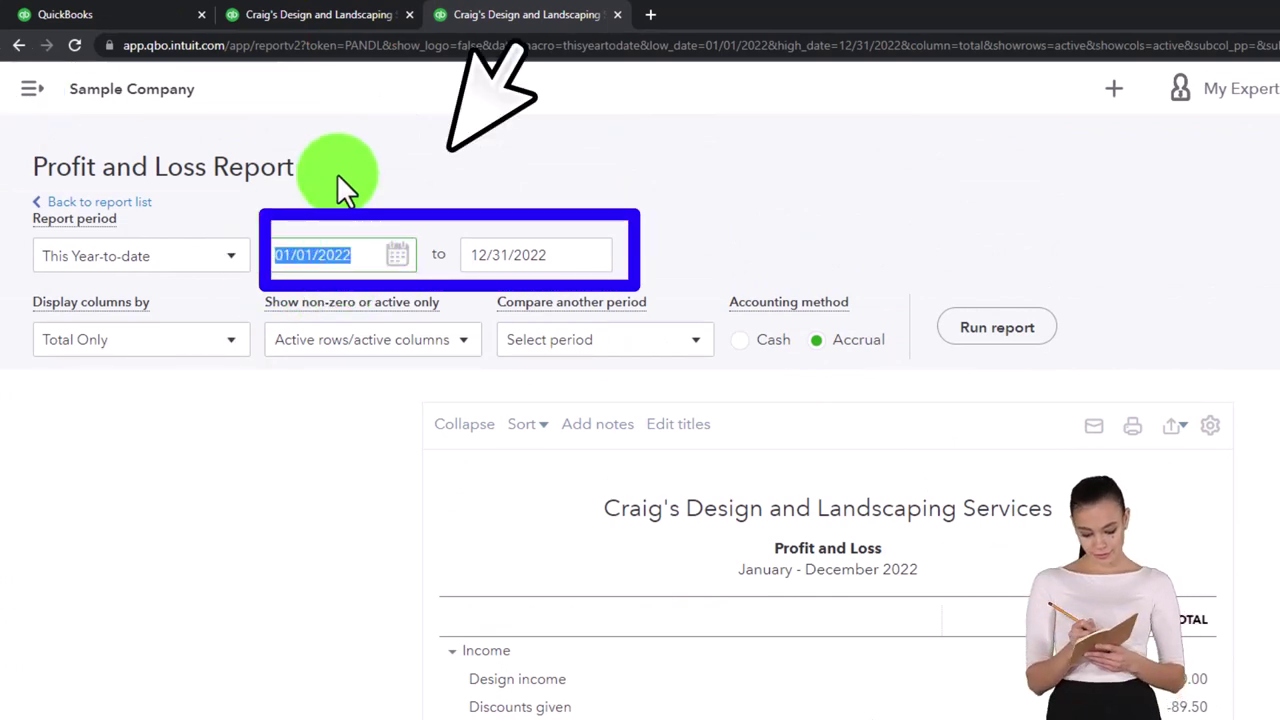
text(01/01/2022)
key(Tab)
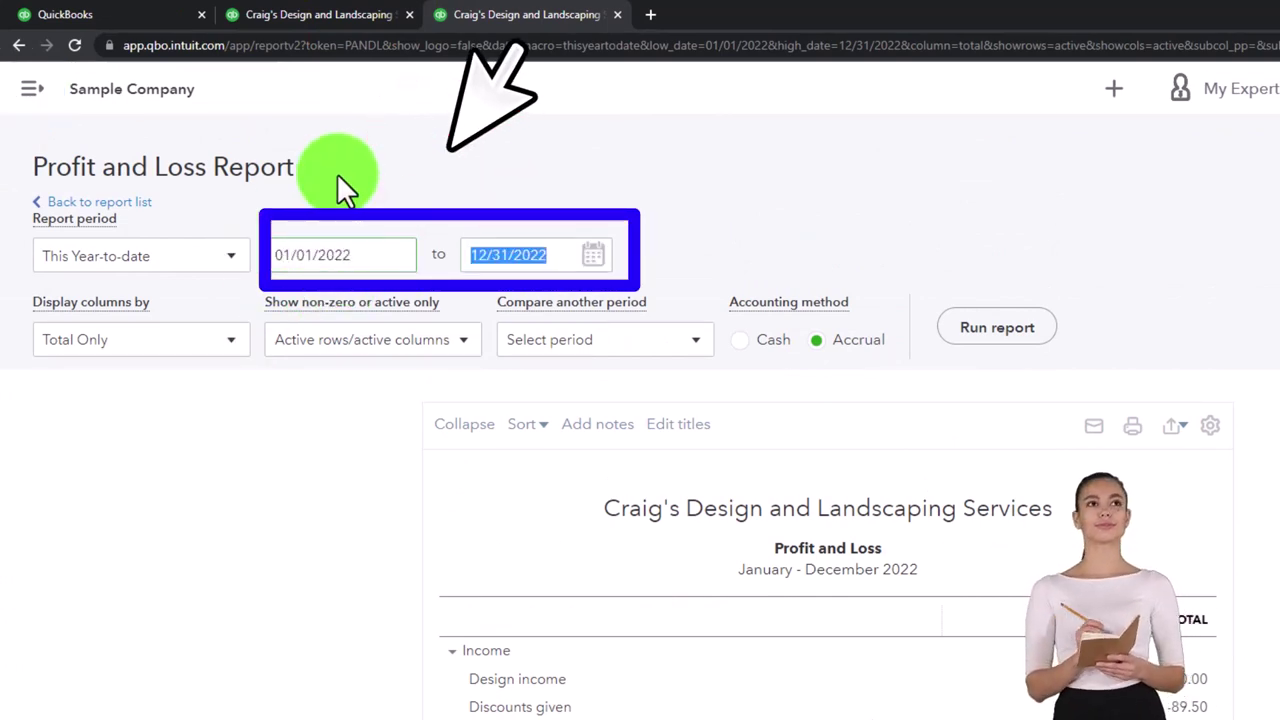
text(123122)
key(Tab)
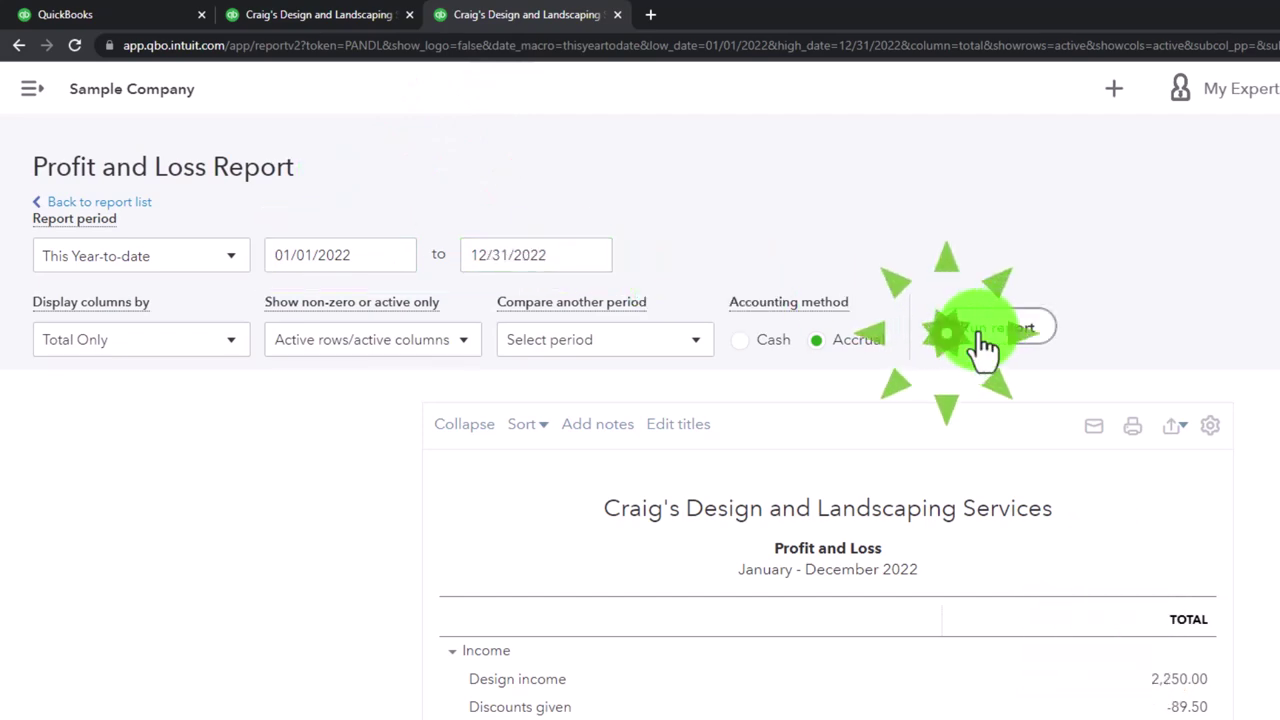
In the Balance Sheet tab, hide the navigation sidebar and run the report for 01/01/2022 to 12/31/2022.
click(275, 20)
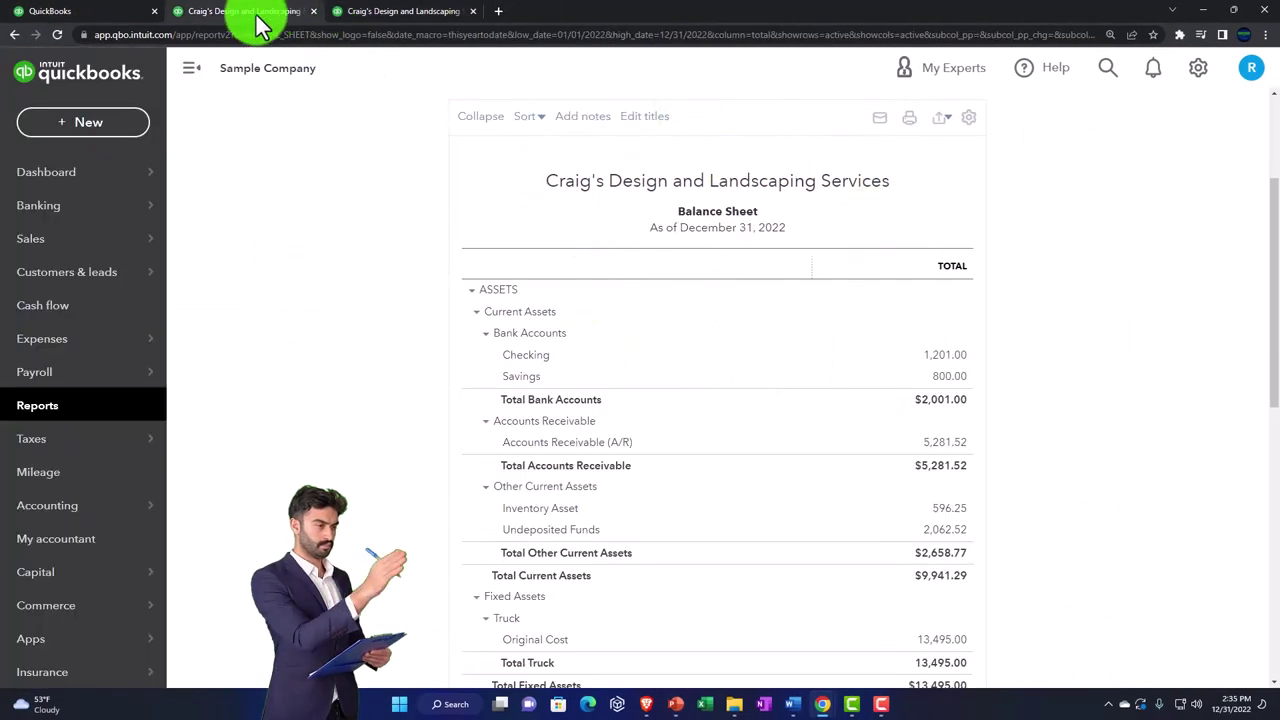
click(198, 66)
scroll(185, 276, up, 2)
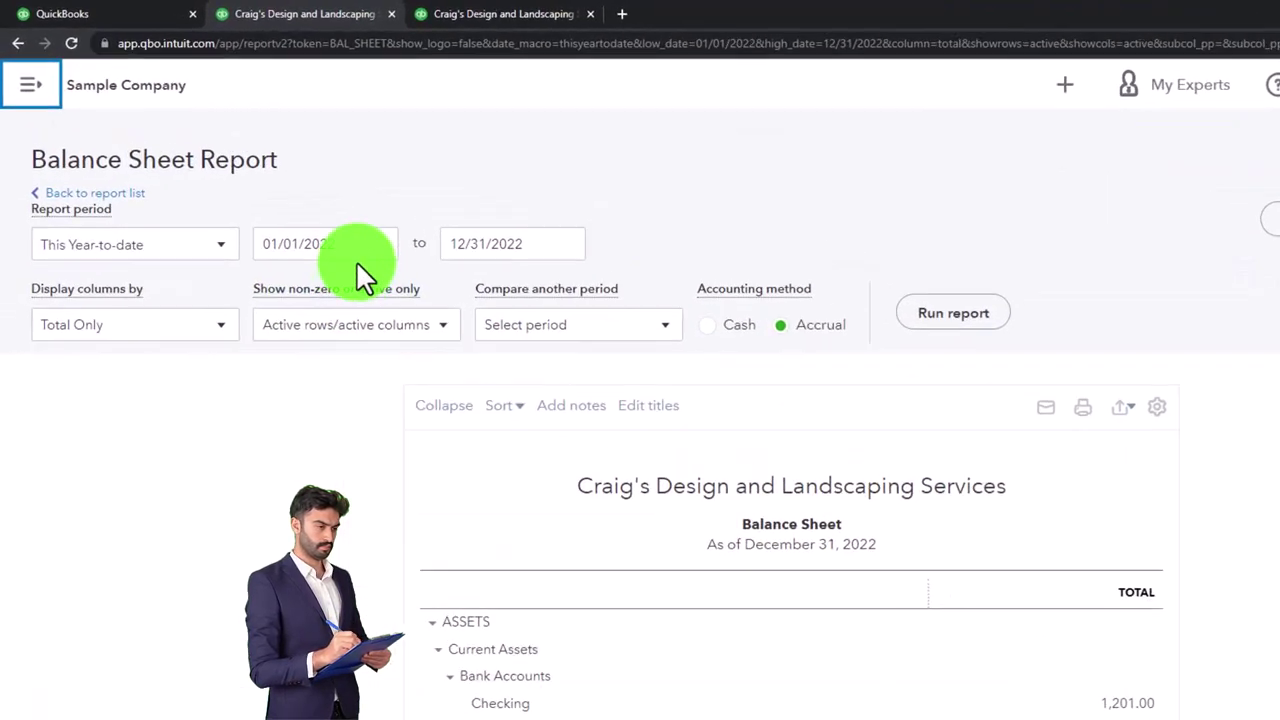
drag(359, 248, 234, 247)
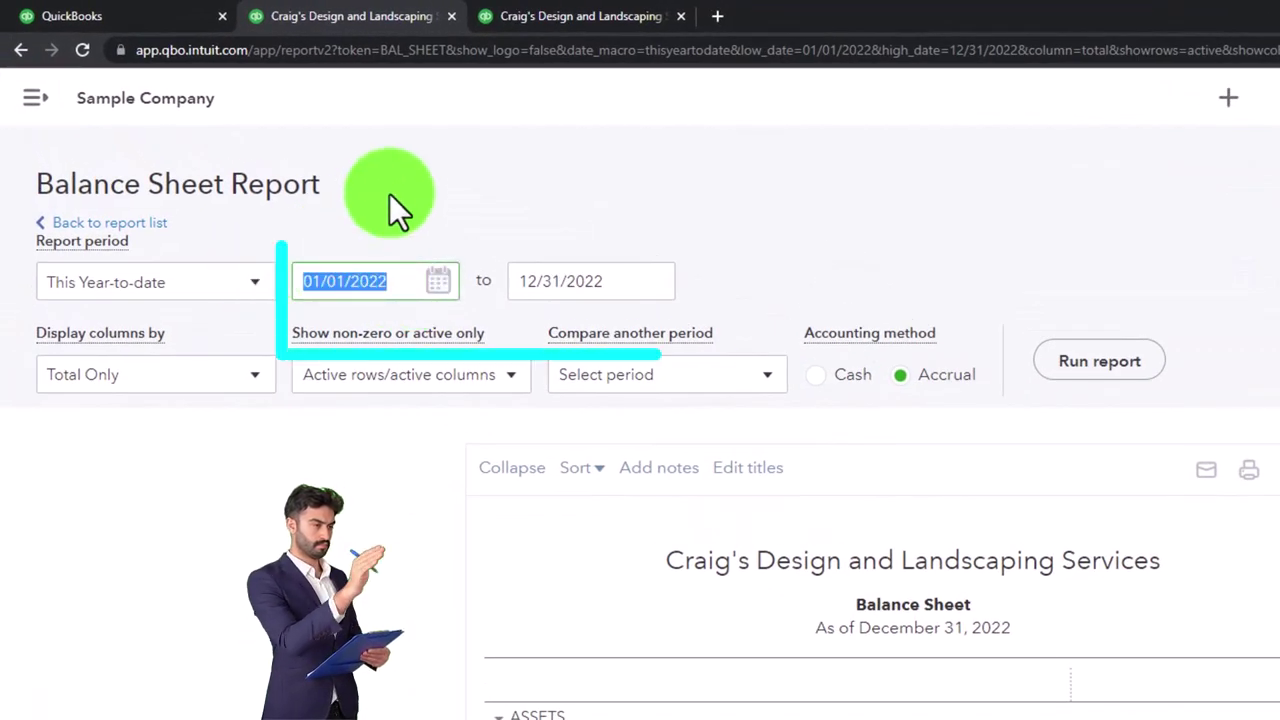
text(01/01/2022)
key(Tab)
text(12/31/2022)
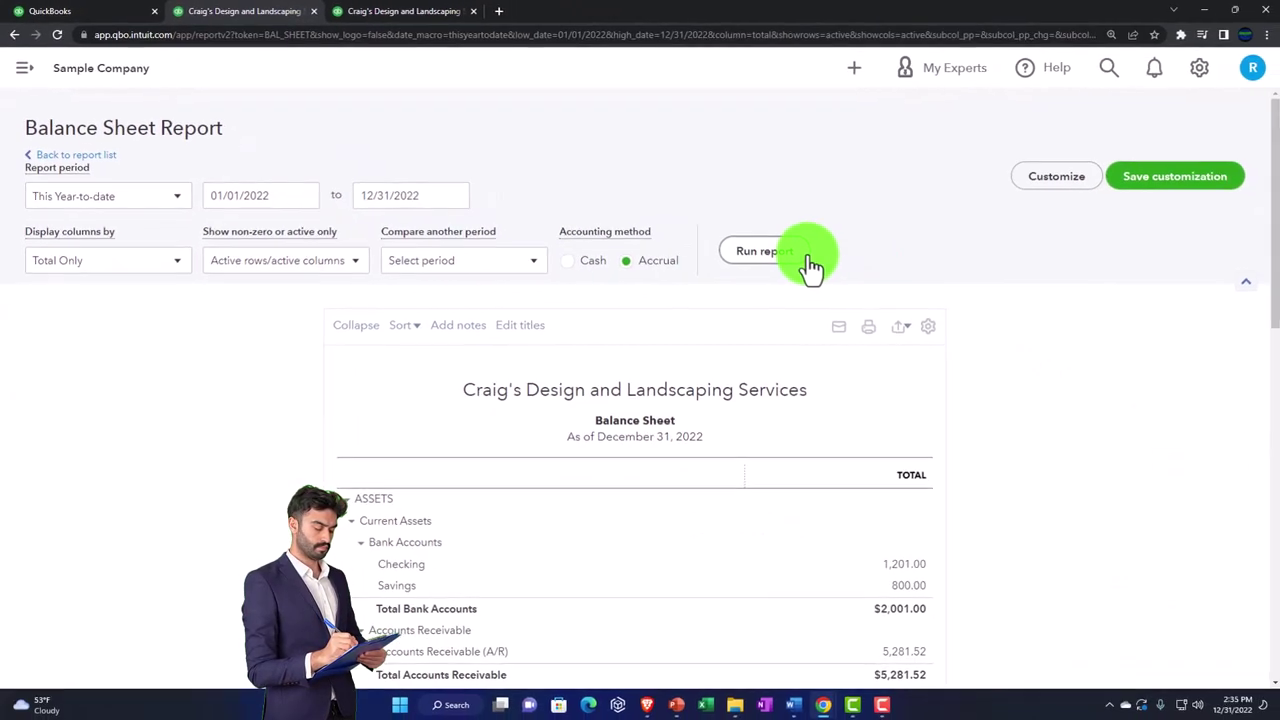
scroll(813, 265, down, 2)
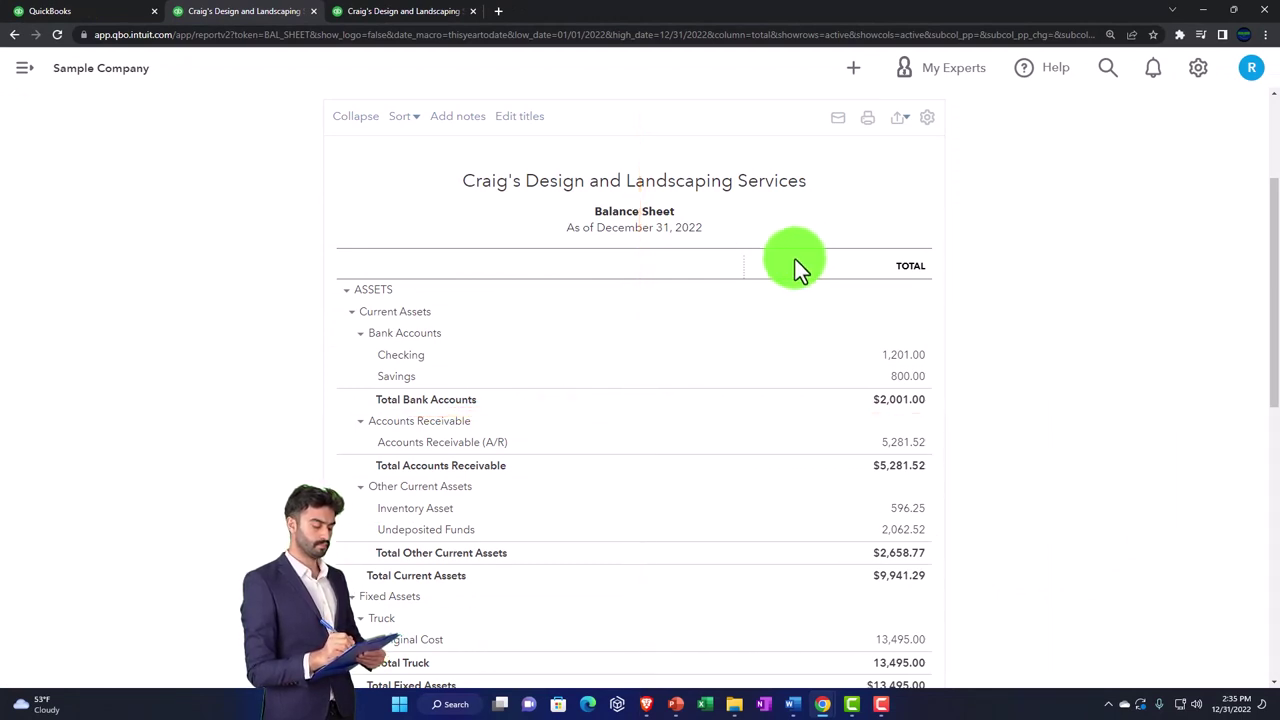
Return to the Profit and Loss report, enlarge the page, and collapse its Income section.
click(423, 20)
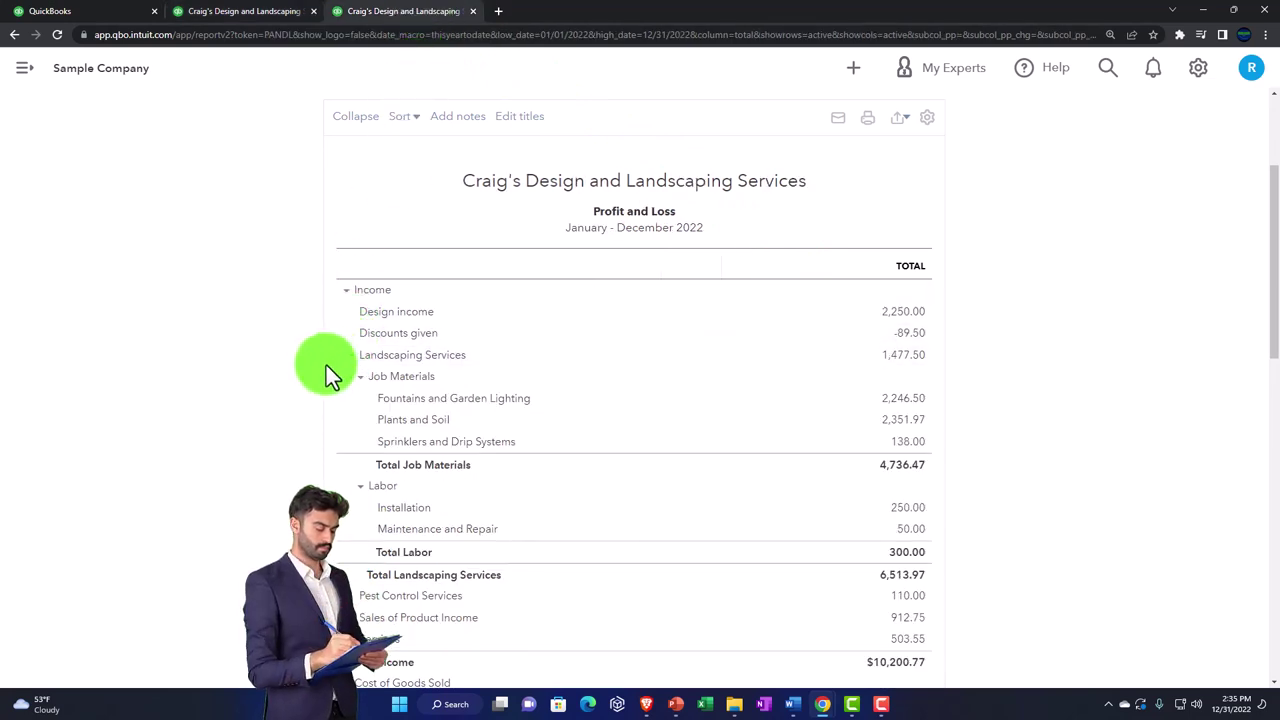
scroll(292, 368, up, 2)
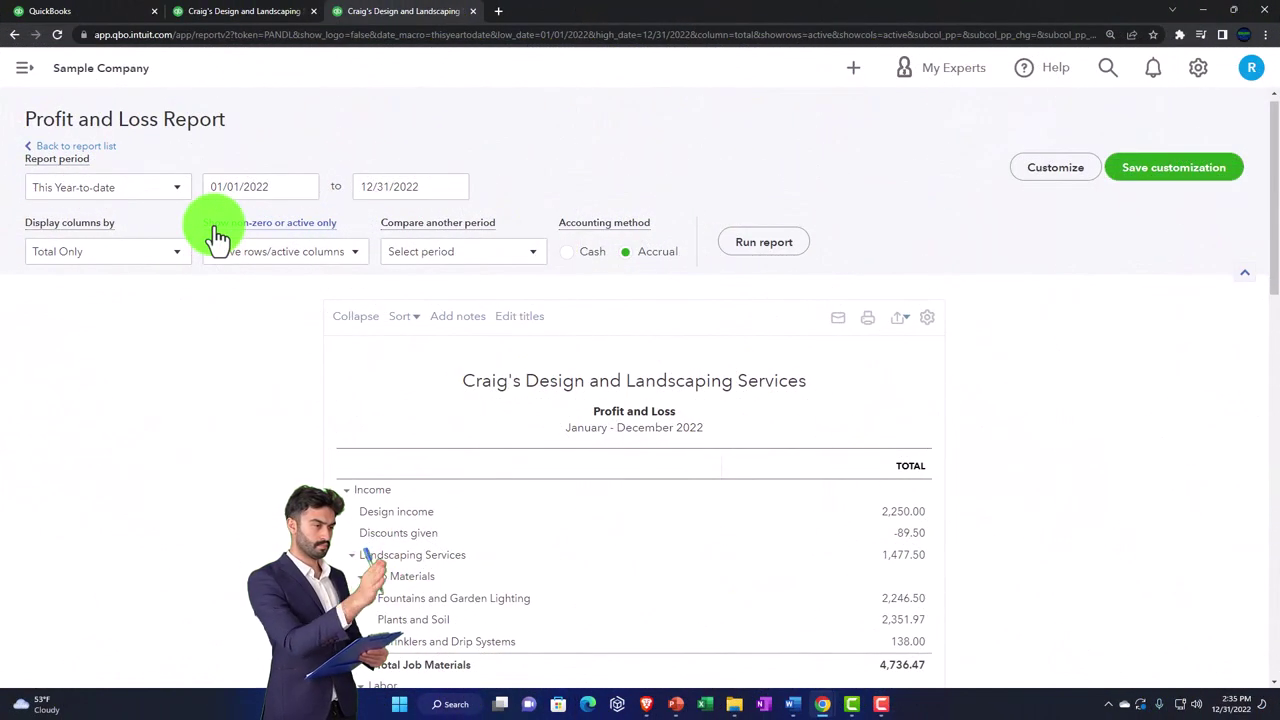
scroll(269, 318, down, 3)
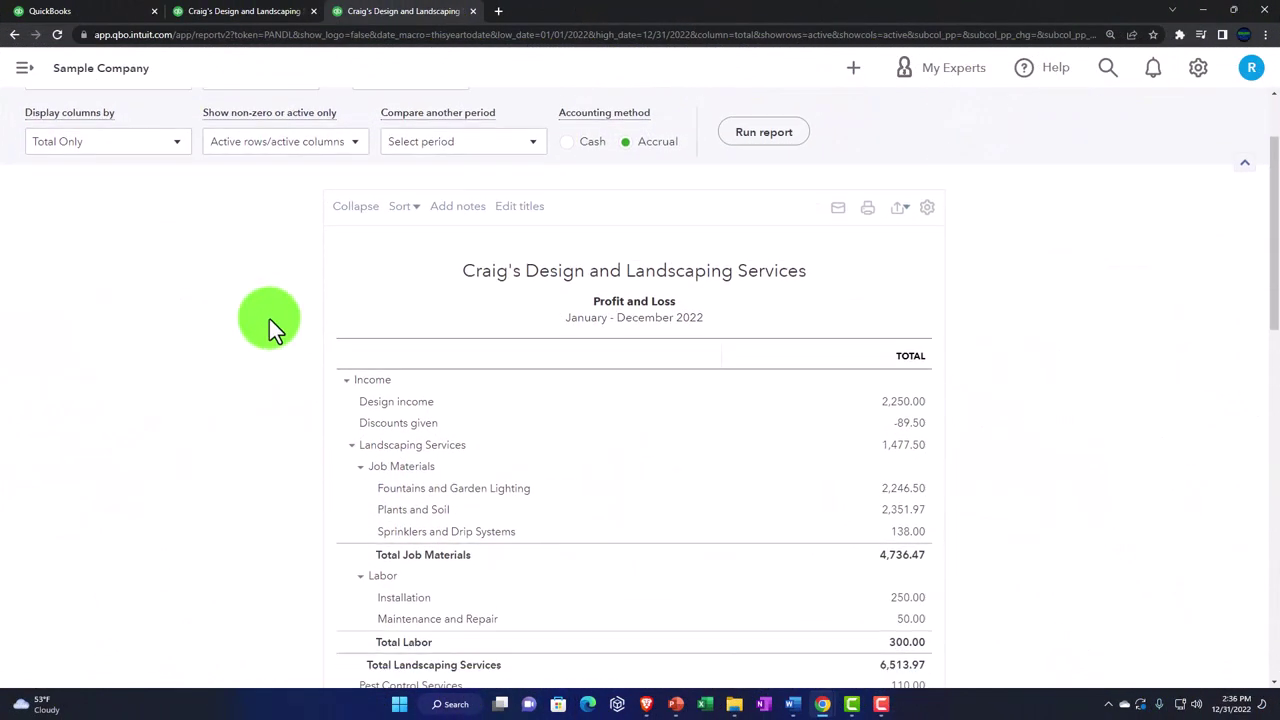
key(ctrl+plus)
key(ctrl+plus)
key(ctrl+plus)
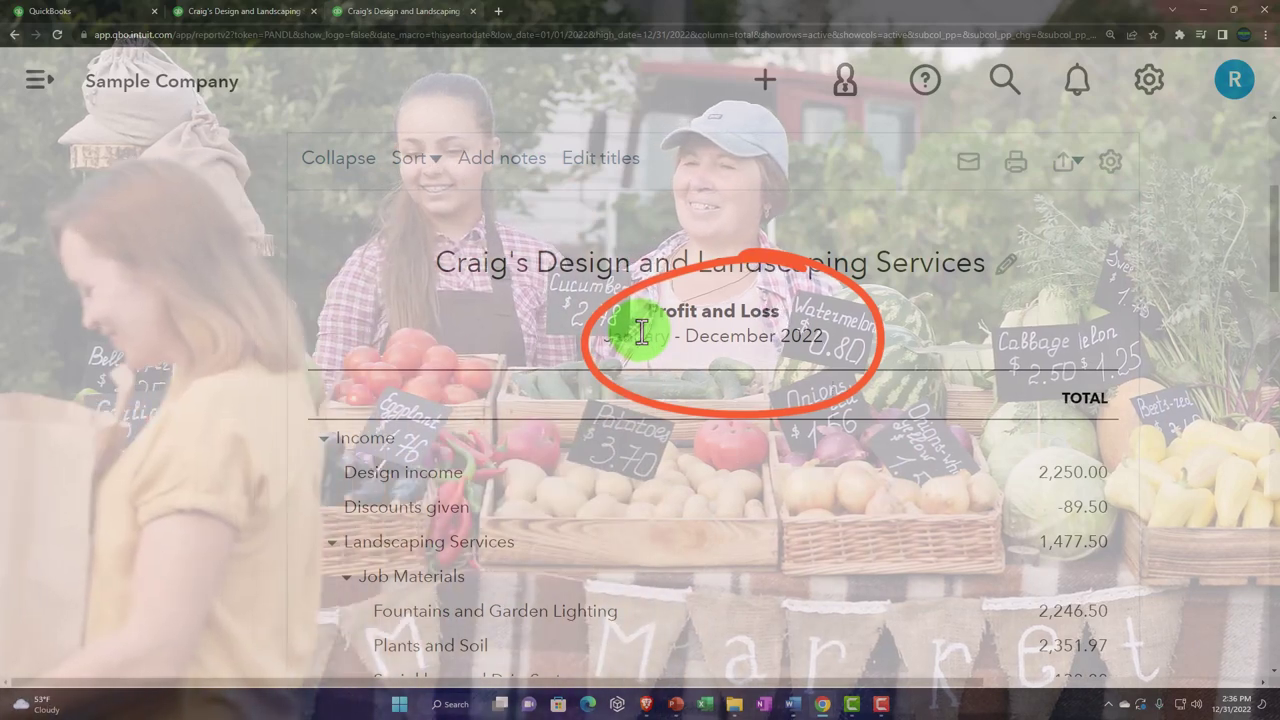
scroll(641, 332, down, 2)
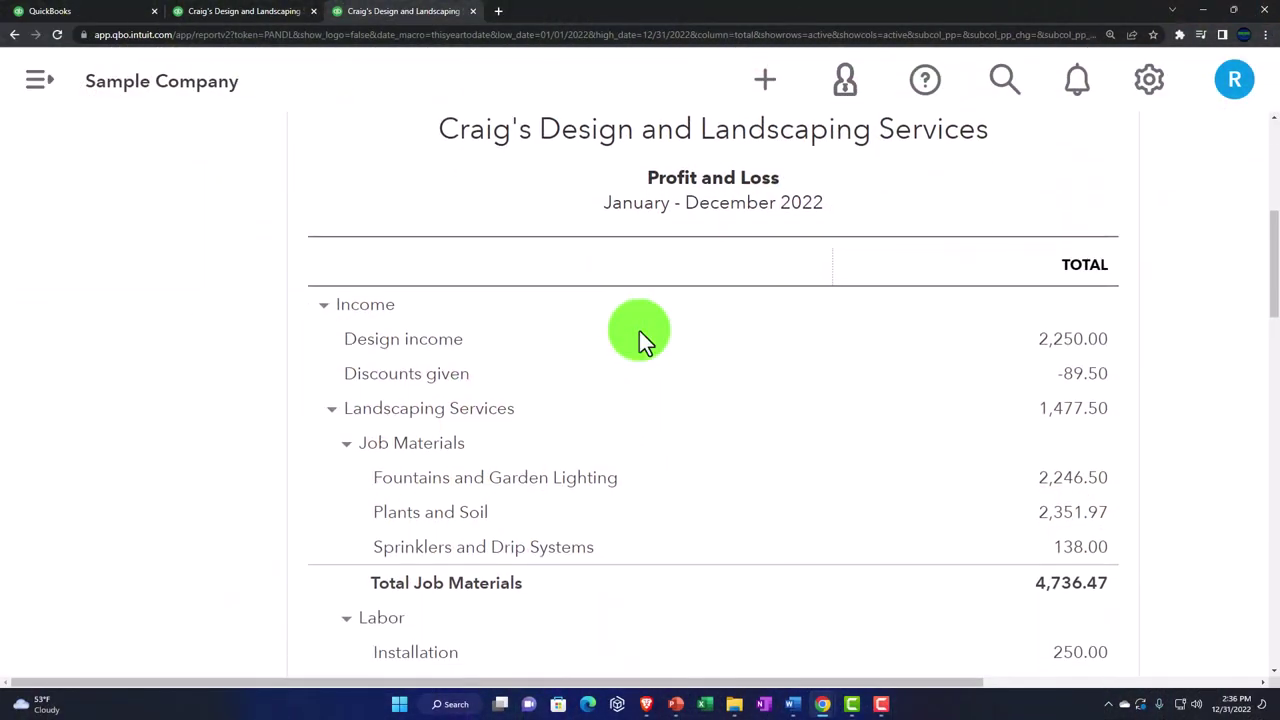
click(320, 305)
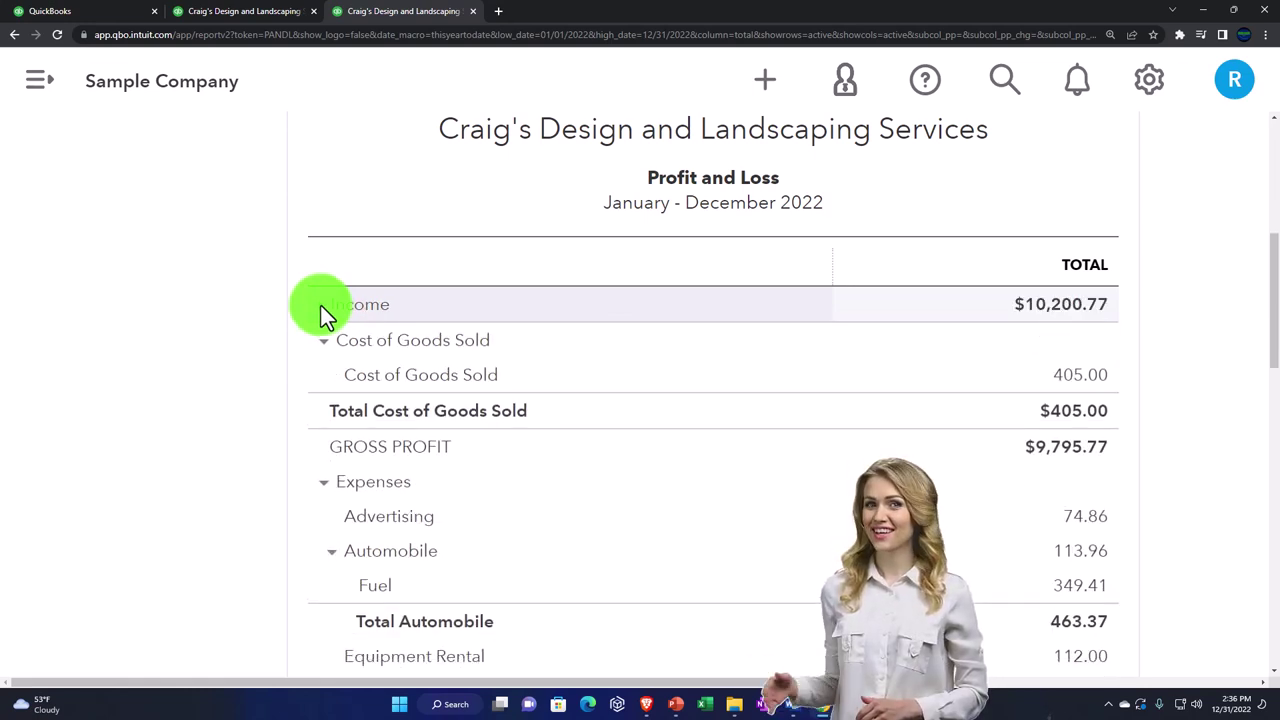
Collapse the Cost of Goods Sold, Expenses and Other Expenses sections of the Profit and Loss report.
click(323, 341)
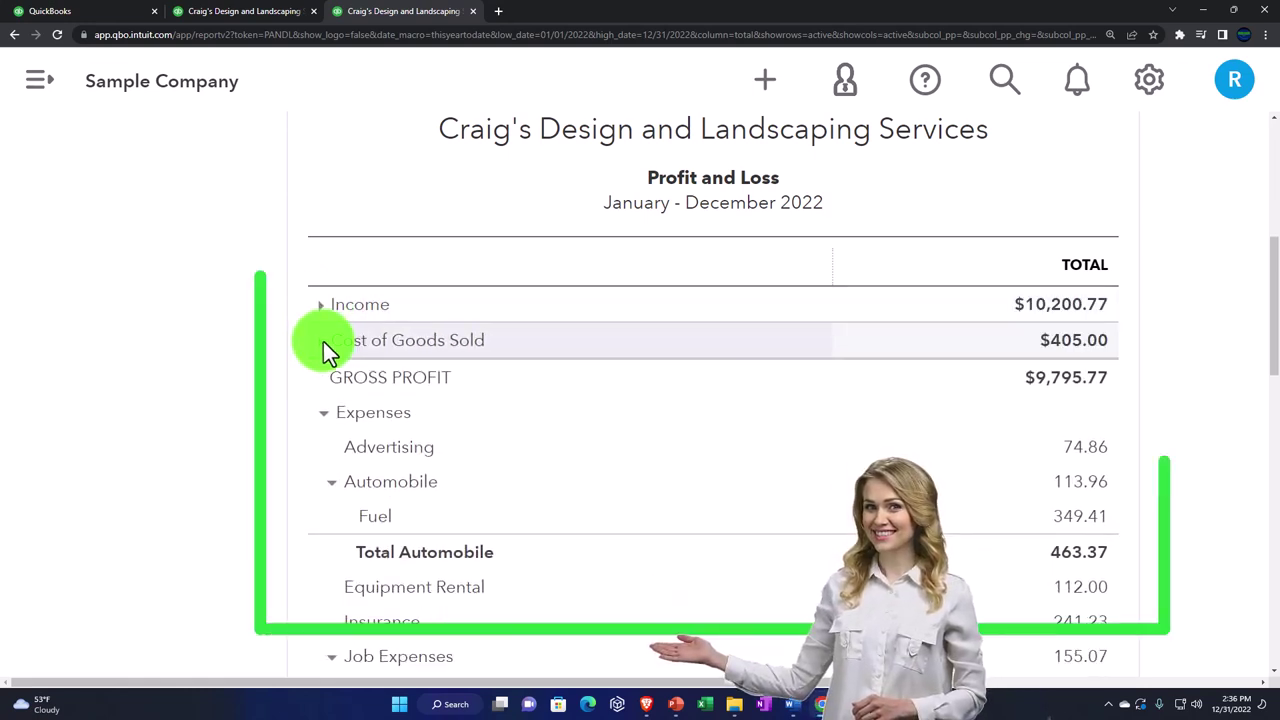
click(326, 412)
click(321, 484)
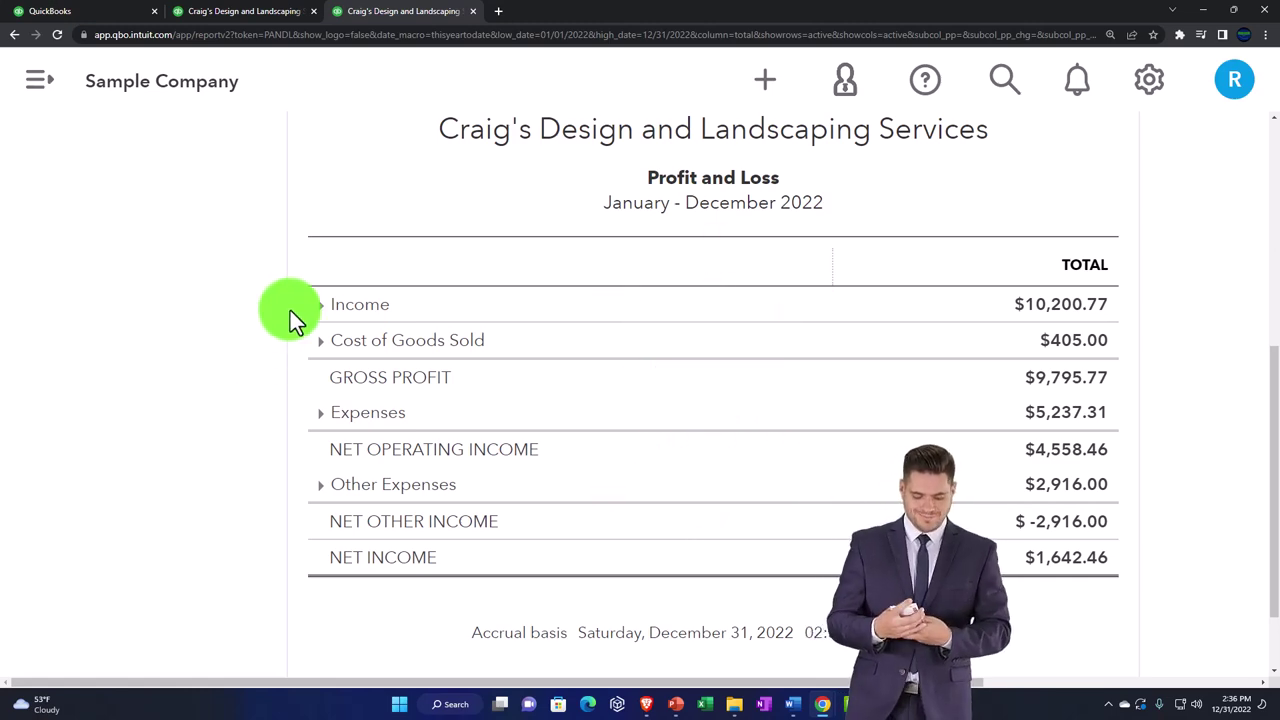
Expand the Income, Cost of Goods Sold, Expenses and Other Expenses sections and review their detail lines.
click(317, 305)
scroll(261, 403, down, 5)
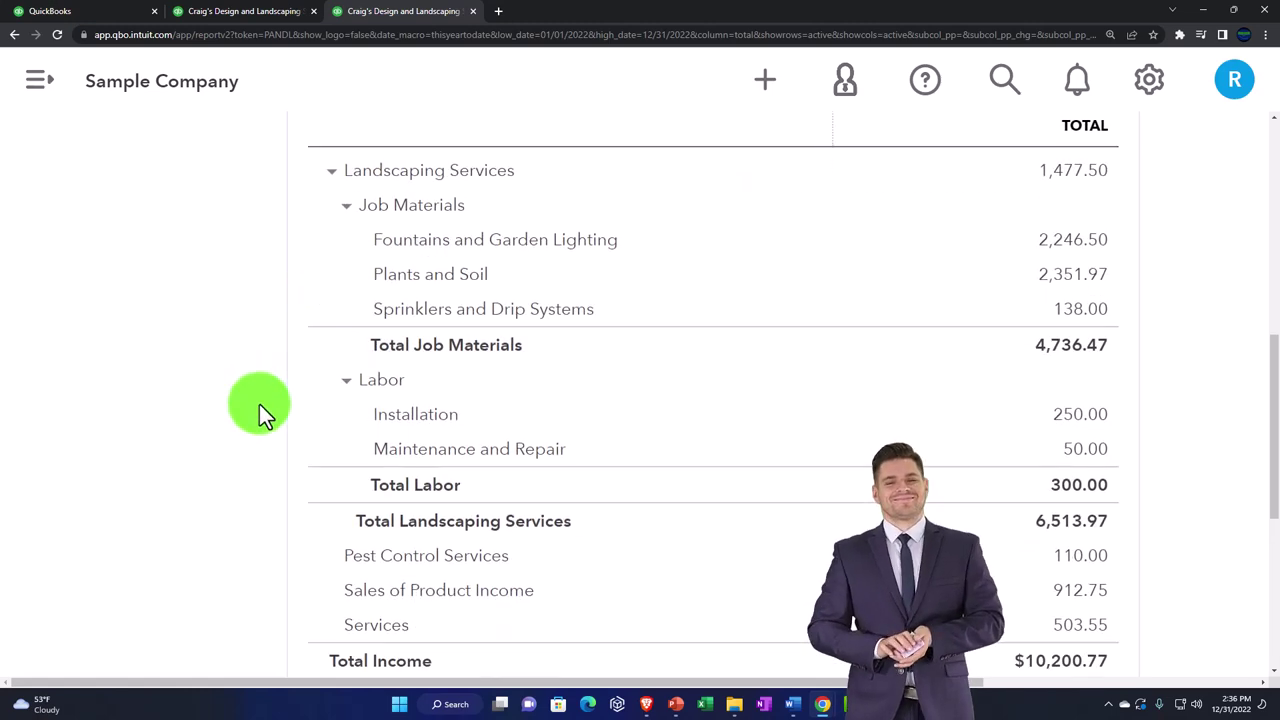
click(322, 452)
scroll(228, 445, down, 3)
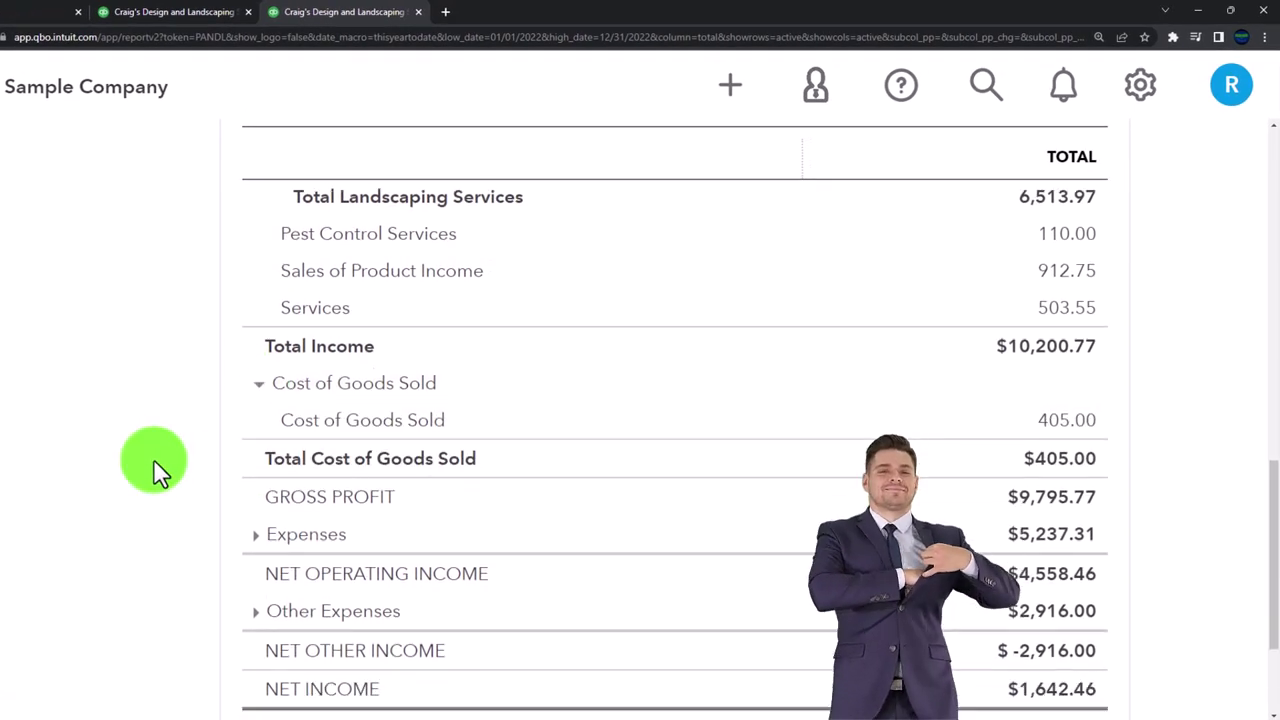
click(251, 455)
scroll(246, 529, down, 3)
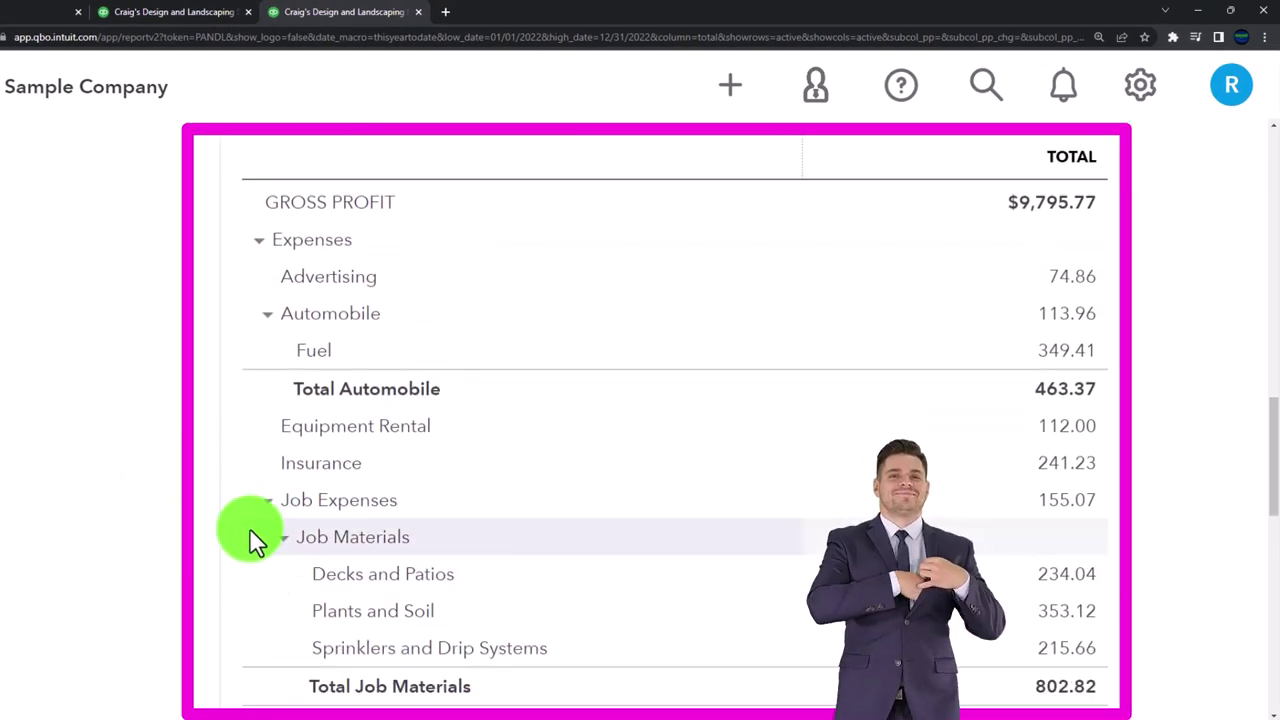
scroll(250, 545, down, 6)
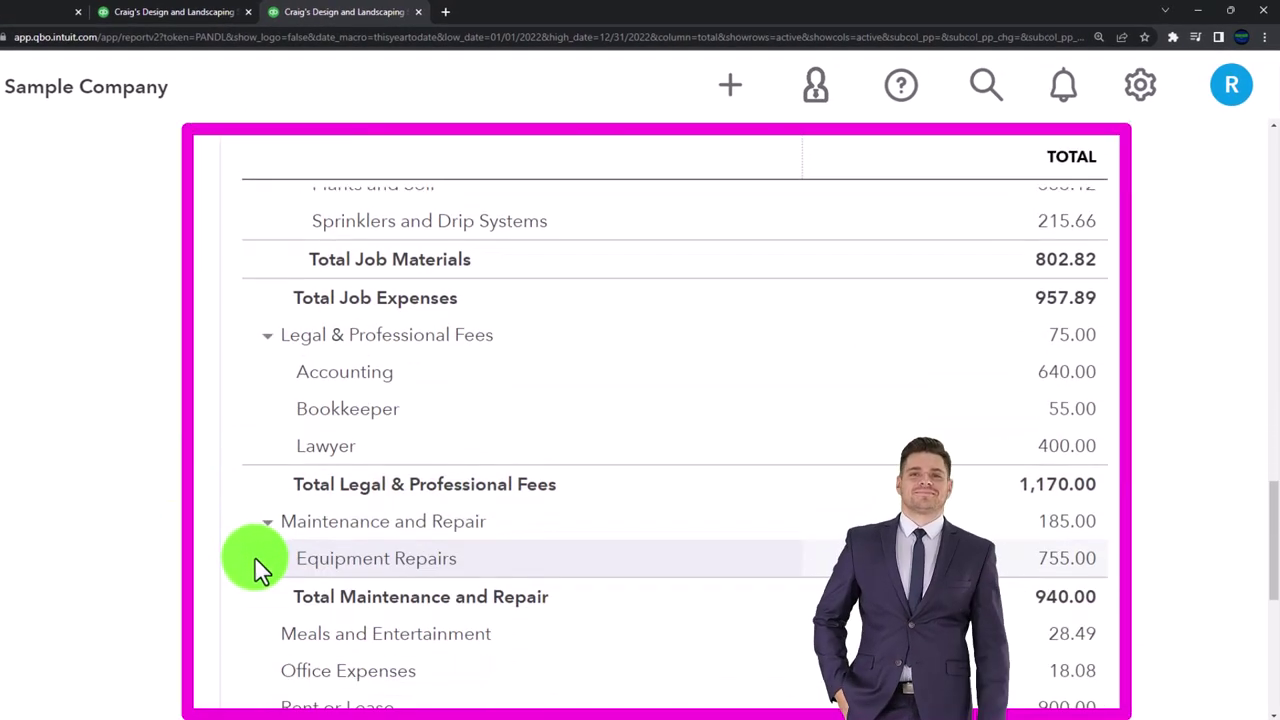
scroll(254, 556, down, 3)
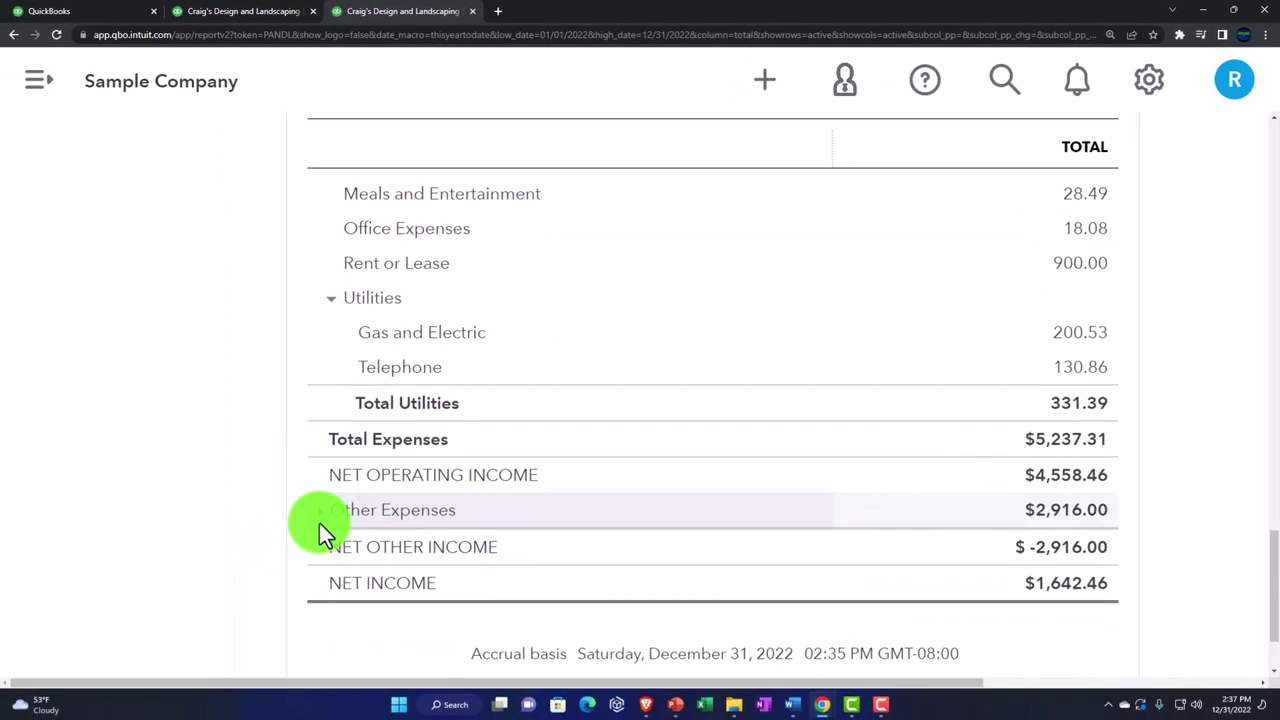
click(318, 514)
scroll(287, 516, up, 5)
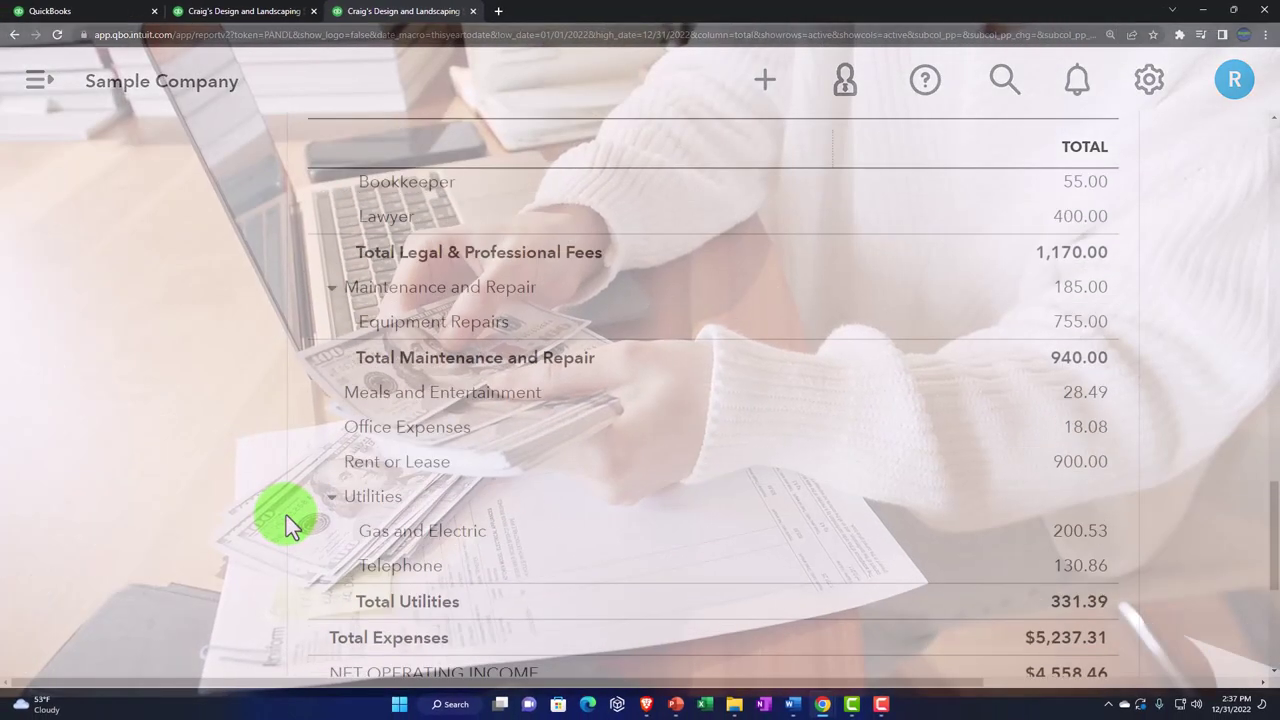
Display the Profit and Loss columns by Quarters and run the report.
scroll(286, 515, up, 12)
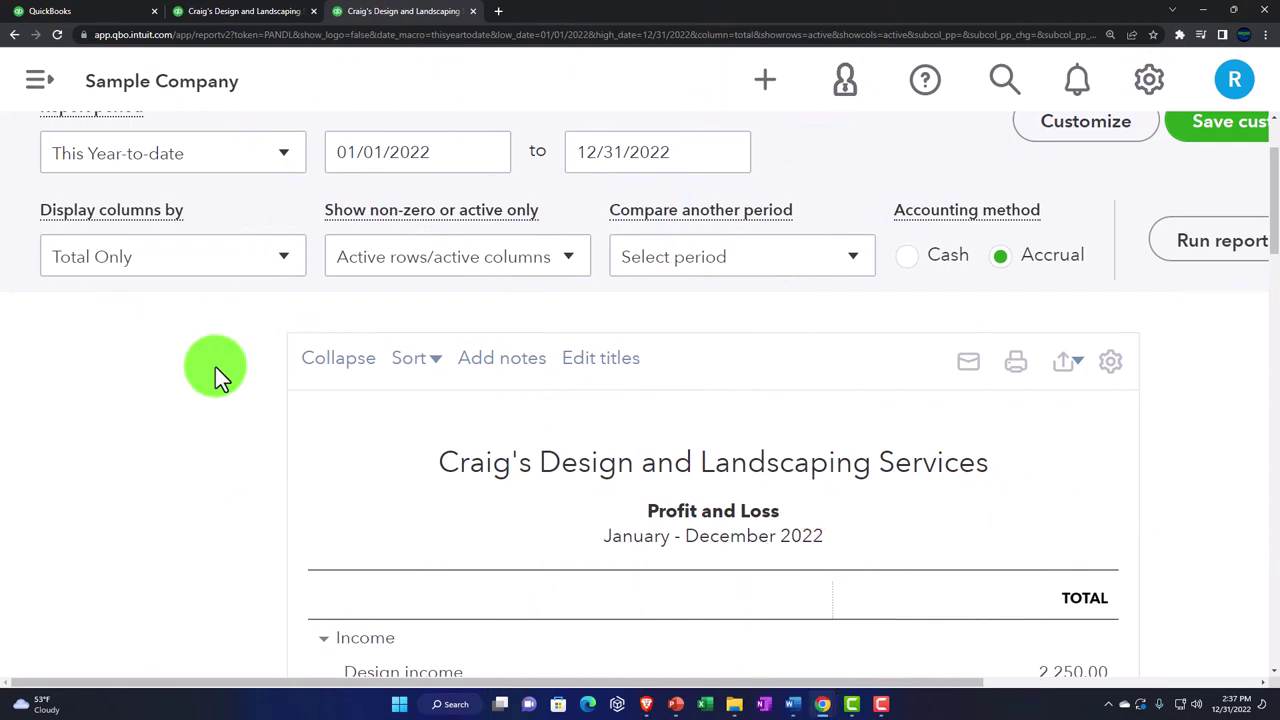
click(283, 262)
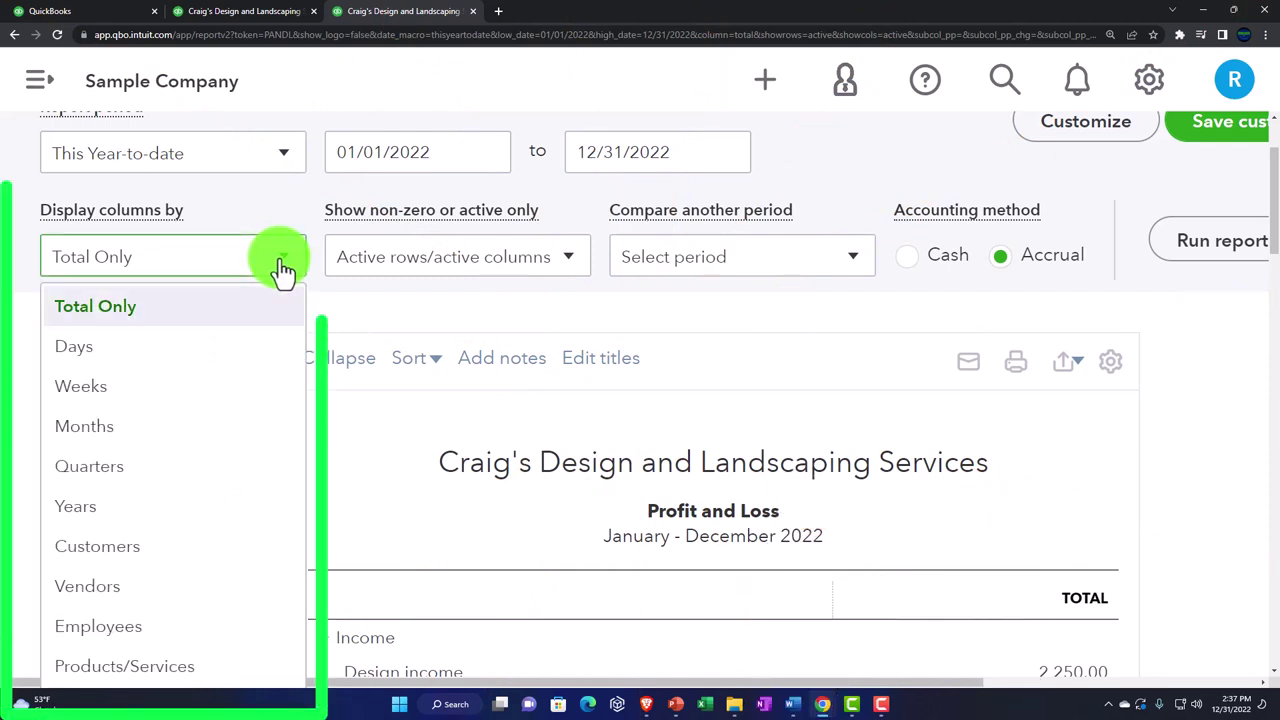
click(200, 362)
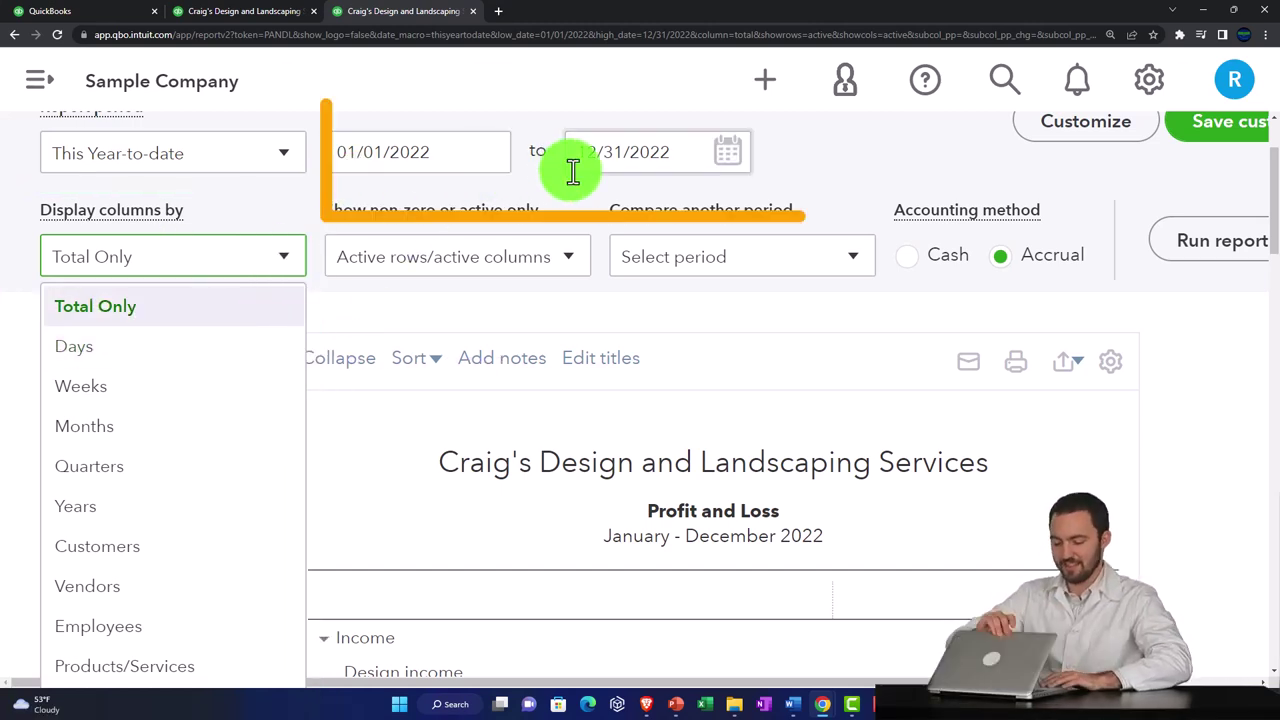
click(255, 360)
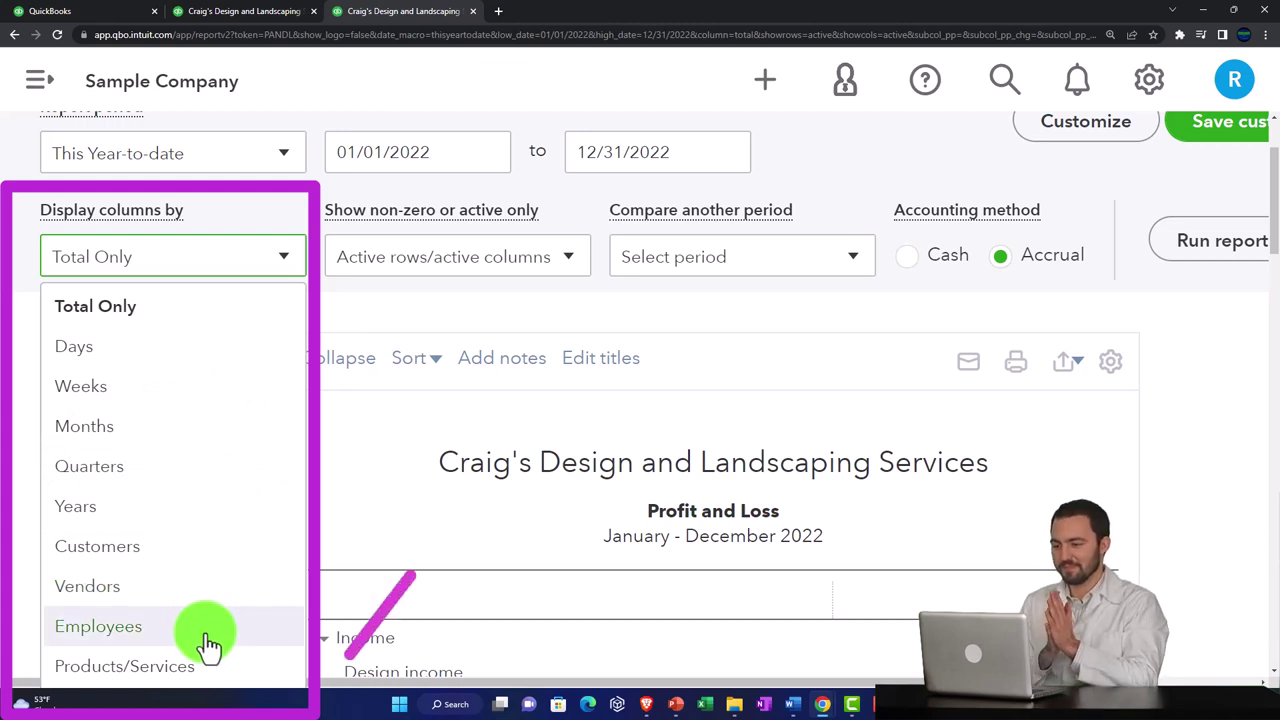
click(174, 476)
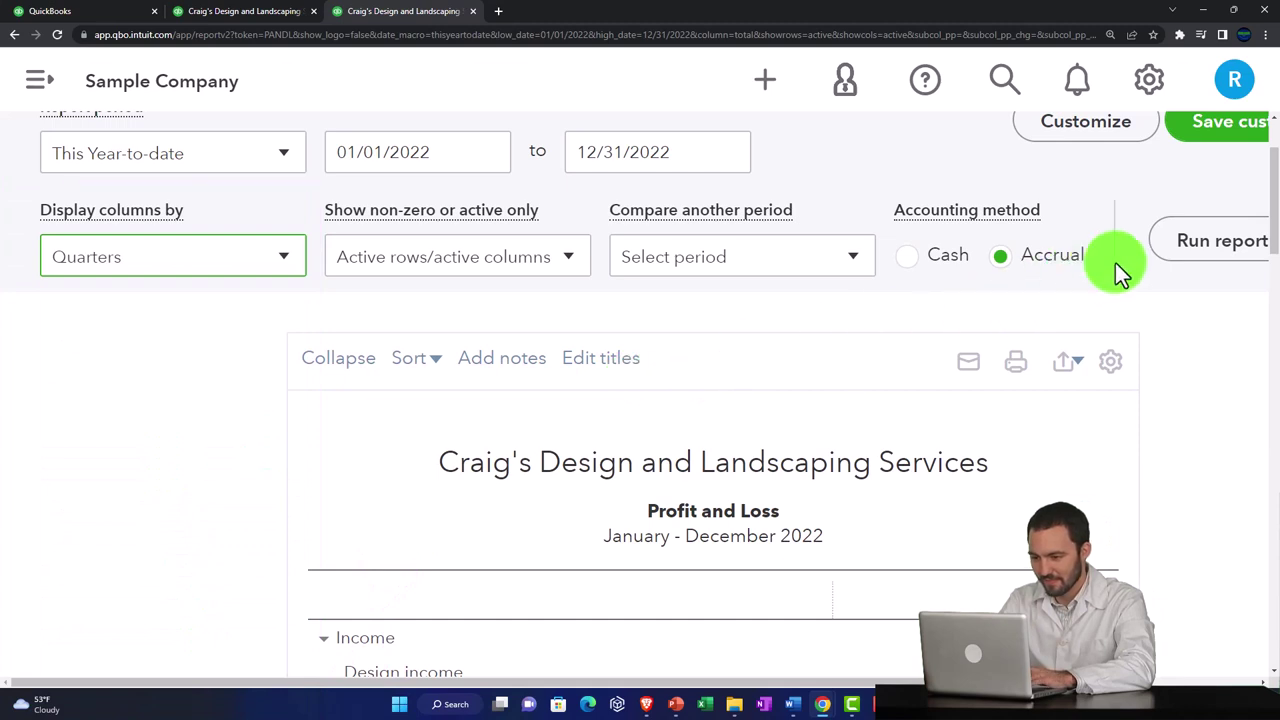
click(1171, 251)
scroll(1032, 280, down, 2)
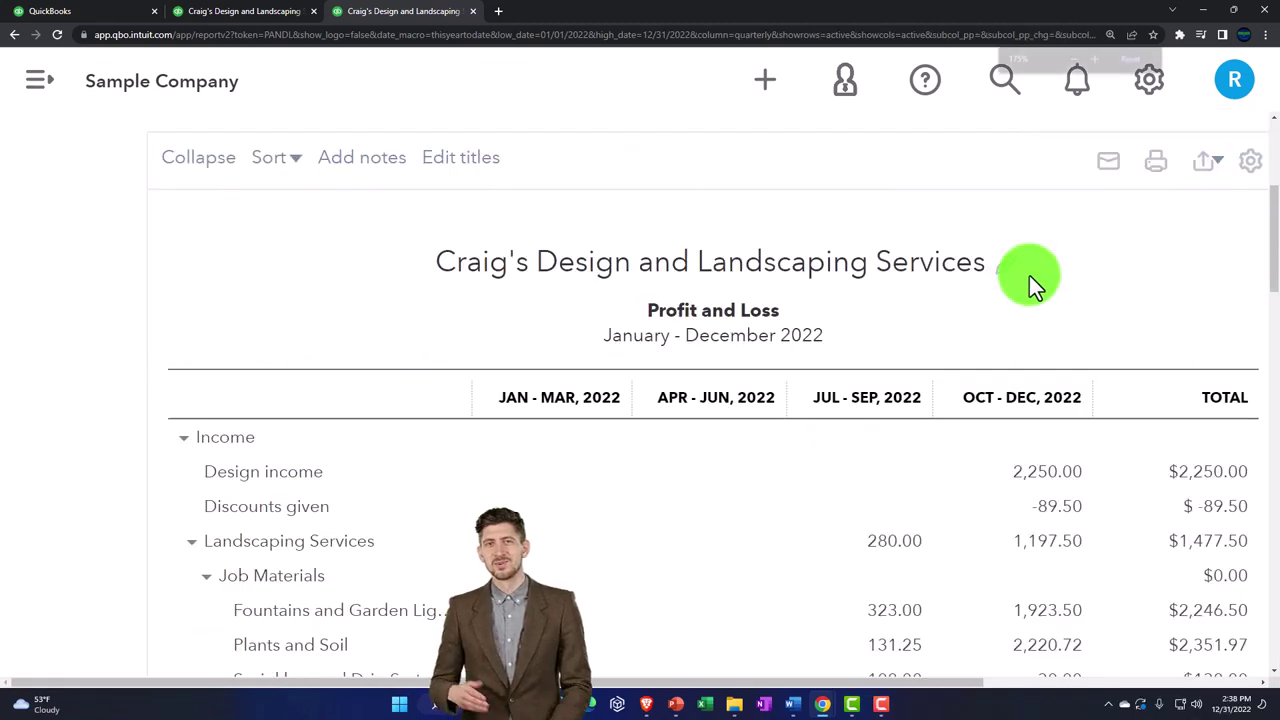
key(ctrl+minus)
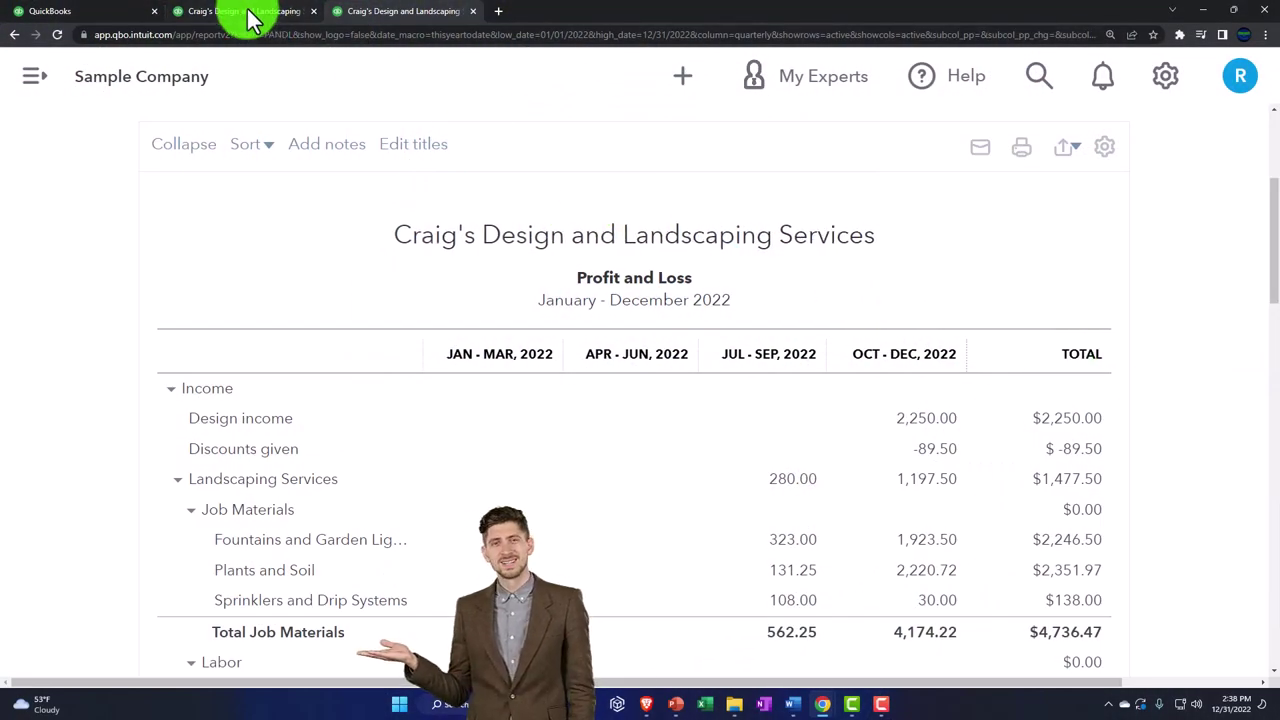
Switch to the Balance Sheet report, display its columns by Quarters, and run it.
click(250, 20)
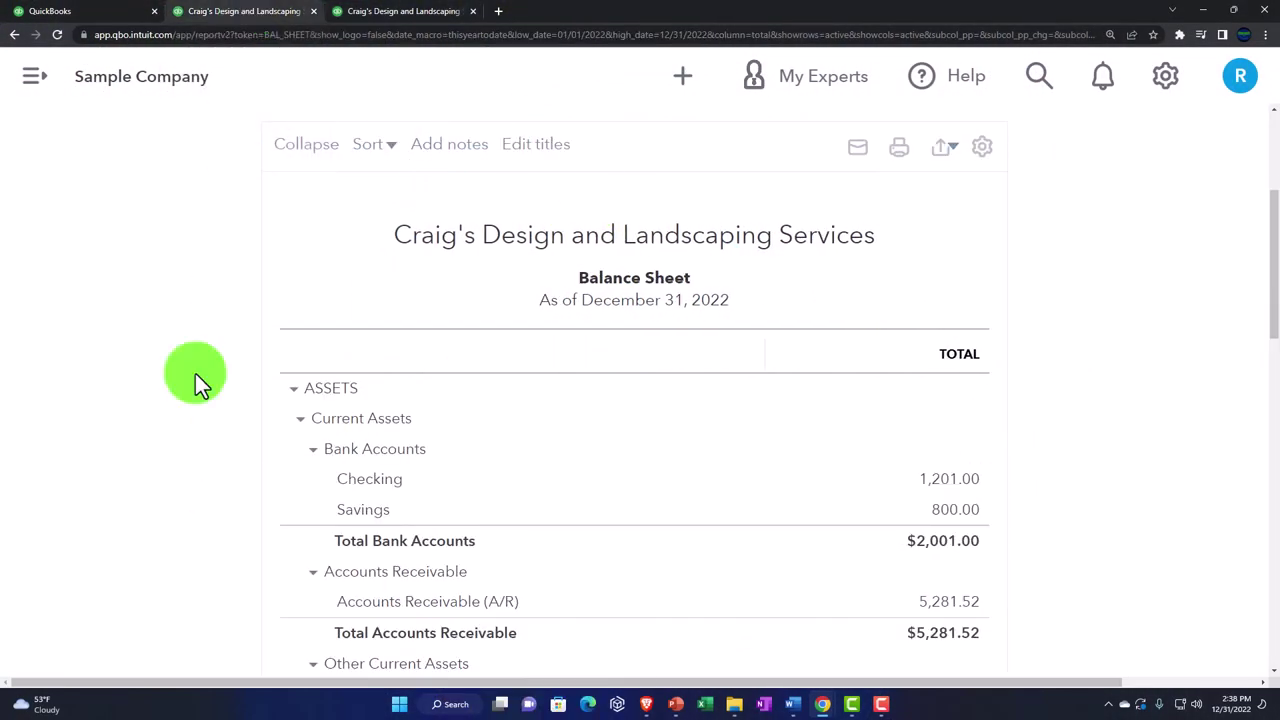
scroll(225, 280, up, 3)
click(250, 358)
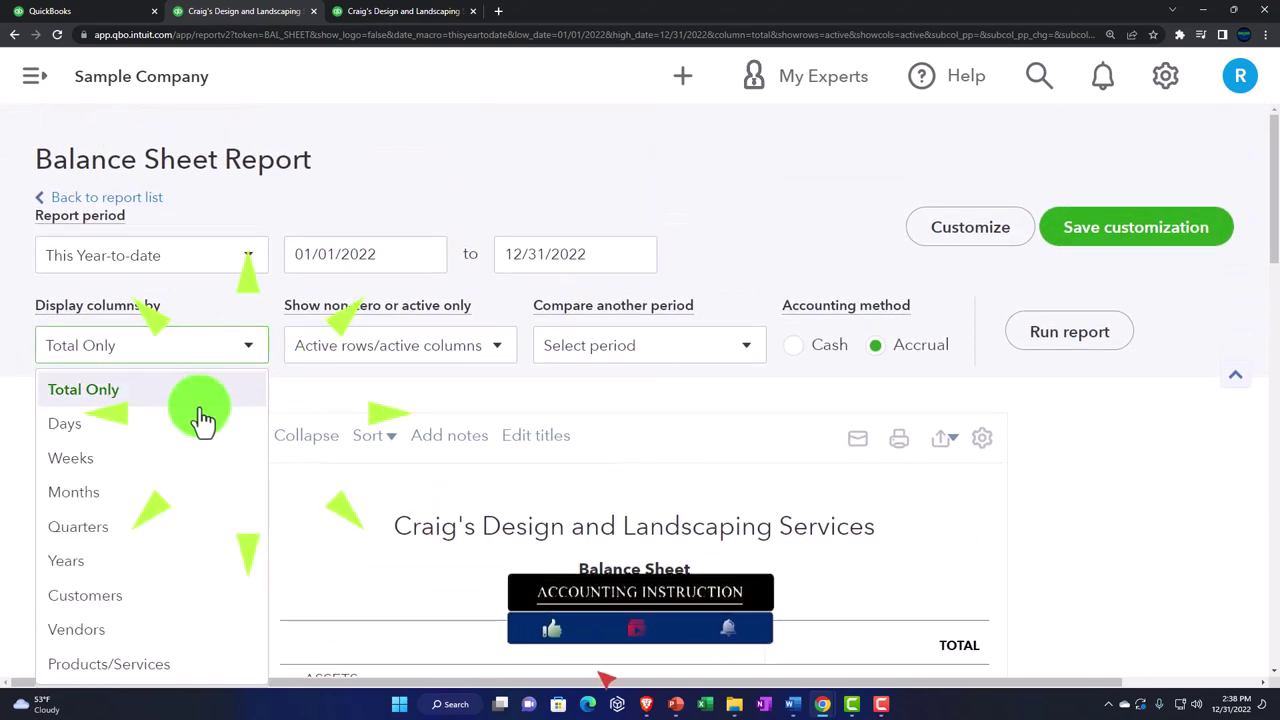
click(150, 528)
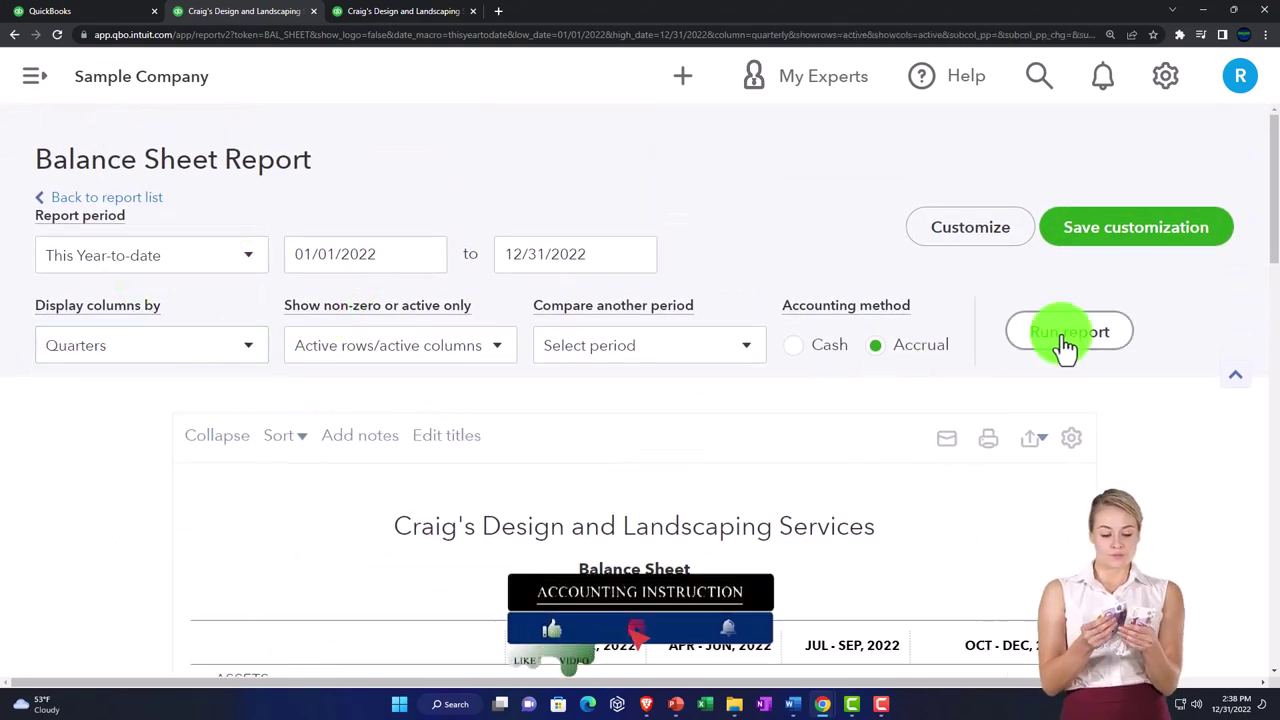
click(1065, 345)
scroll(1060, 349, down, 3)
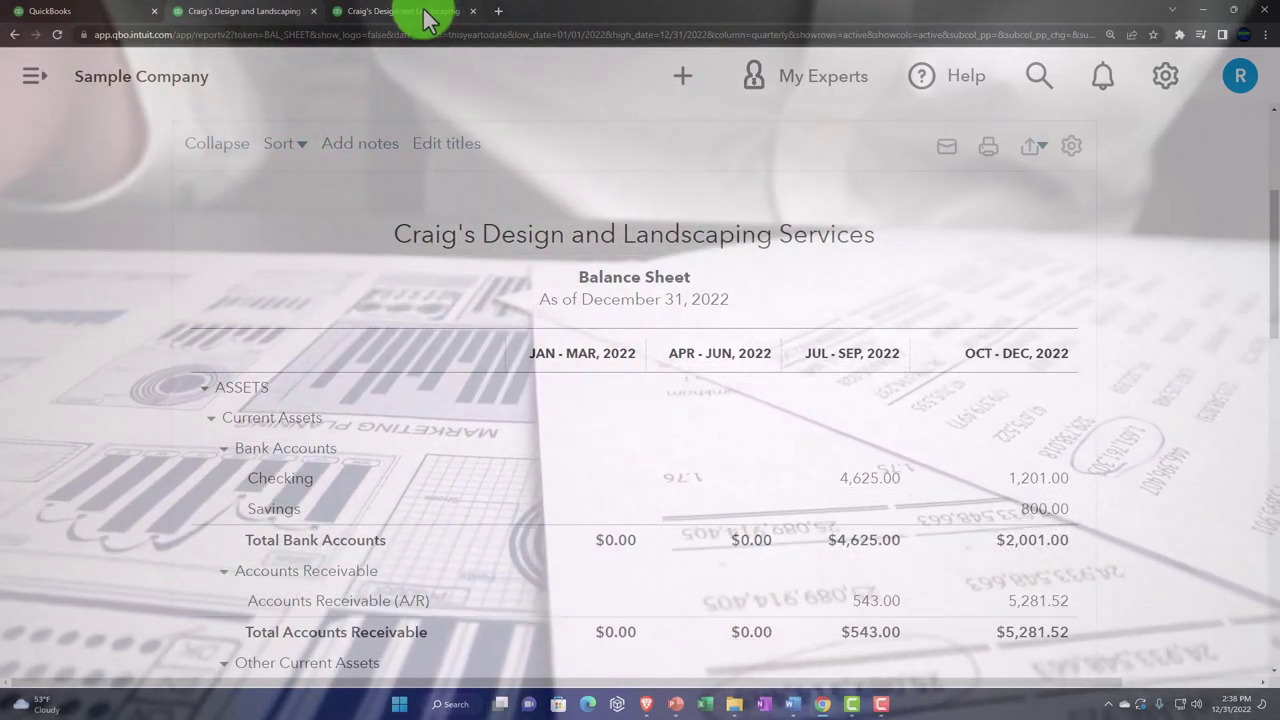
Return to the Profit and Loss report, display its columns by Months, and run it.
click(425, 18)
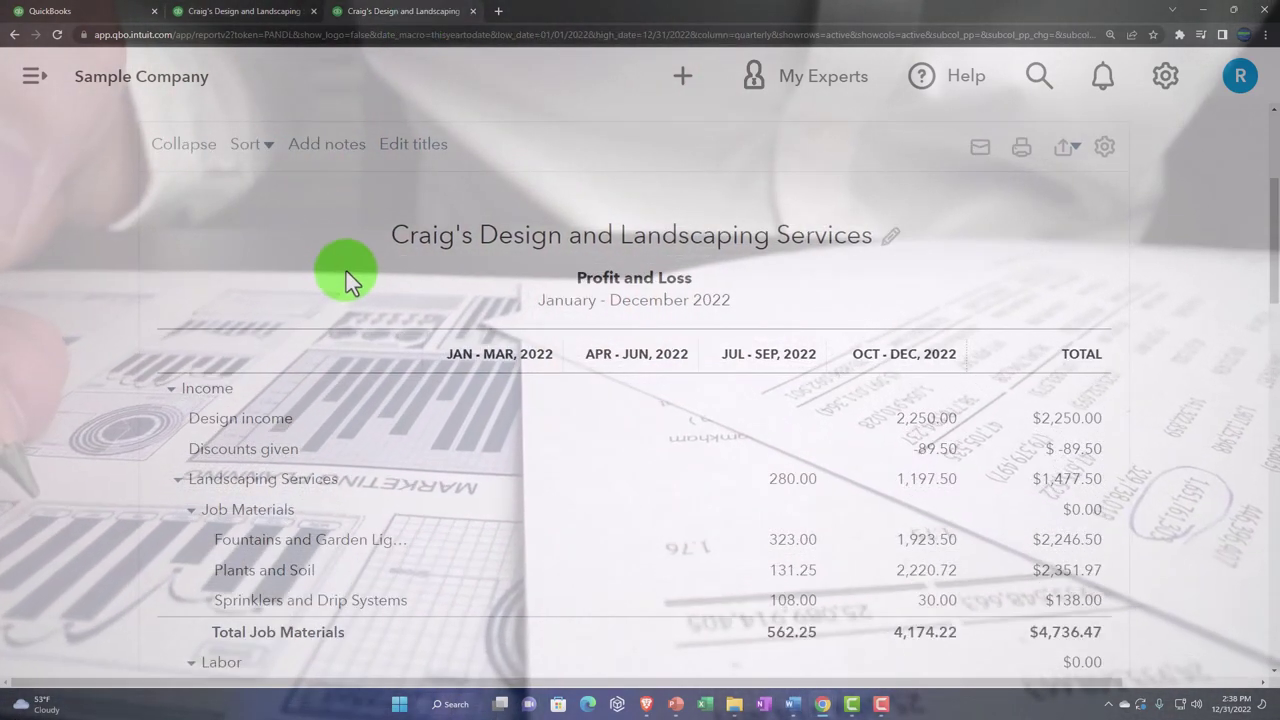
scroll(335, 268, up, 3)
click(245, 200)
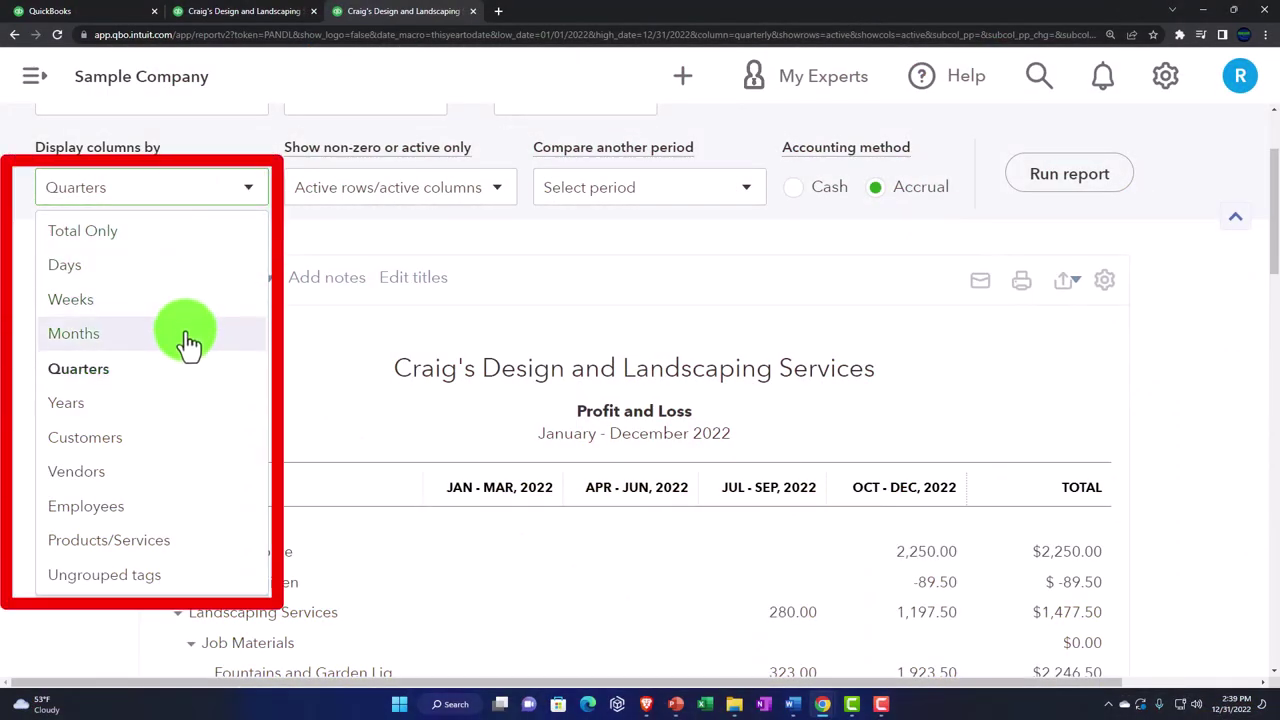
click(190, 344)
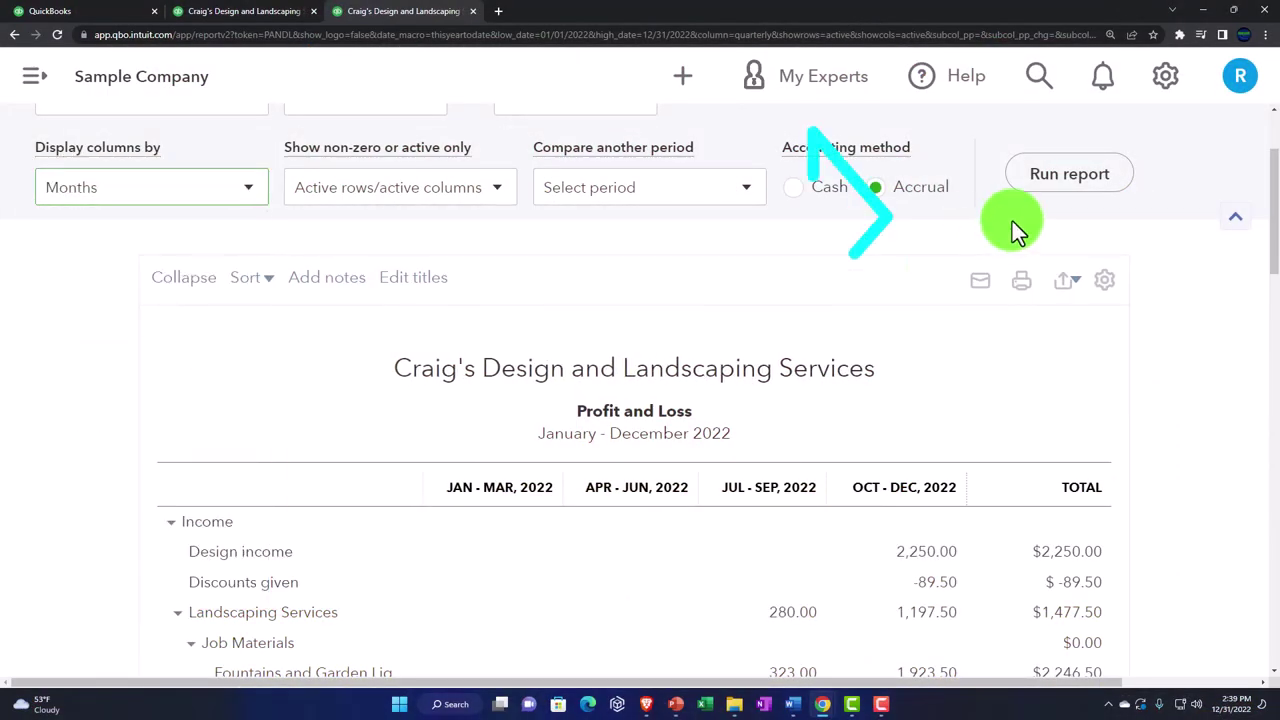
click(1037, 190)
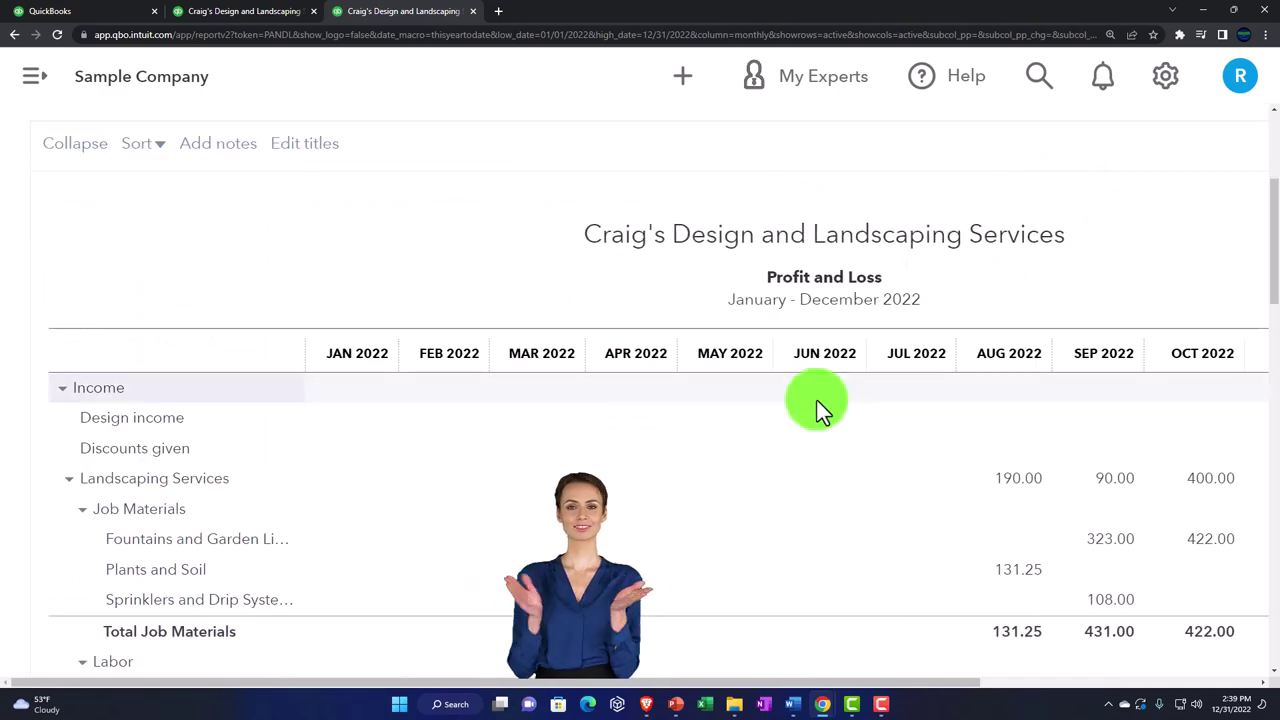
Run the Profit and Loss report with columns displayed by Customers and look over the income per customer.
scroll(320, 379, up, 2)
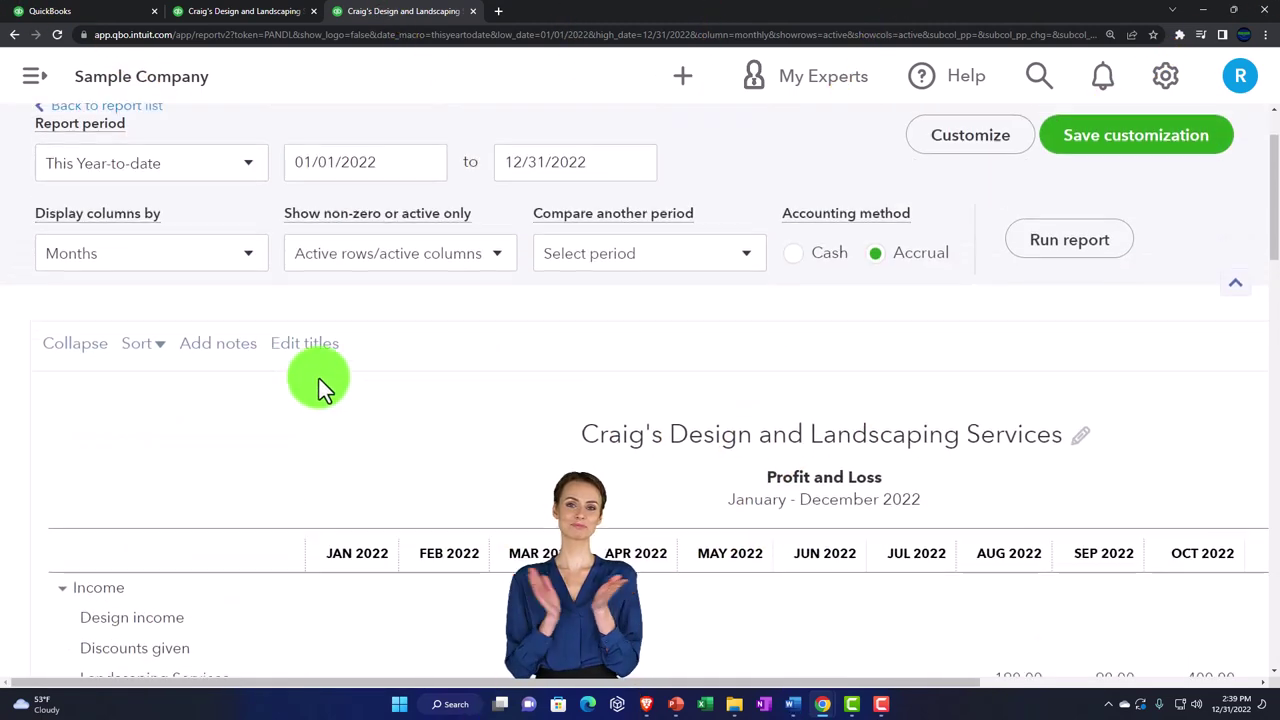
click(246, 262)
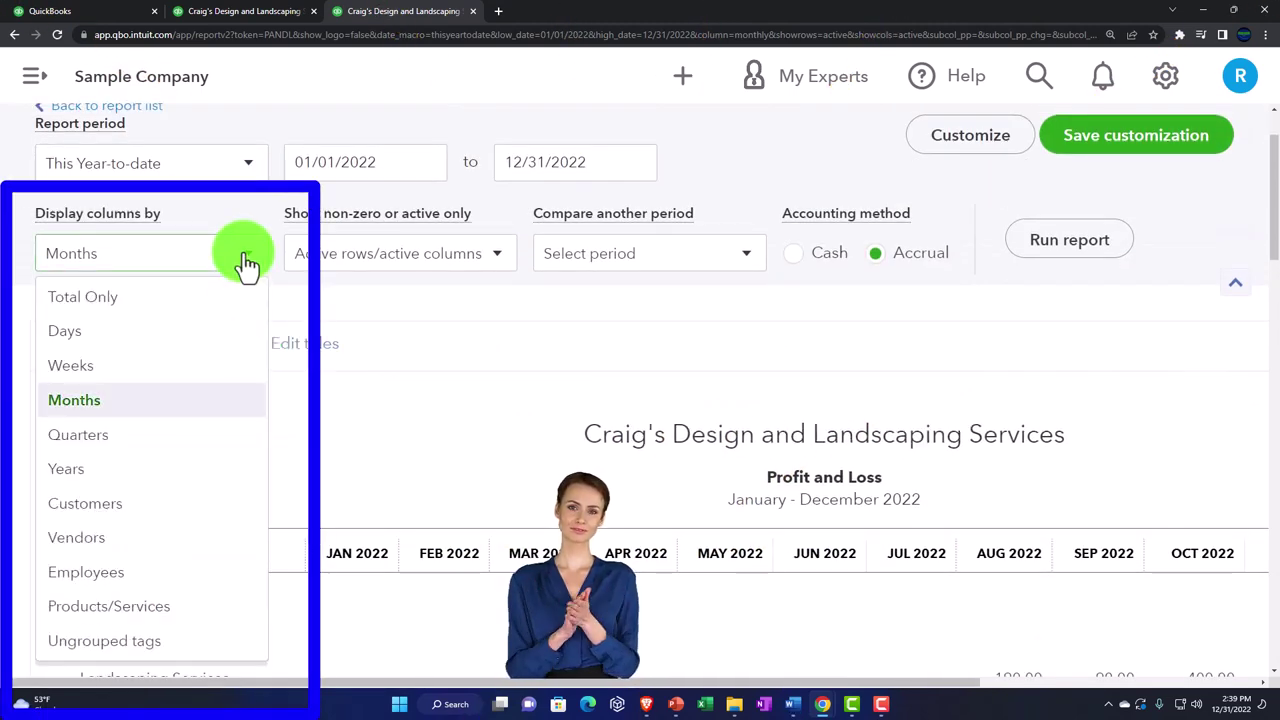
click(180, 513)
click(1042, 258)
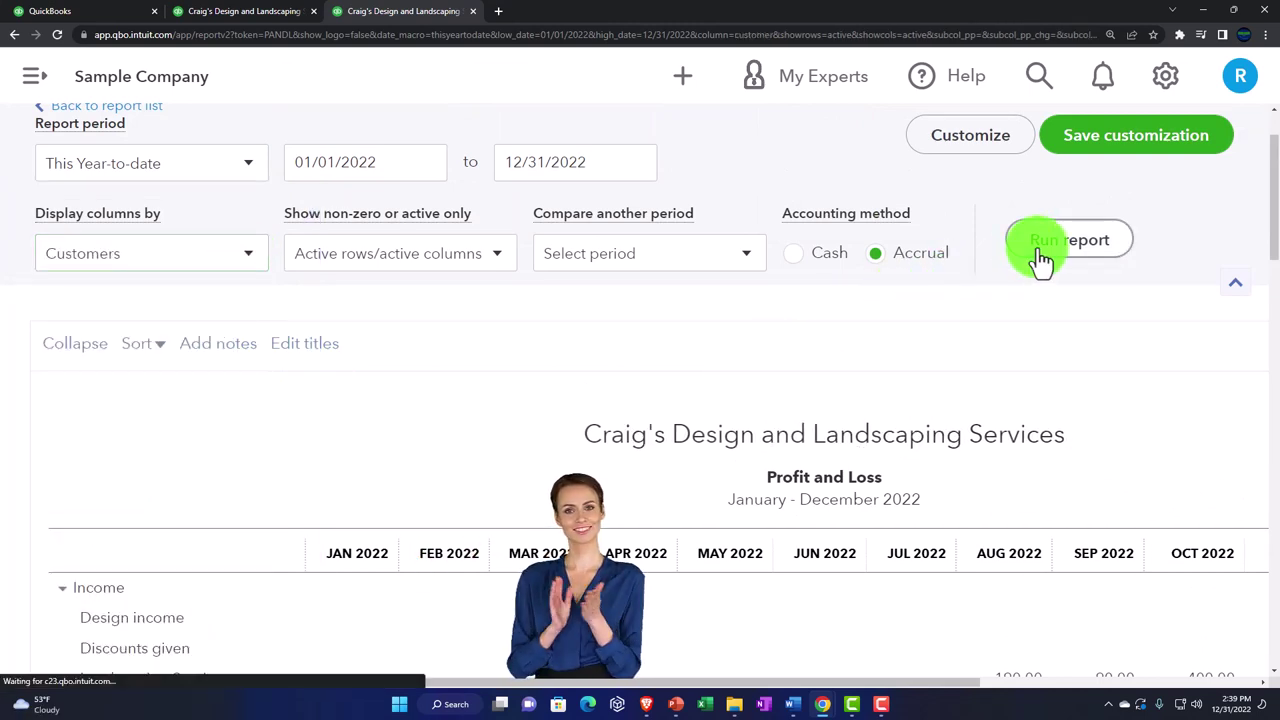
scroll(1040, 260, down, 2)
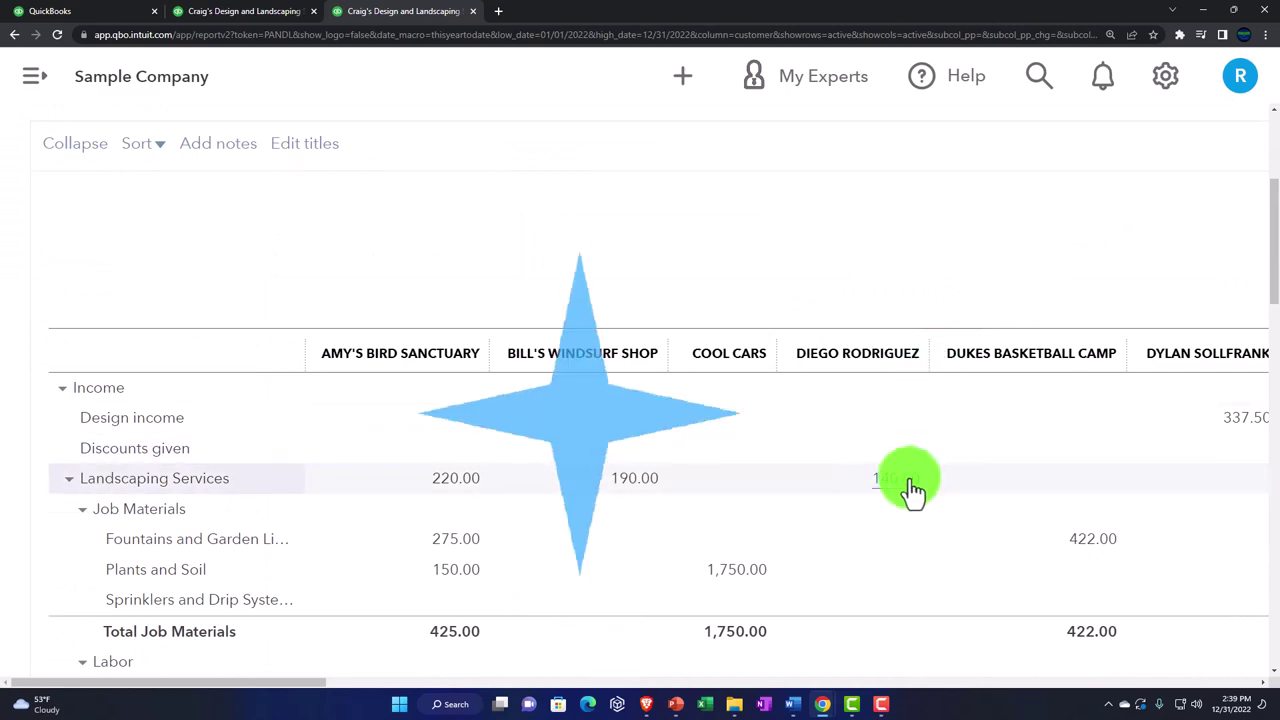
scroll(560, 560, down, 1)
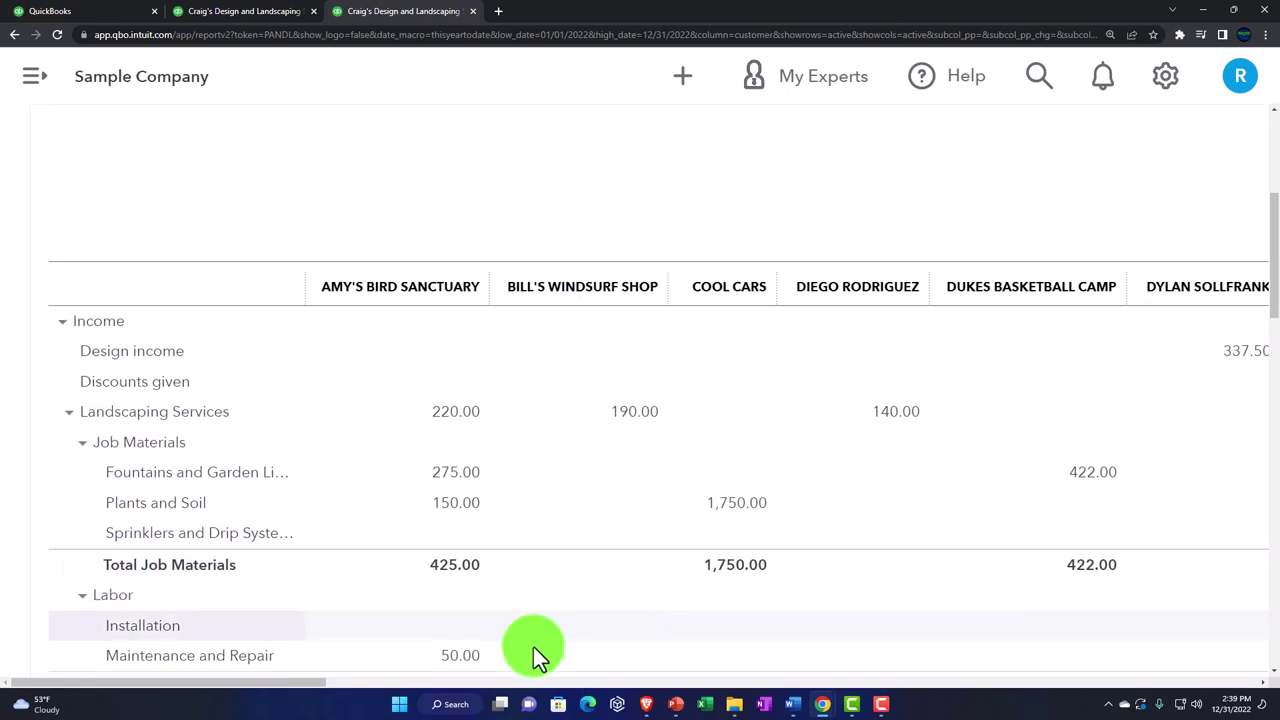
drag(306, 684, 15, 700)
Run the Profit and Loss report with columns displayed by Vendors and look through the expenses per vendor.
scroll(23, 463, up, 3)
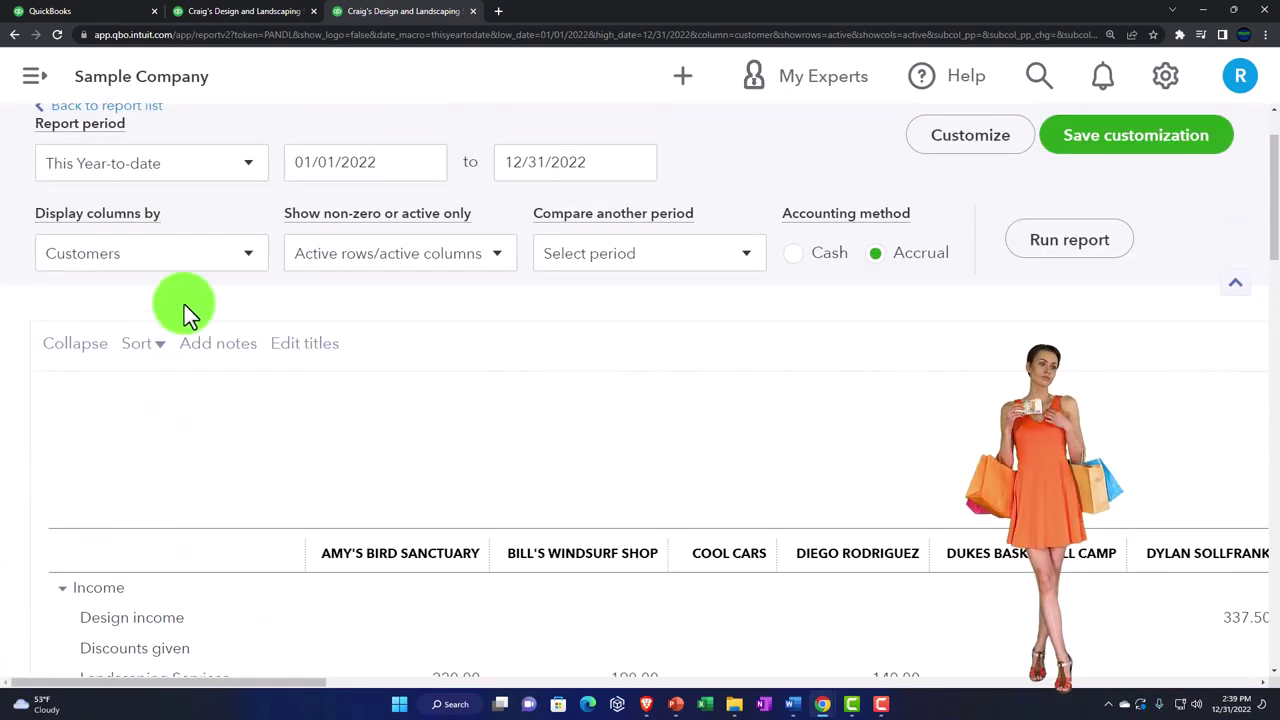
click(222, 256)
click(150, 538)
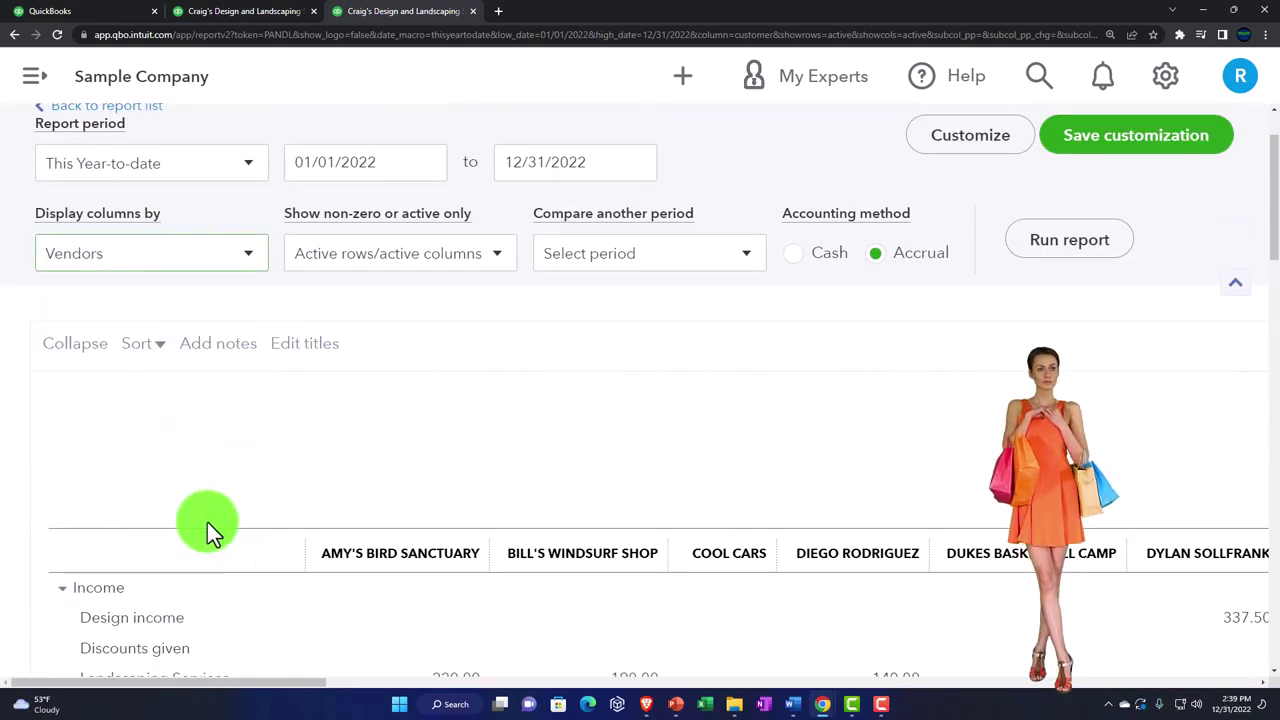
click(1053, 254)
scroll(813, 304, down, 2)
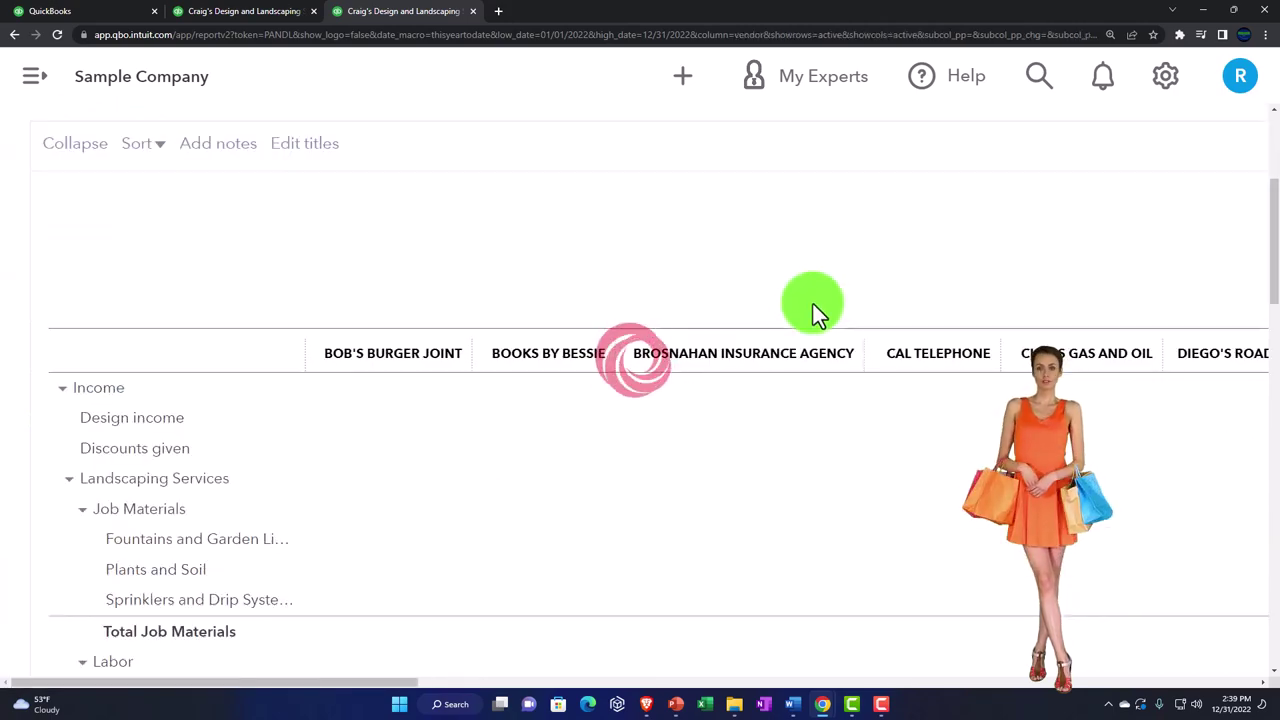
scroll(647, 568, down, 6)
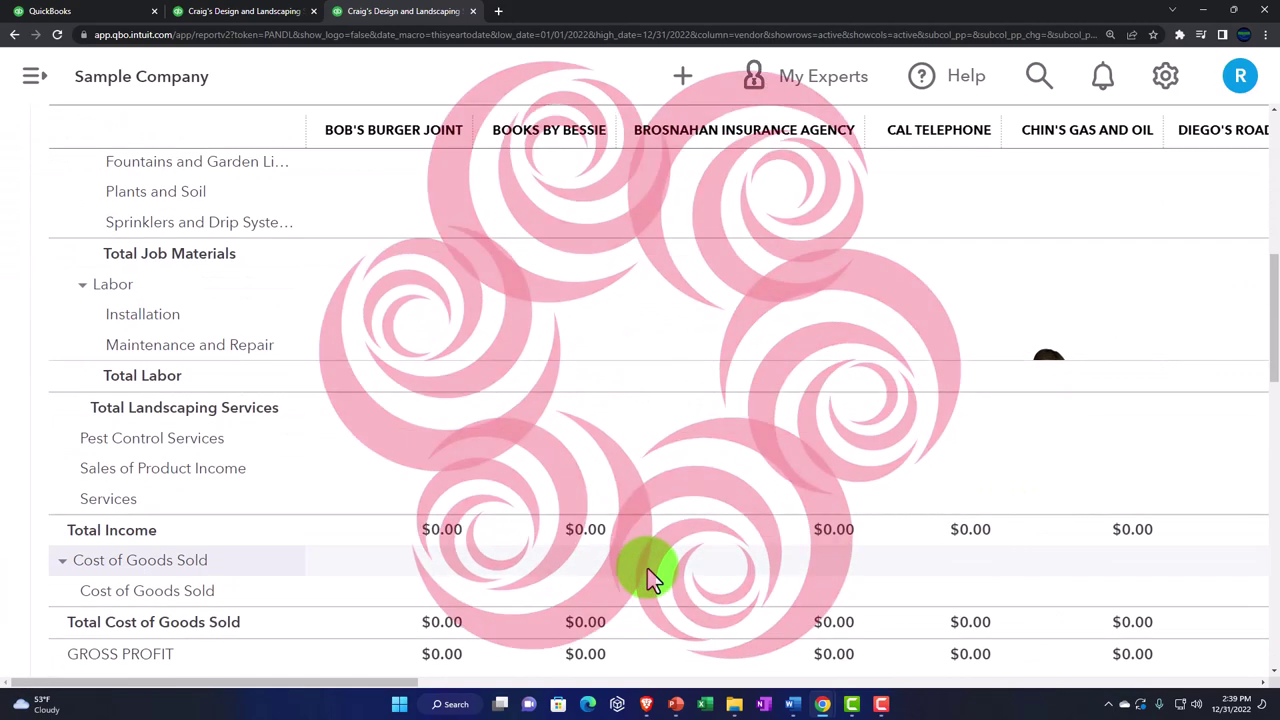
scroll(647, 578, down, 3)
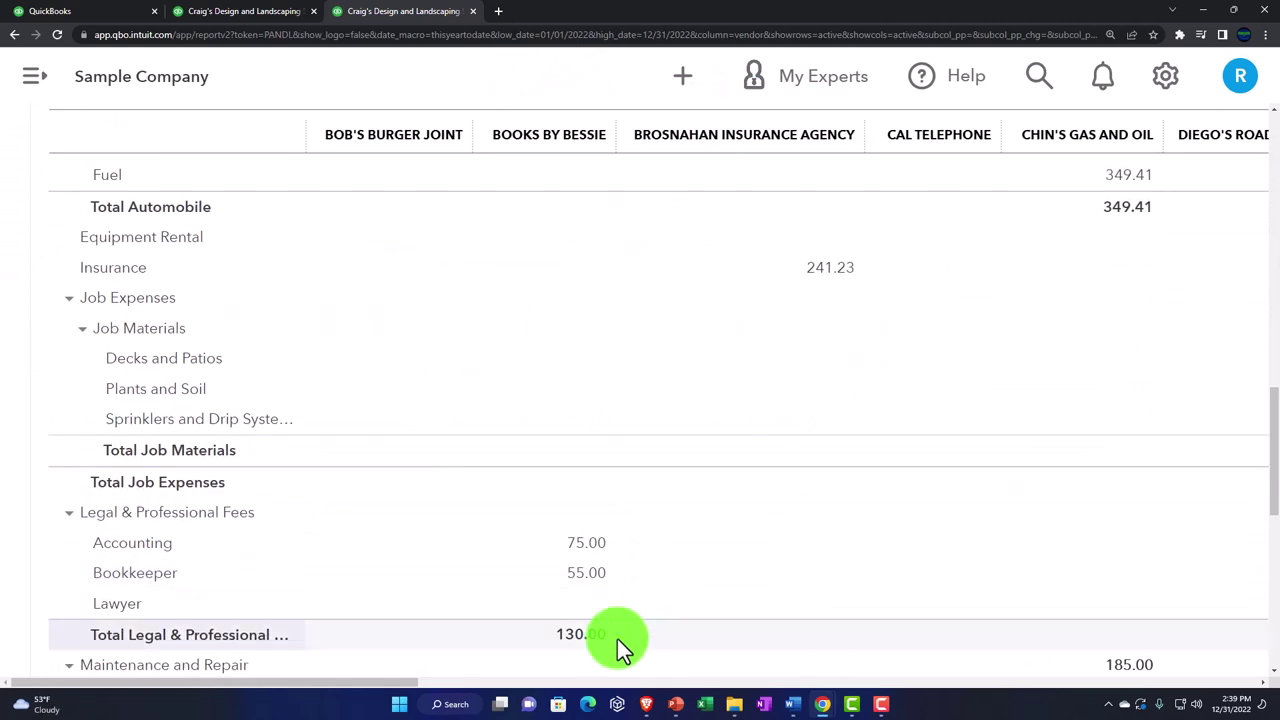
mouse_move(391, 683)
mouse_down()
mouse_move(723, 703)
mouse_move(766, 694)
mouse_move(380, 690)
mouse_up()
Change the Profit and Loss column display to Employees and run the report.
scroll(250, 500, up, 3)
scroll(239, 477, up, 10)
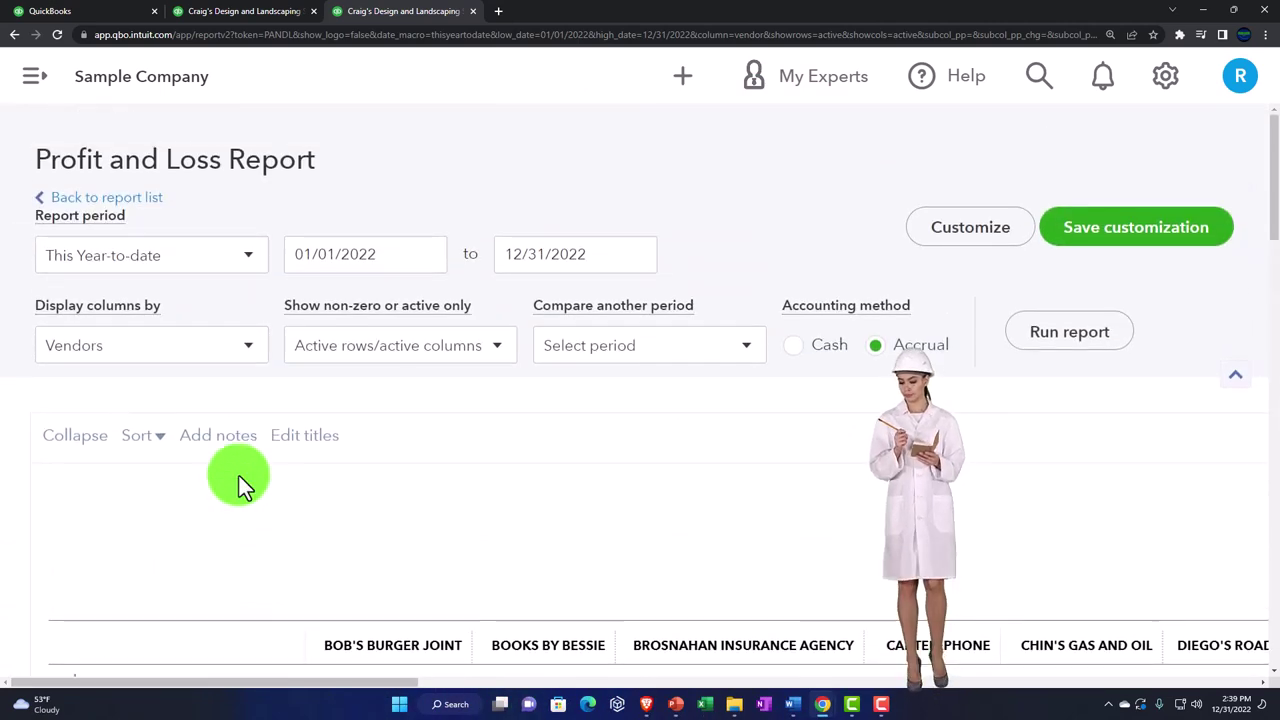
click(238, 352)
click(150, 663)
click(1118, 336)
scroll(871, 400, down, 3)
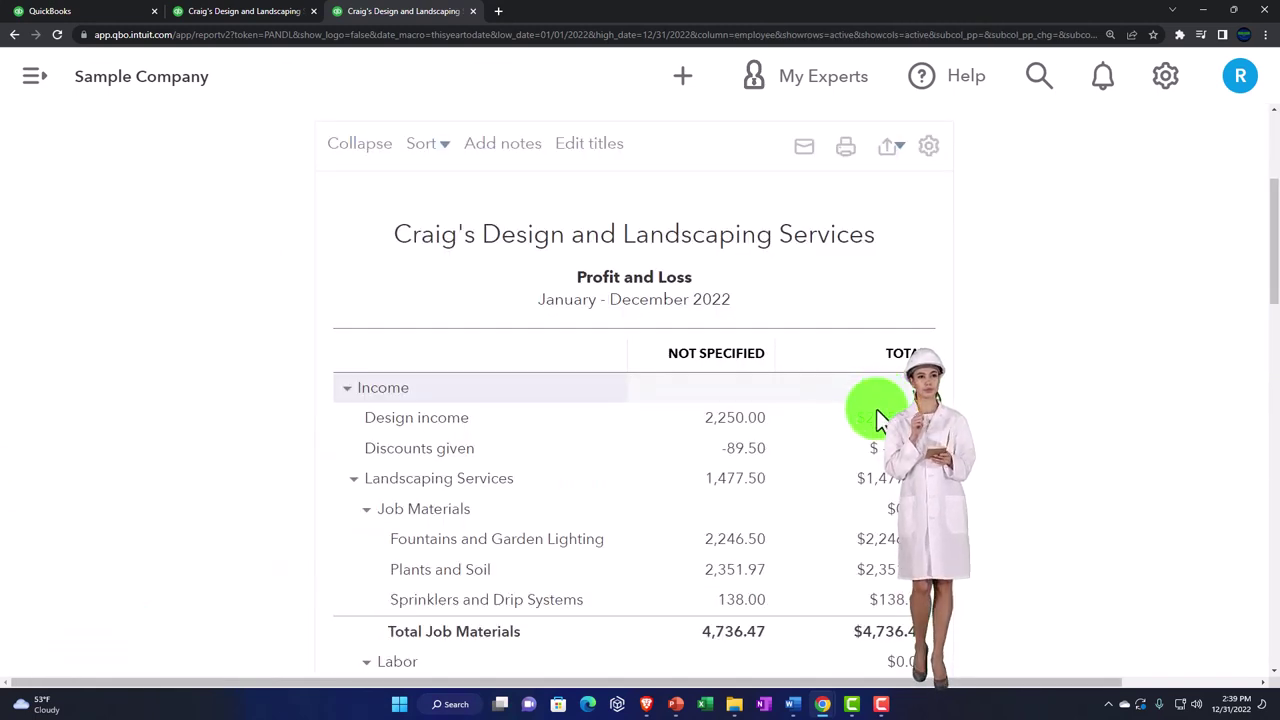
Change the Profit and Loss column display to Days and run the report.
scroll(668, 454, up, 2)
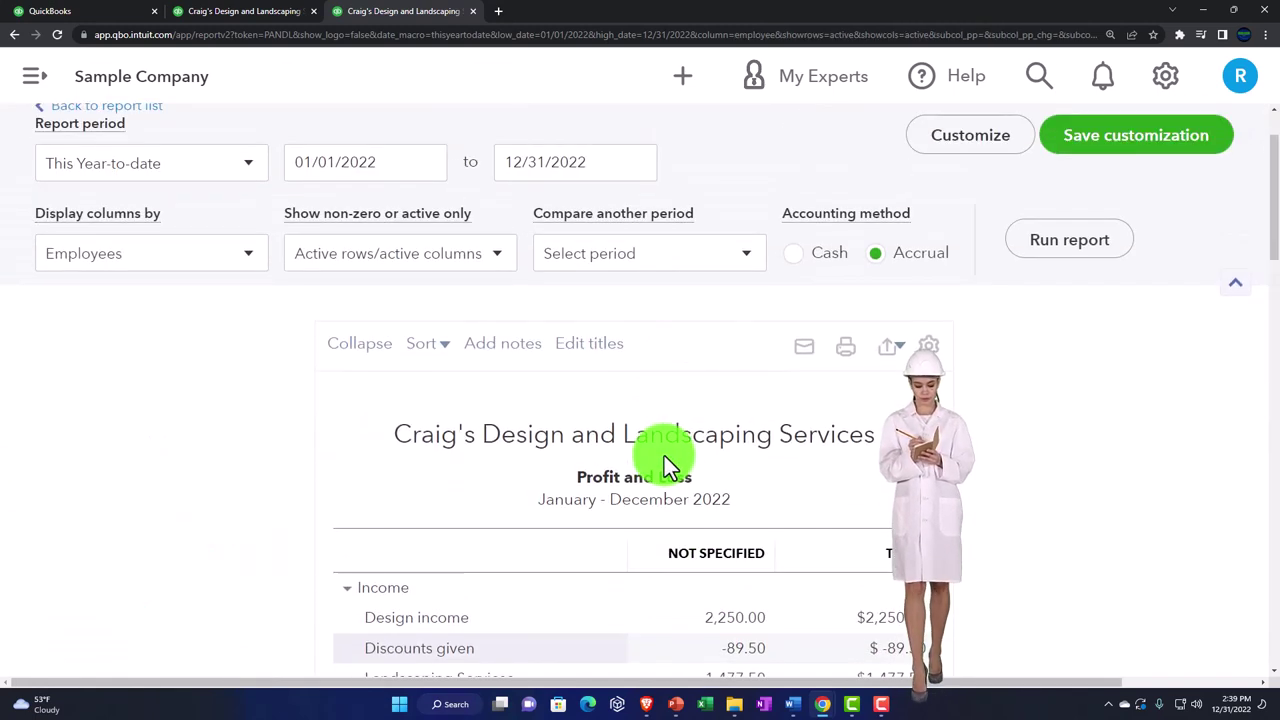
click(248, 253)
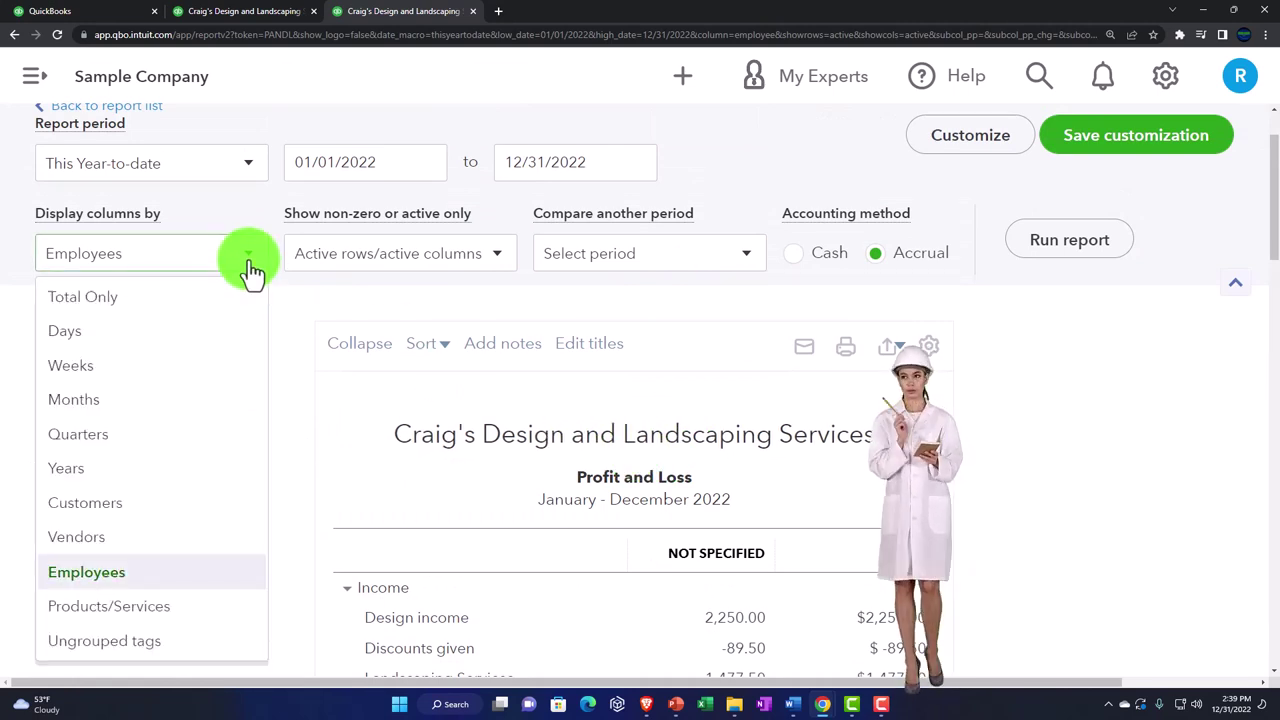
click(171, 333)
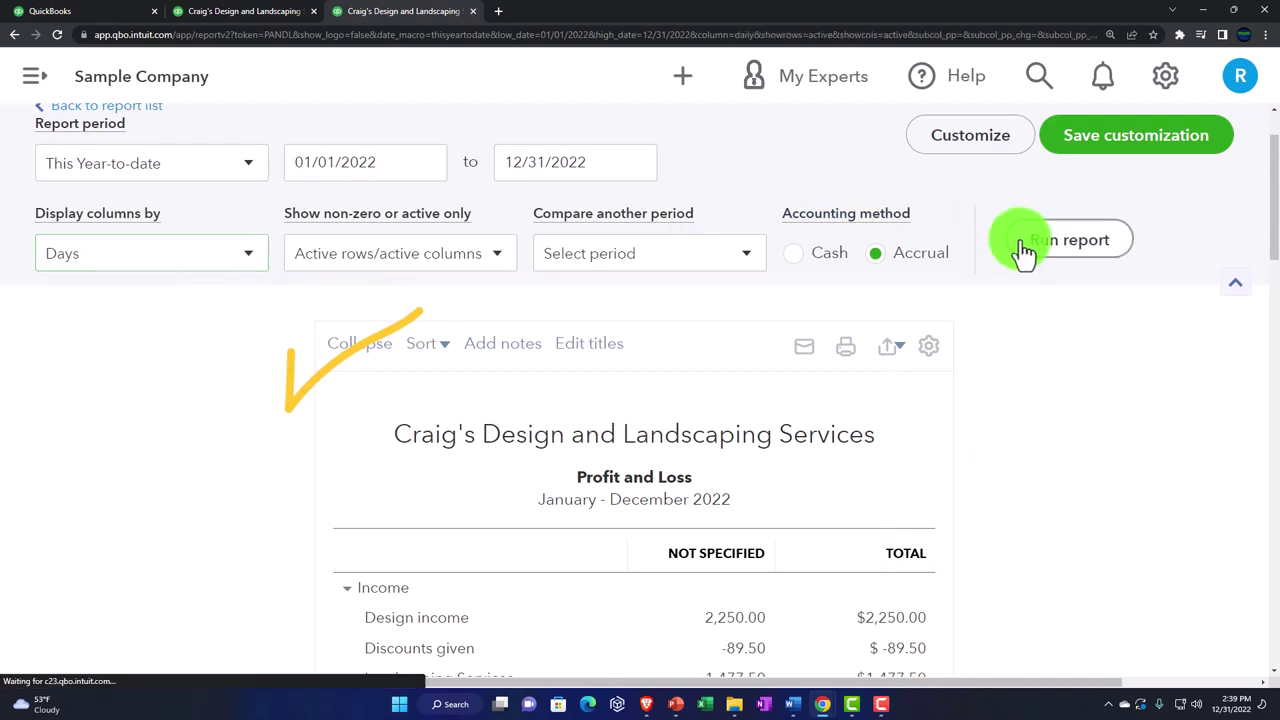
Set the report period to 12/01/2022 through 12/31/2022 and run the daily Profit and Loss report.
click(399, 162)
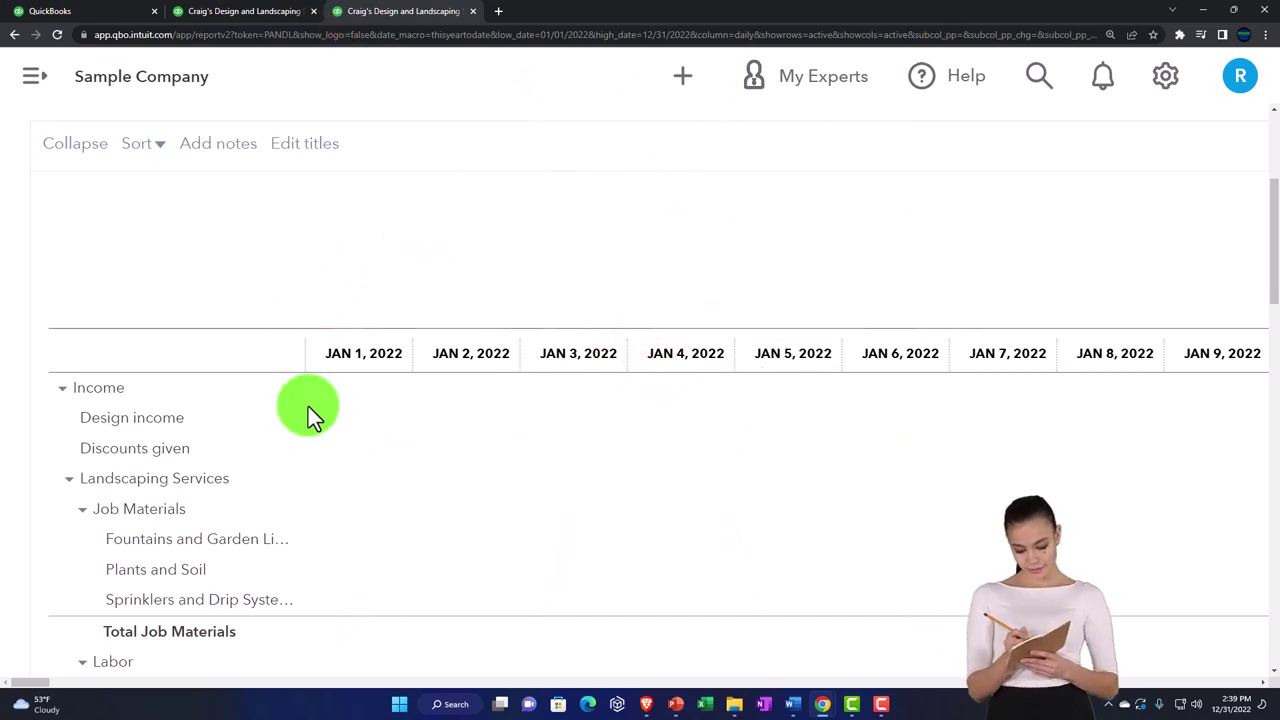
scroll(1211, 247, up, 3)
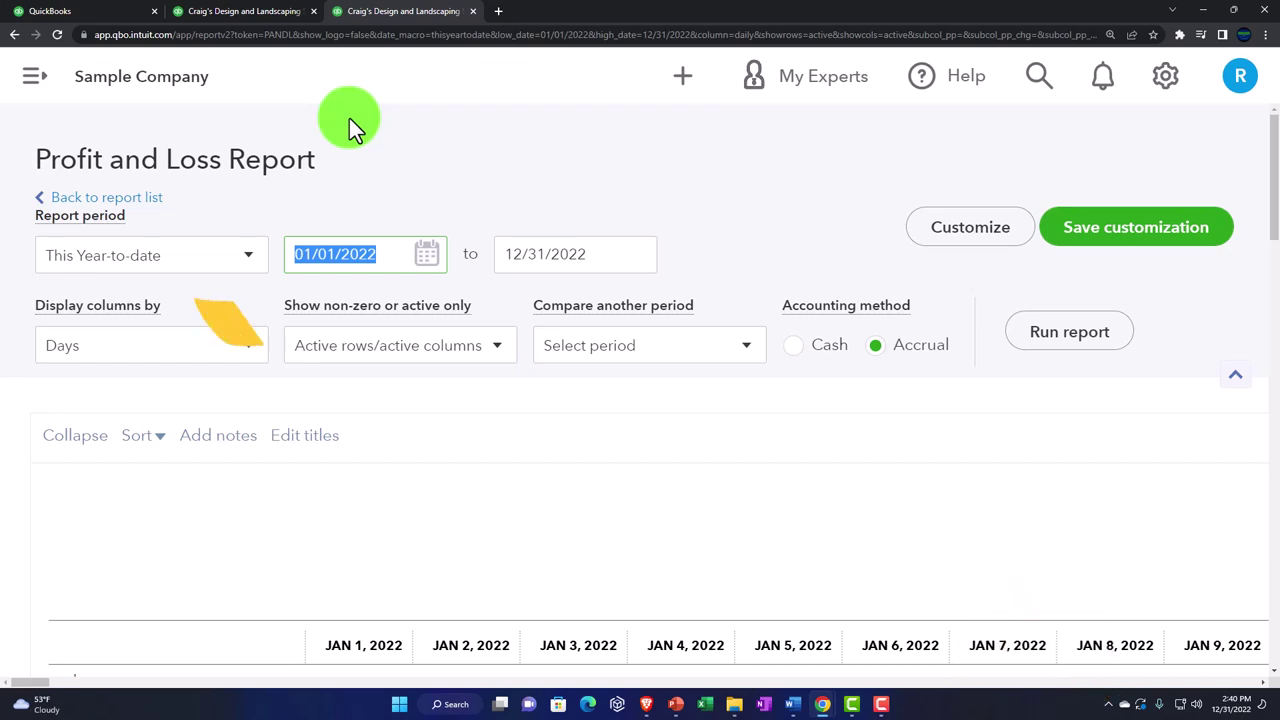
text(12012)
key(Tab)
text(12312022)
key(Tab)
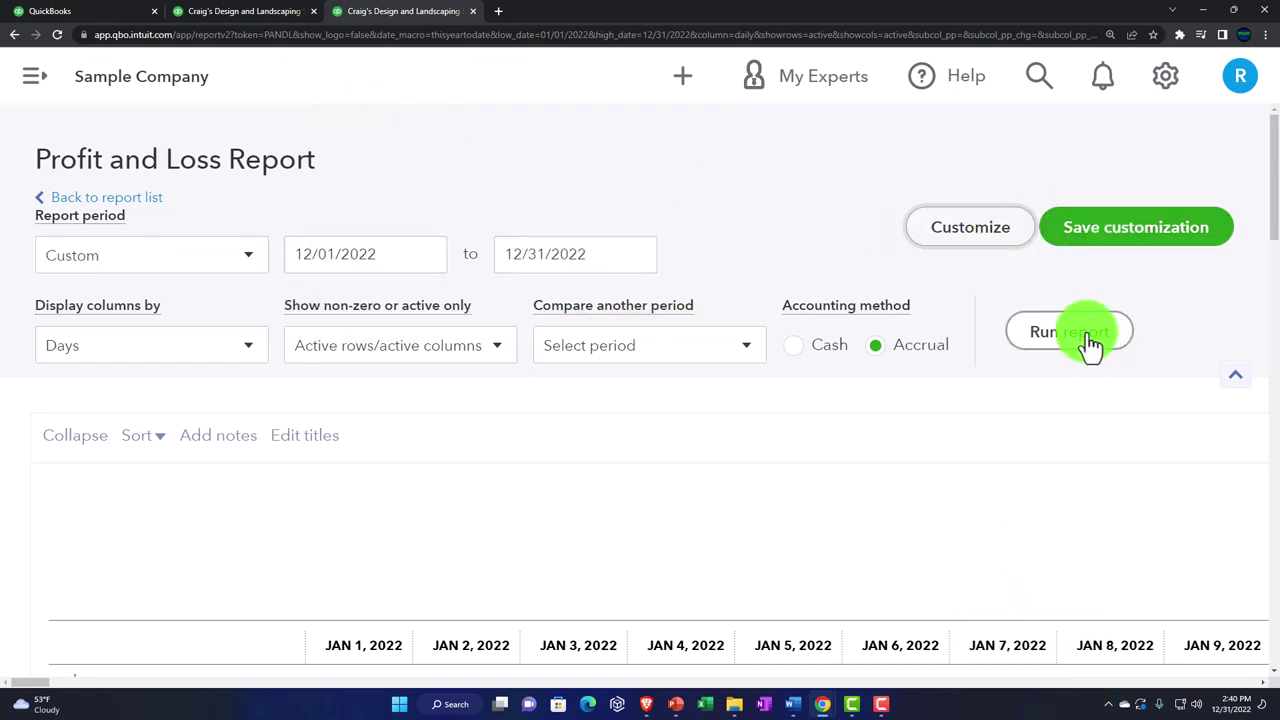
scroll(706, 320, down, 3)
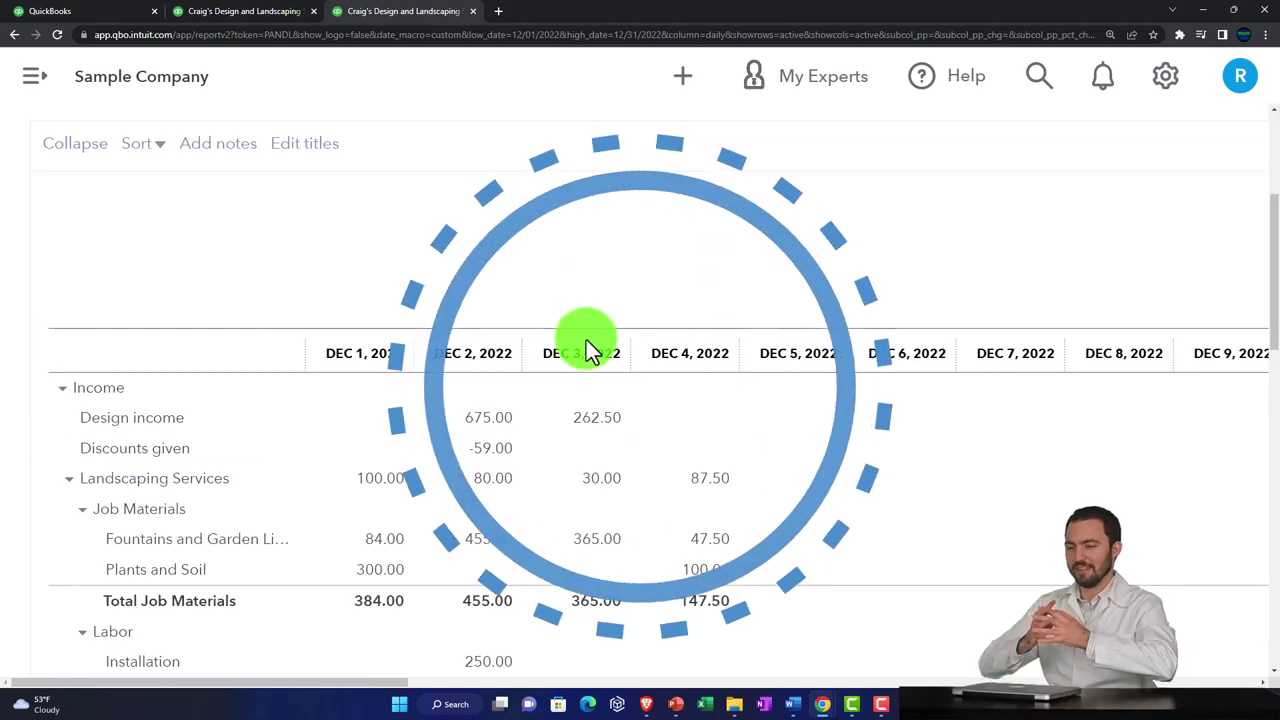
Display the December 2022 Profit and Loss columns by Weeks and run the report.
scroll(305, 362, up, 3)
click(260, 329)
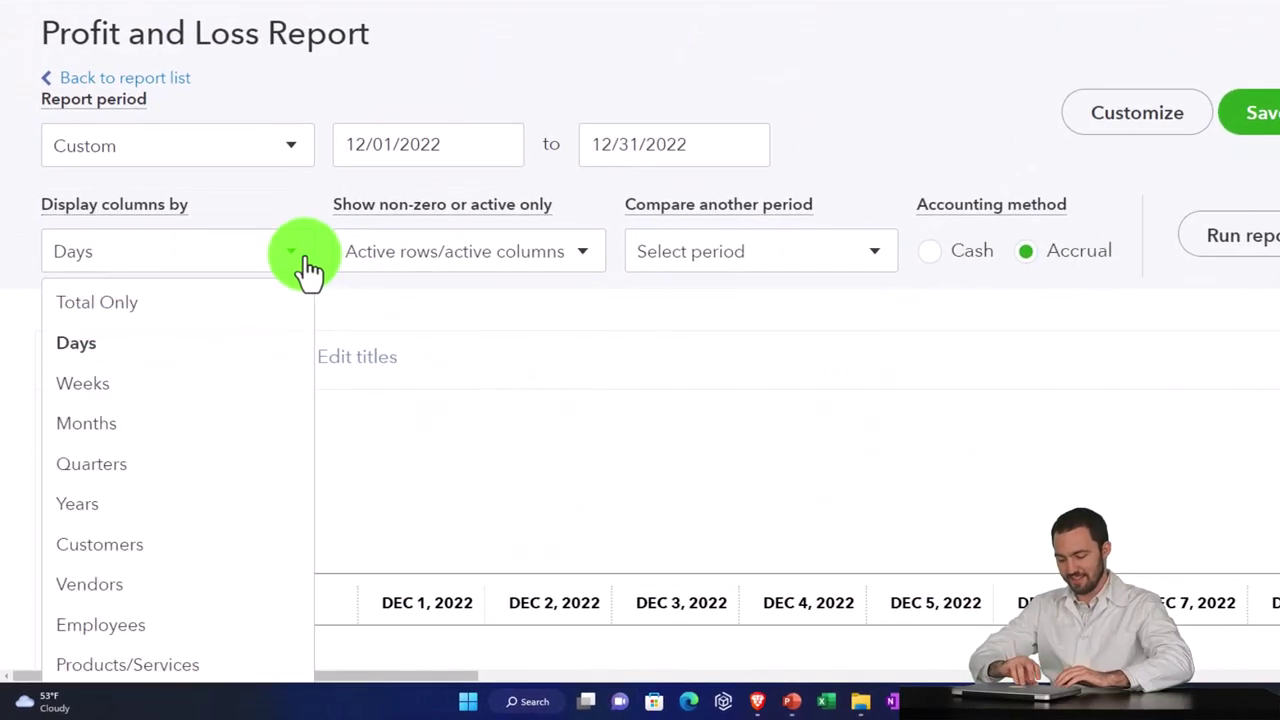
click(197, 385)
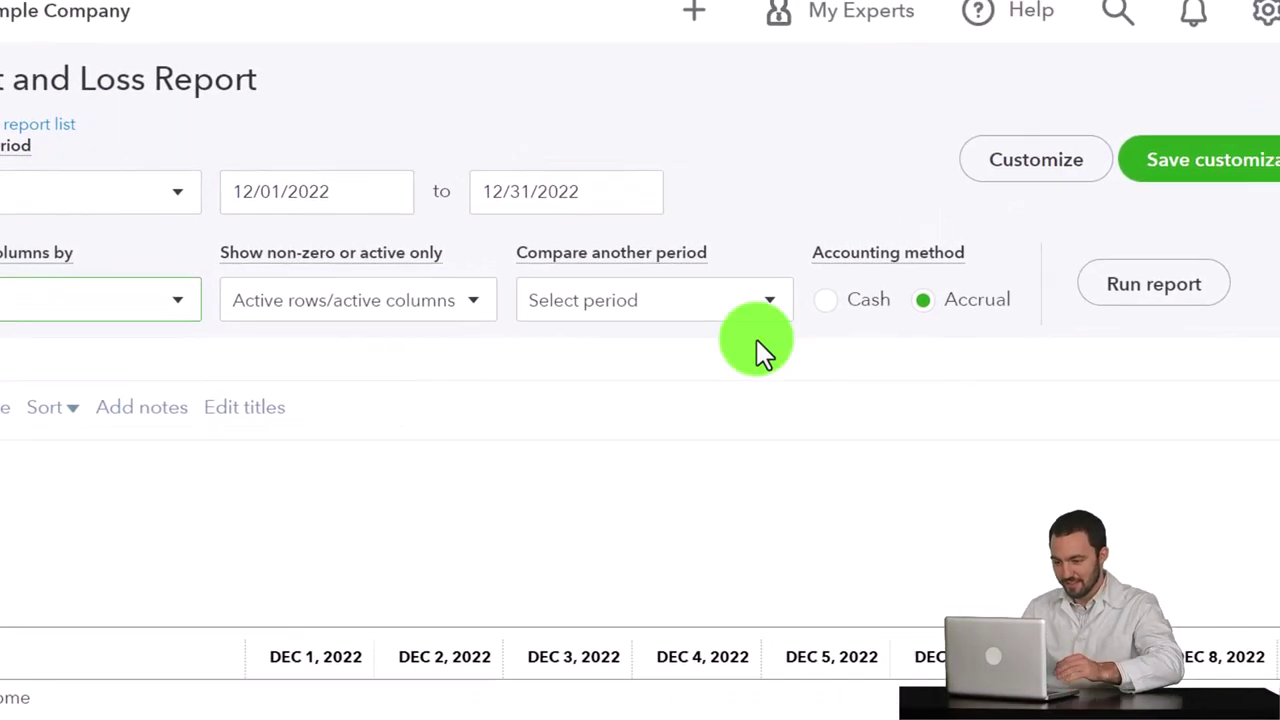
click(1225, 236)
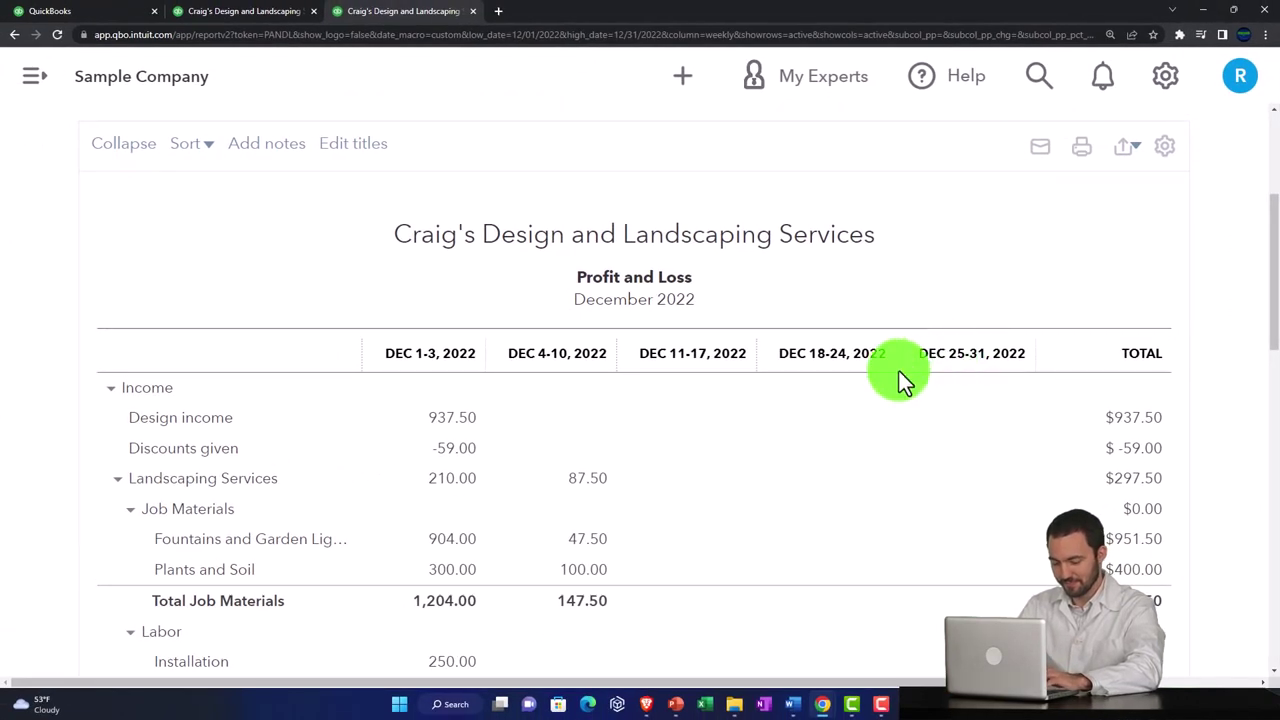
Set the column display to Total Only and the report period to 01/01/2022 through 12/31/2022.
scroll(451, 423, up, 3)
click(252, 320)
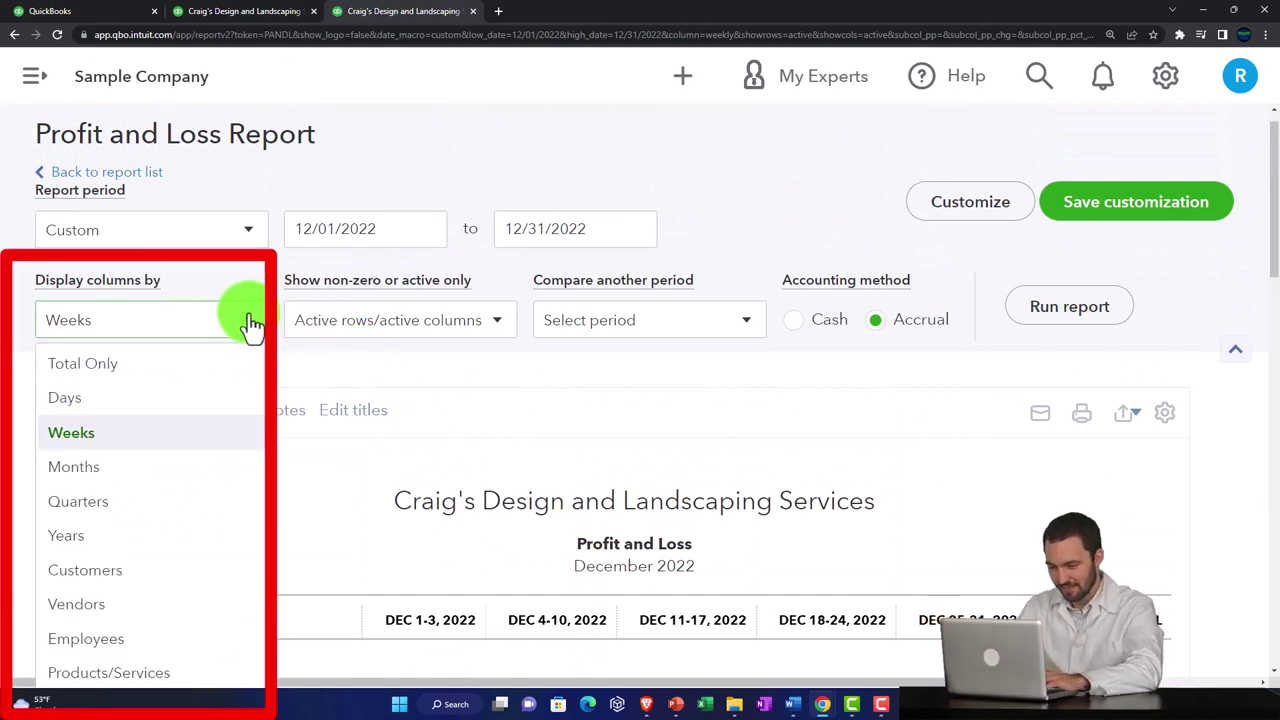
click(205, 368)
drag(409, 228, 281, 214)
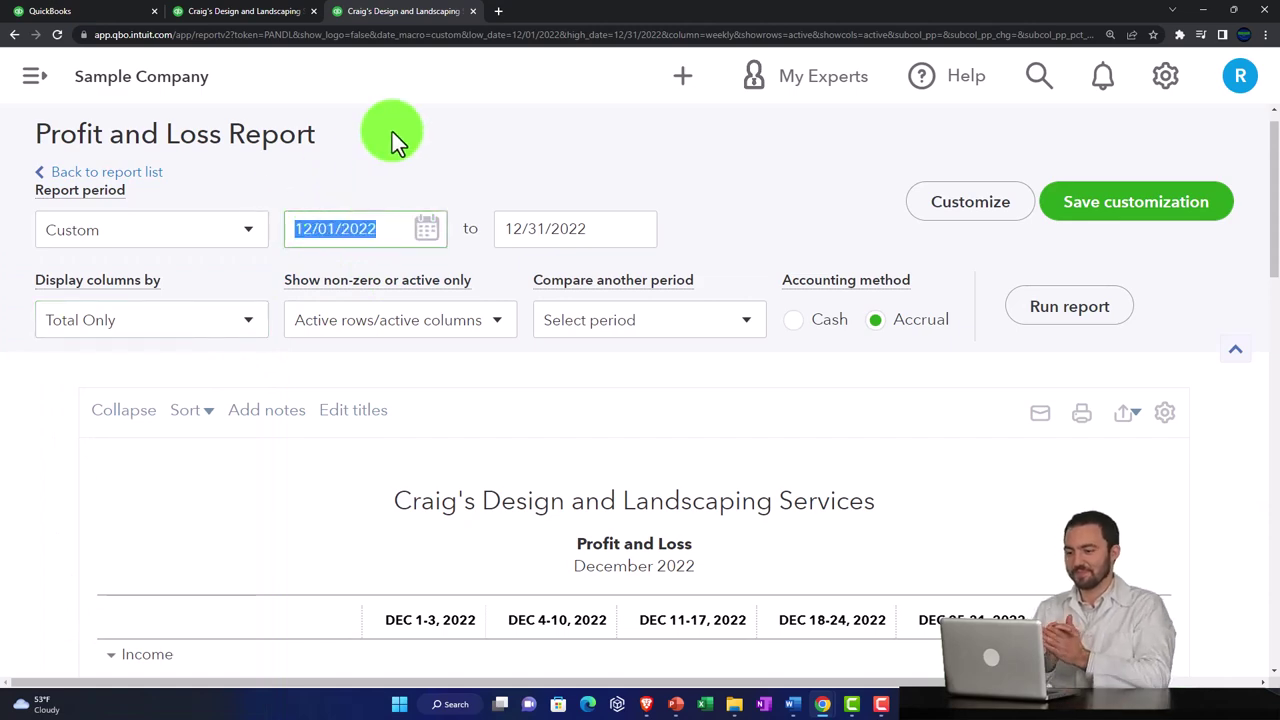
text(01/01/202)
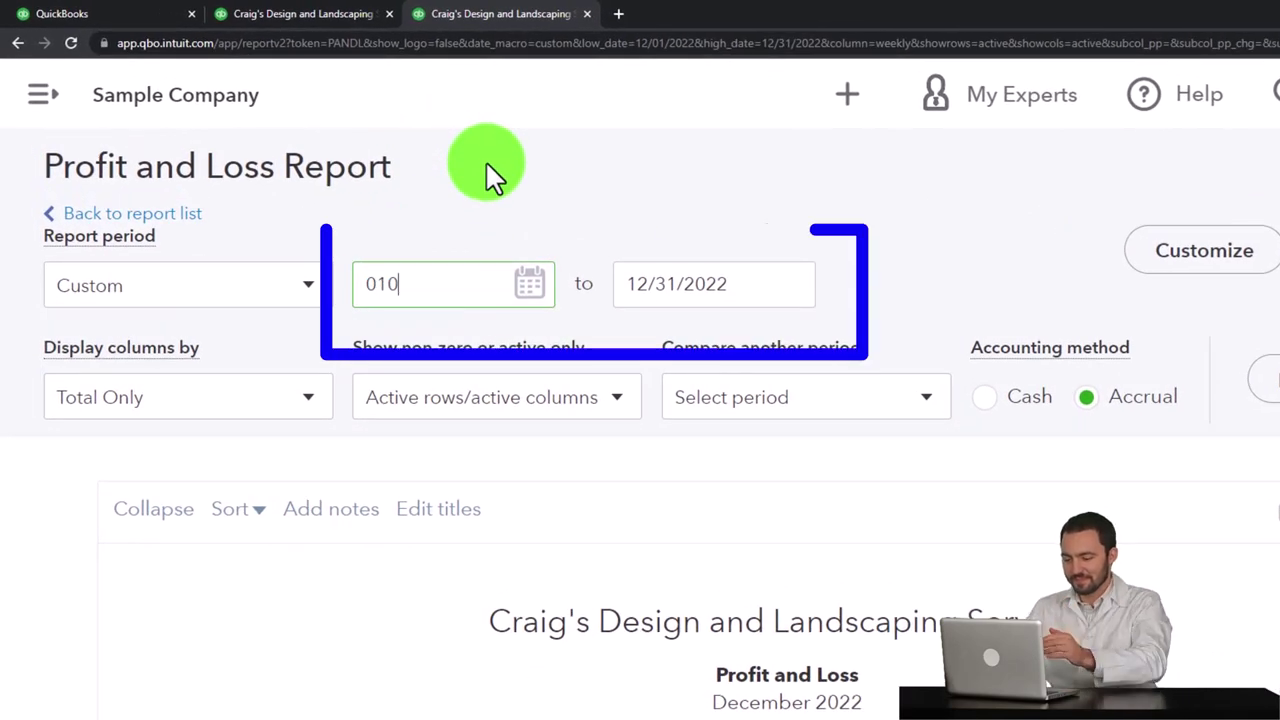
key(Tab)
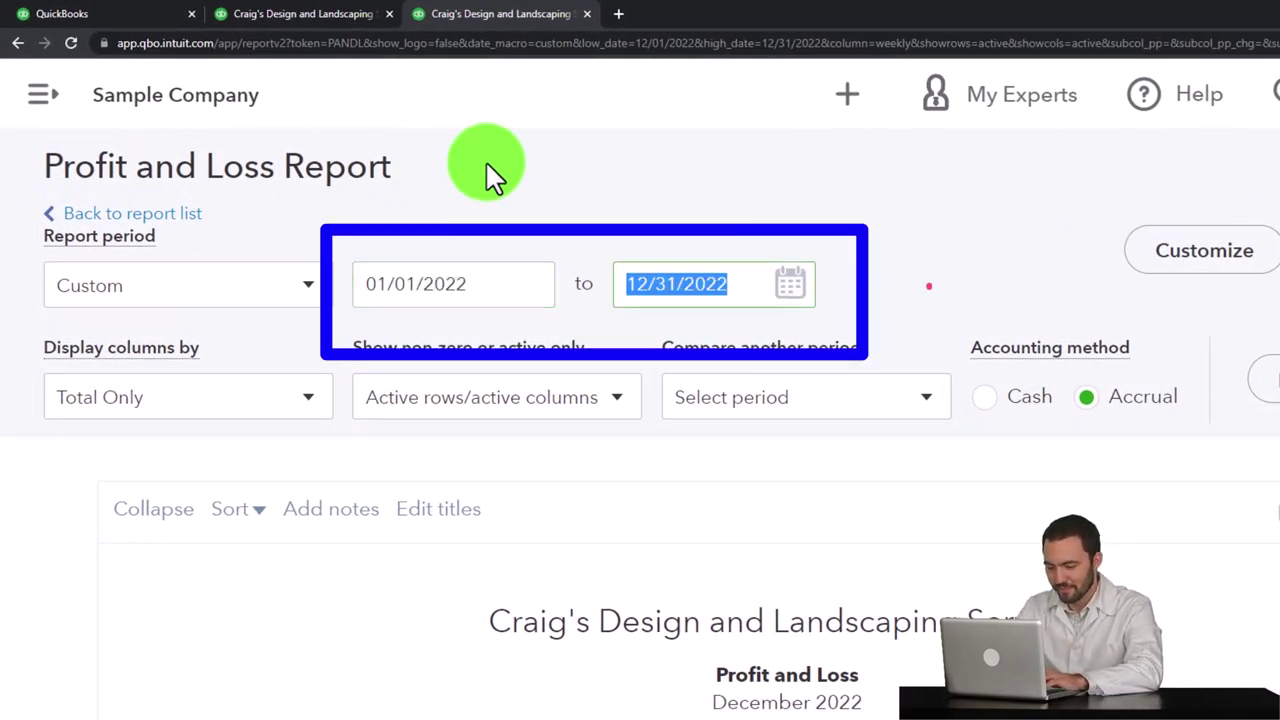
text(12/31/202)
key(Tab)
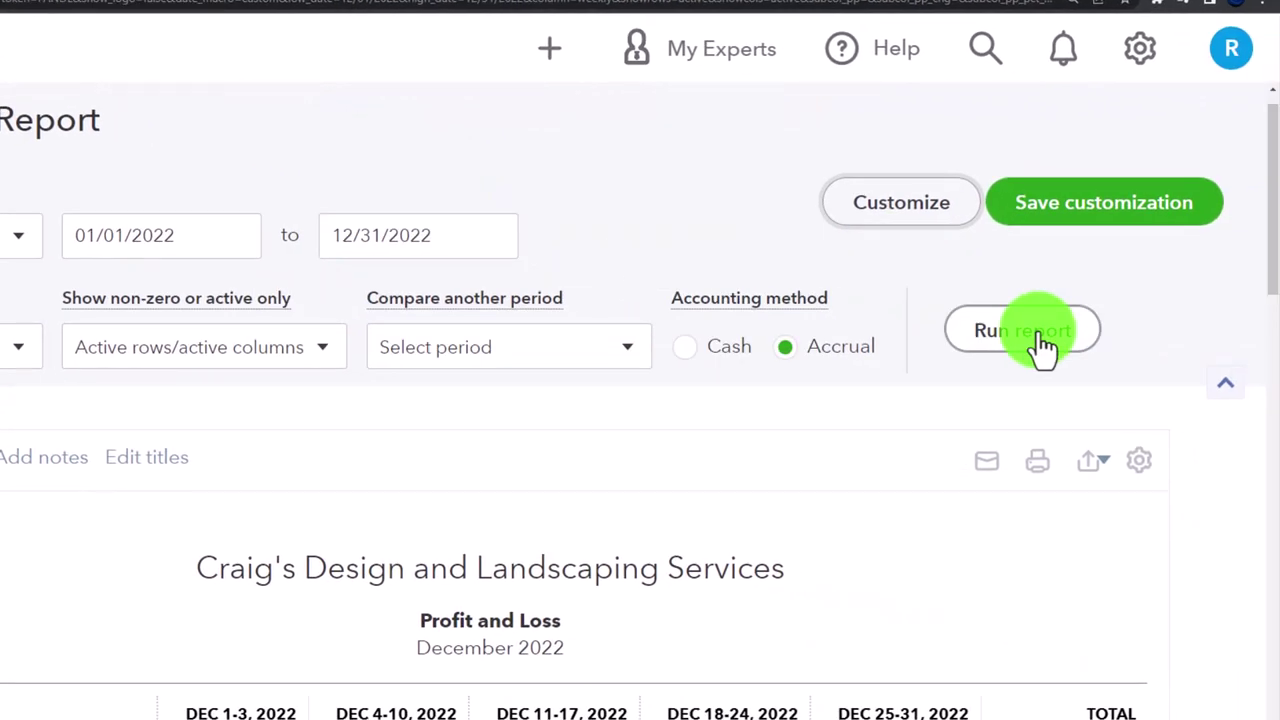
Change the report's start date to 01/01/2020 and run the Profit and Loss report.
click(190, 235)
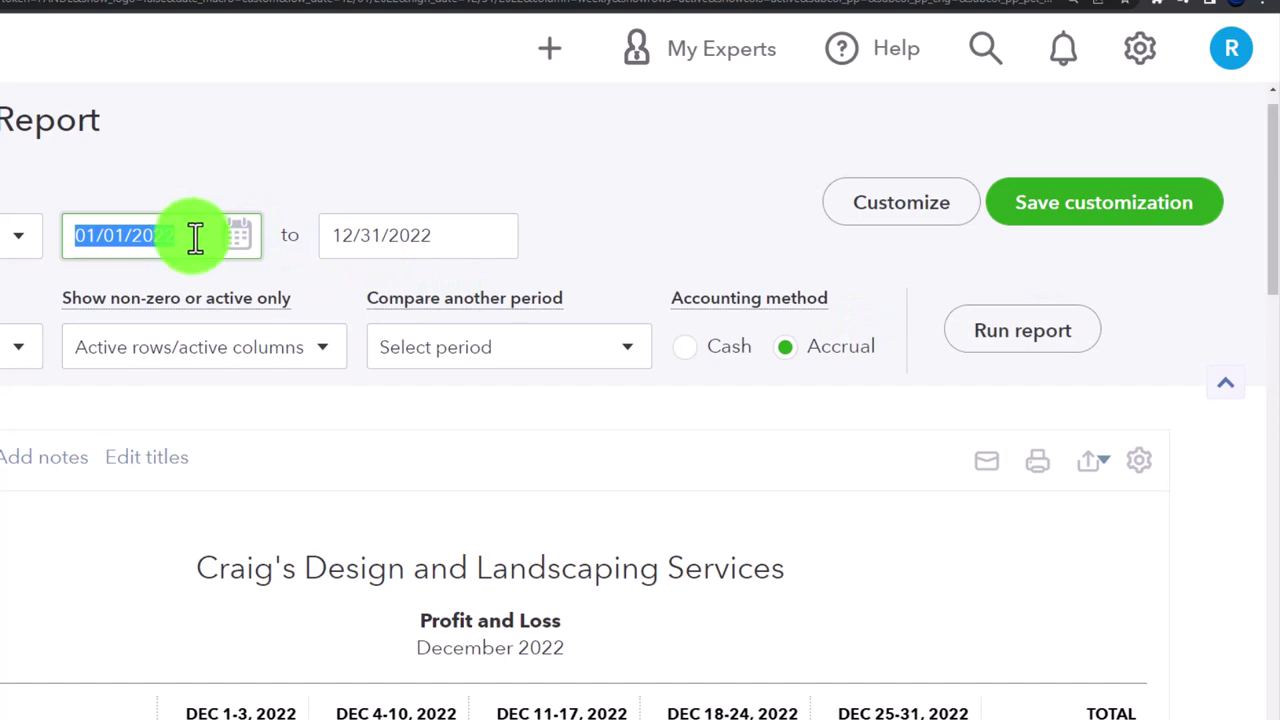
click(200, 222)
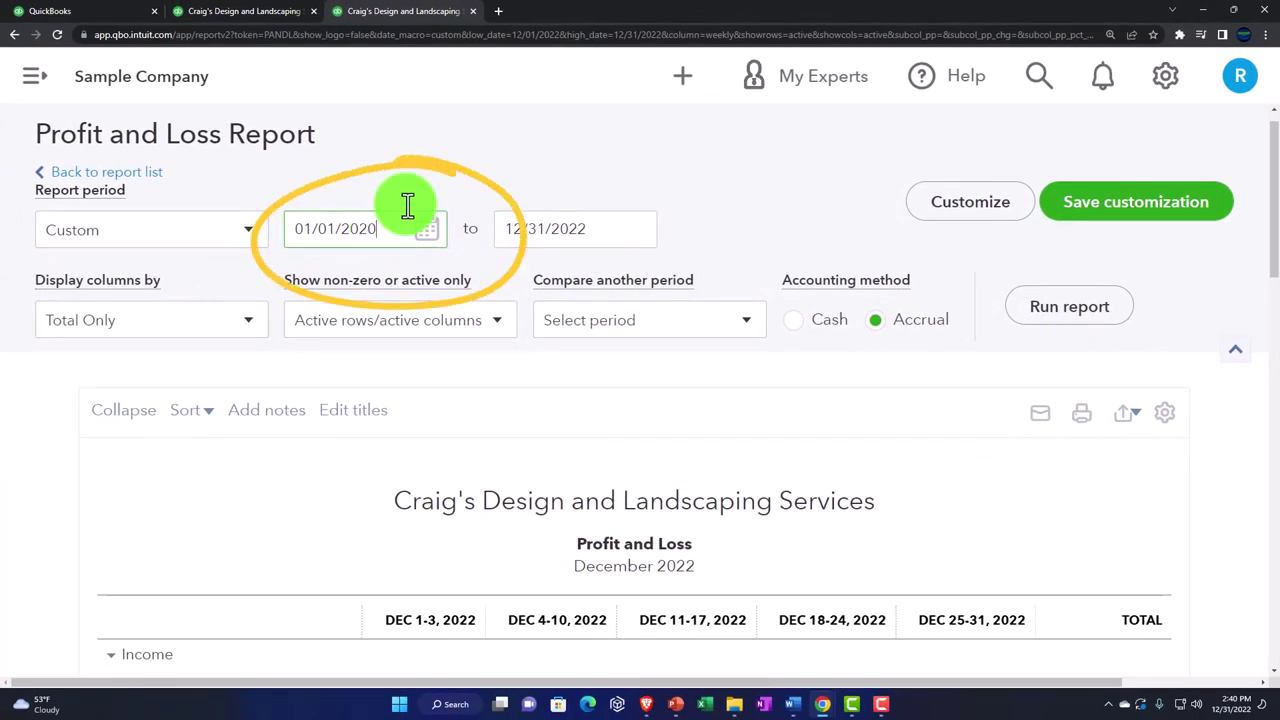
click(1075, 304)
scroll(417, 249, down, 3)
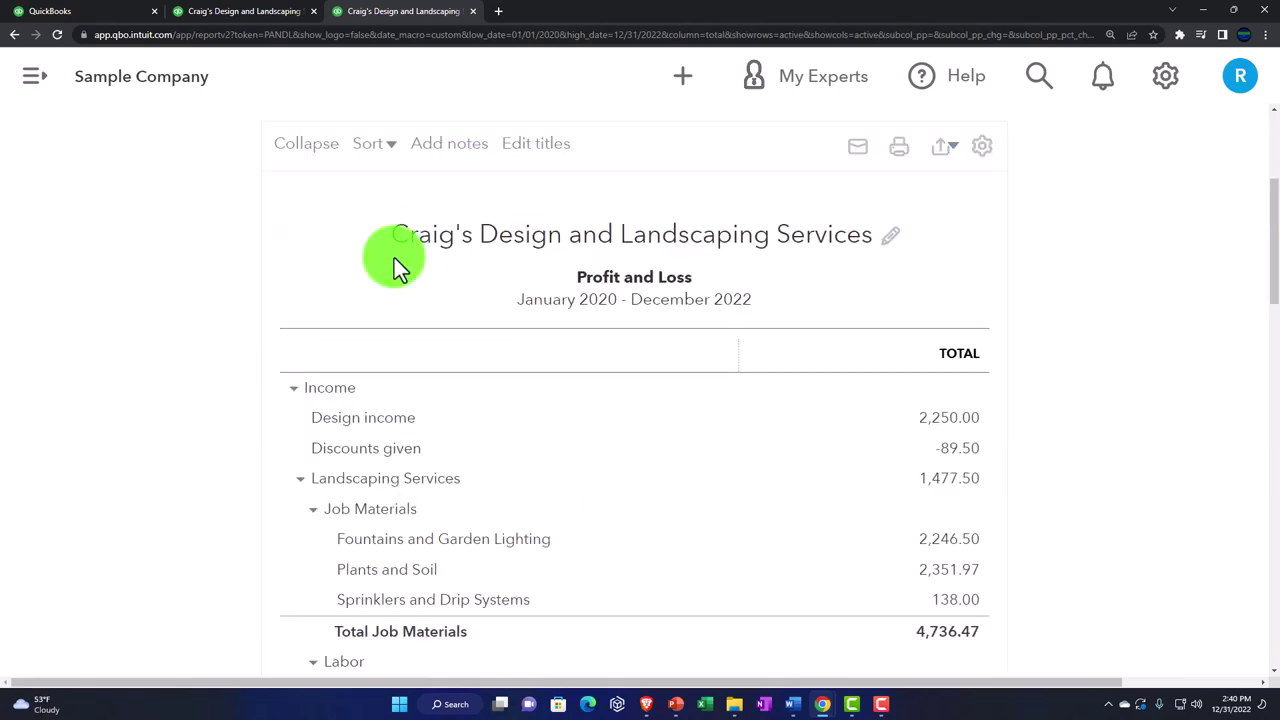
Display the multi-year Profit and Loss columns by Years and run the report.
scroll(397, 252, up, 3)
click(245, 350)
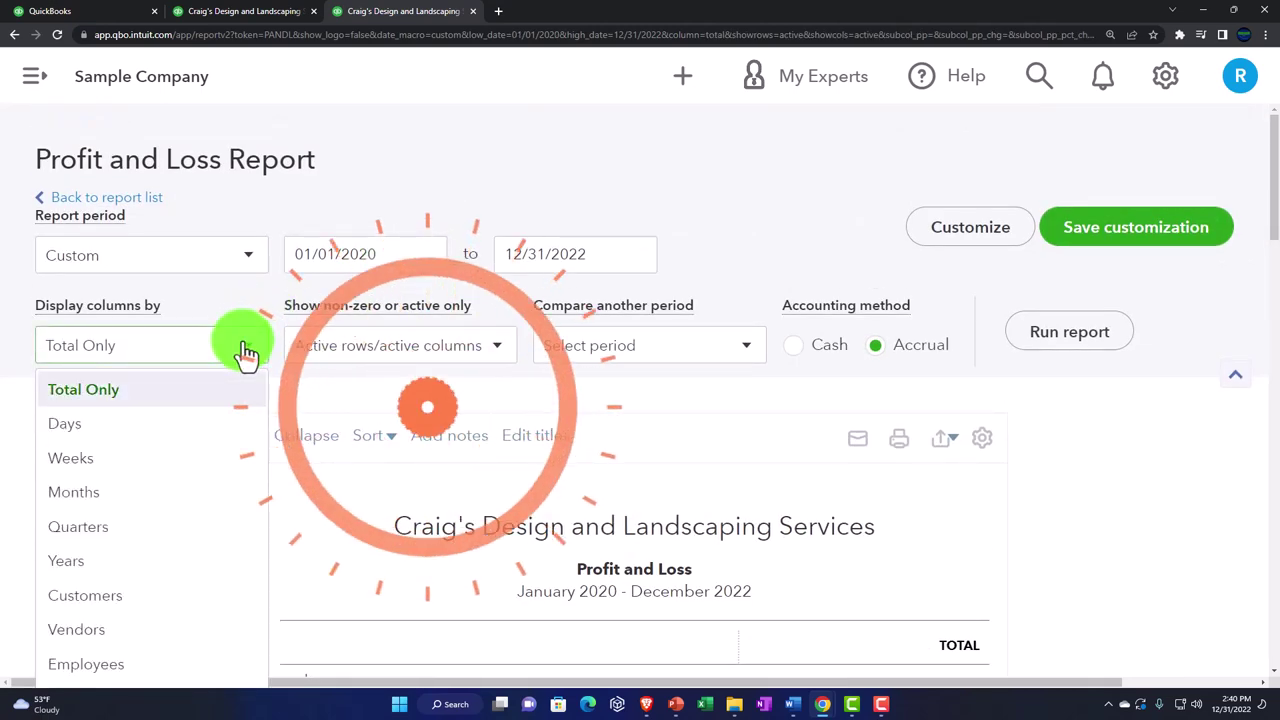
click(134, 565)
click(1068, 345)
scroll(1063, 349, down, 3)
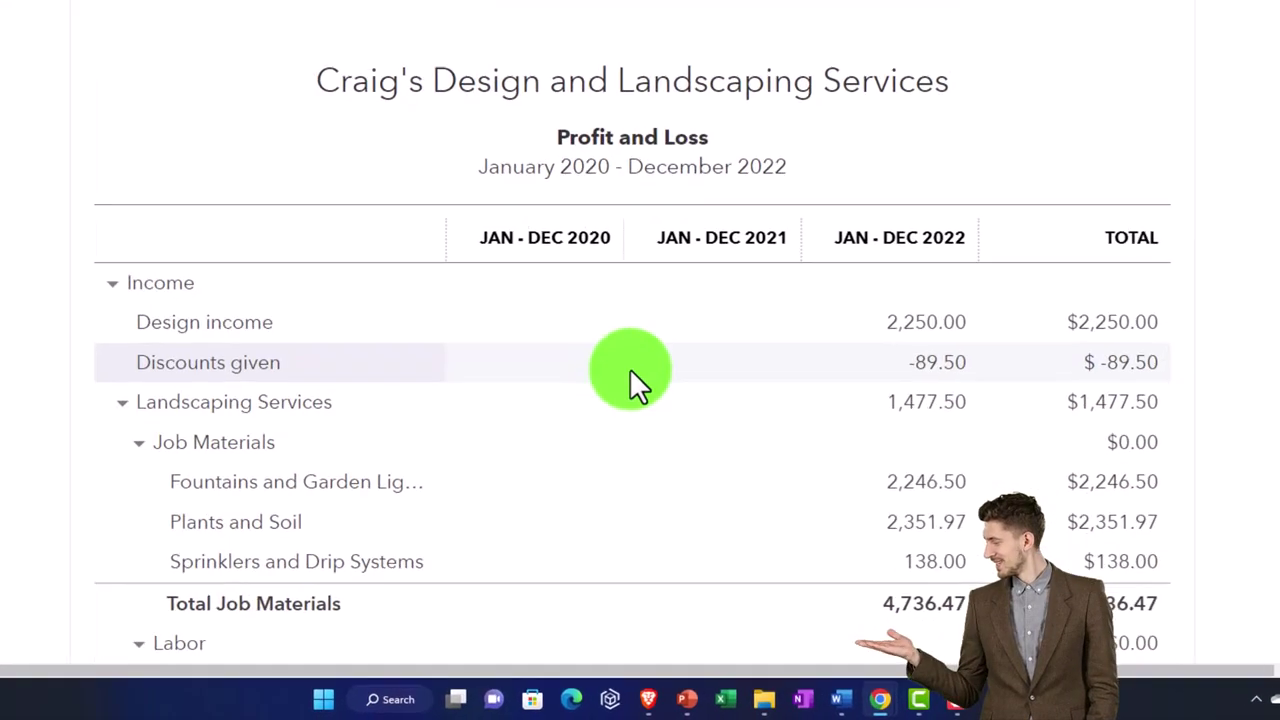
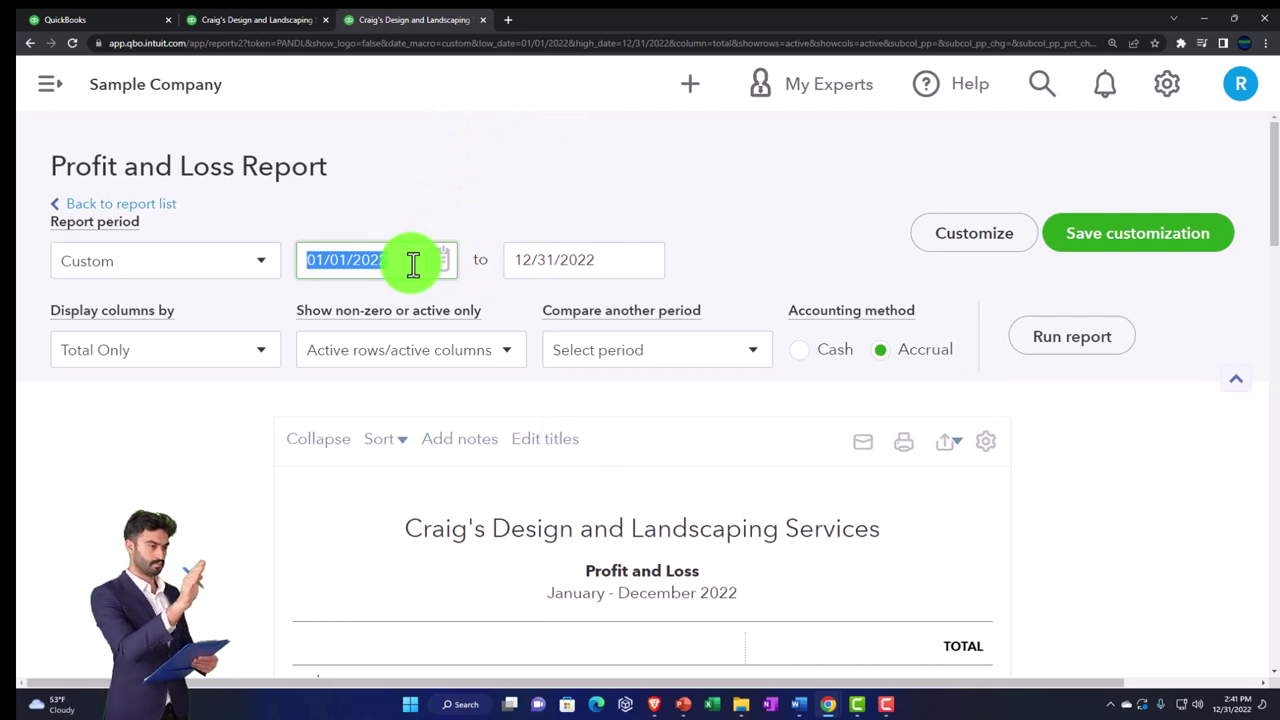
Set the start date of the total-only Profit and Loss report to 12/01/2022 and run it.
text(12)
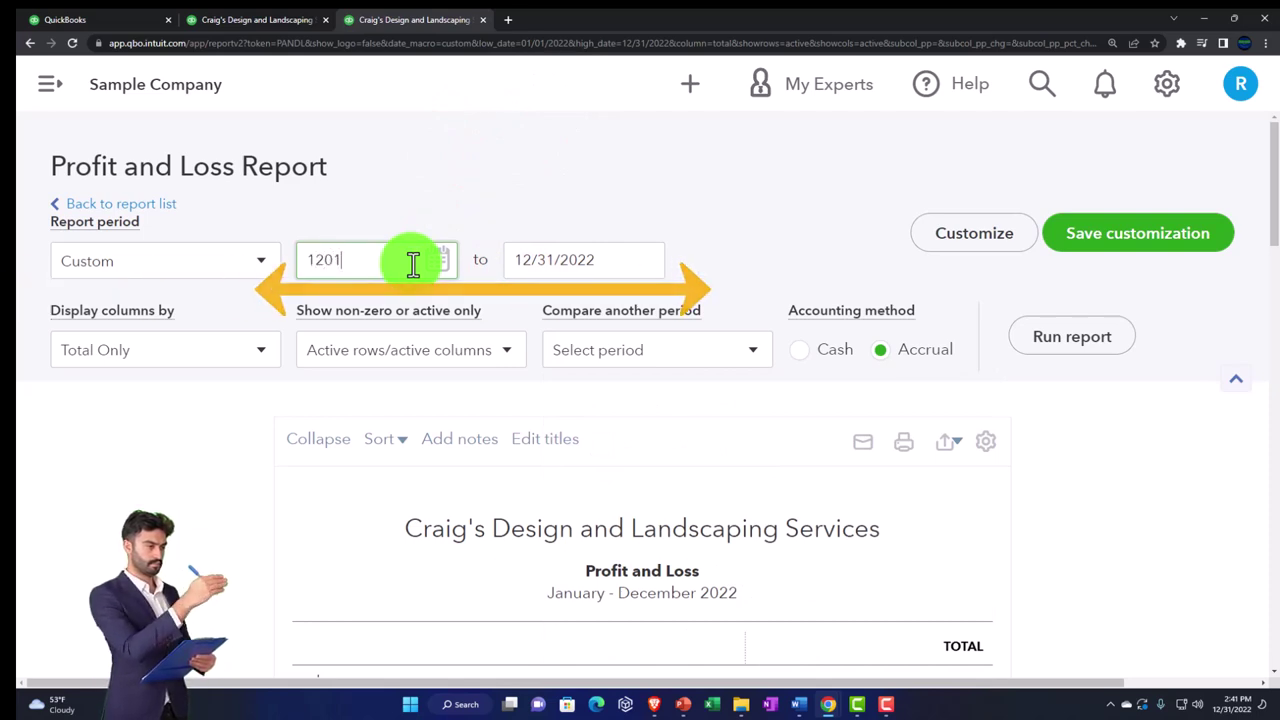
click(950, 347)
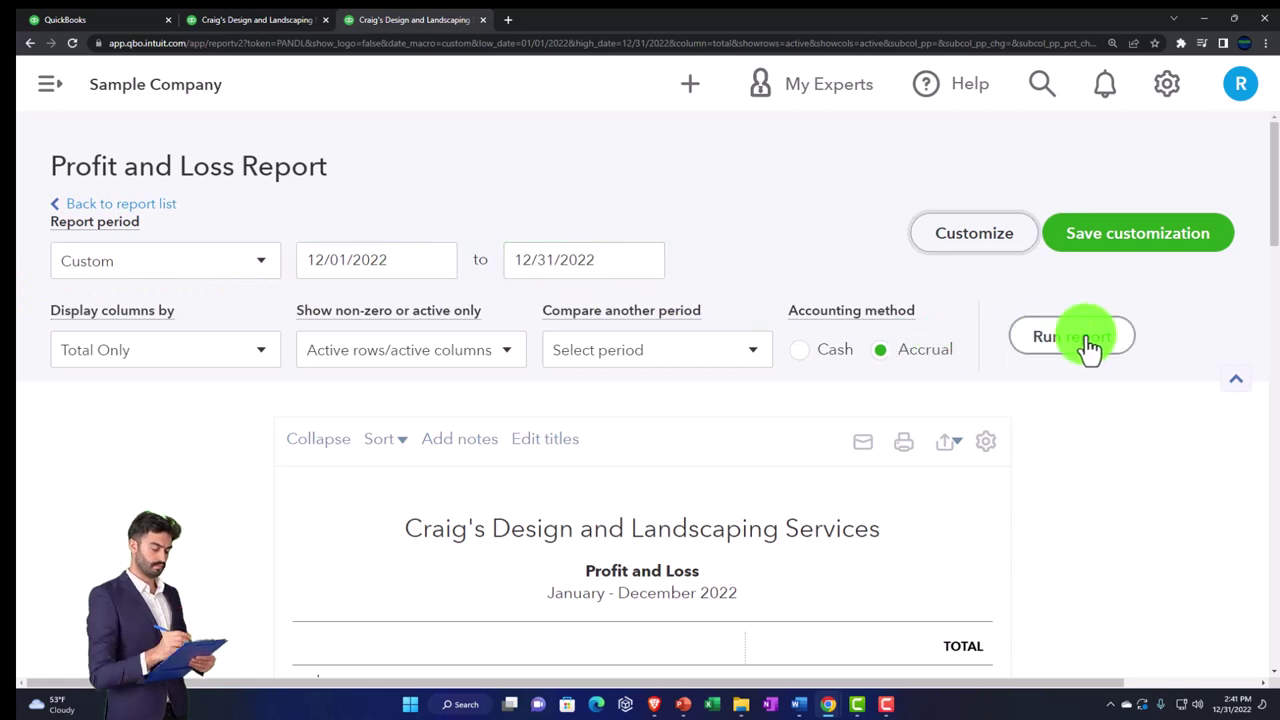
scroll(1040, 380, down, 3)
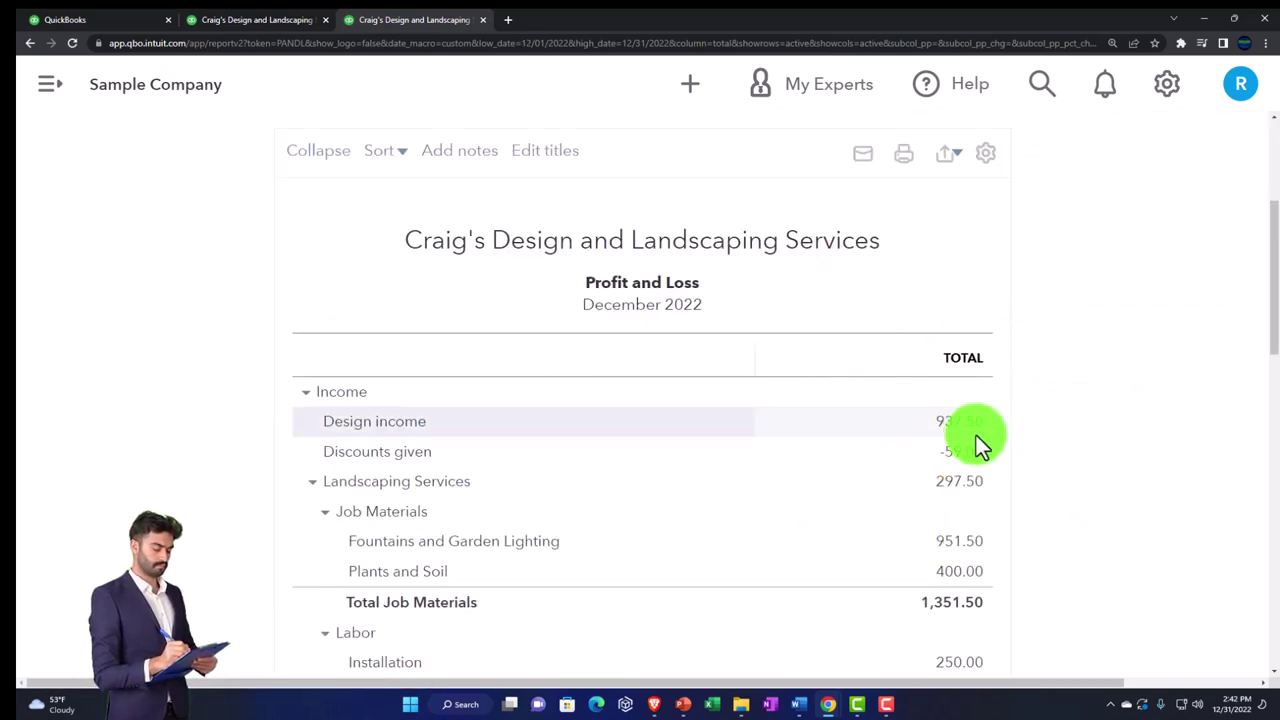
Compare the December 2022 Profit and Loss with the previous period, 11/01/2022 to 11/30/2022, and run the report.
scroll(976, 435, up, 3)
click(756, 356)
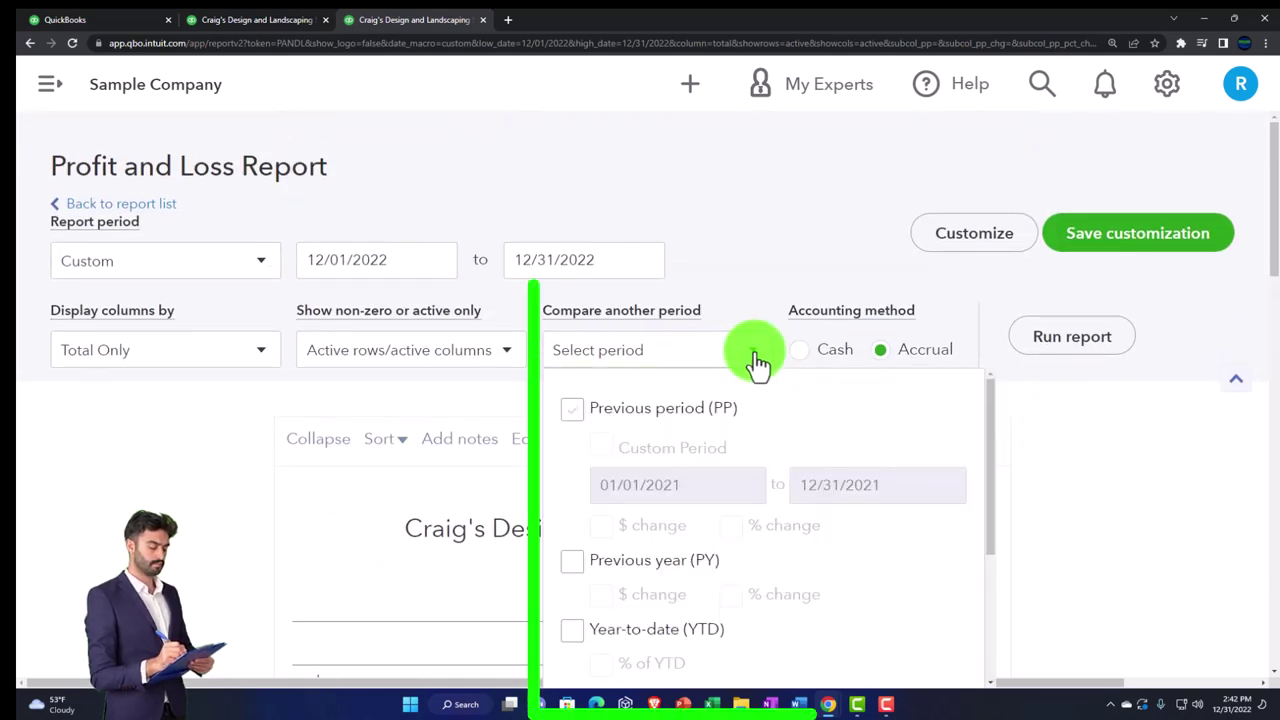
click(572, 410)
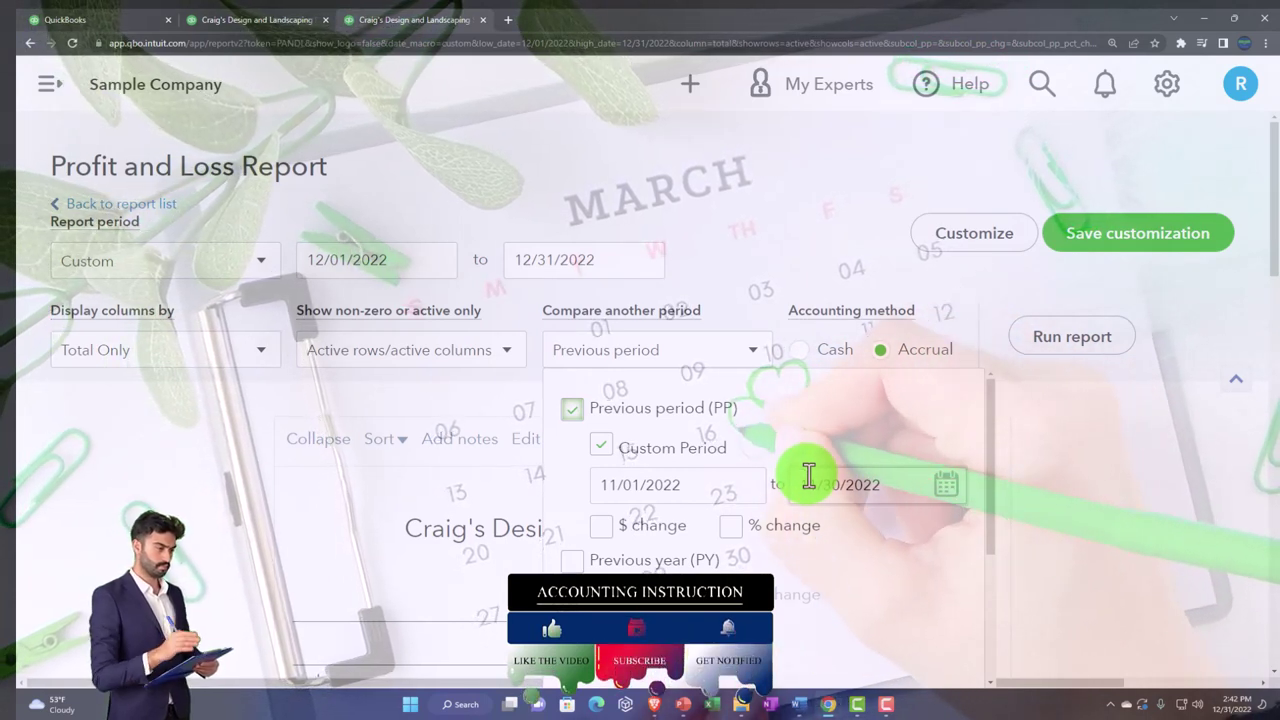
click(1095, 338)
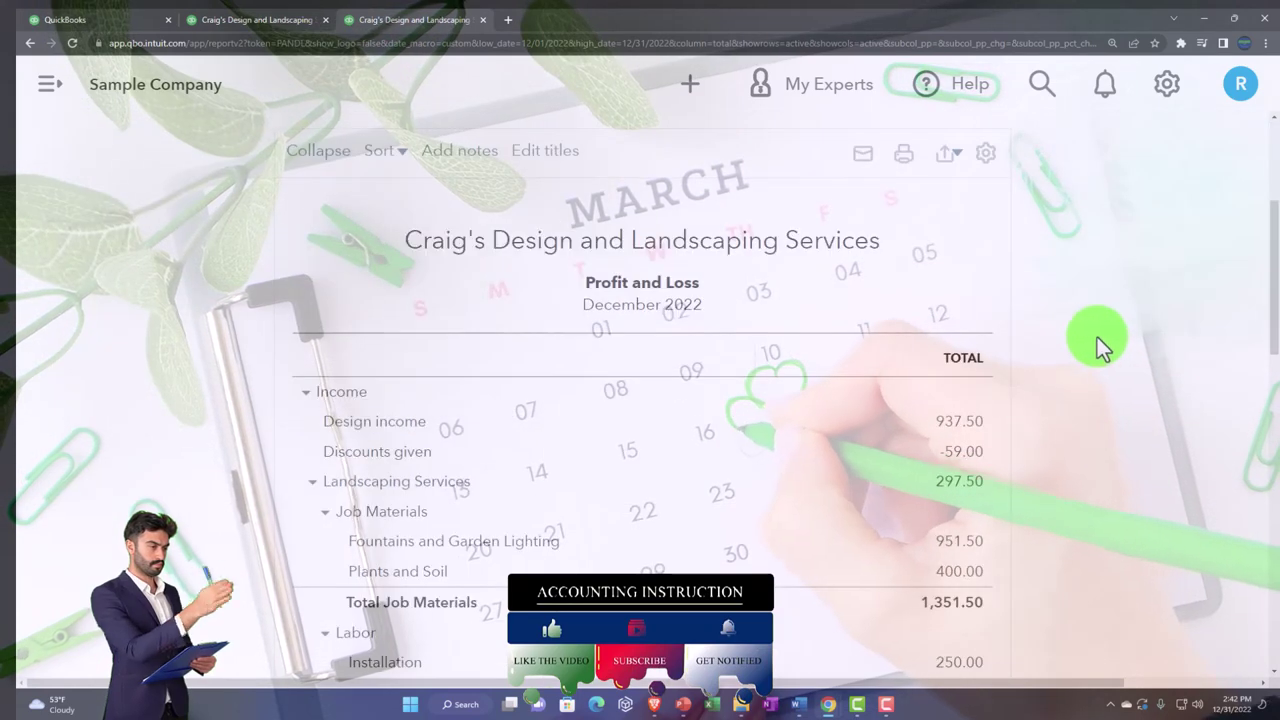
scroll(1094, 337, up, 2)
click(1065, 252)
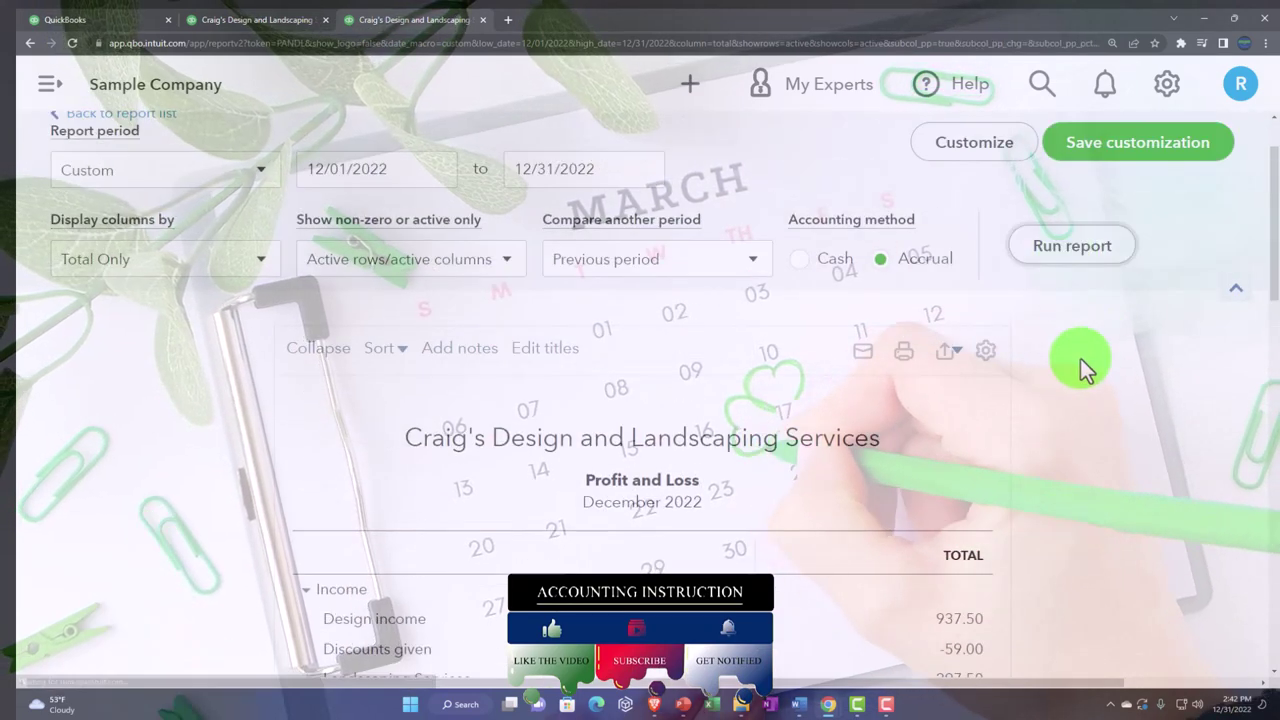
scroll(1080, 360, down, 1)
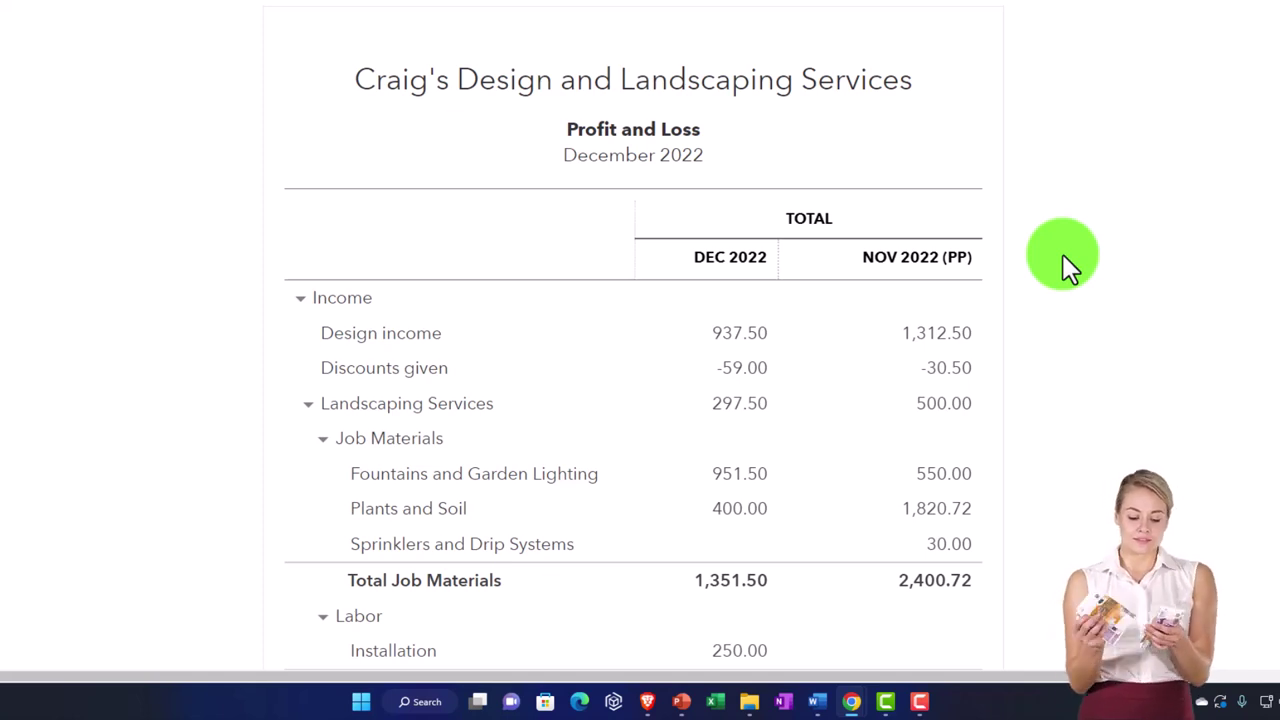
Add the $ change to the previous-period comparison, run the report, and look over the income changes.
scroll(1062, 254, up, 2)
click(767, 110)
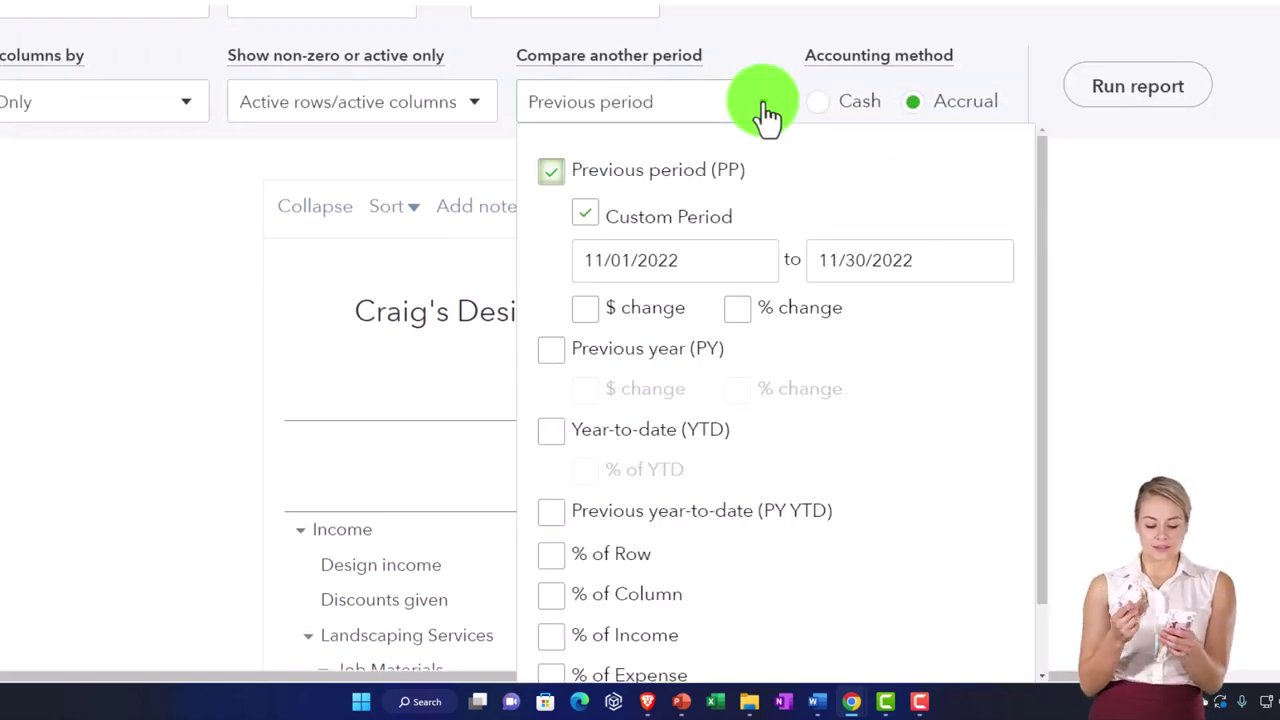
click(585, 308)
click(1110, 92)
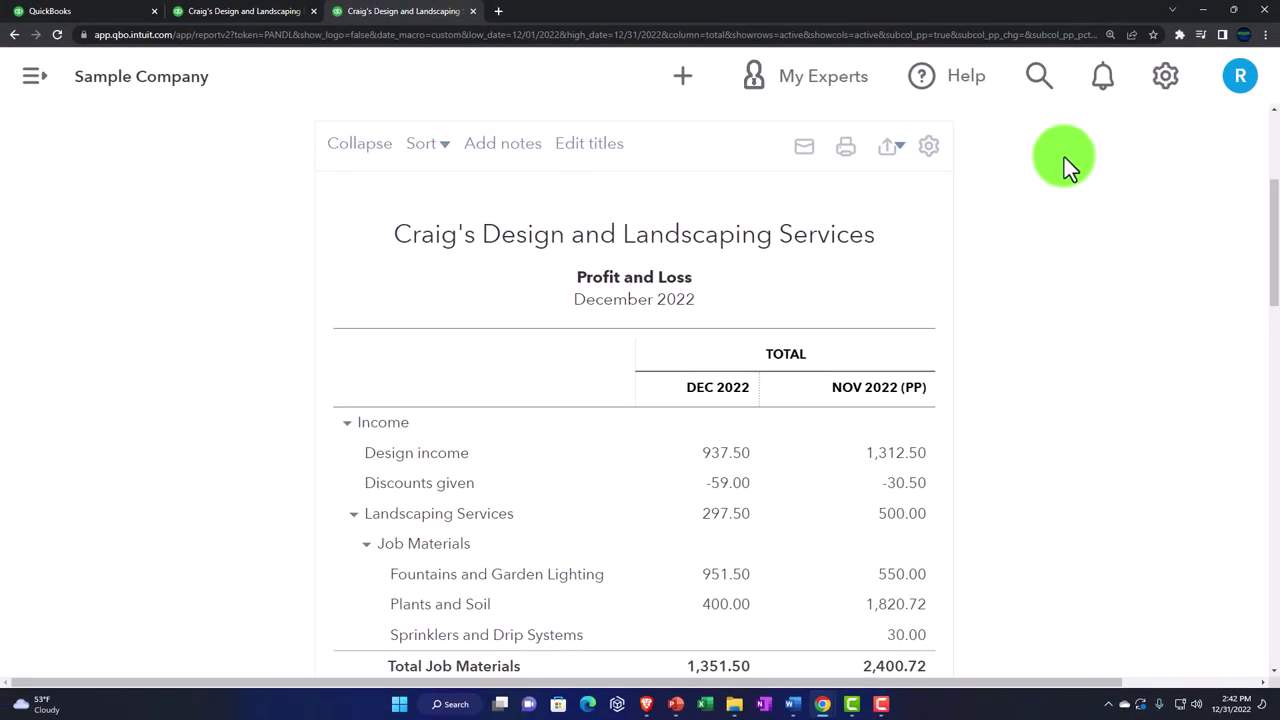
scroll(1062, 165, up, 1)
click(1060, 177)
scroll(1059, 353, down, 1)
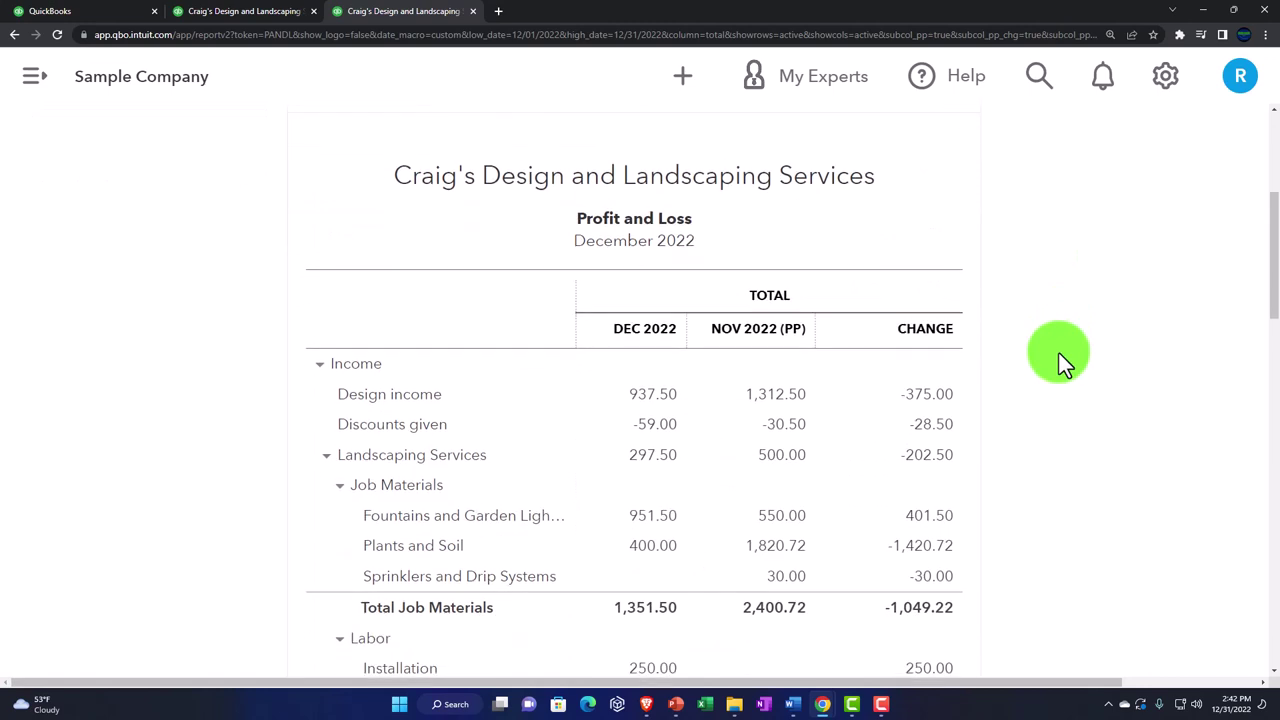
scroll(1017, 387, down, 1)
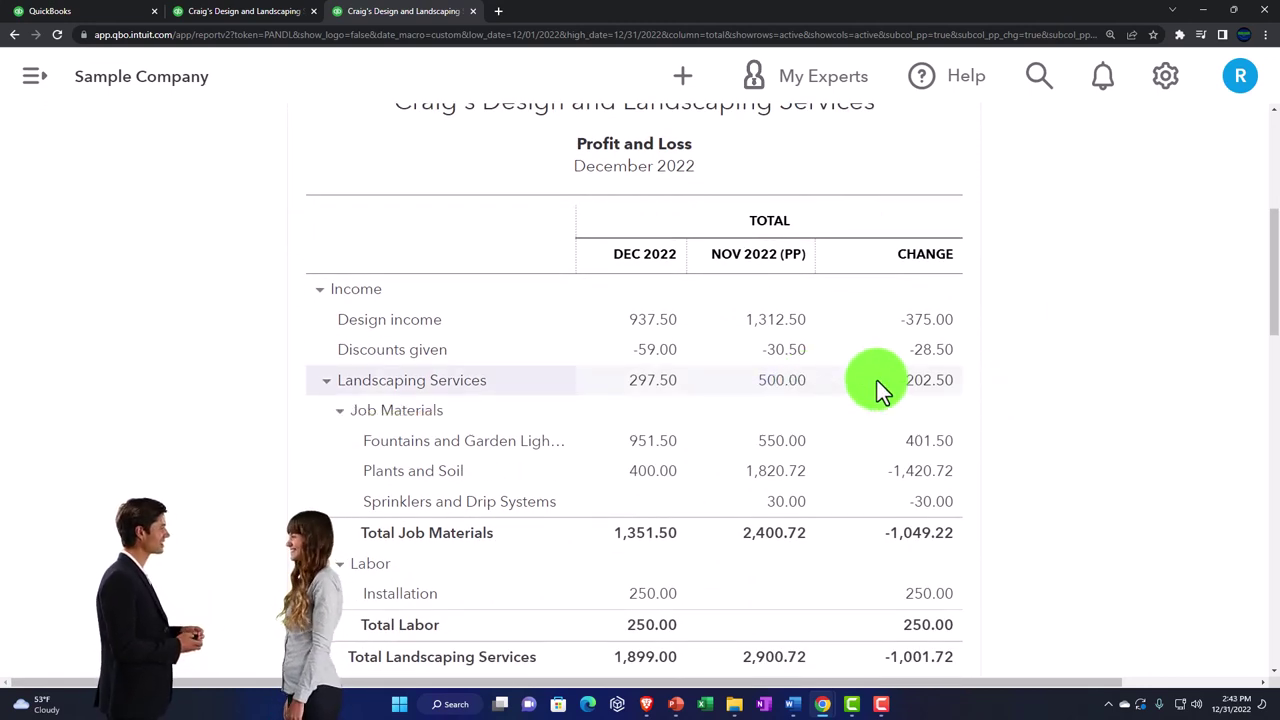
Add the % change to the previous-period comparison of the December 2022 Profit and Loss and run the report.
scroll(876, 379, up, 3)
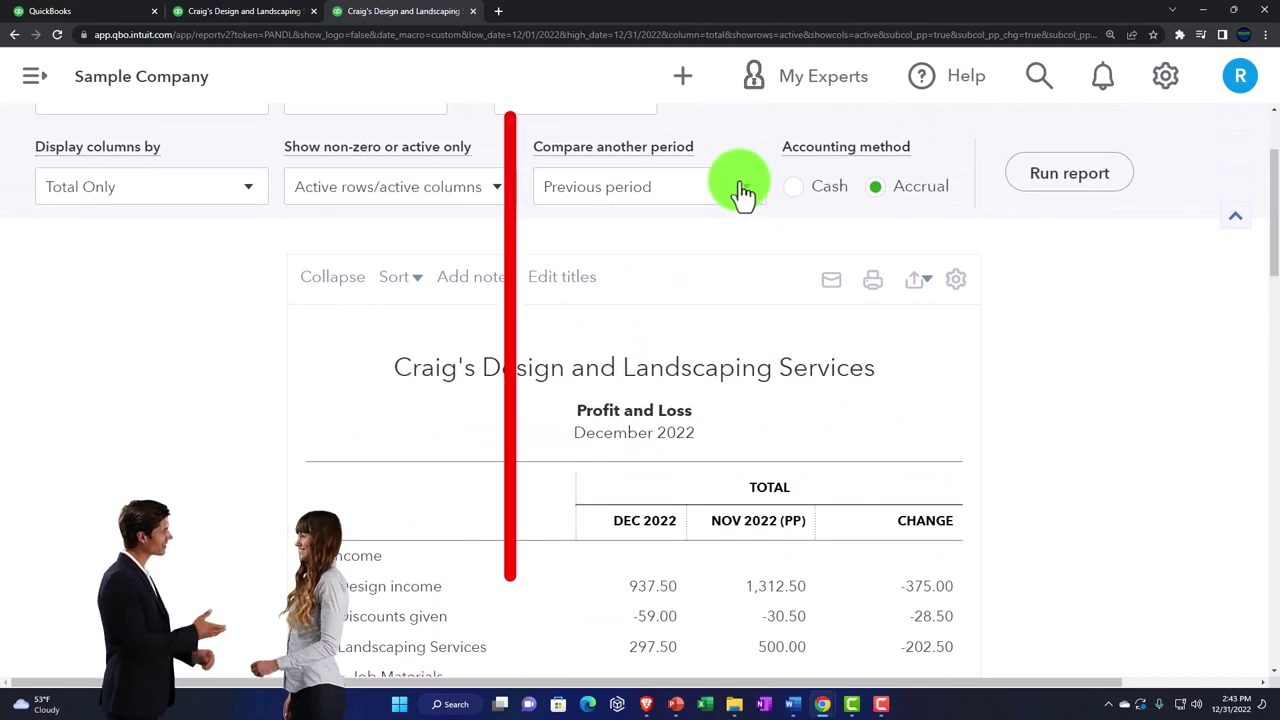
click(743, 190)
click(734, 373)
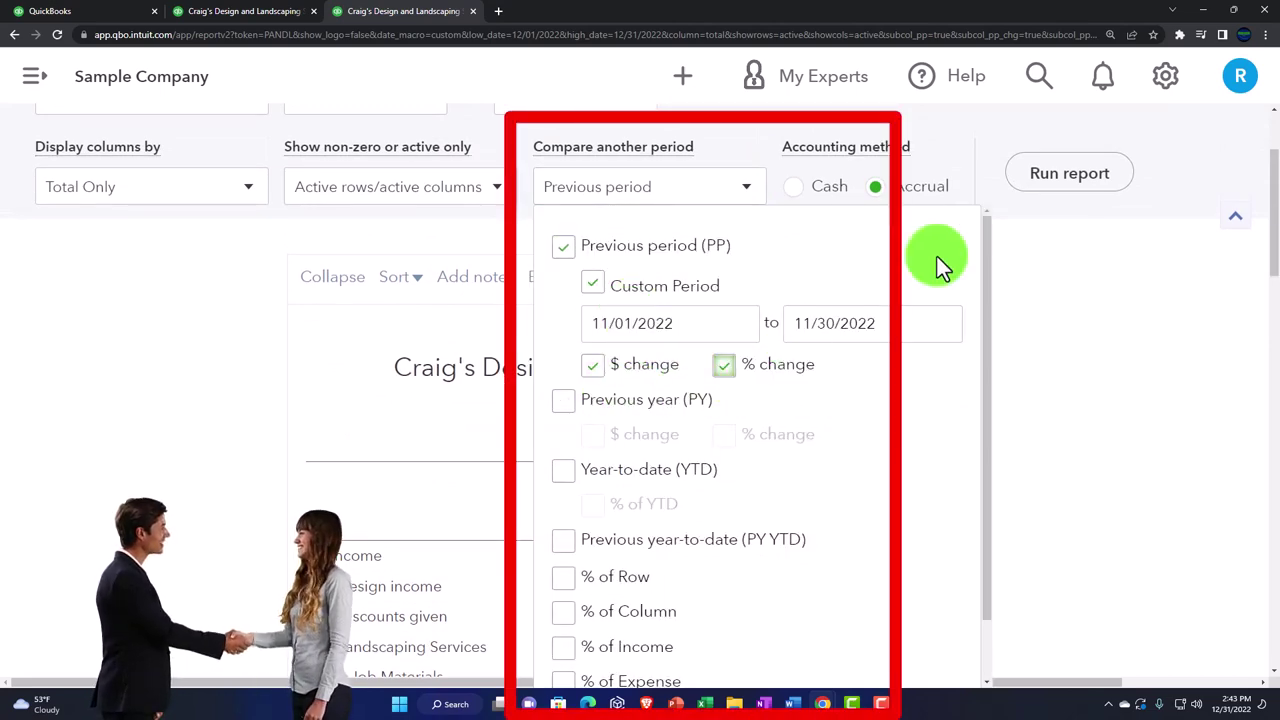
click(1031, 180)
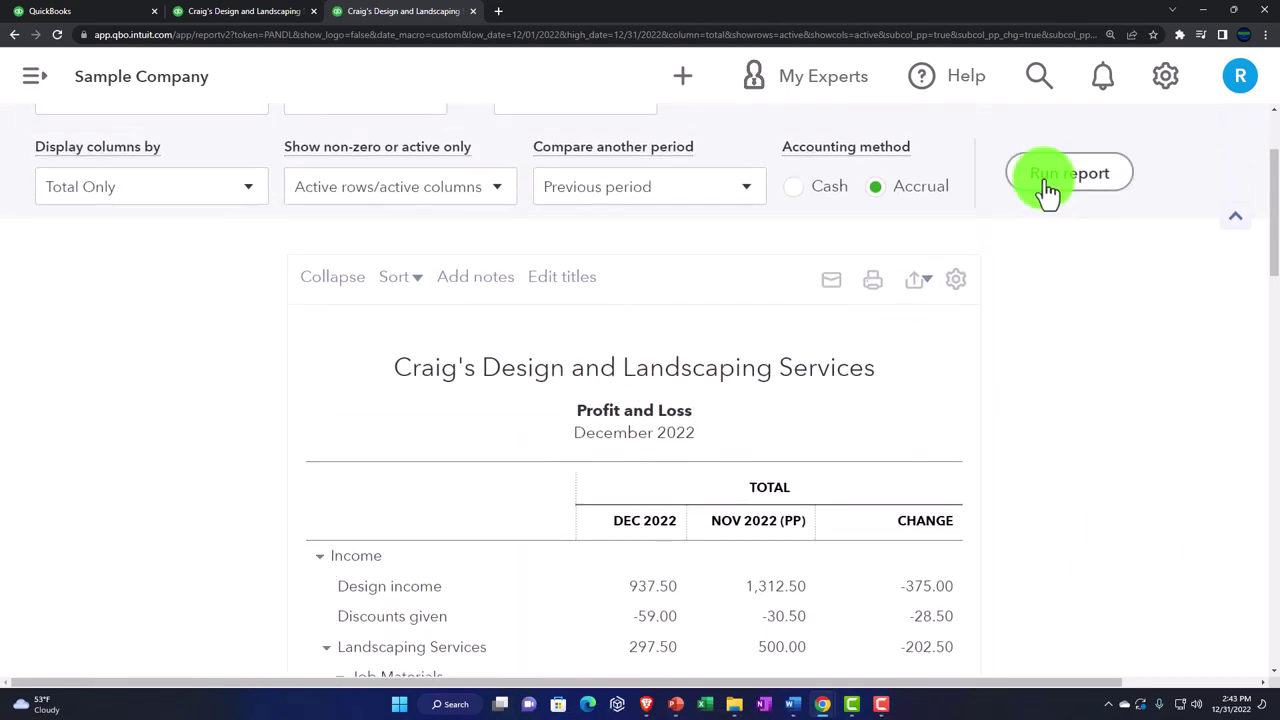
Open Calculator, keep it on top of other windows in compact size, and place it beside the report.
click(451, 703)
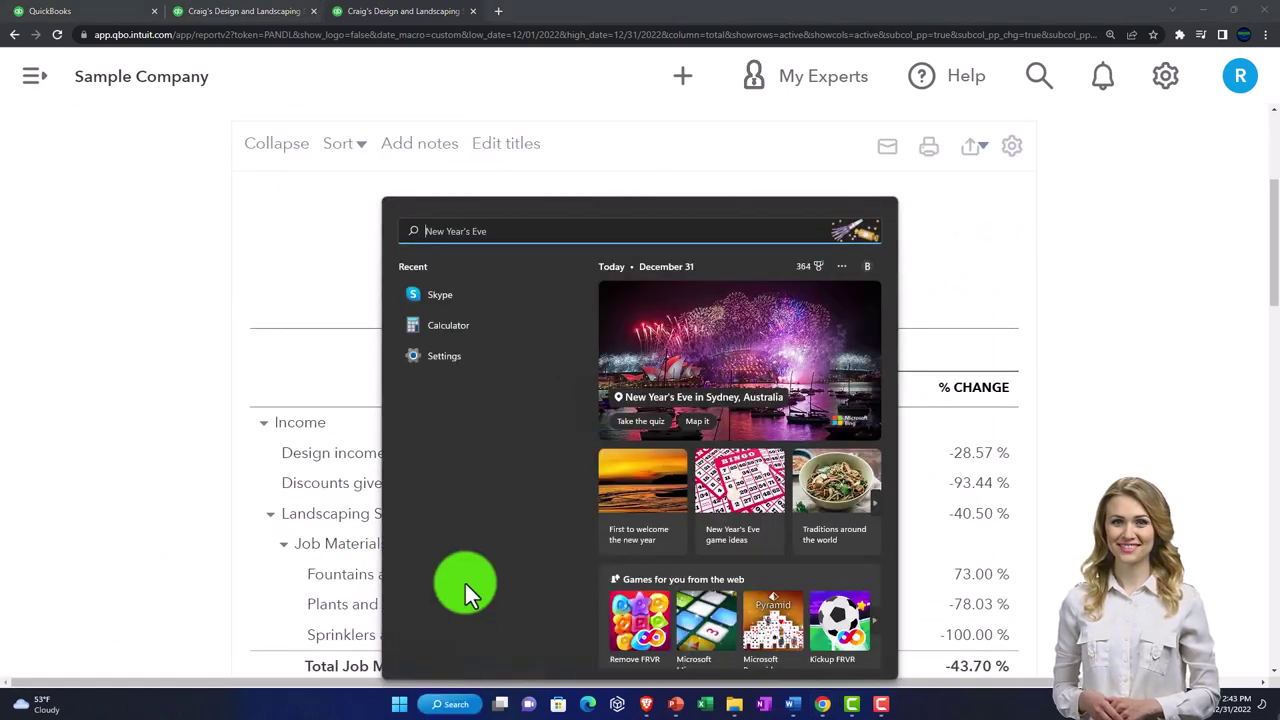
click(456, 334)
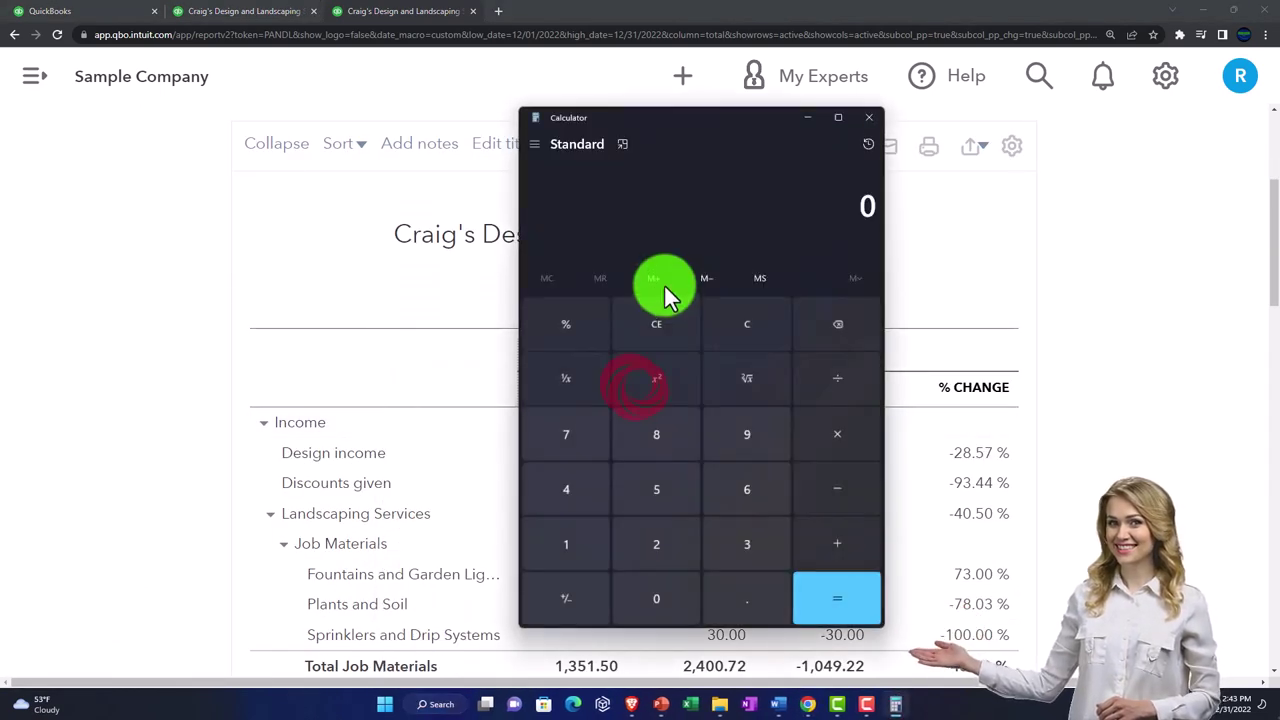
click(622, 143)
drag(1071, 50, 1022, 449)
Calculate the Total Income percent change by dividing the $ change by the November 2022 total, and put Calculator away.
scroll(842, 483, down, 4)
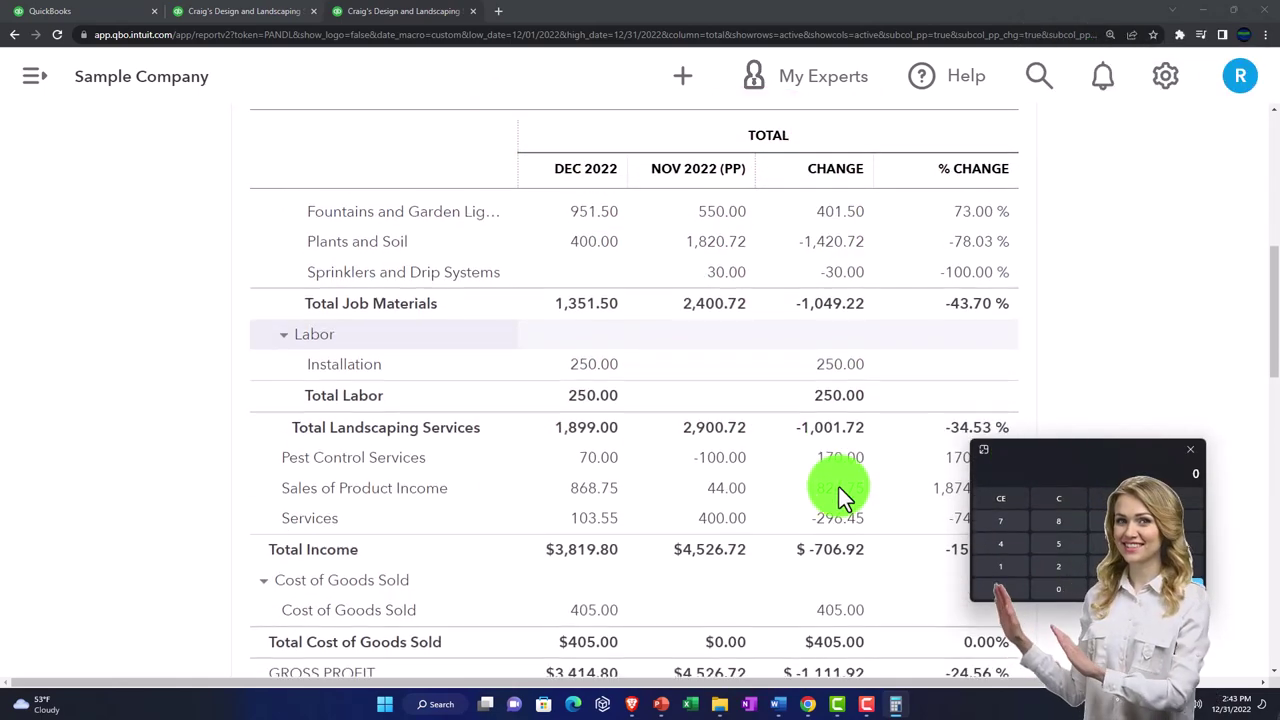
scroll(617, 462, down, 2)
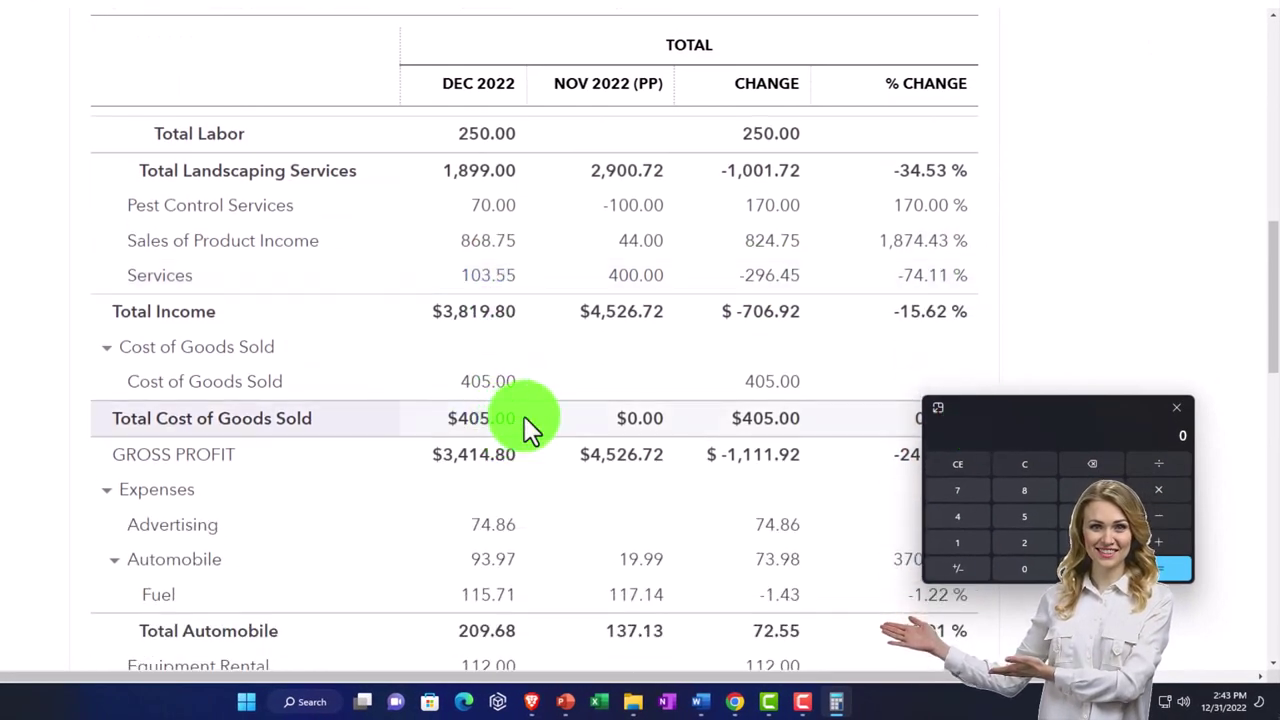
drag(971, 408, 566, 366)
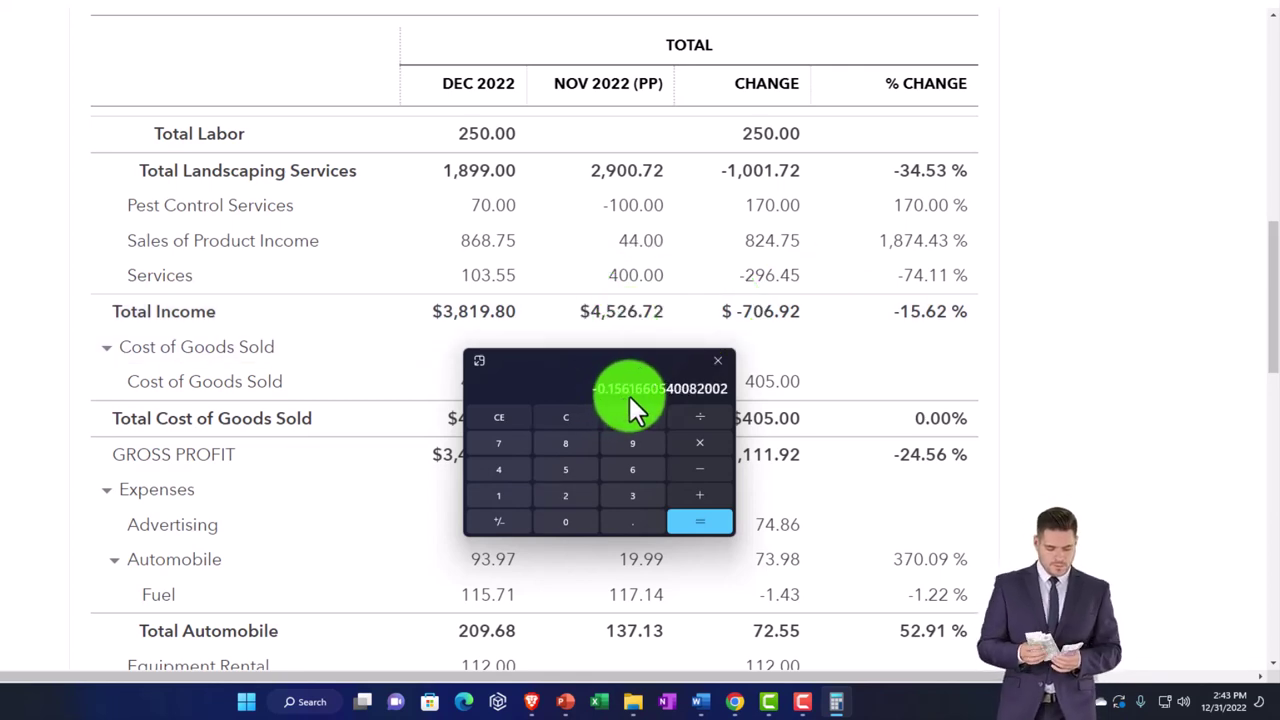
drag(618, 362, 769, 361)
click(849, 361)
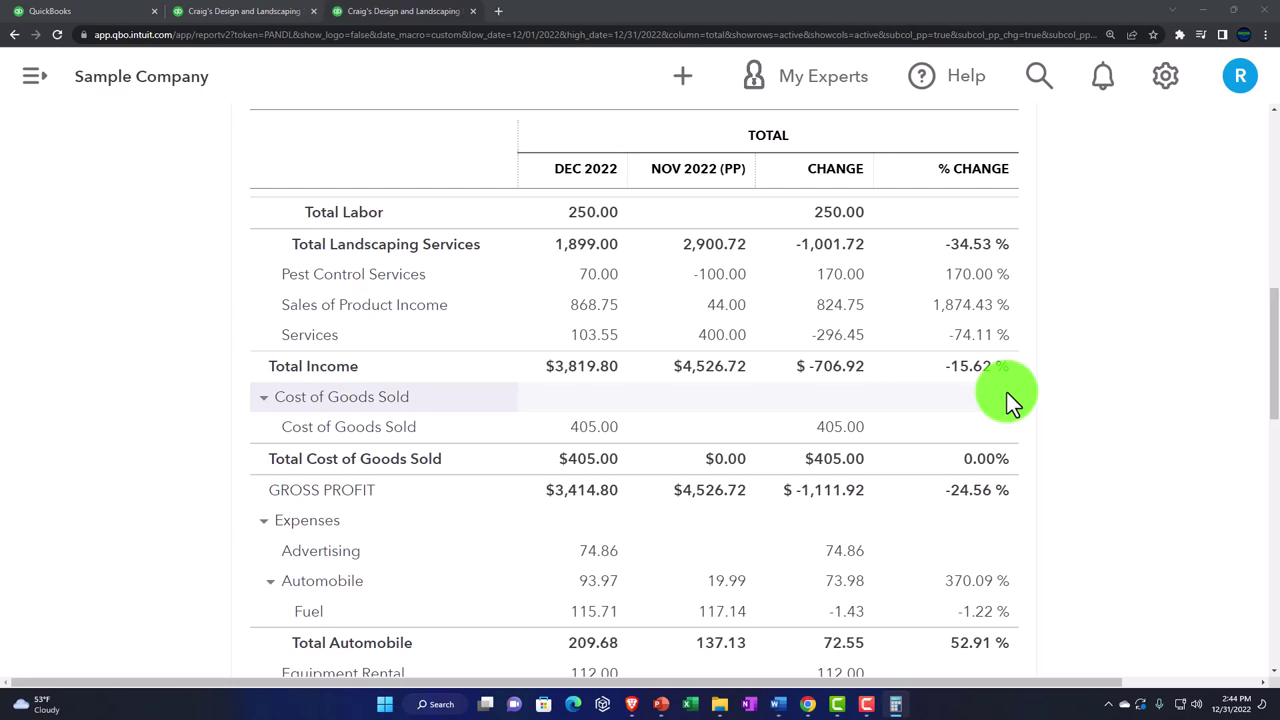
Check the custom previous-period dates and change options in the comparison settings without changing them.
scroll(1006, 391, up, 7)
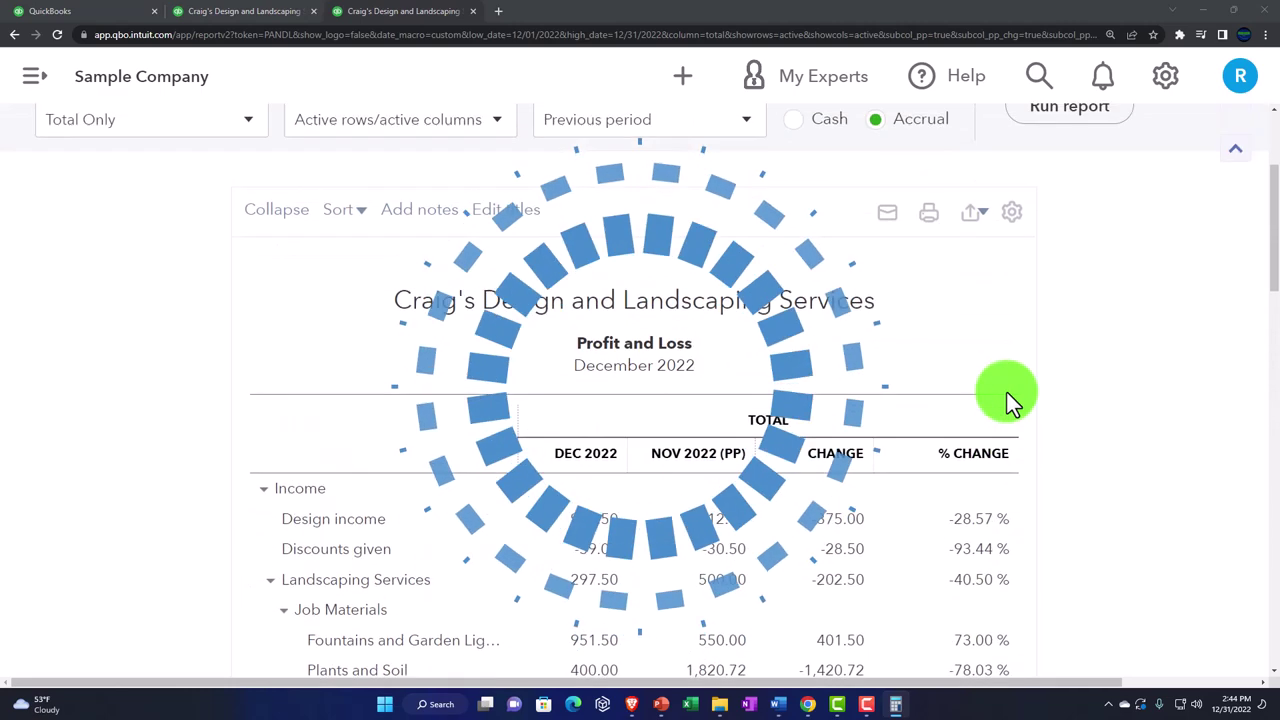
scroll(1006, 391, up, 1)
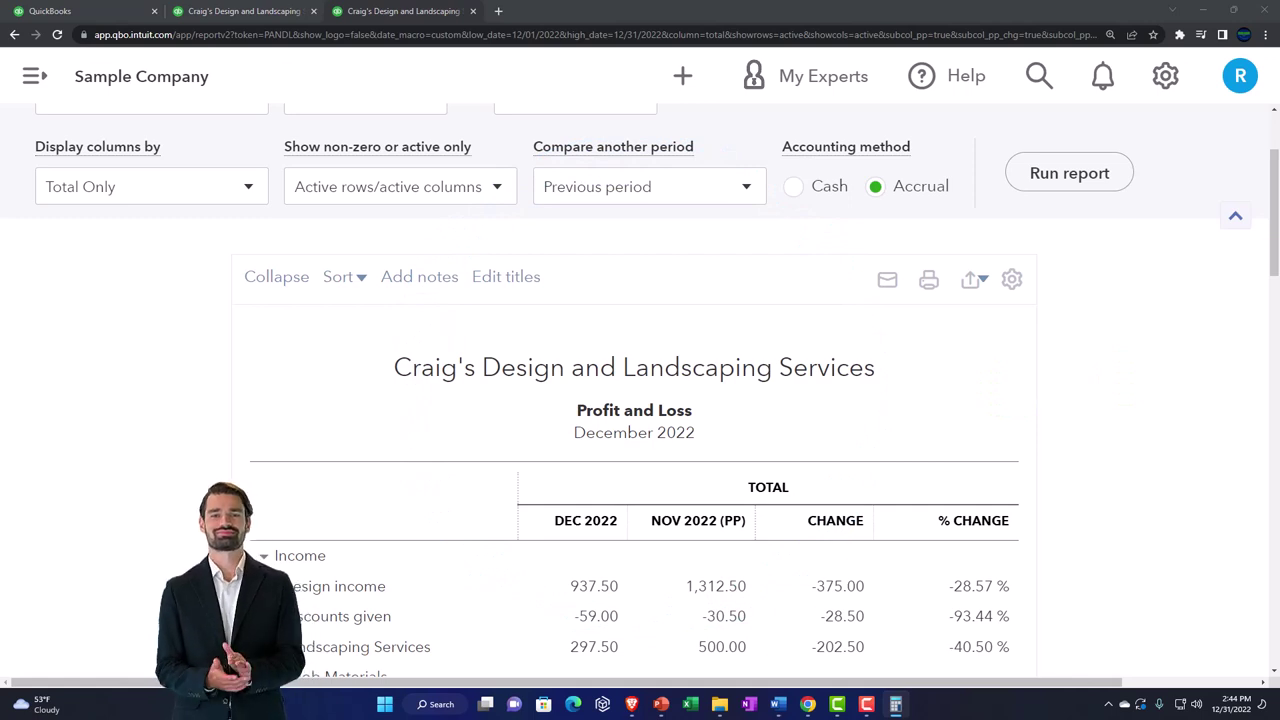
scroll(756, 457, up, 2)
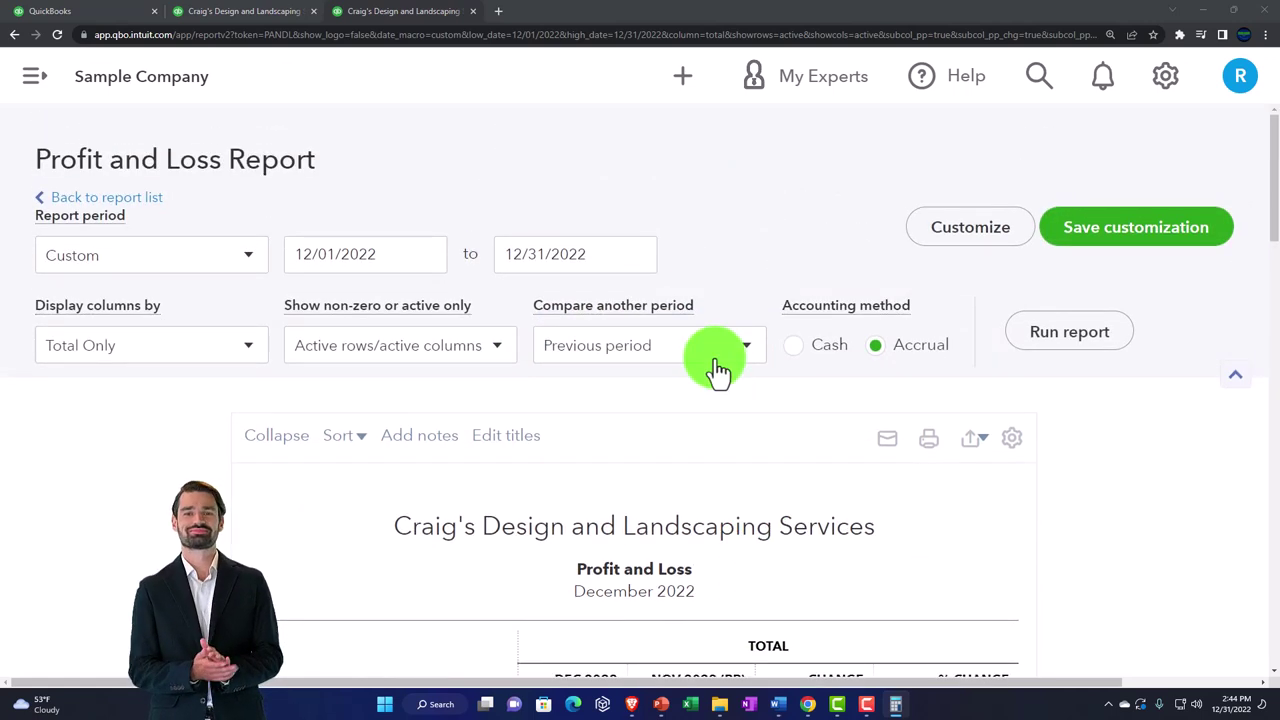
click(744, 350)
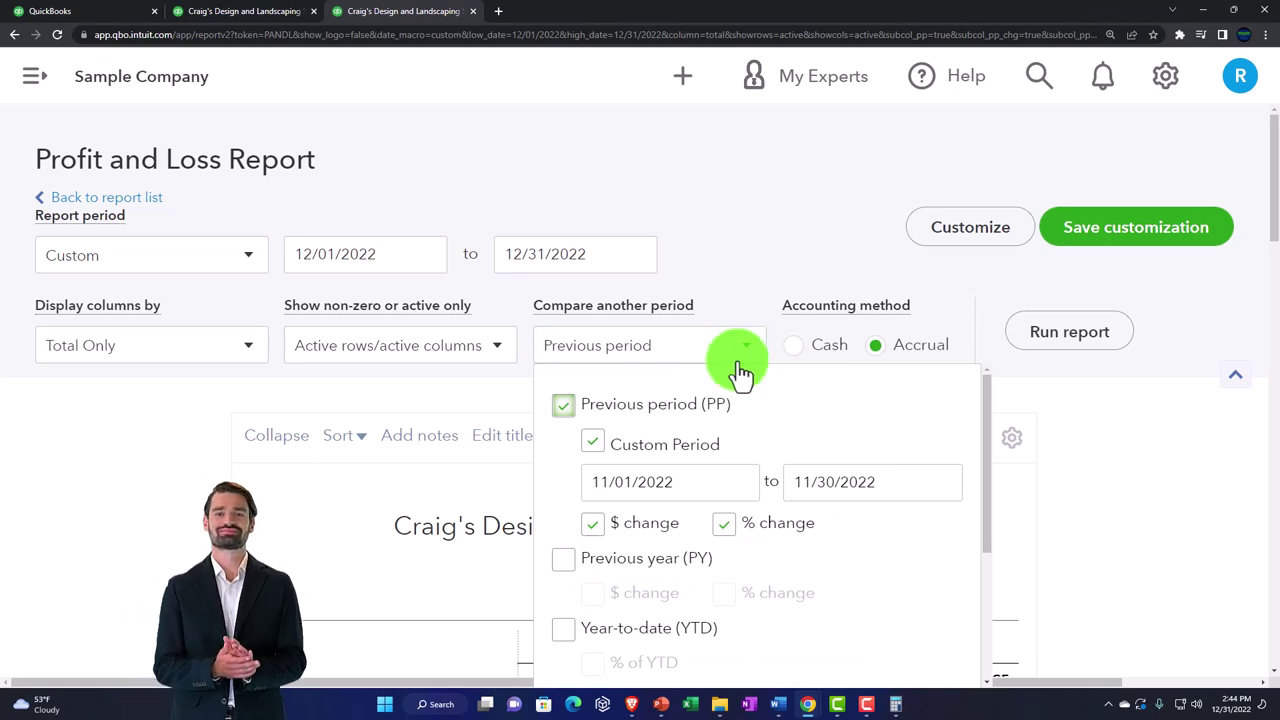
drag(690, 484, 566, 481)
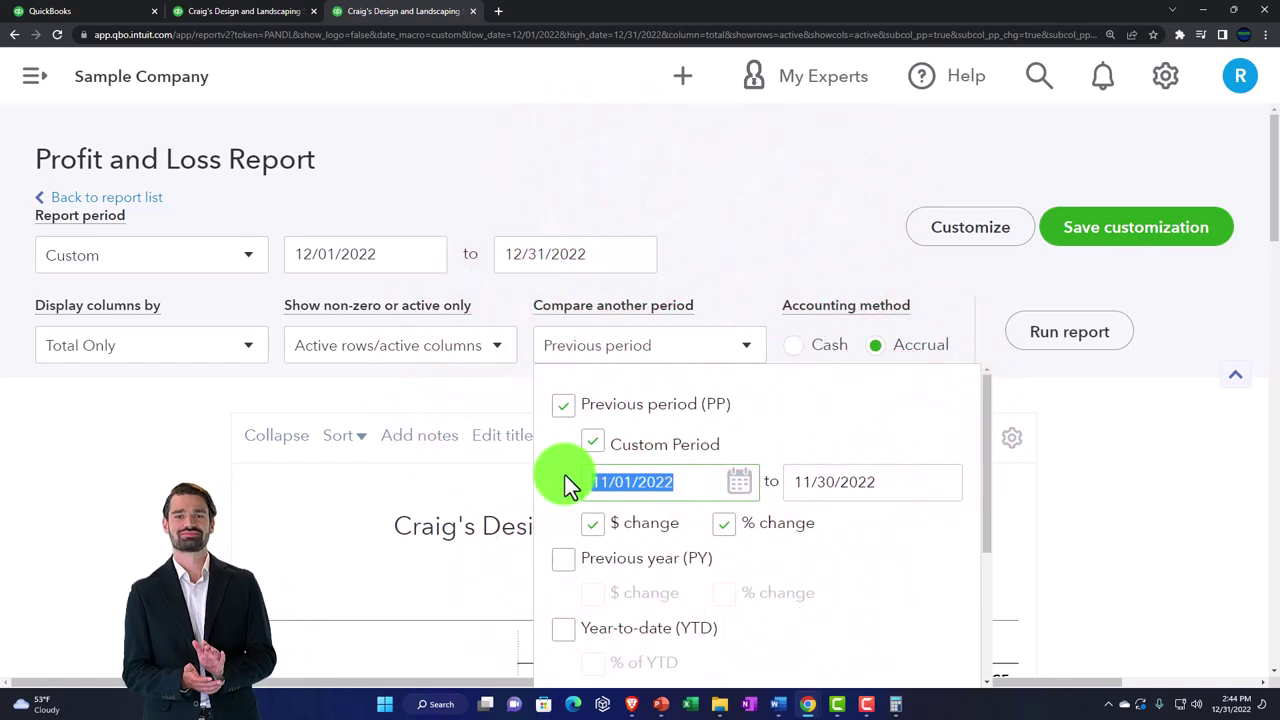
click(671, 277)
scroll(422, 283, down, 3)
scroll(419, 347, up, 3)
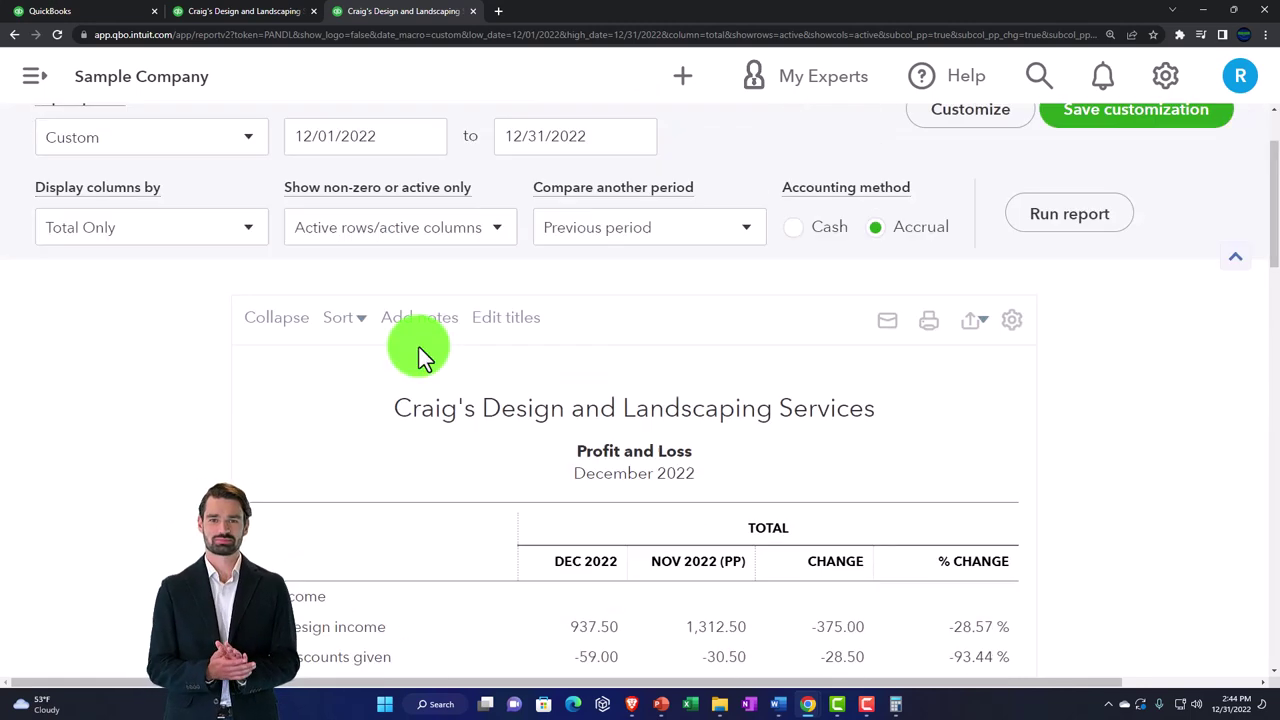
Set the start date of the Profit and Loss report to 10/01/2022 and run it to compare quarters.
drag(390, 262, 237, 265)
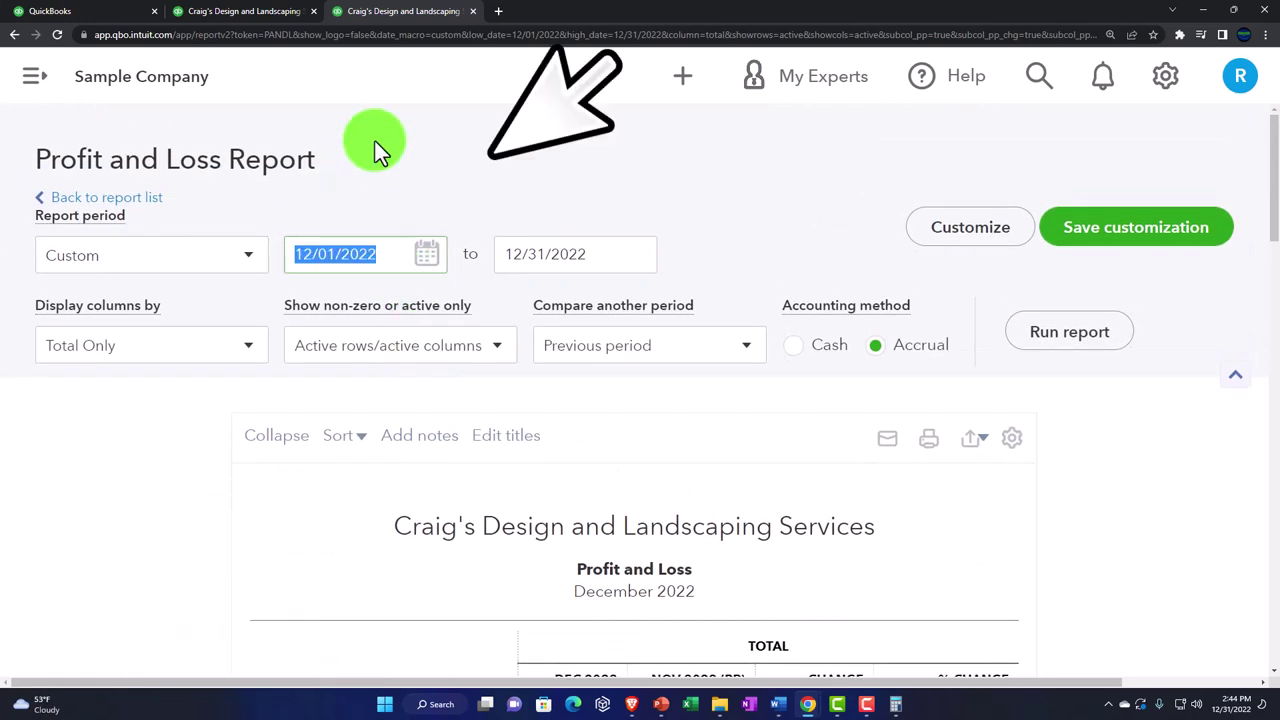
text(100122)
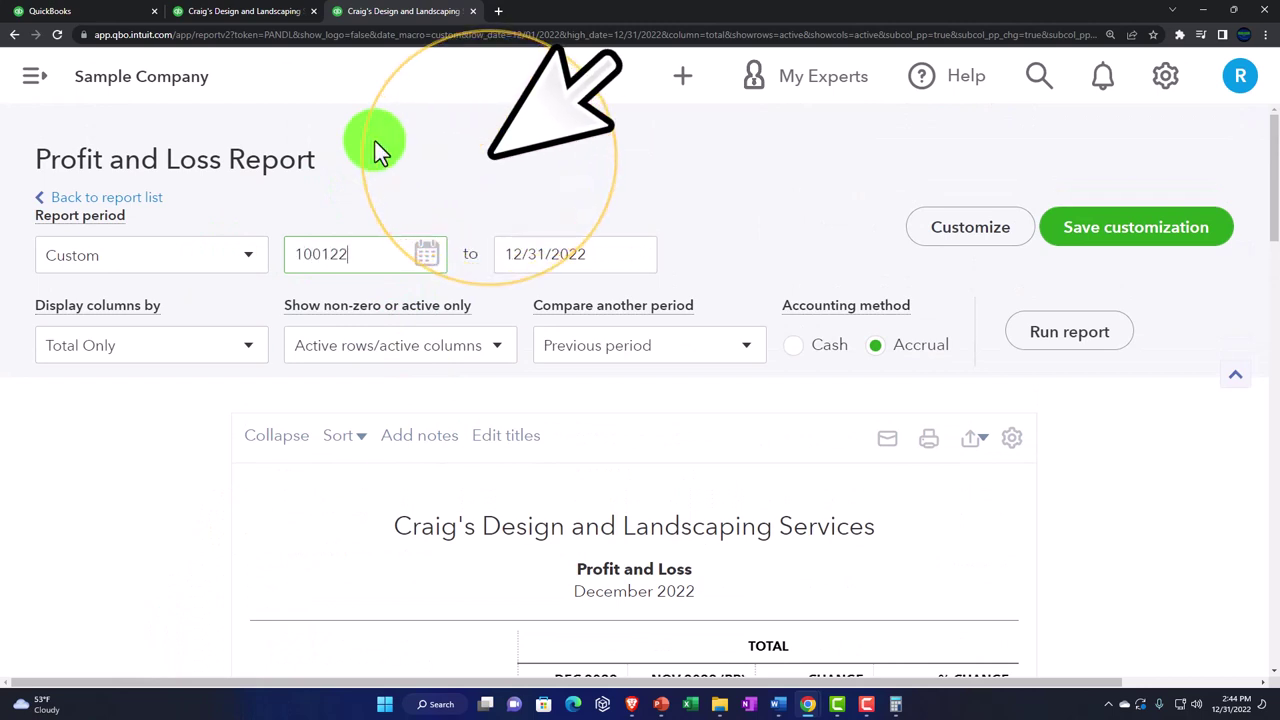
click(375, 141)
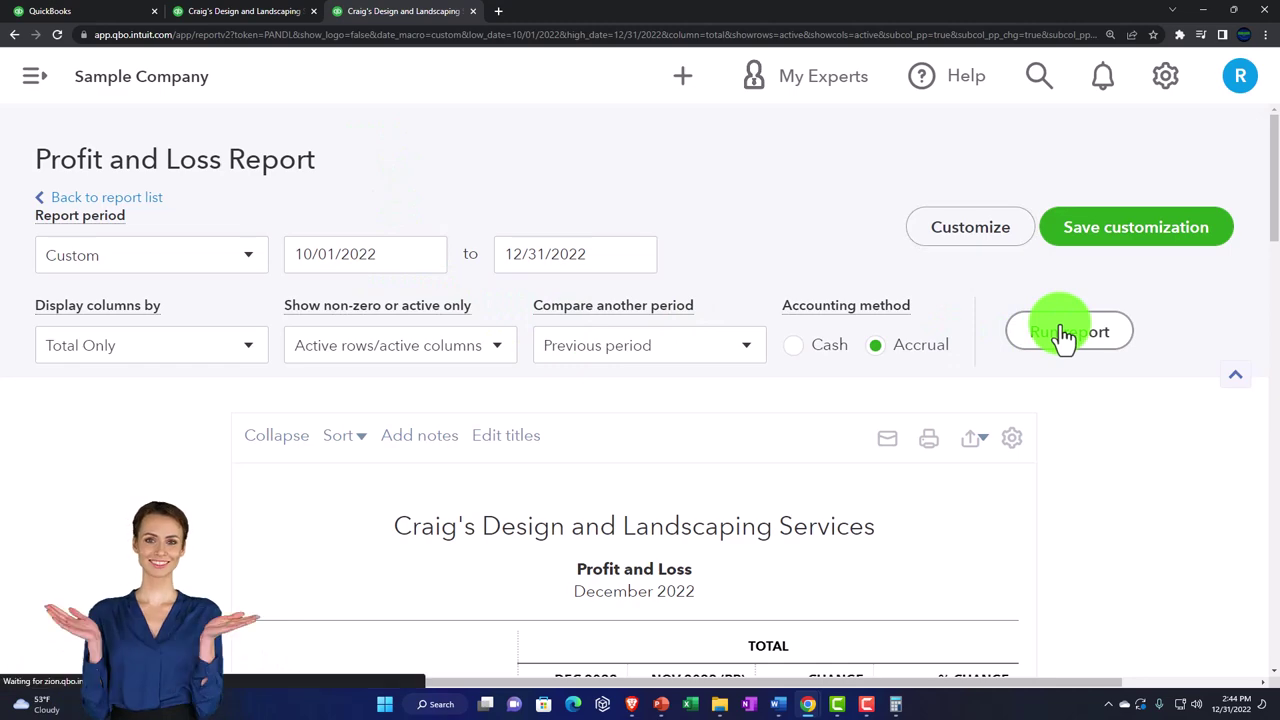
scroll(1063, 338, down, 3)
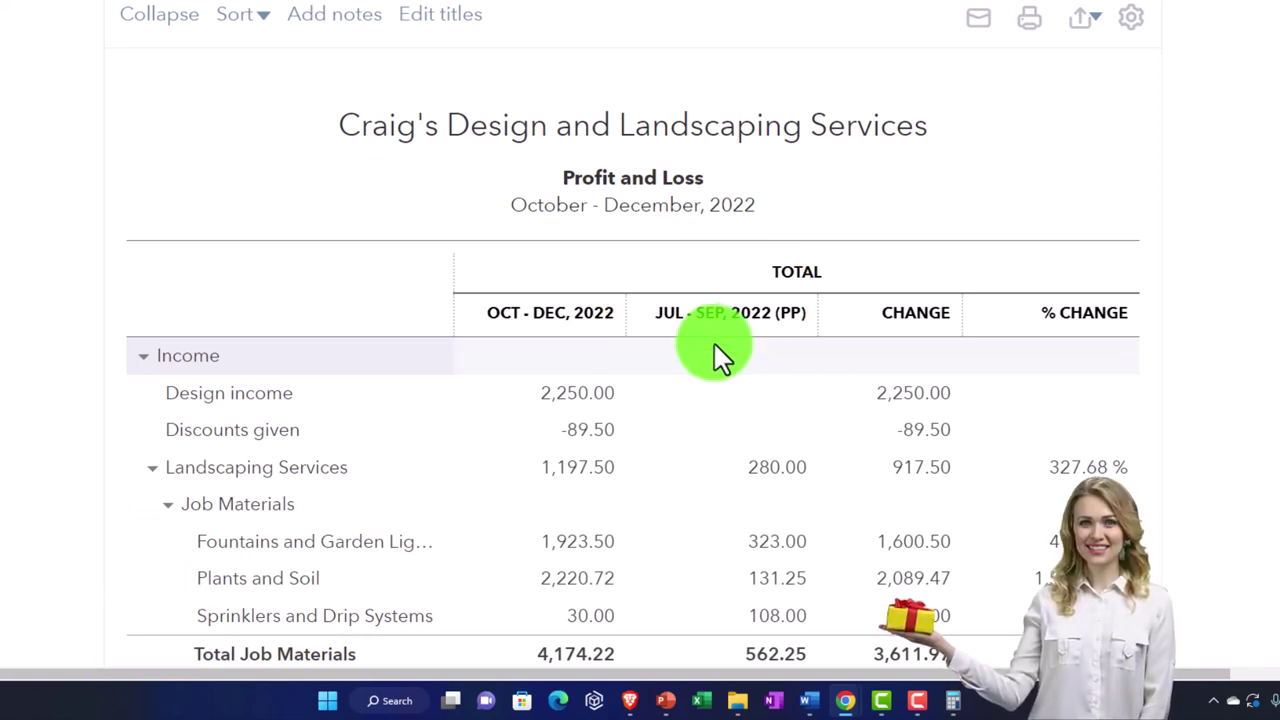
Set the Profit and Loss start date to 01/01/2022, run the report, and look over the full-year comparison with 2021.
scroll(716, 350, up, 2)
scroll(716, 350, up, 2)
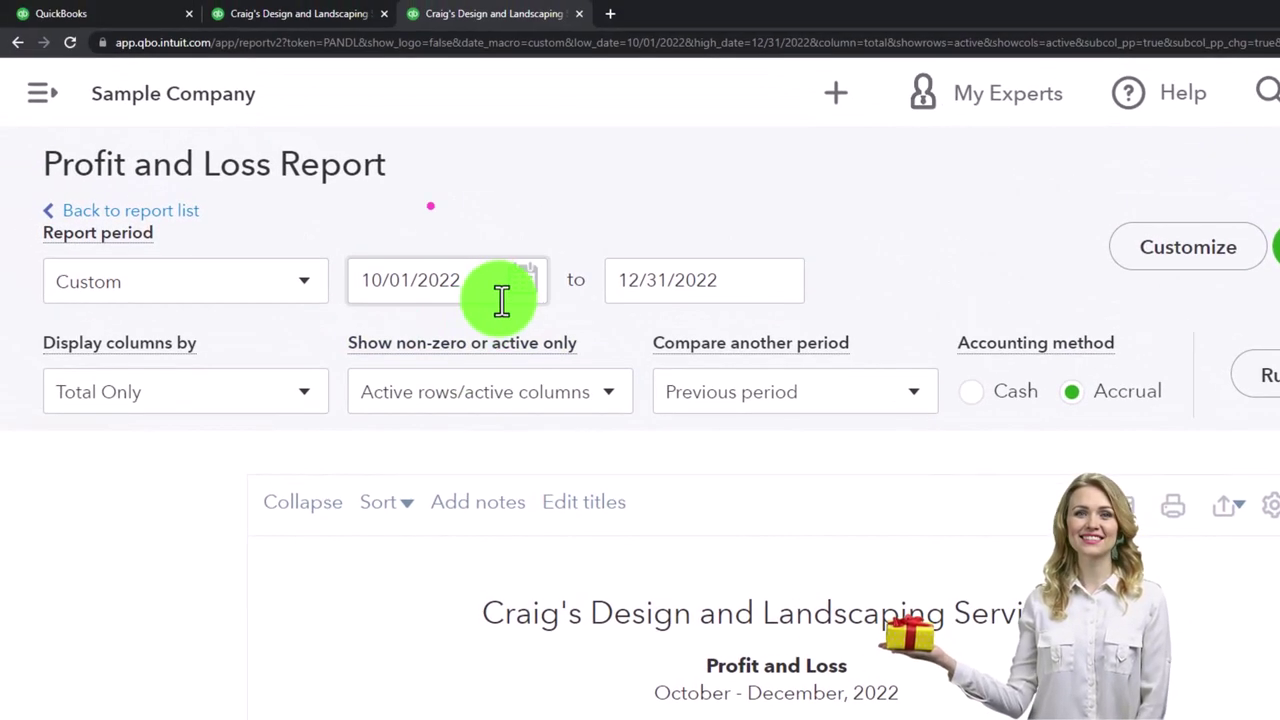
click(498, 279)
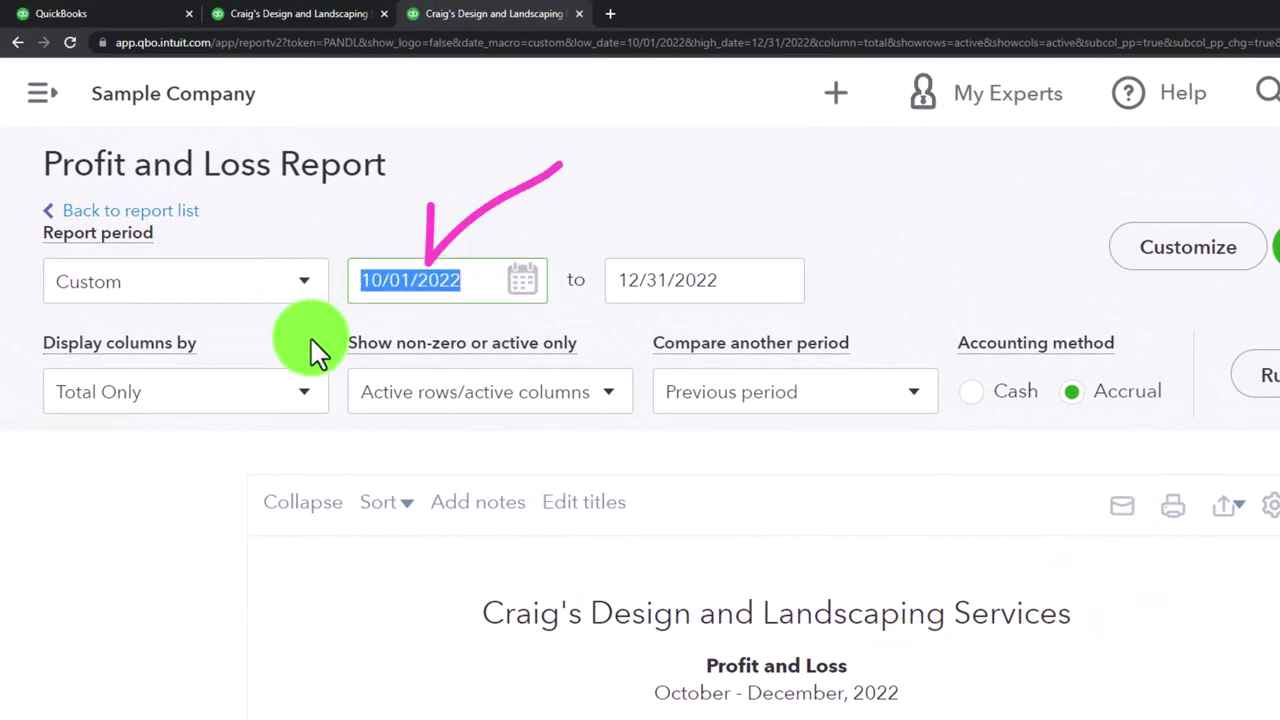
text(010122)
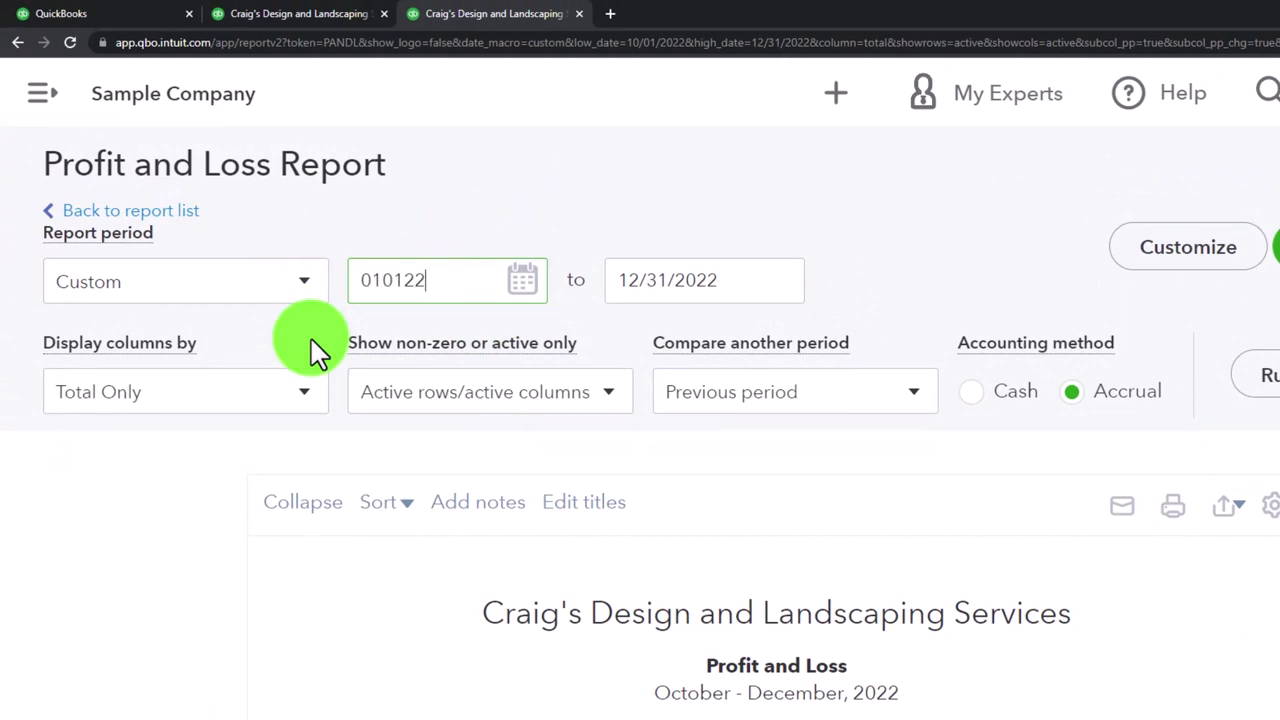
key(Tab)
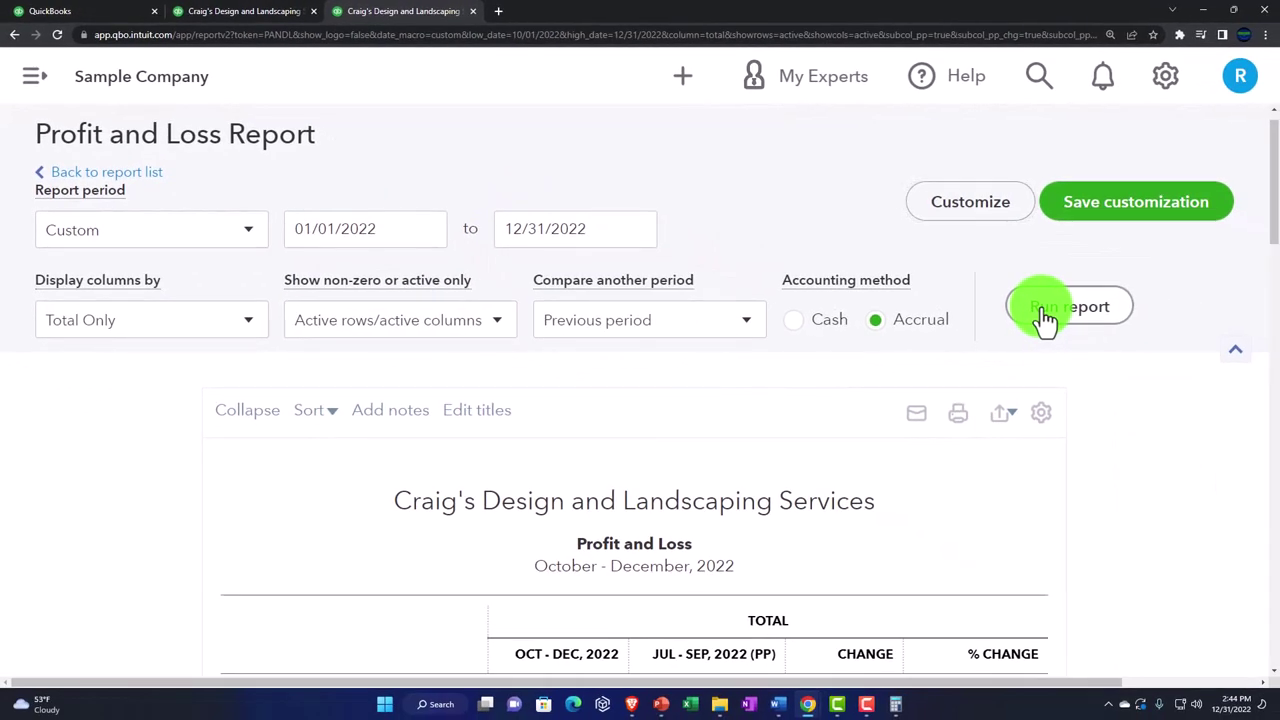
click(1277, 388)
scroll(1034, 328, down, 3)
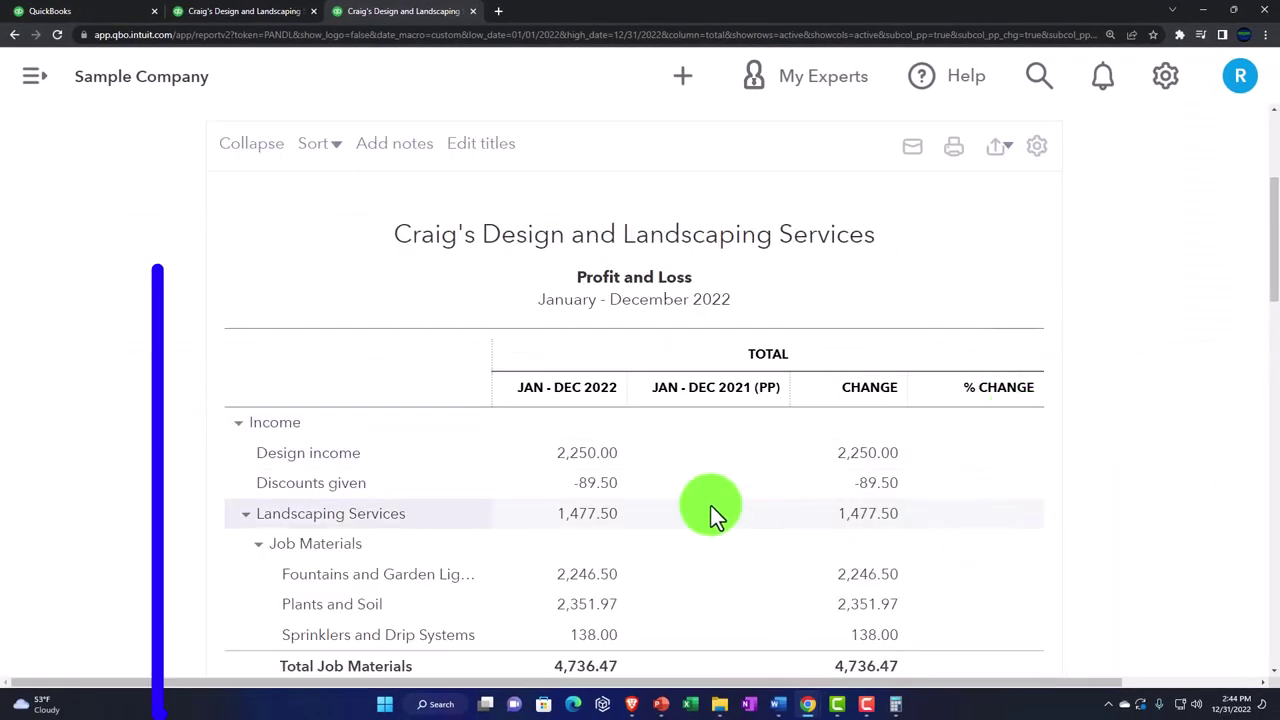
scroll(692, 457, down, 2)
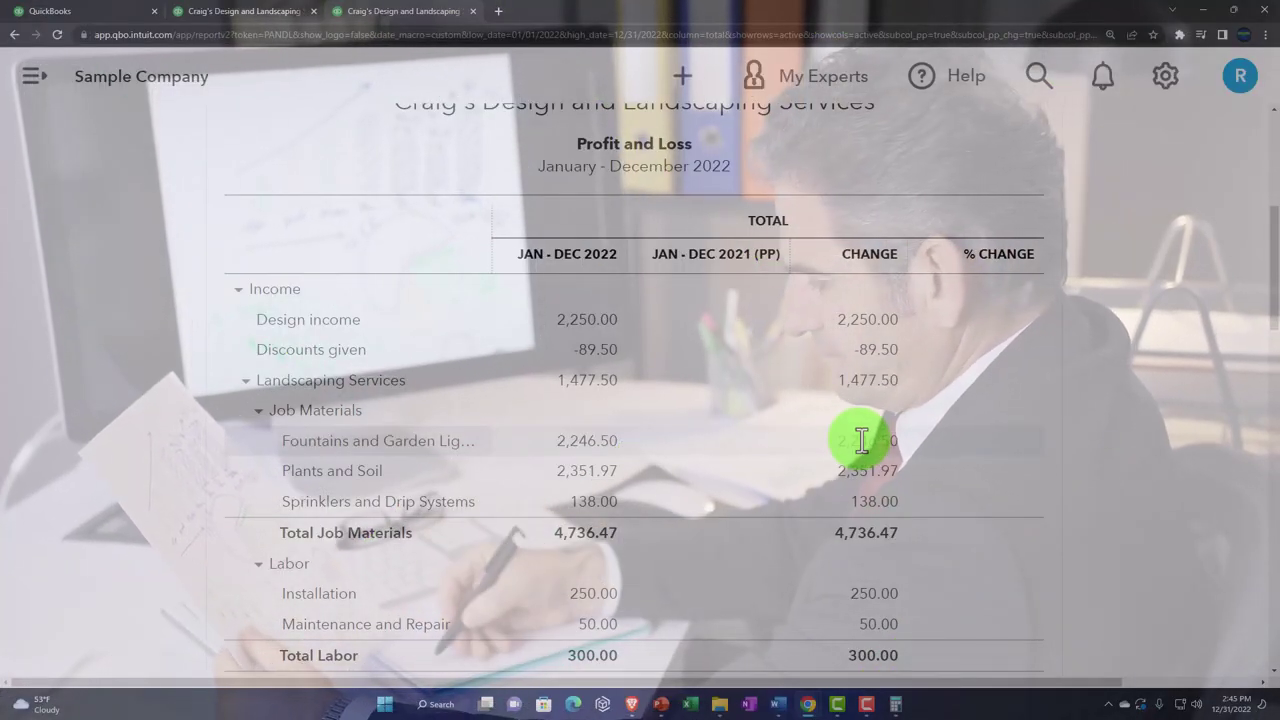
Re-enter the report period of the Profit and Loss as 01/01/2022 to 12/31/2022.
scroll(862, 440, up, 5)
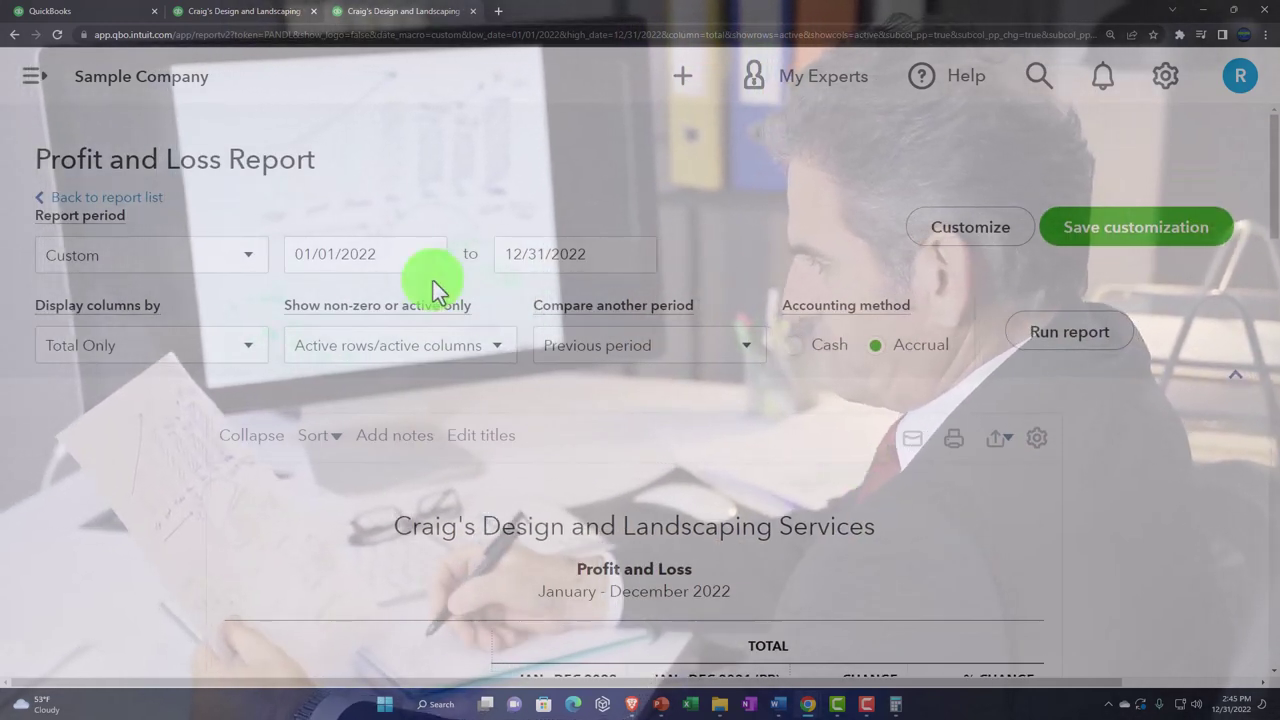
click(400, 257)
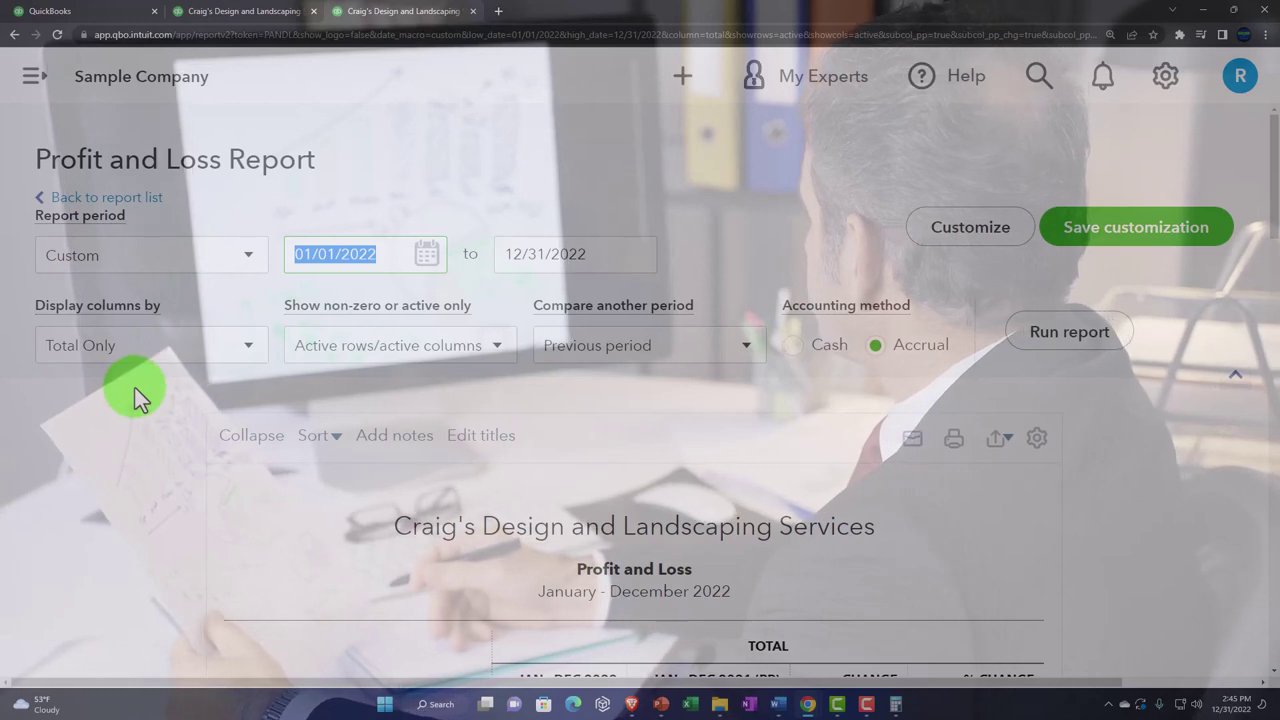
text(01)
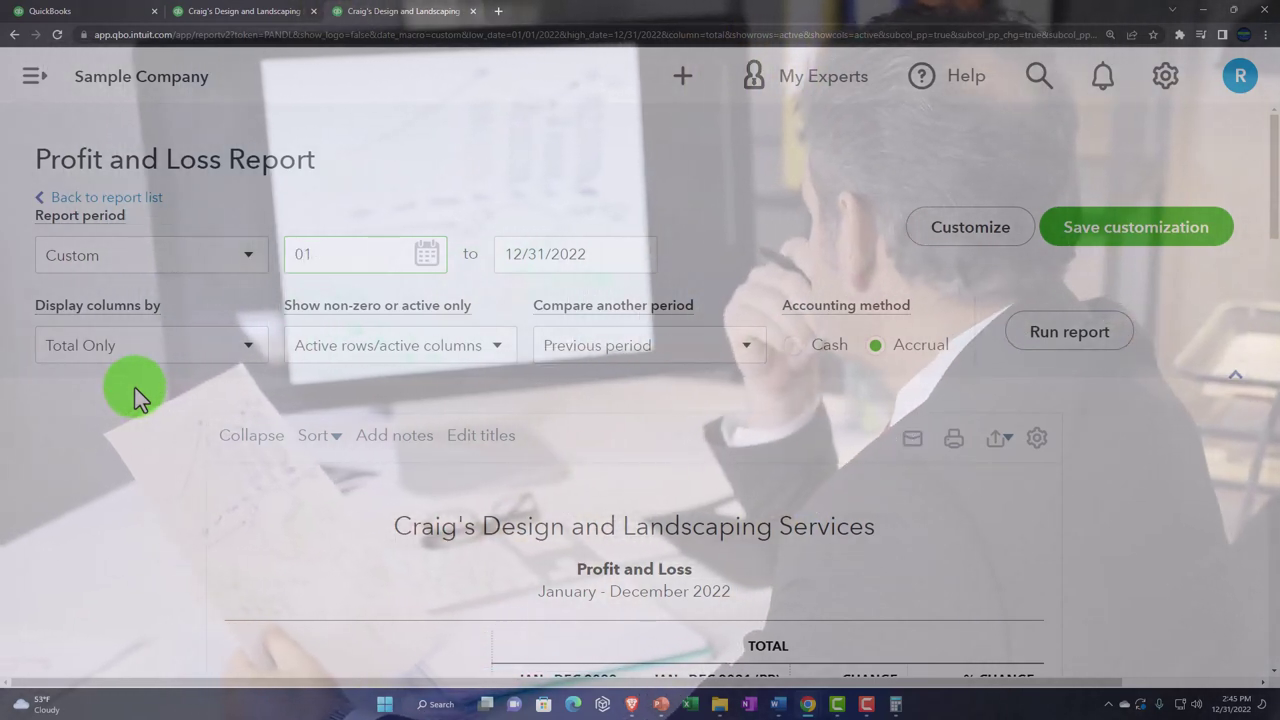
text(/01/2022)
key(Tab)
text(123)
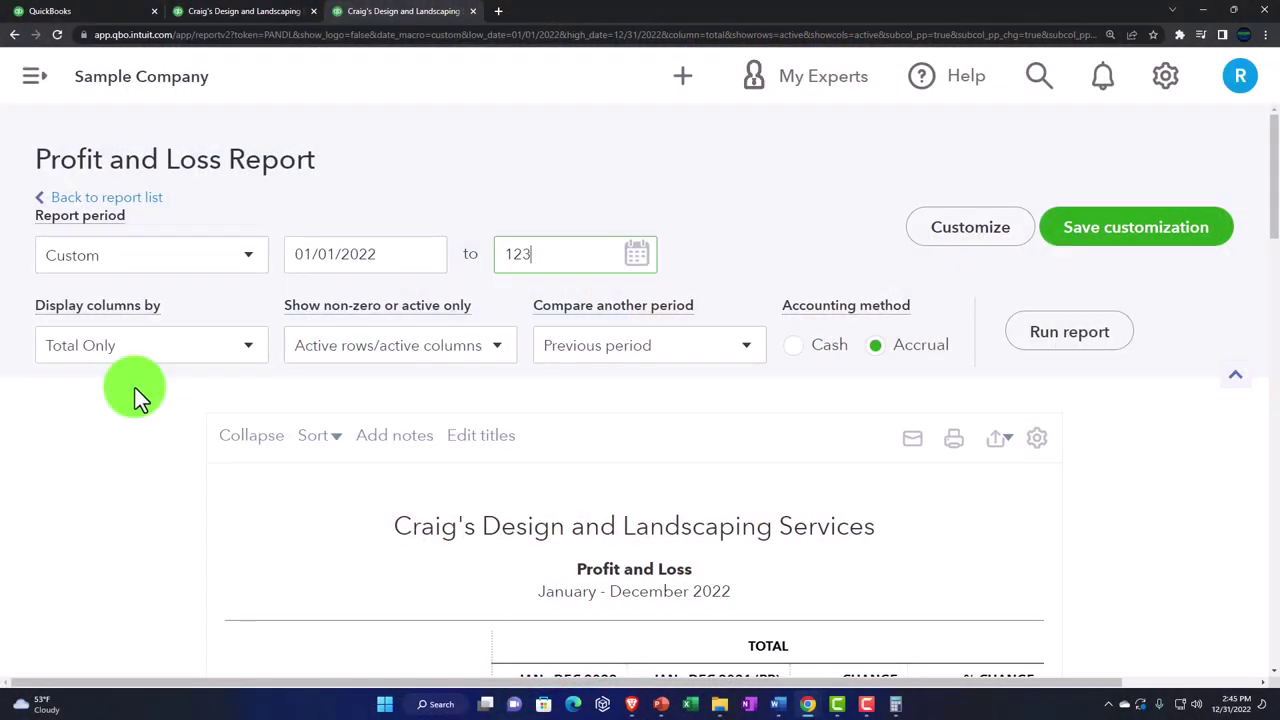
click(135, 388)
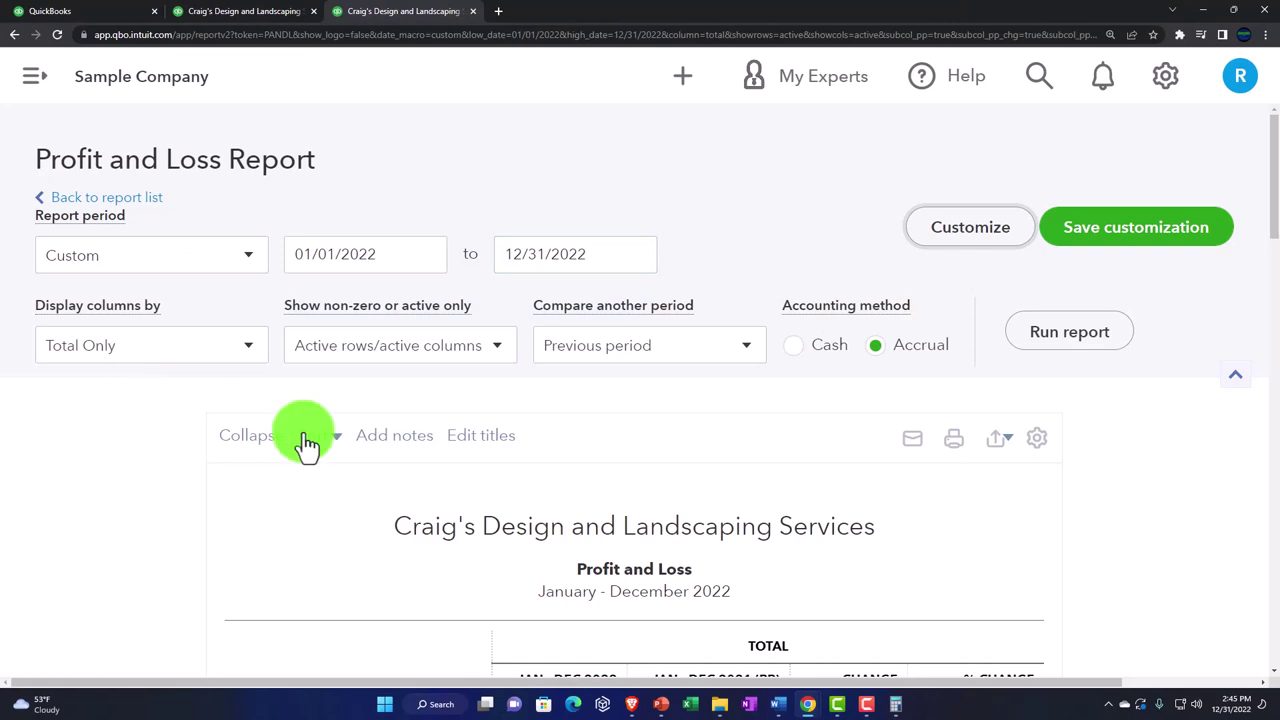
Remove the previous-period comparison from the full-year Profit and Loss and run the report.
click(750, 356)
click(571, 404)
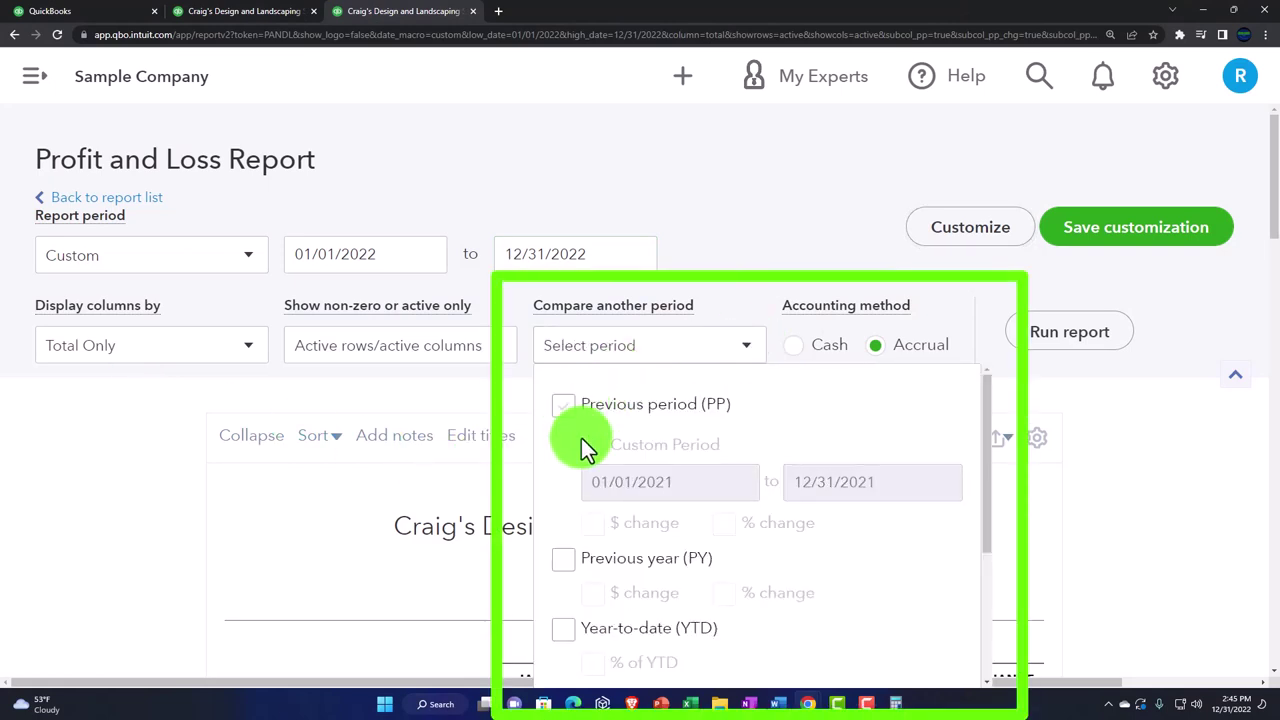
click(1044, 336)
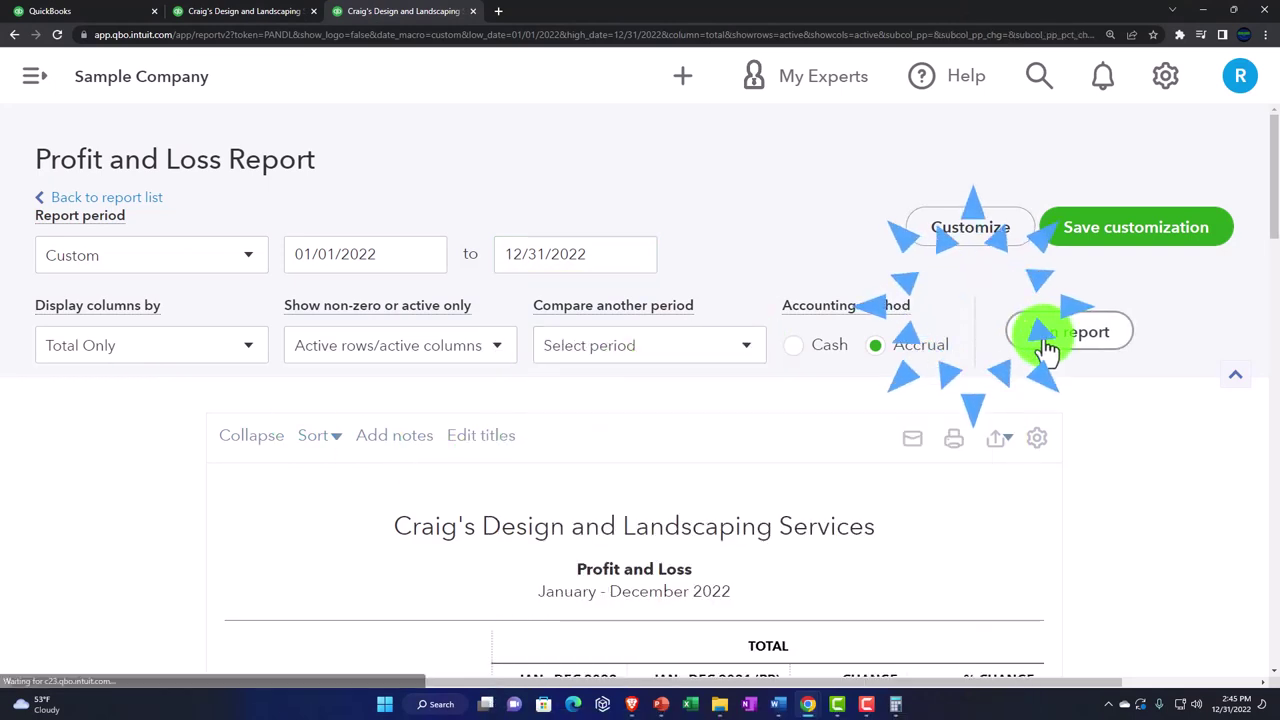
scroll(1044, 336, down, 3)
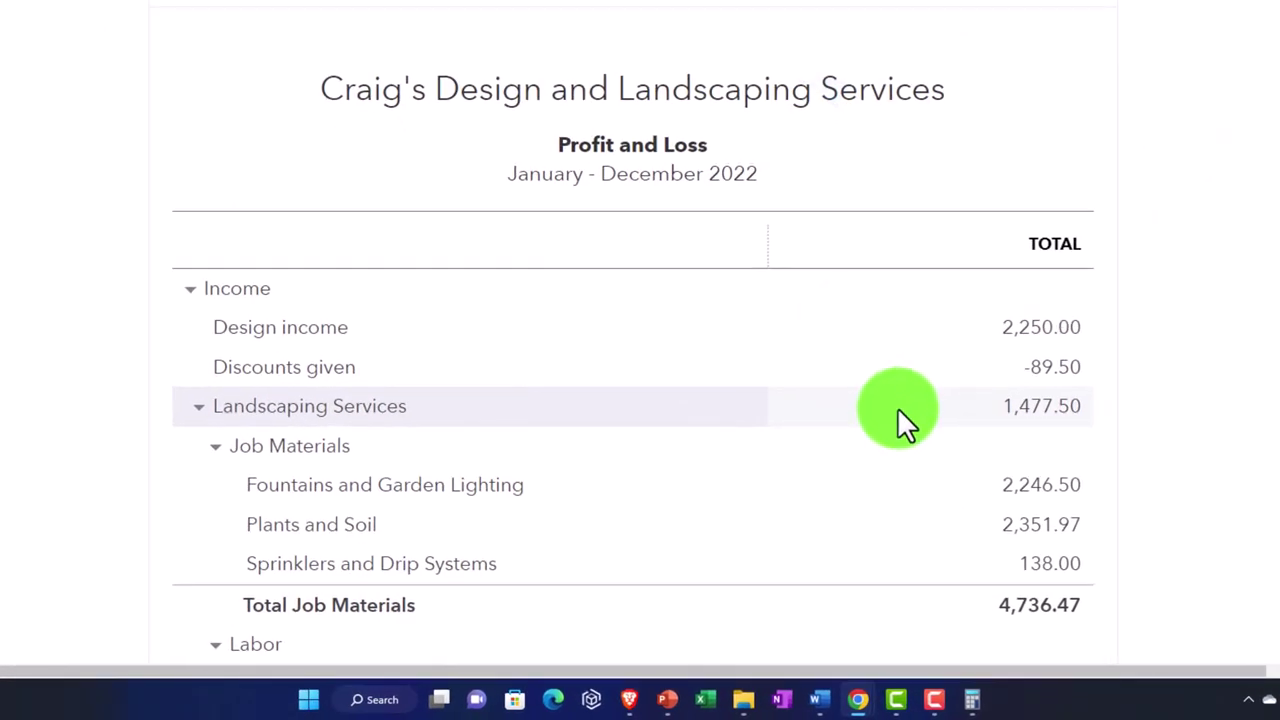
Set the Profit and Loss start date to 12/01/2022 and run the report for December 2022.
scroll(897, 407, up, 4)
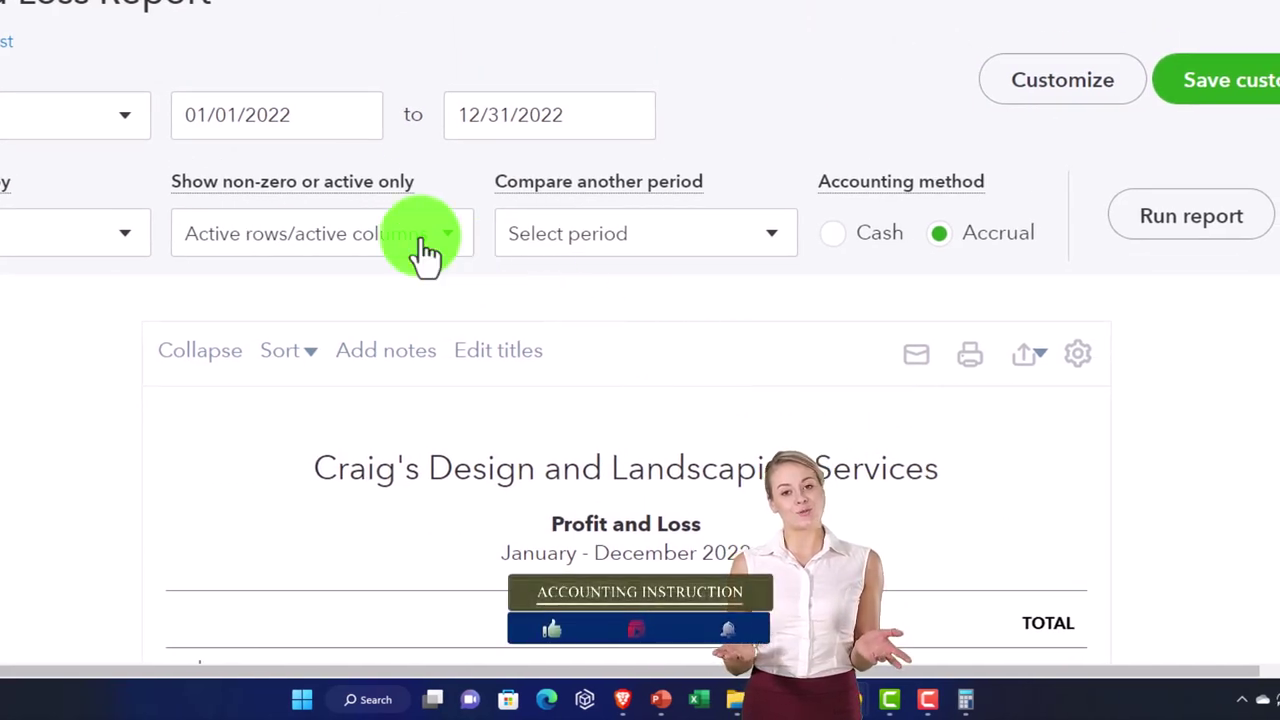
drag(316, 117, 57, 117)
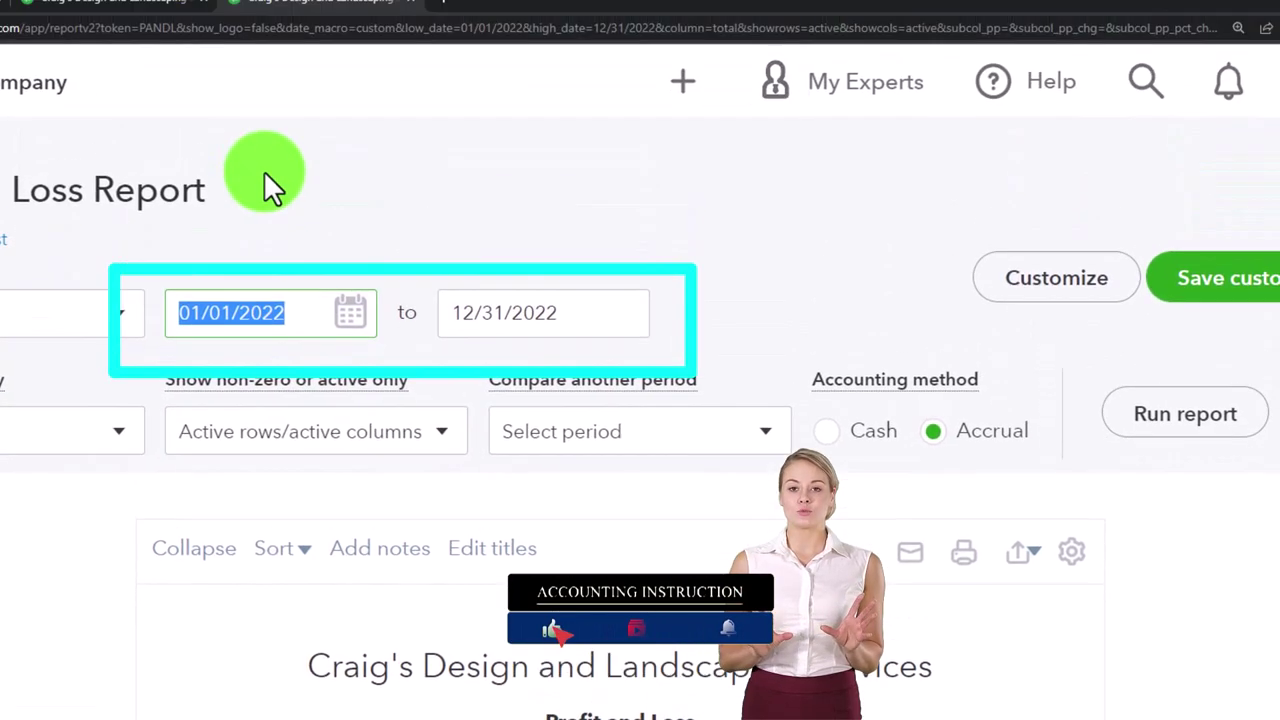
text(12)
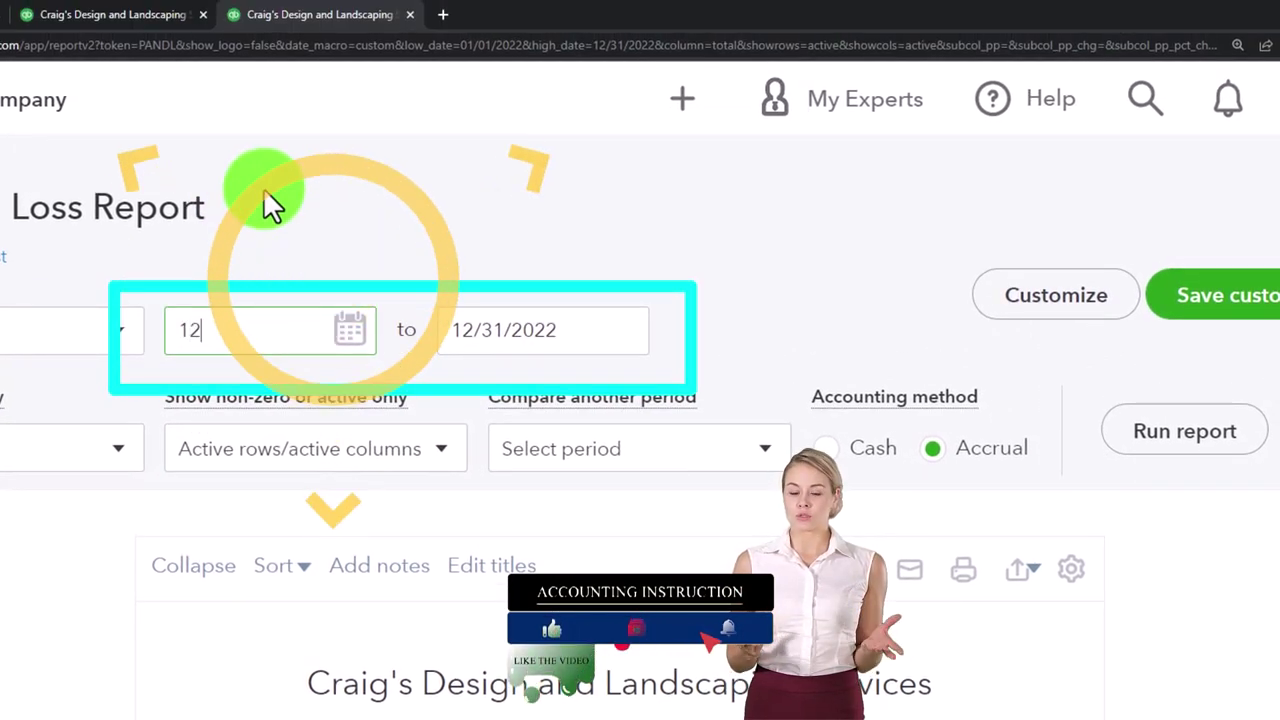
text(/01/2022)
key(Tab)
key(Tab)
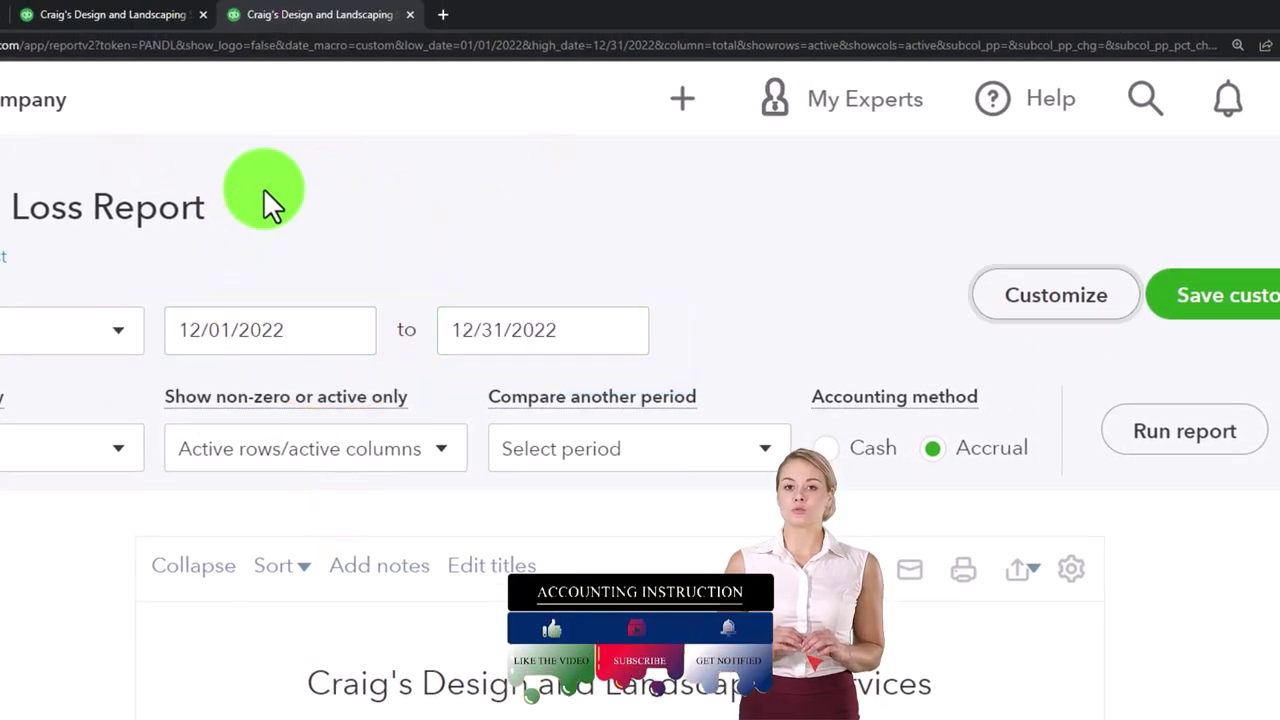
click(1240, 440)
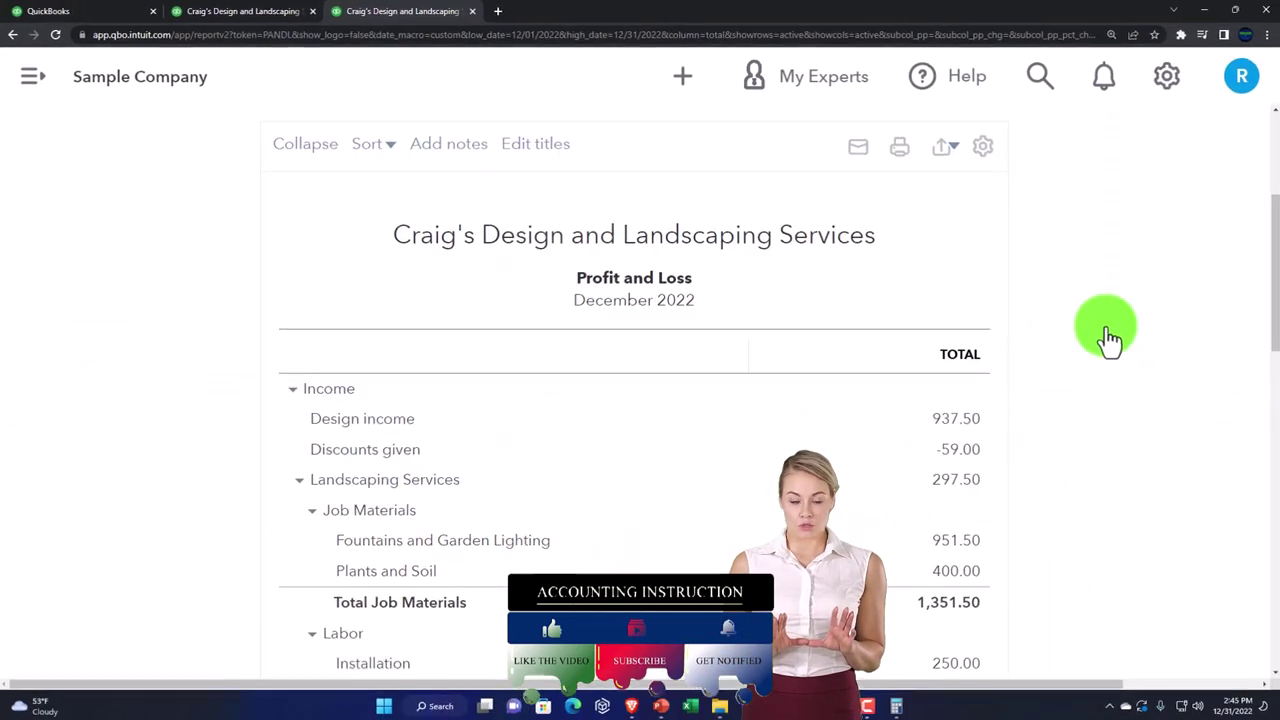
Compare the December 2022 Profit and Loss with the previous year (PY) and run the report.
scroll(1069, 349, up, 2)
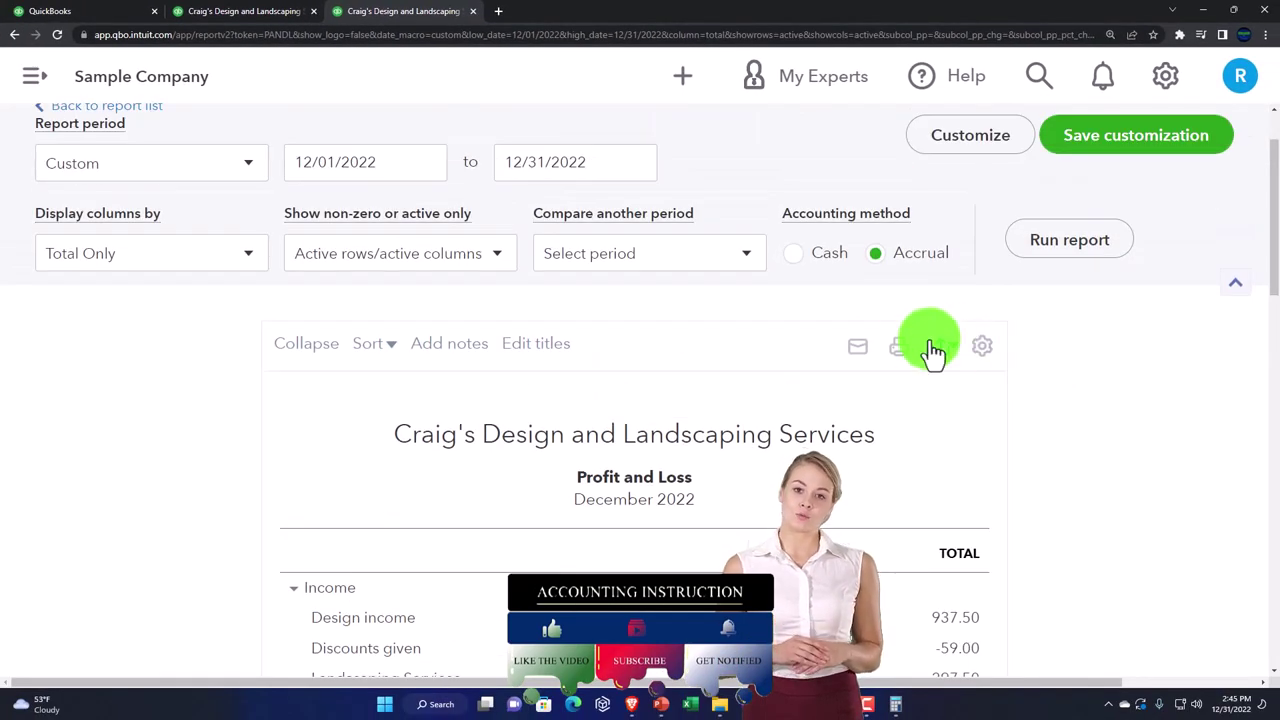
click(750, 254)
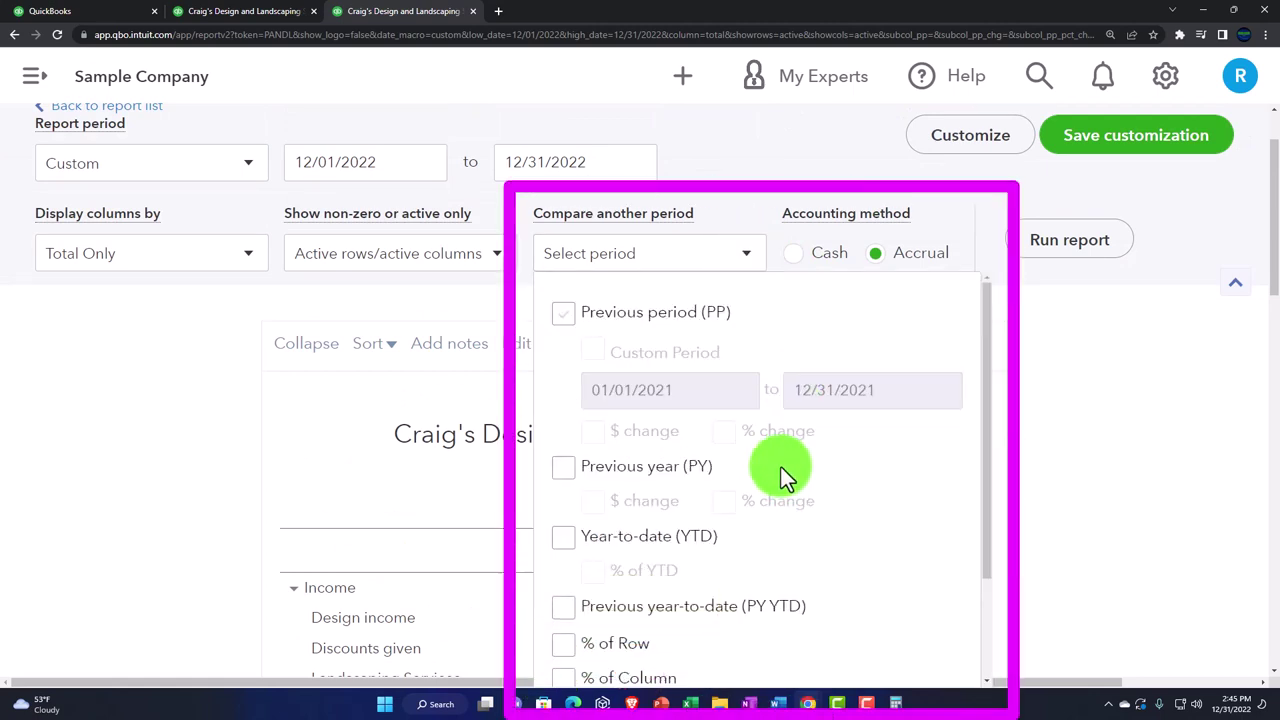
click(565, 470)
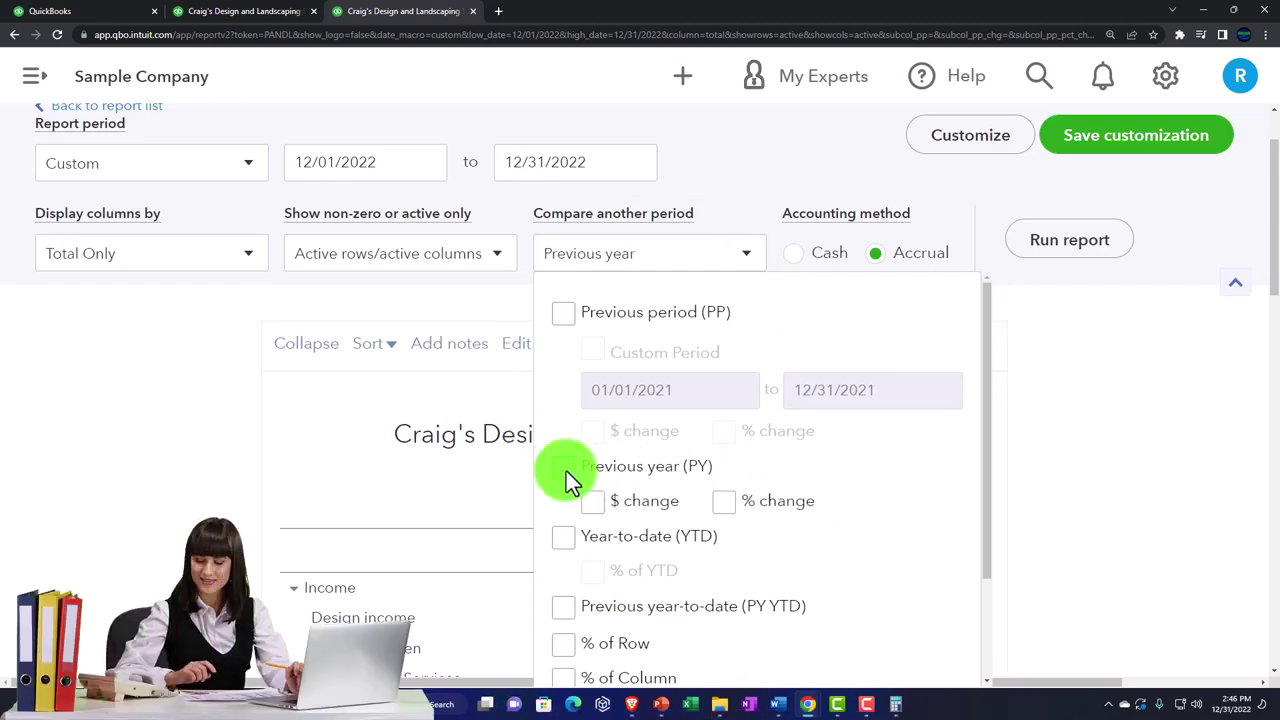
click(1069, 238)
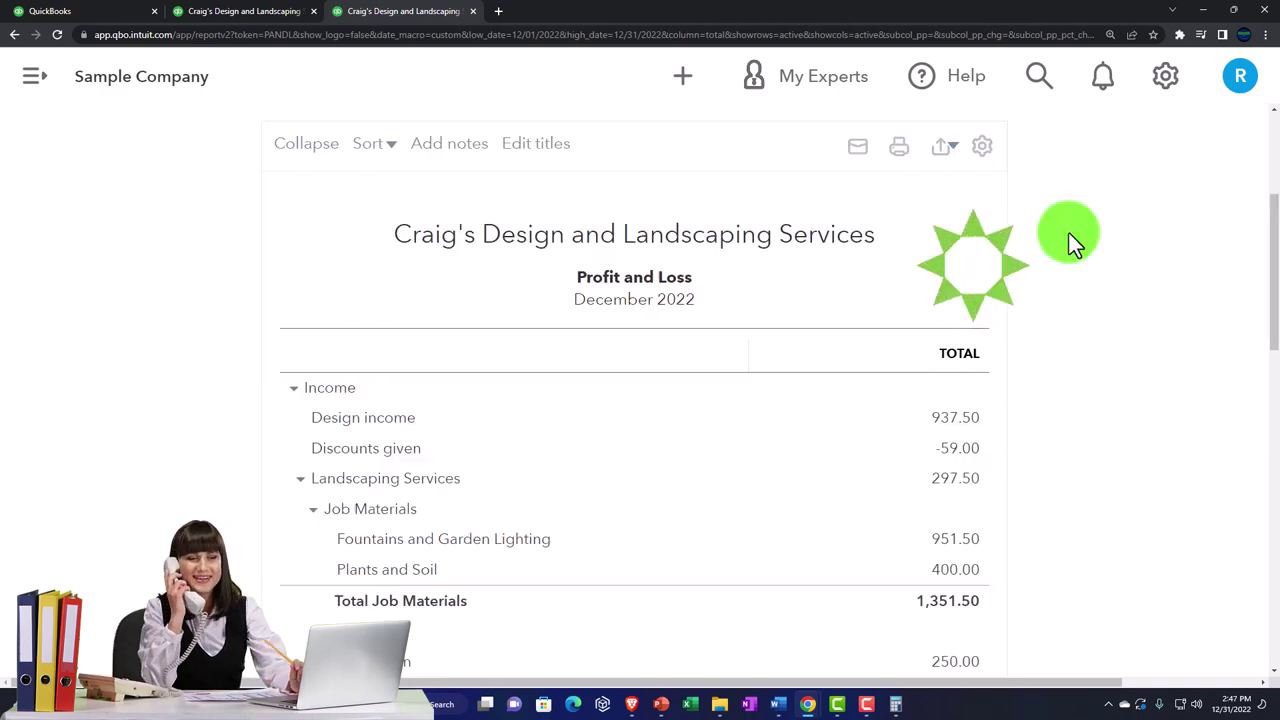
scroll(1068, 310, down, 2)
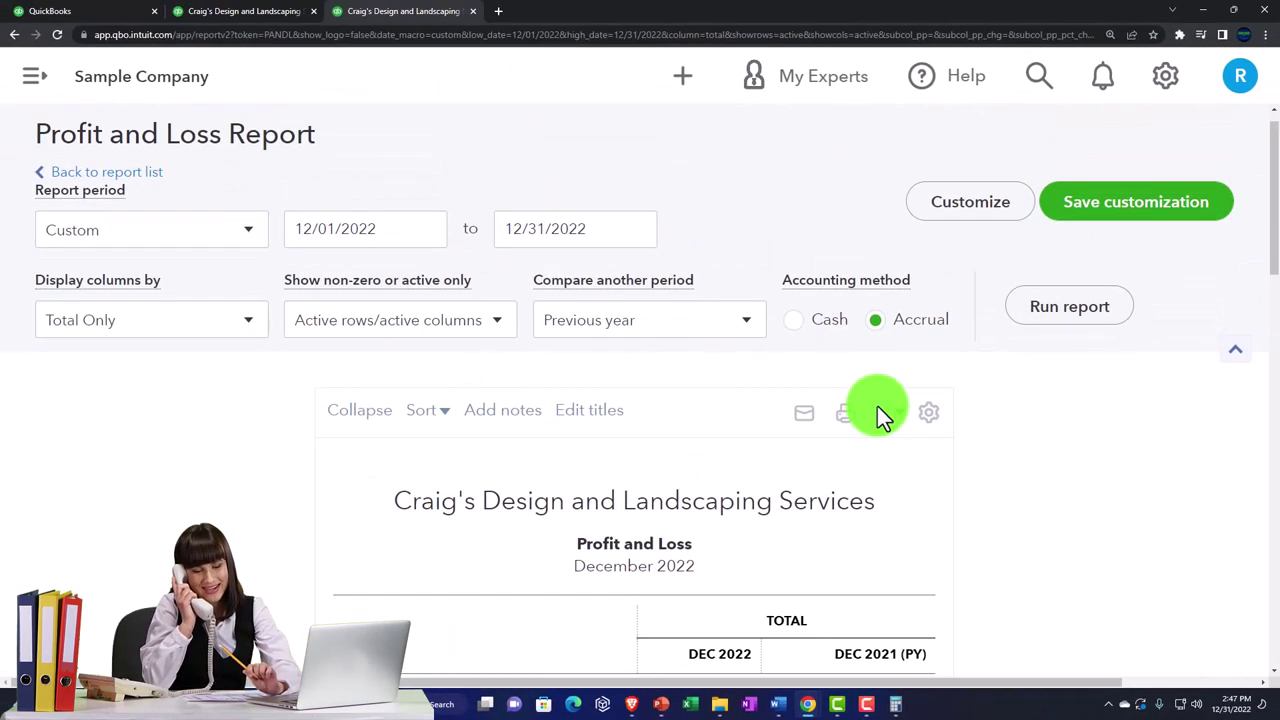
Add the $ change and % change columns to the previous-year comparison and run the December Profit and Loss.
click(748, 322)
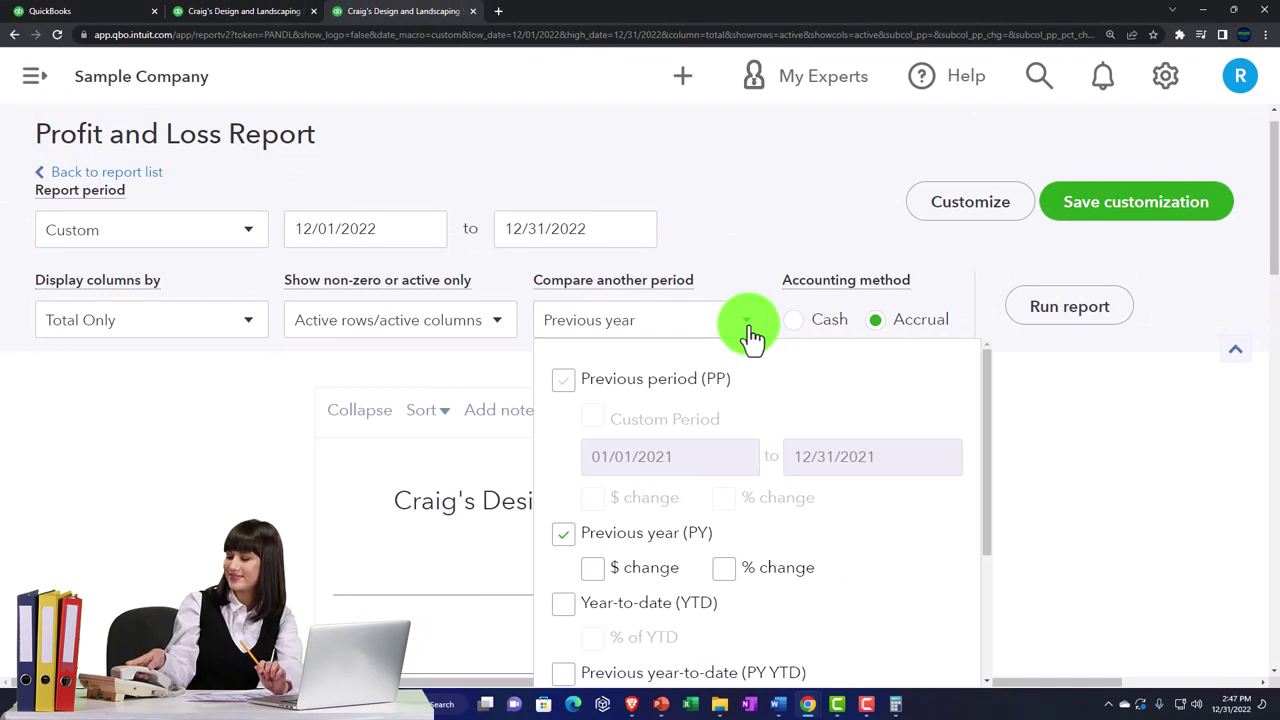
click(600, 571)
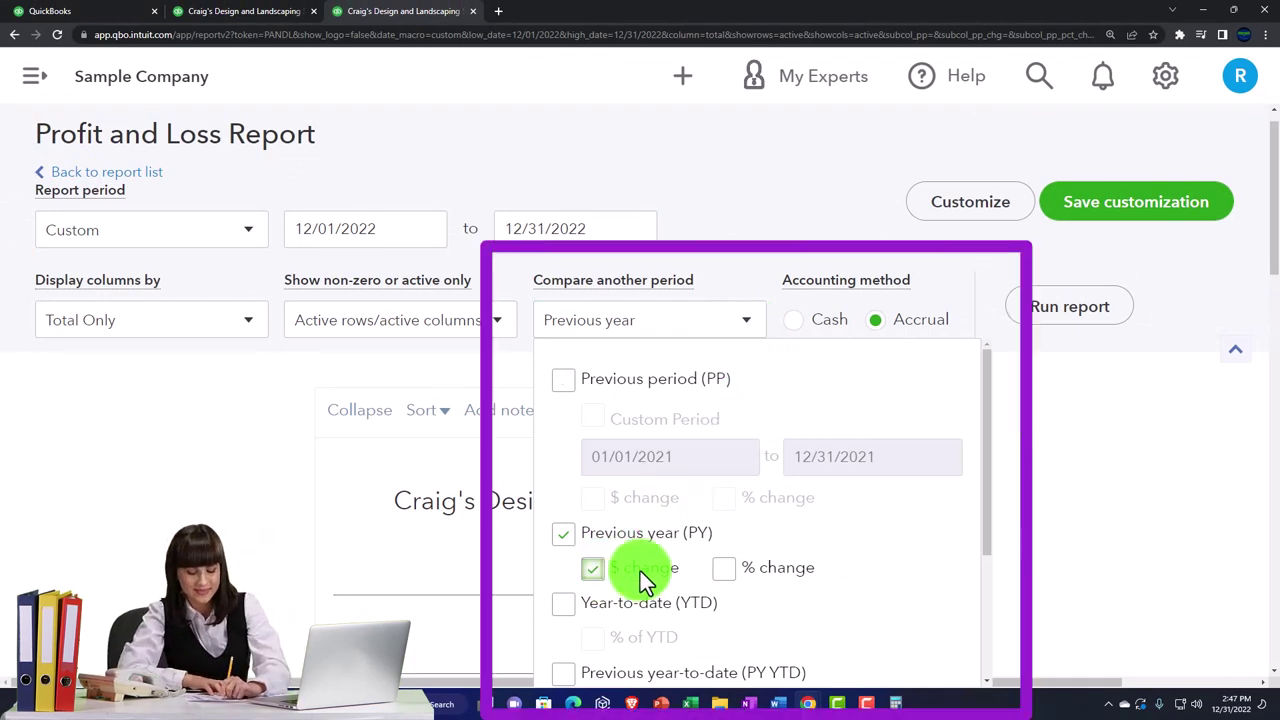
click(722, 572)
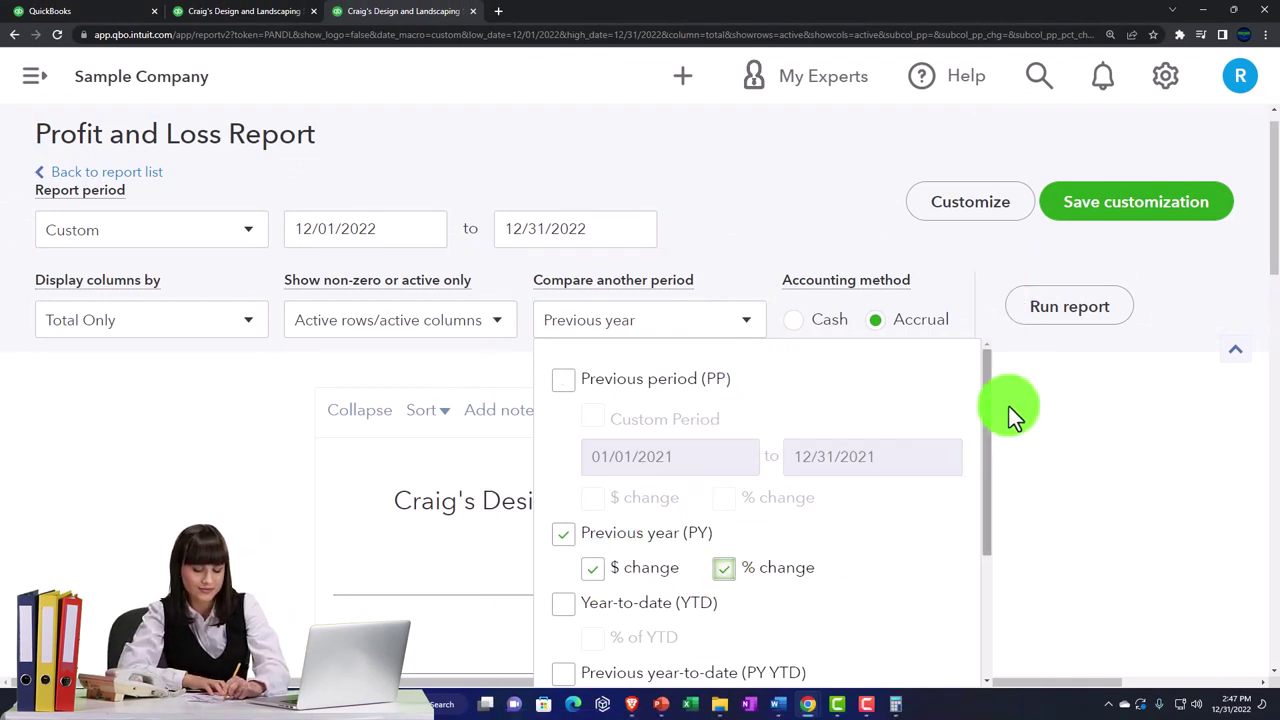
click(1055, 318)
scroll(1048, 300, up, 3)
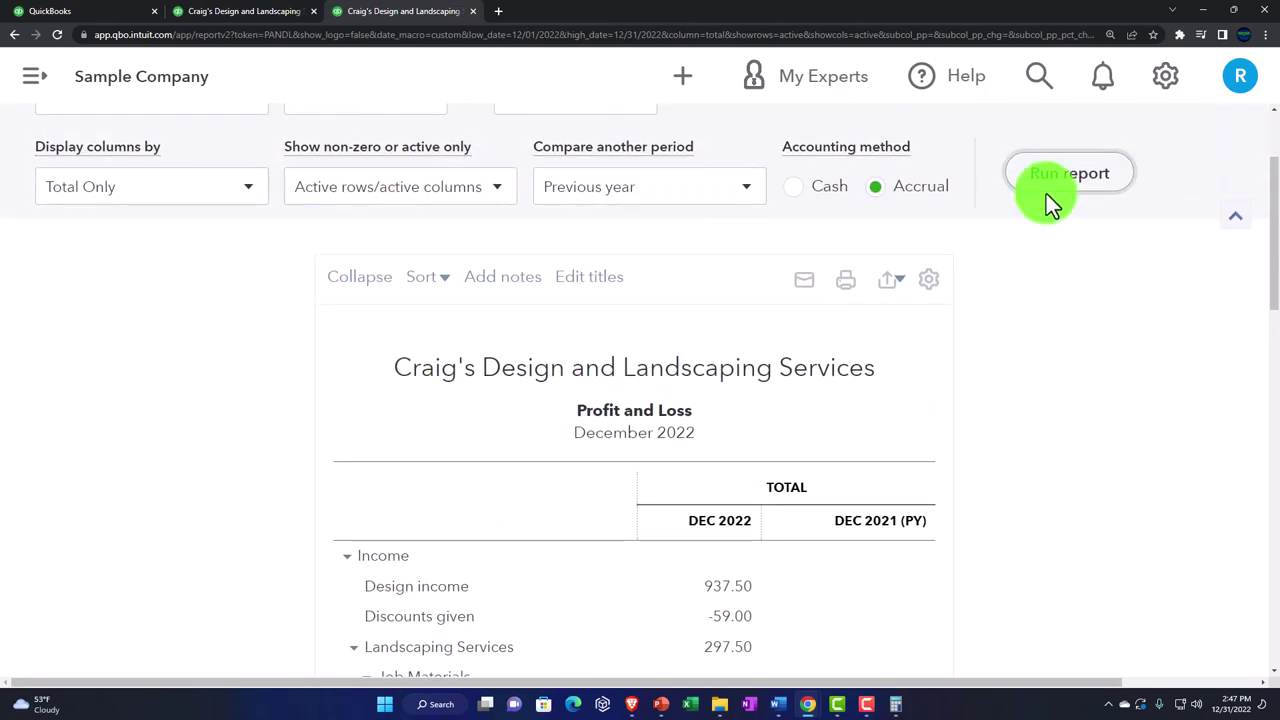
click(1046, 185)
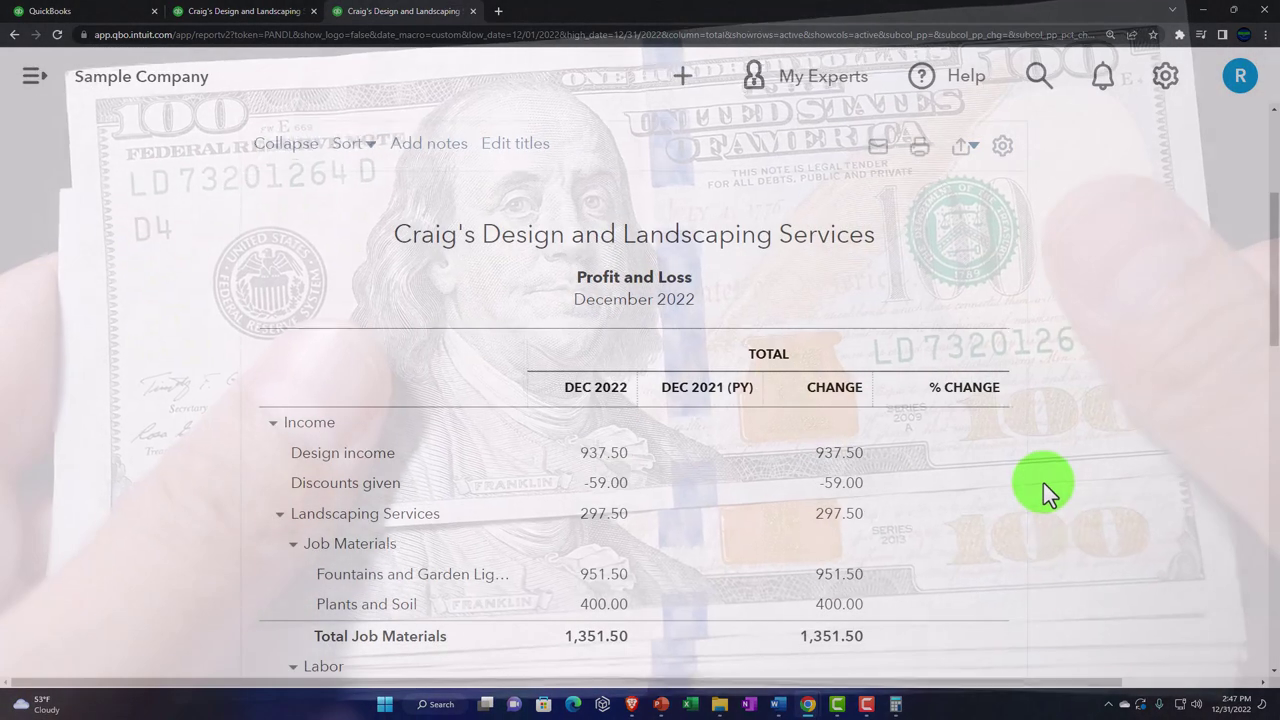
scroll(1043, 482, down, 1)
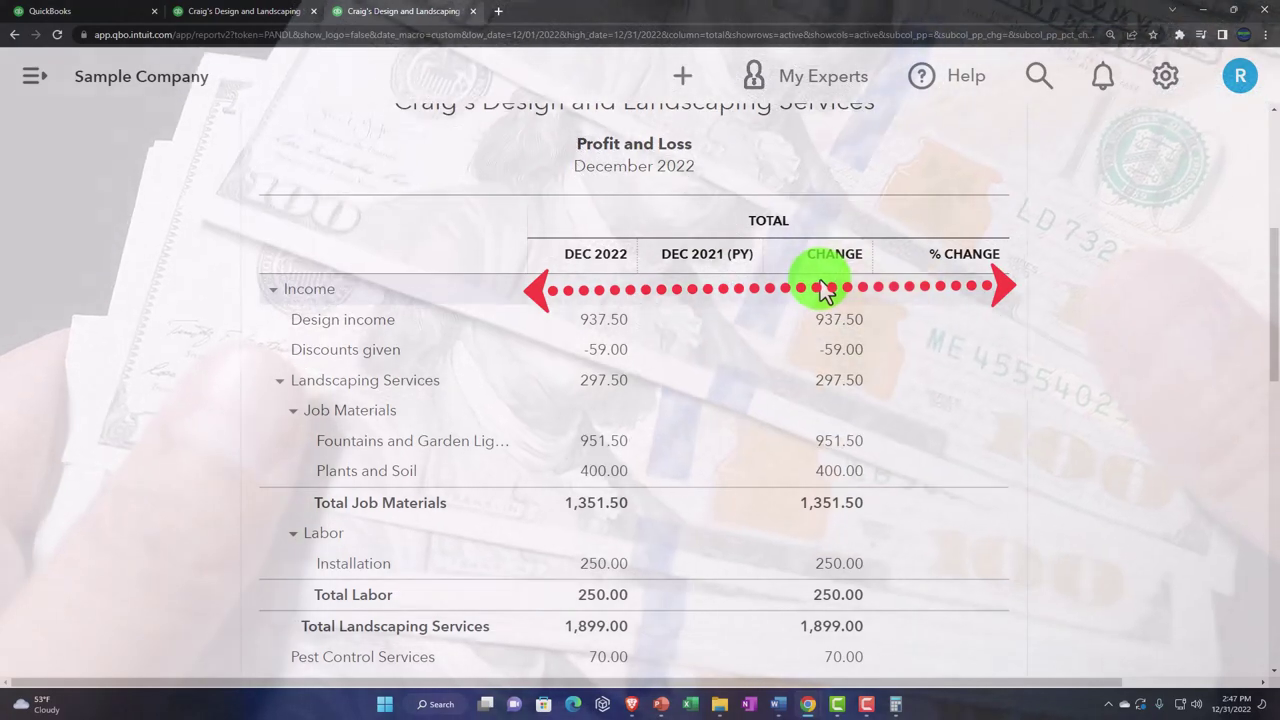
Set the report period to 10/01/2022 through 12/31/2022, run the report, and look over the quarter's previous-year comparison.
scroll(822, 290, up, 5)
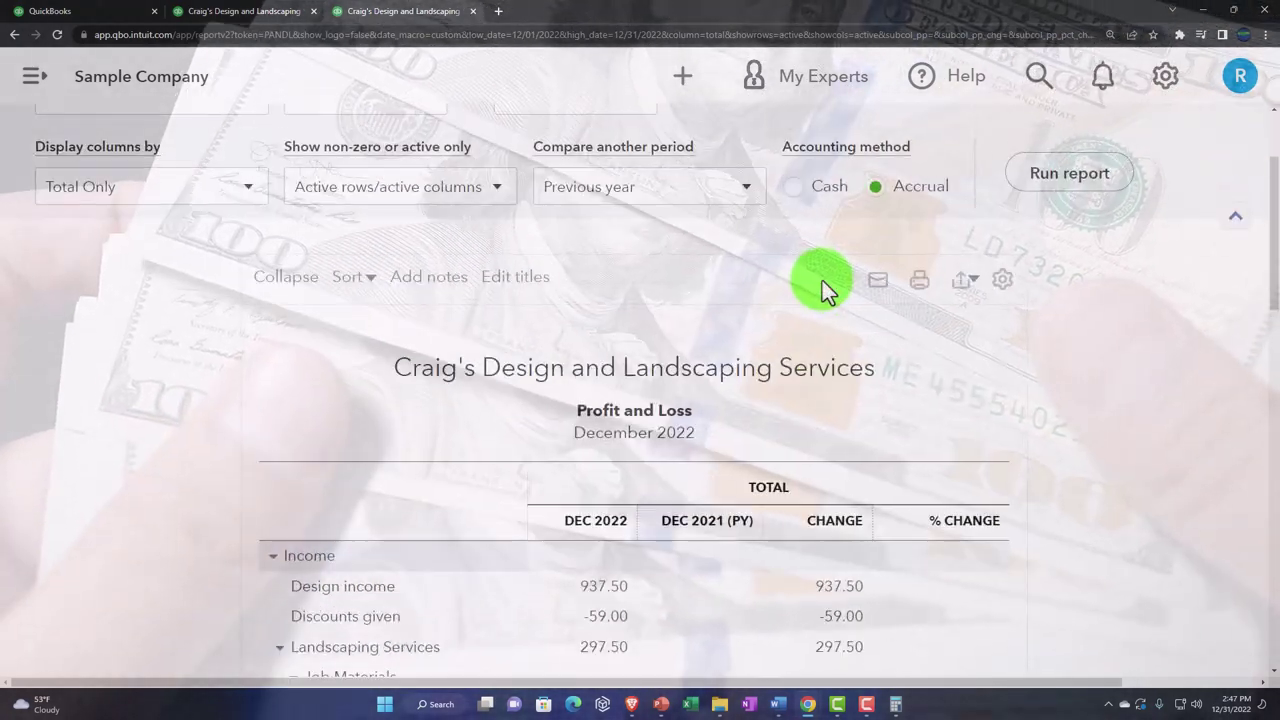
triple_click(391, 229)
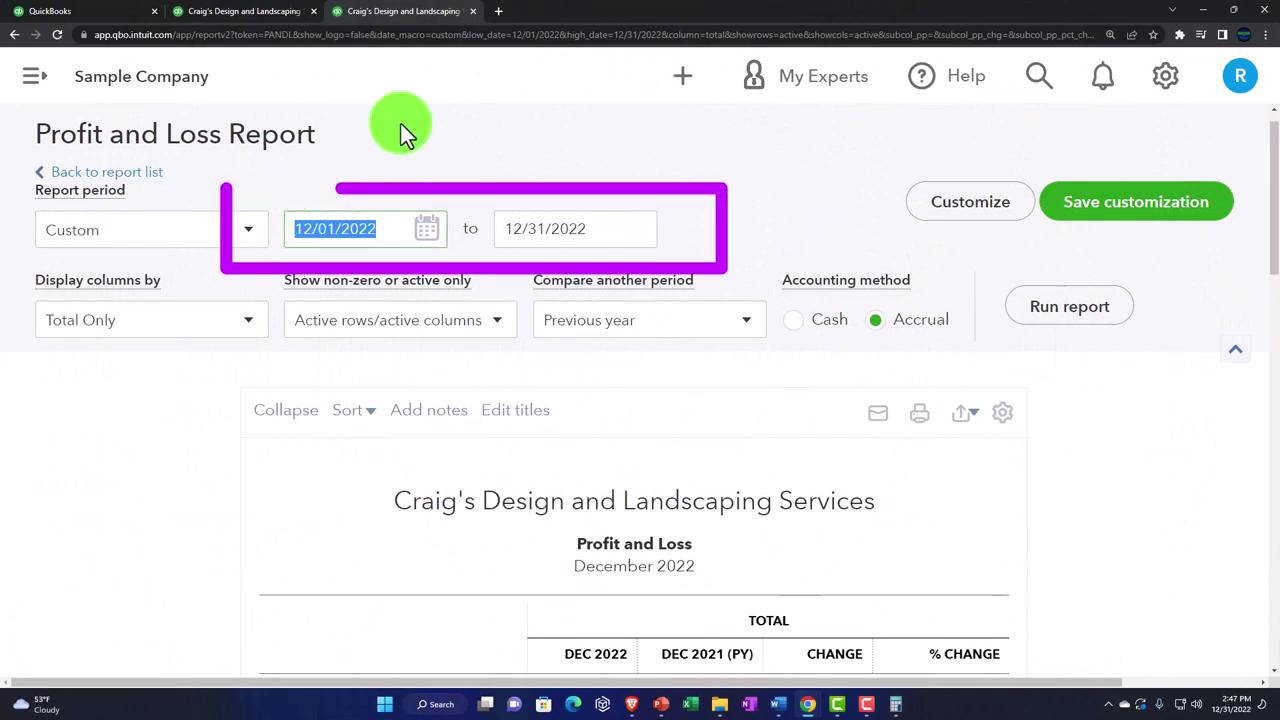
text(10)
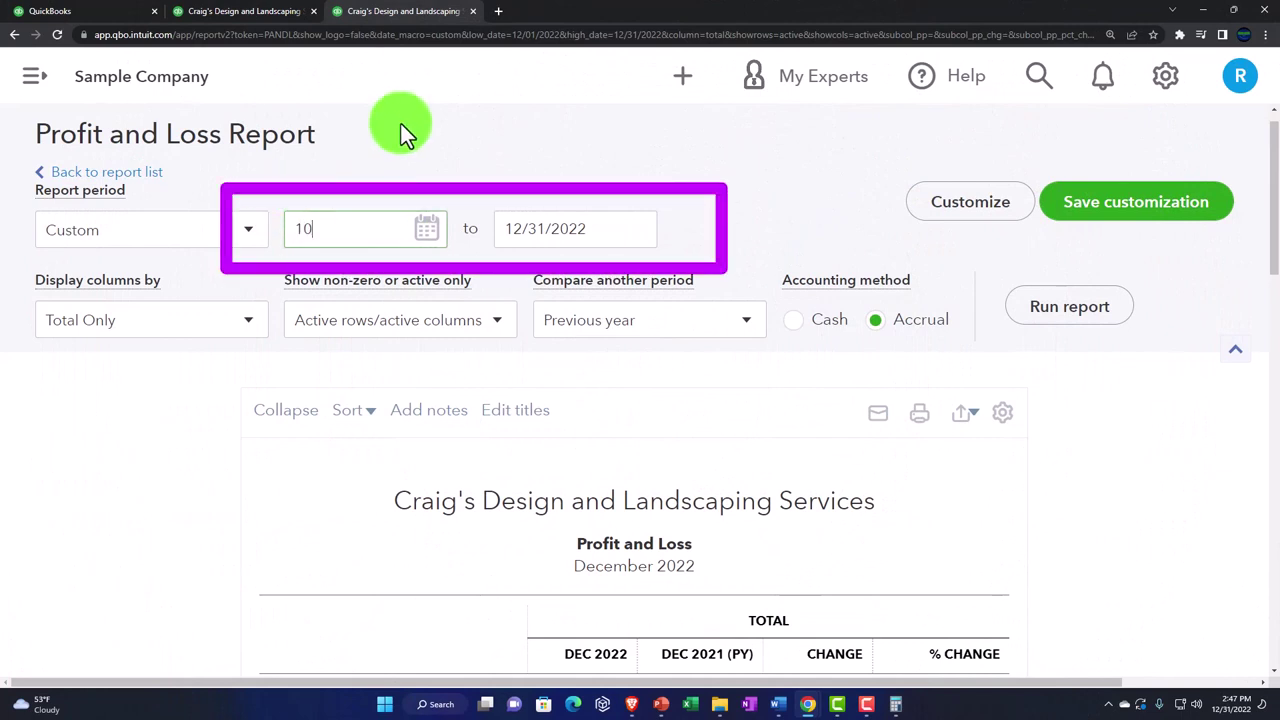
text(/01/2022)
key(Tab)
text(123122)
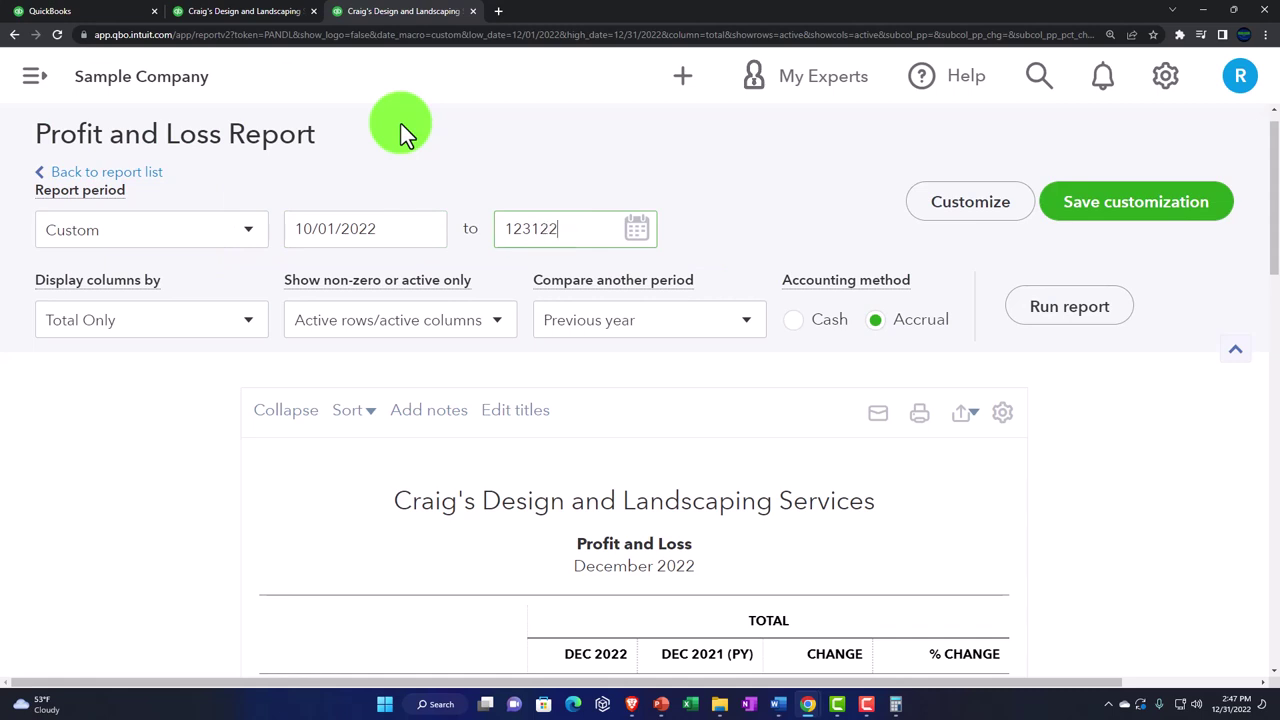
key(Tab)
click(1040, 305)
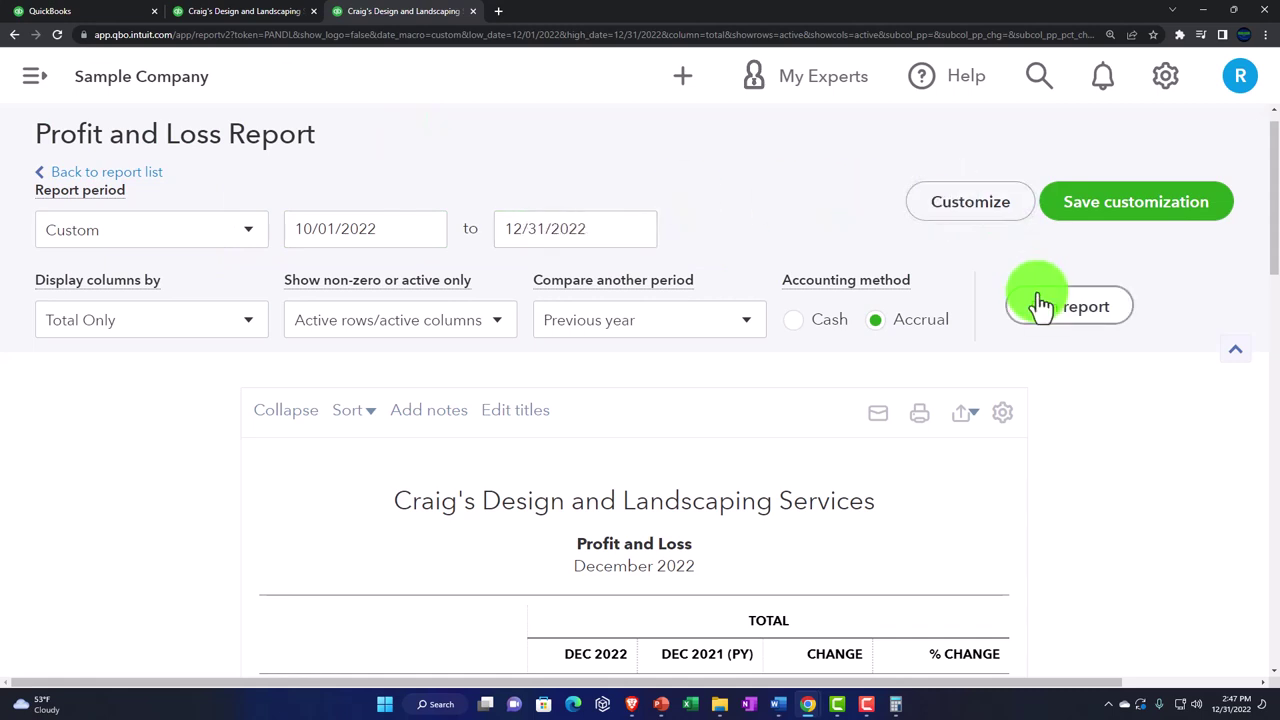
scroll(1040, 305, down, 3)
scroll(1040, 303, down, 2)
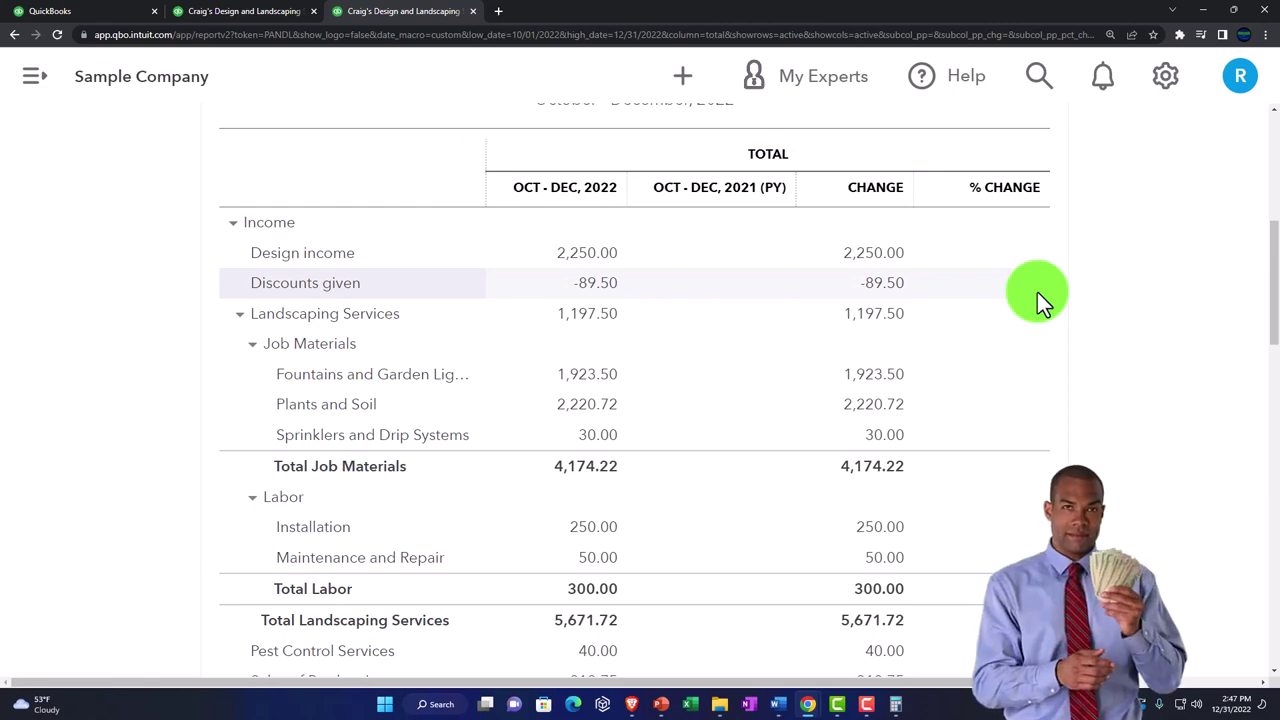
scroll(1037, 292, up, 5)
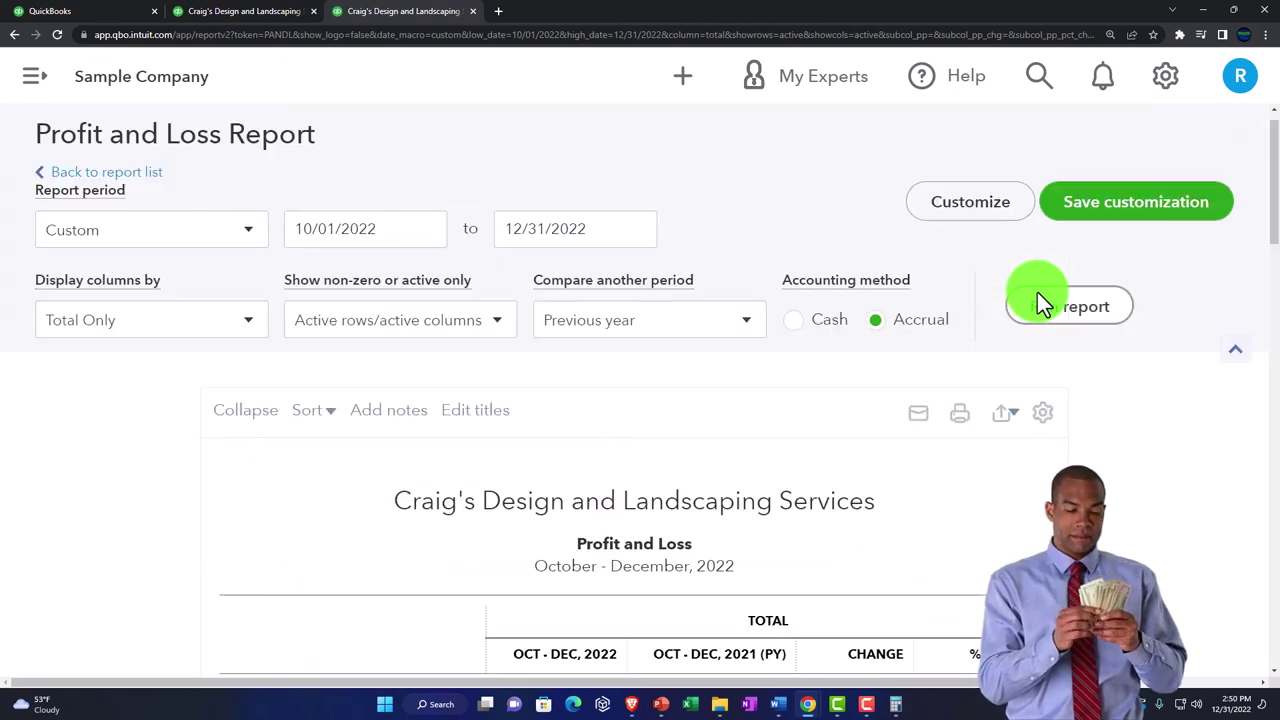
Remove the previous-year comparison from the October to December 2022 Profit and Loss.
click(748, 330)
scroll(777, 497, down, 1)
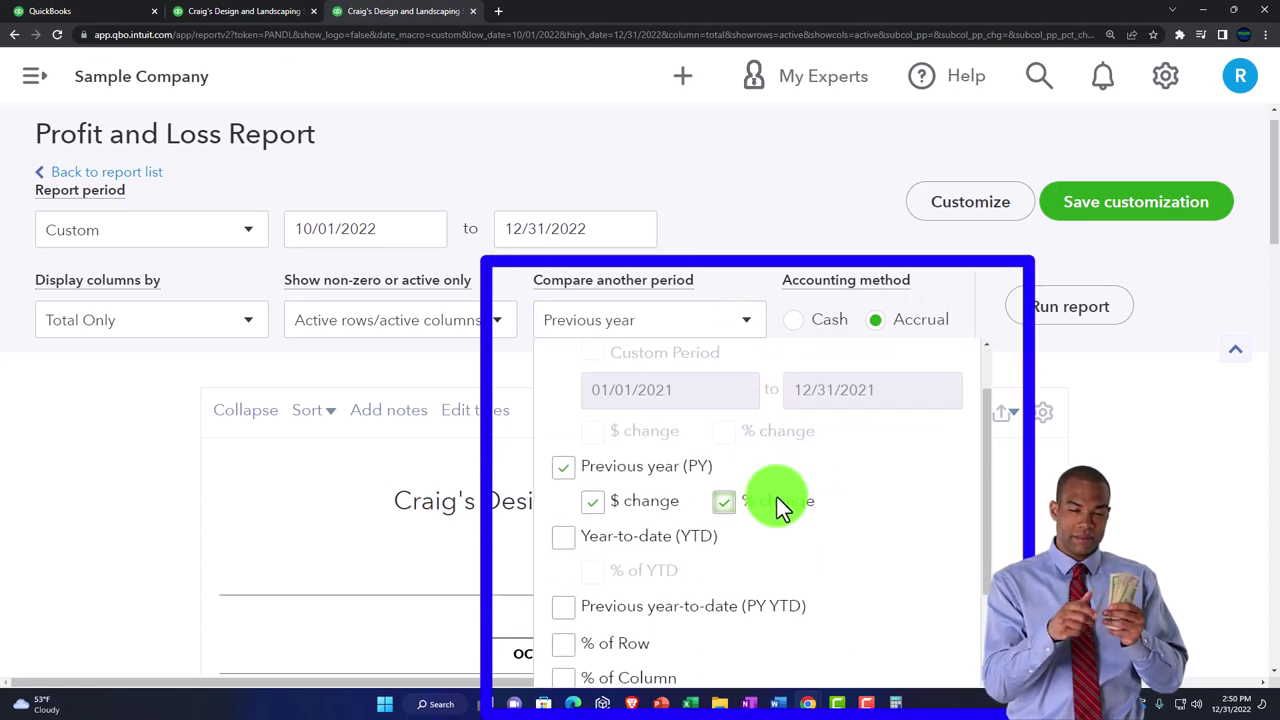
scroll(777, 497, down, 1)
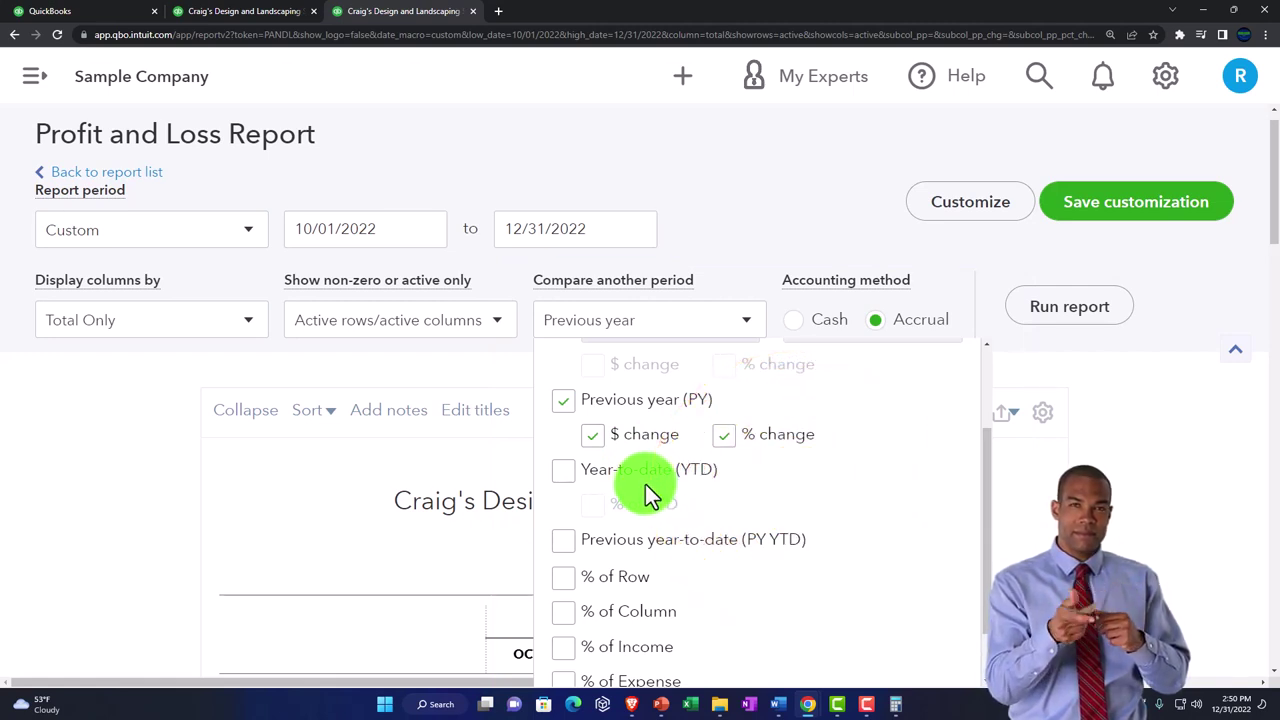
click(566, 404)
click(159, 432)
scroll(159, 432, down, 3)
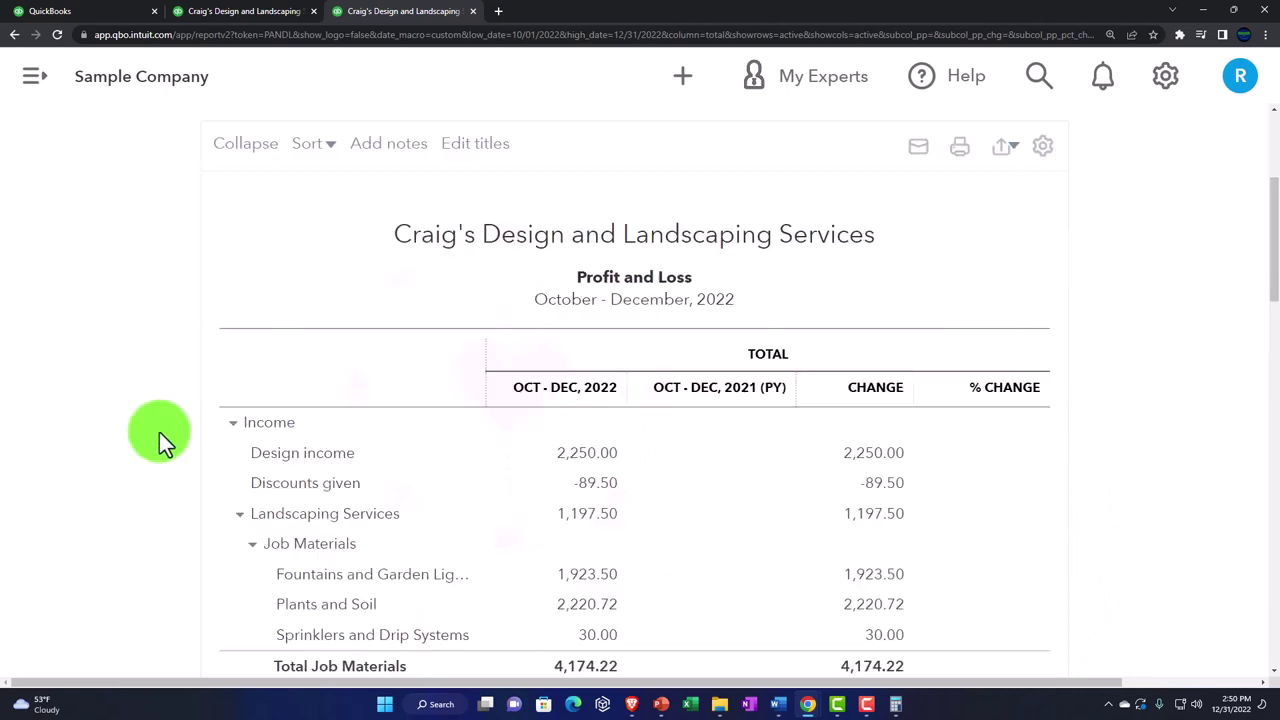
Set the report period to 12/01/2022 through 12/31/2022 and run the Profit and Loss without a comparison.
scroll(192, 393, up, 3)
click(310, 220)
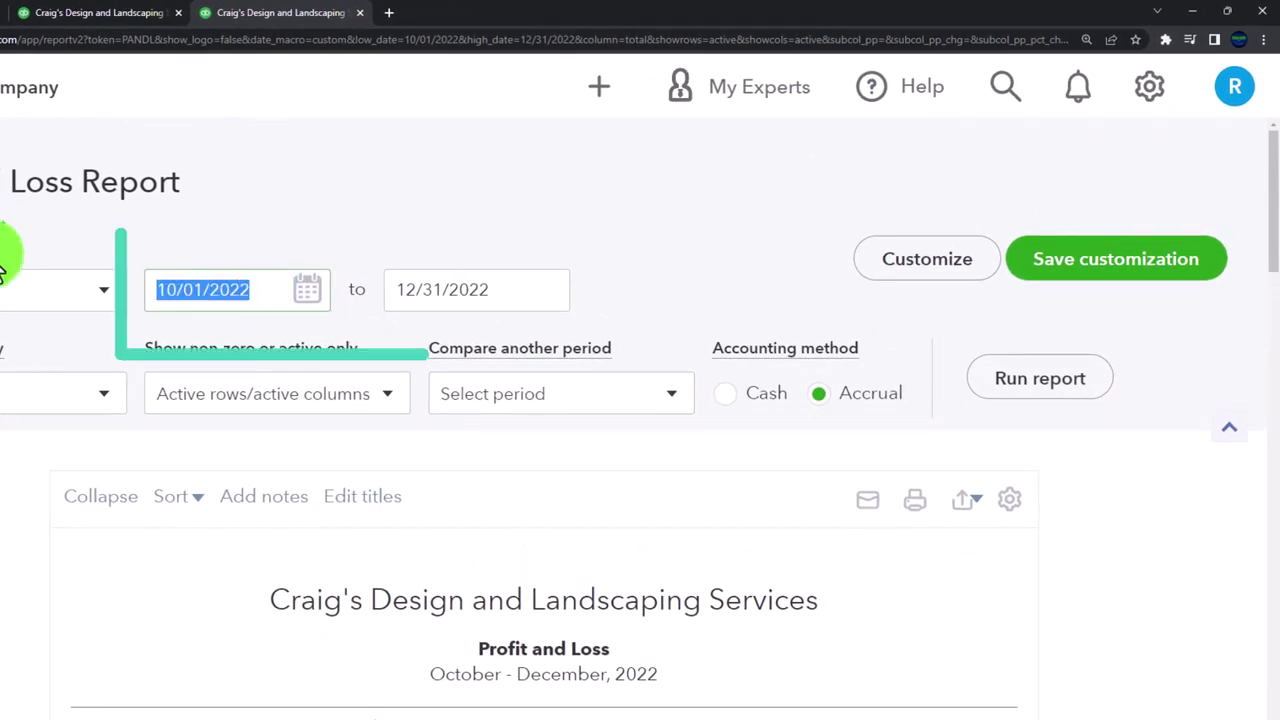
text(12)
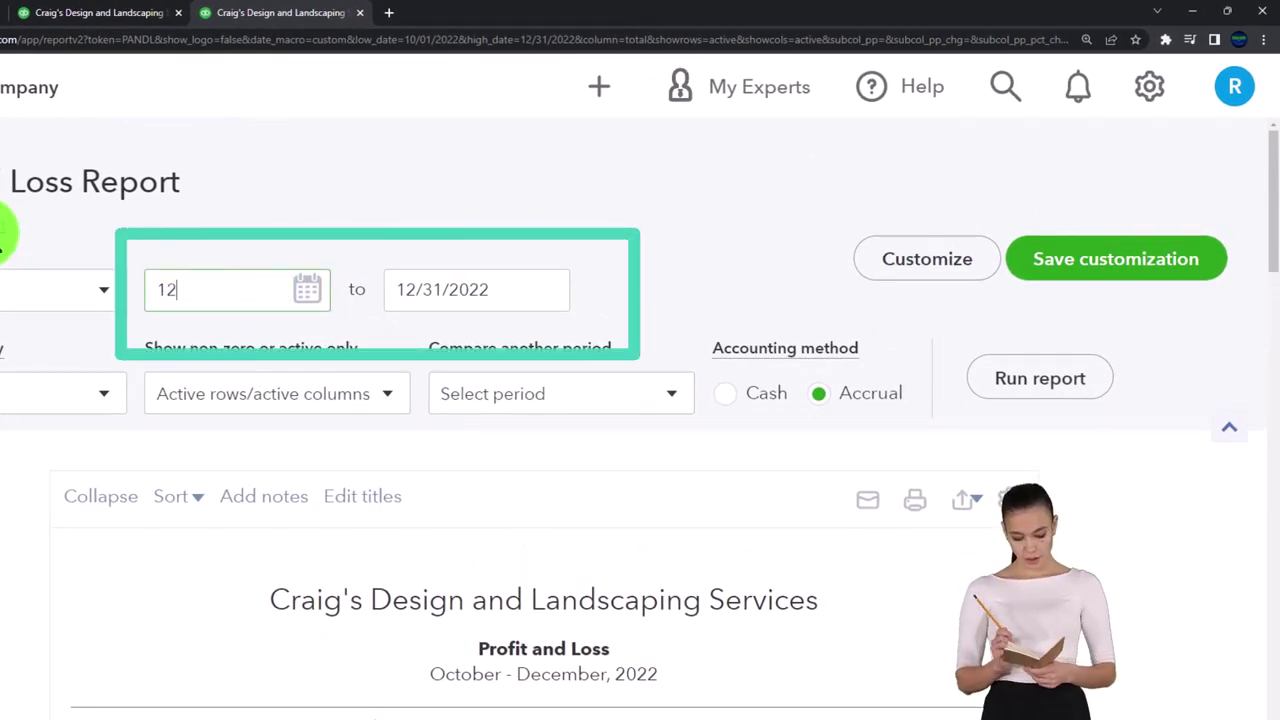
key(Tab)
text(123)
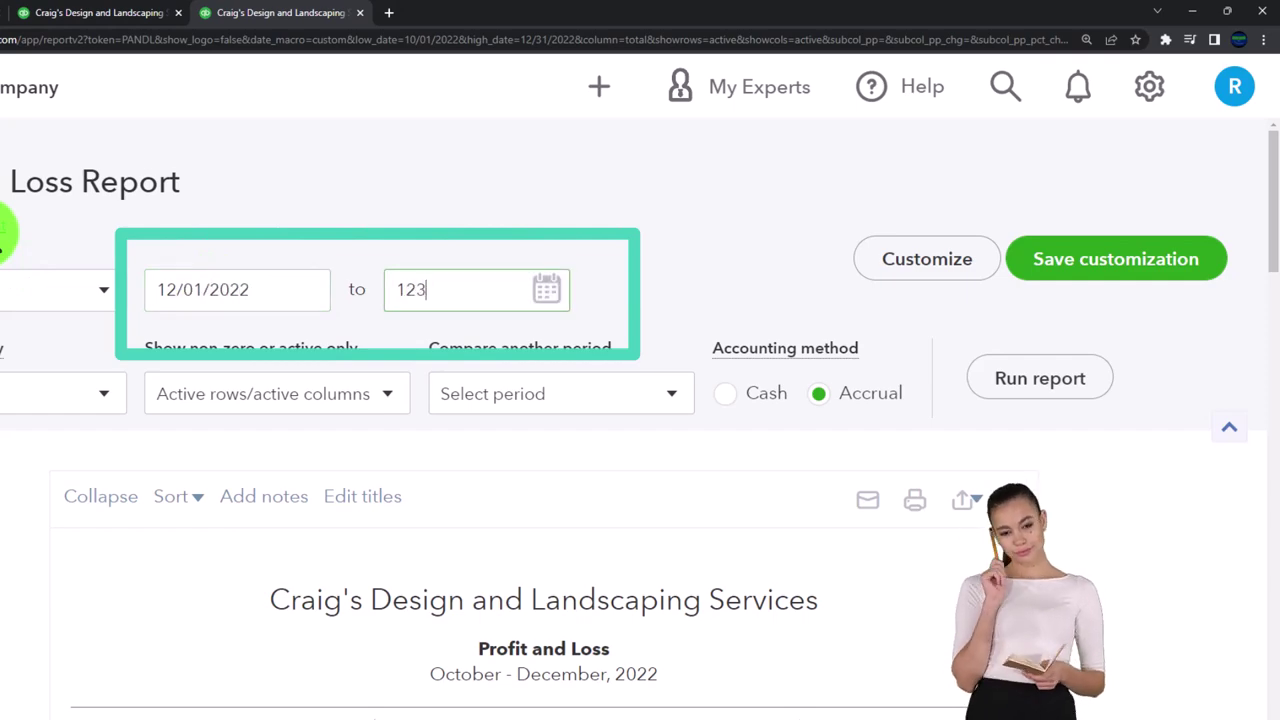
key(Tab)
click(1030, 386)
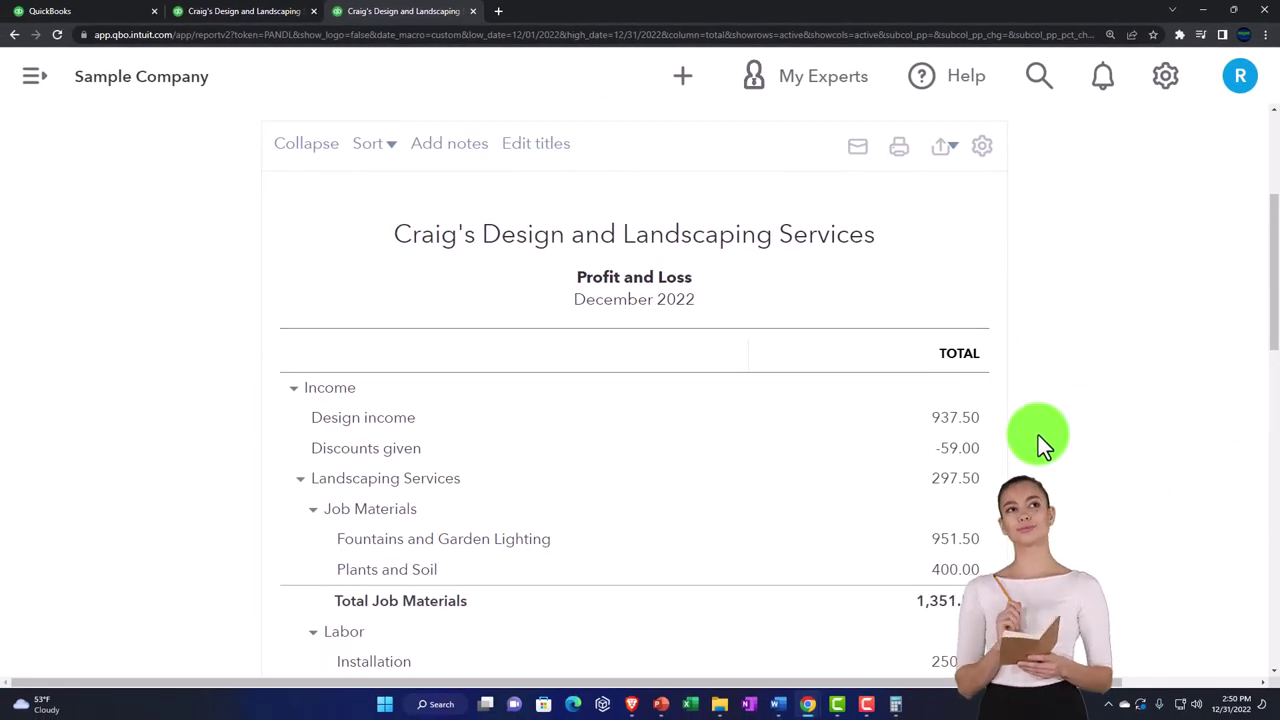
Add the year-to-date comparison with the % of YTD column to the December 2022 Profit and Loss and run the report.
scroll(1038, 435, up, 3)
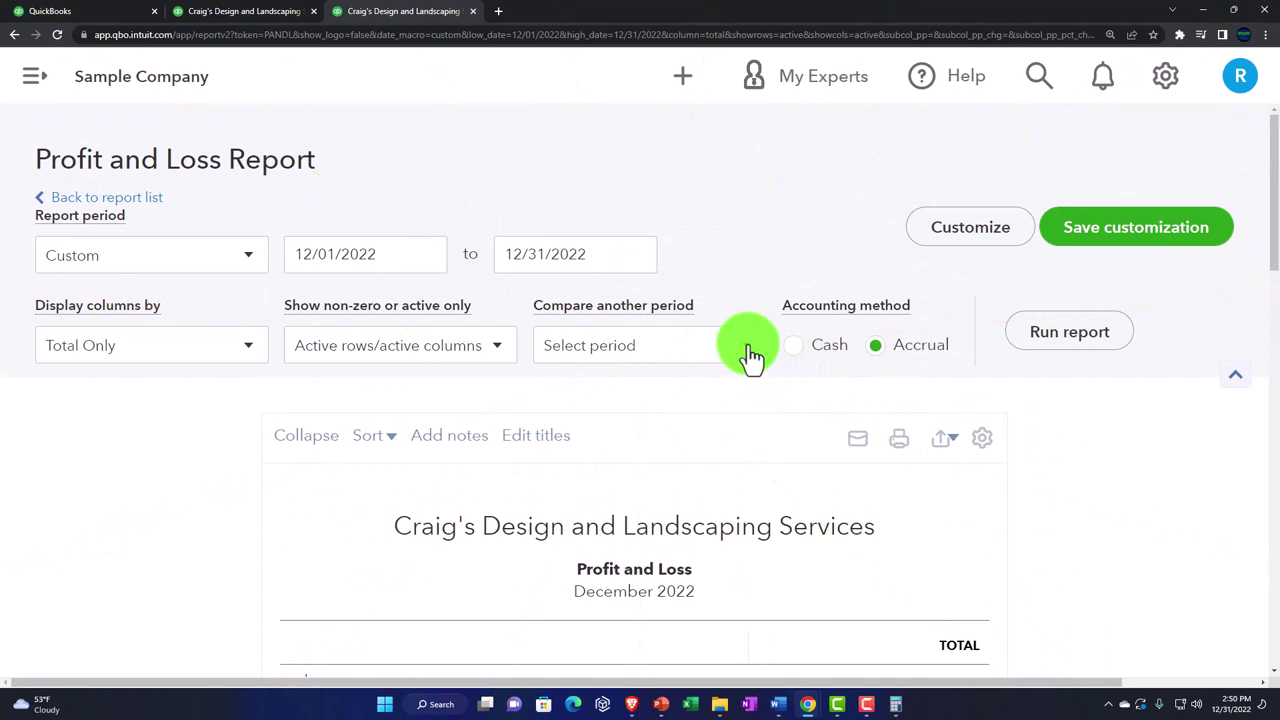
click(752, 352)
scroll(718, 440, down, 2)
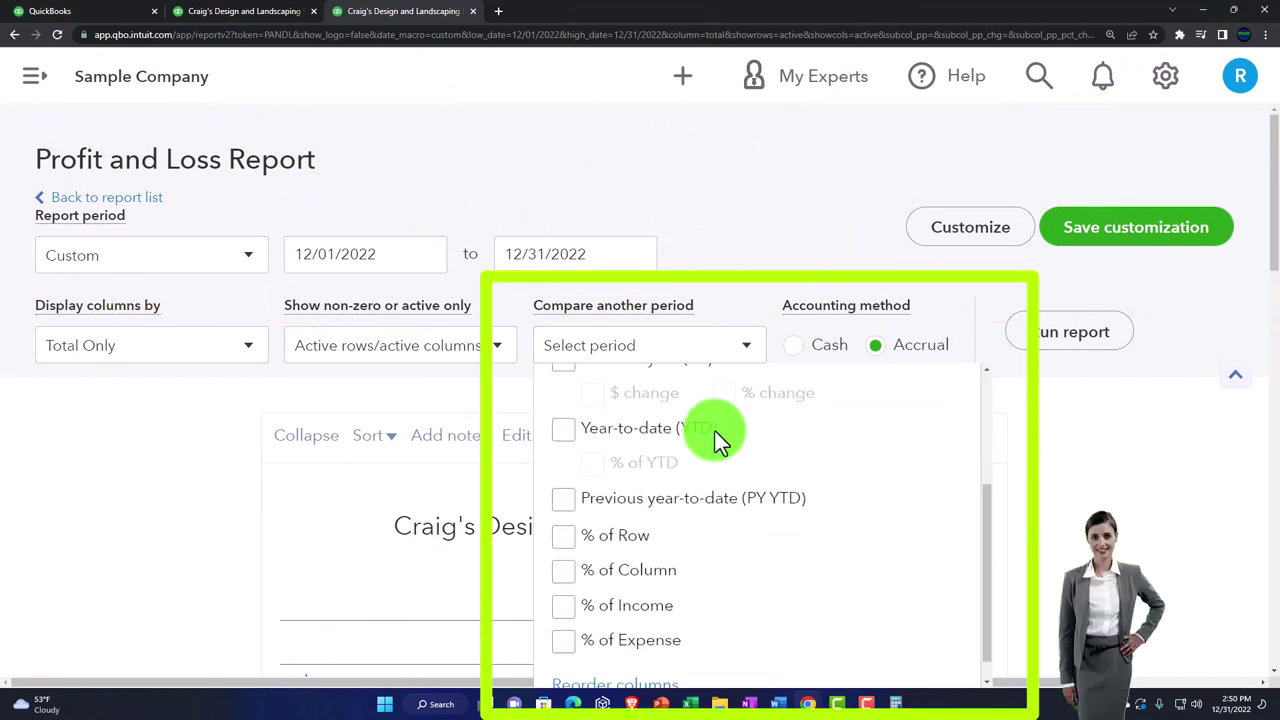
scroll(716, 452, up, 1)
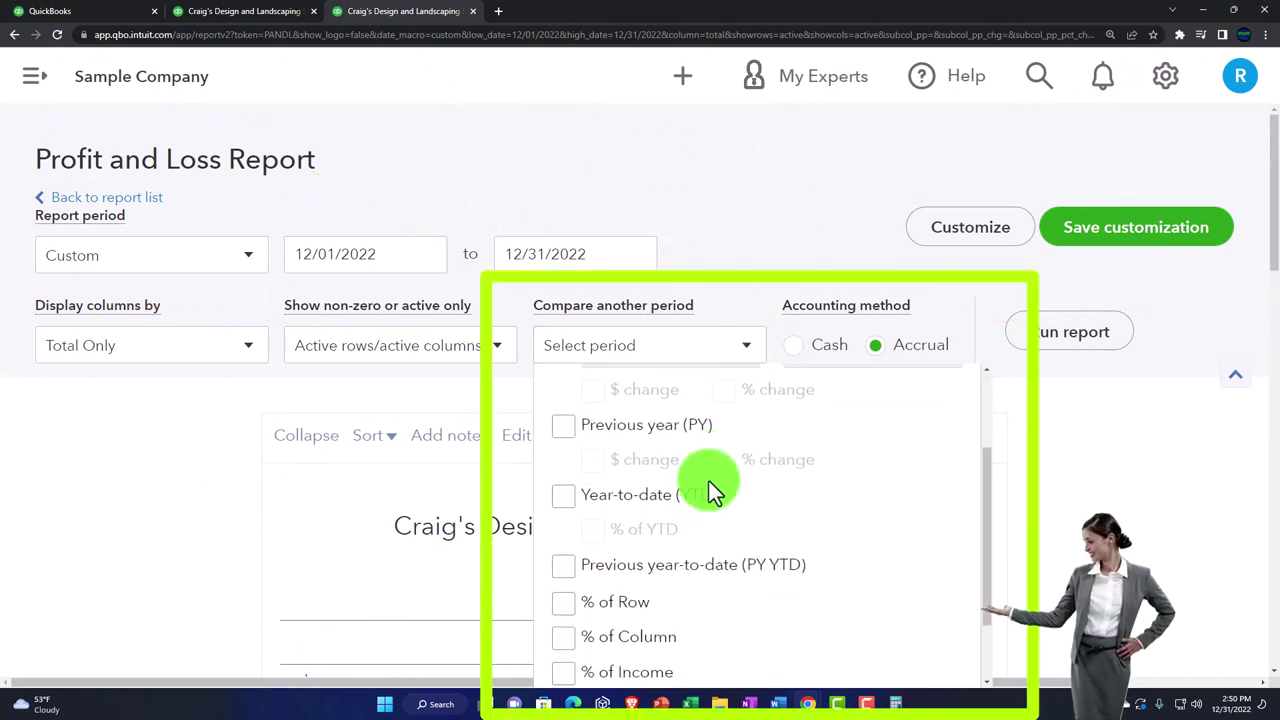
click(709, 490)
scroll(710, 500, up, 1)
scroll(708, 523, up, 1)
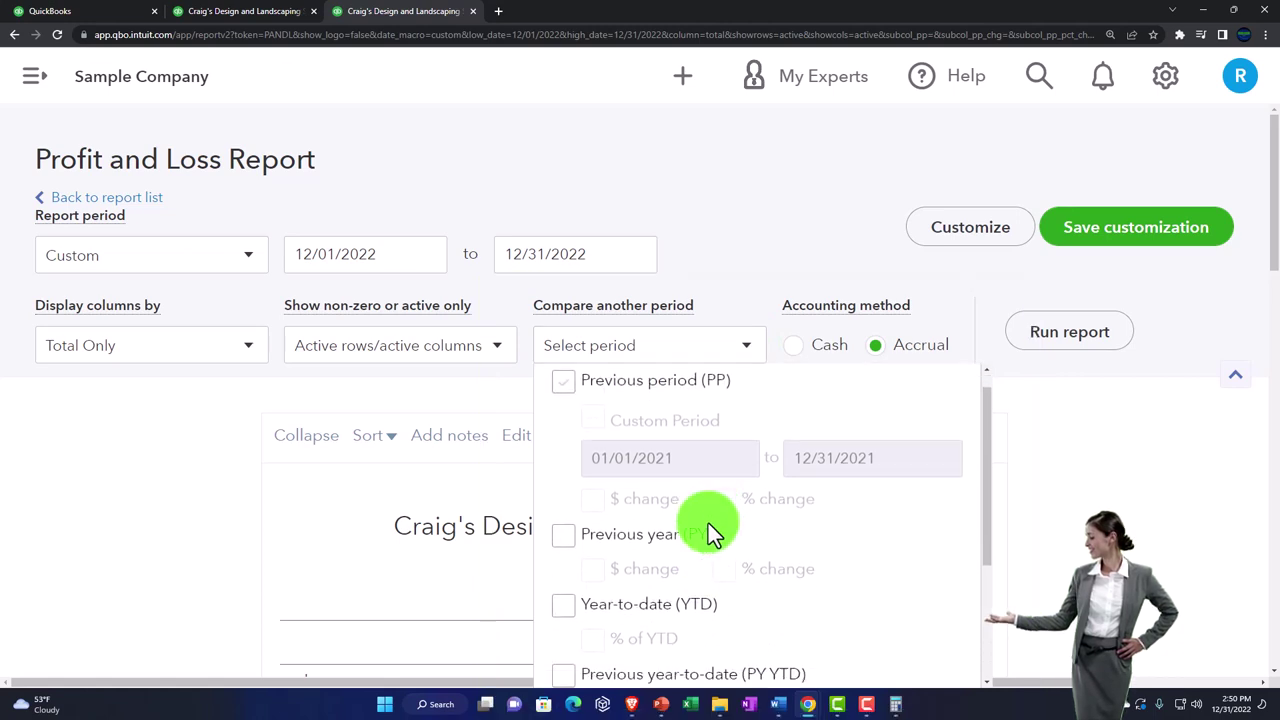
scroll(708, 523, down, 2)
click(565, 500)
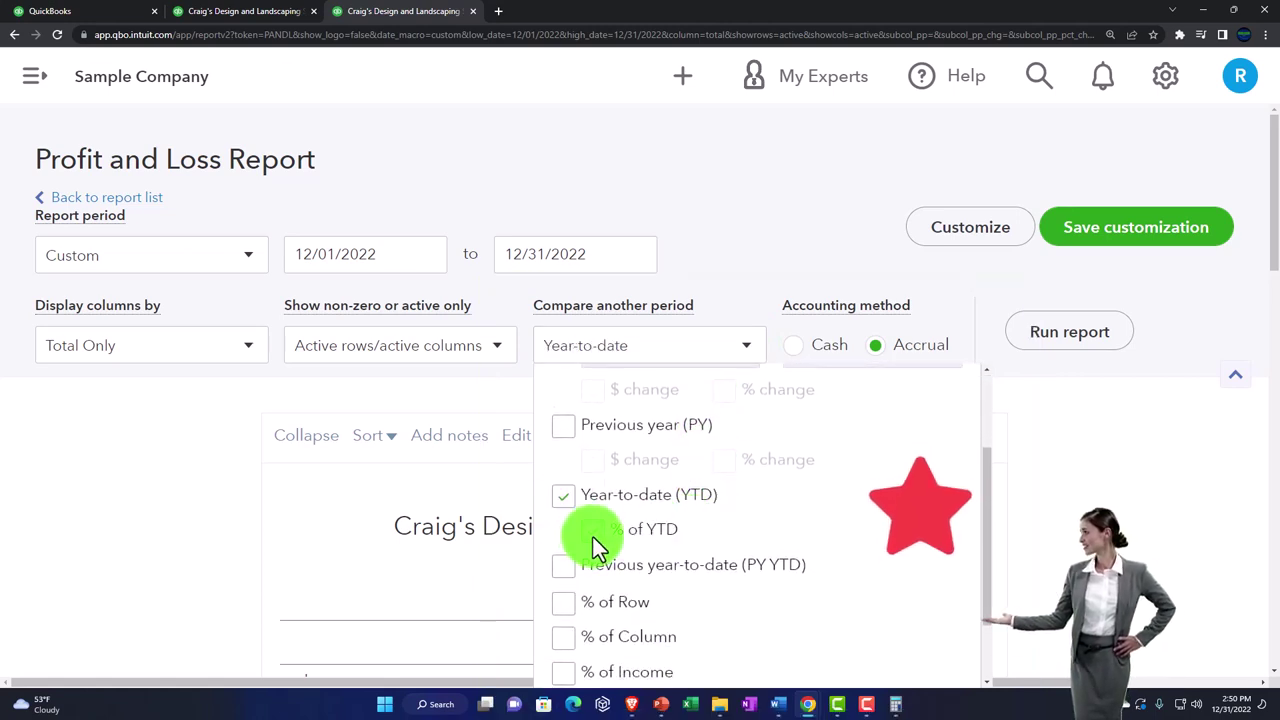
click(1086, 332)
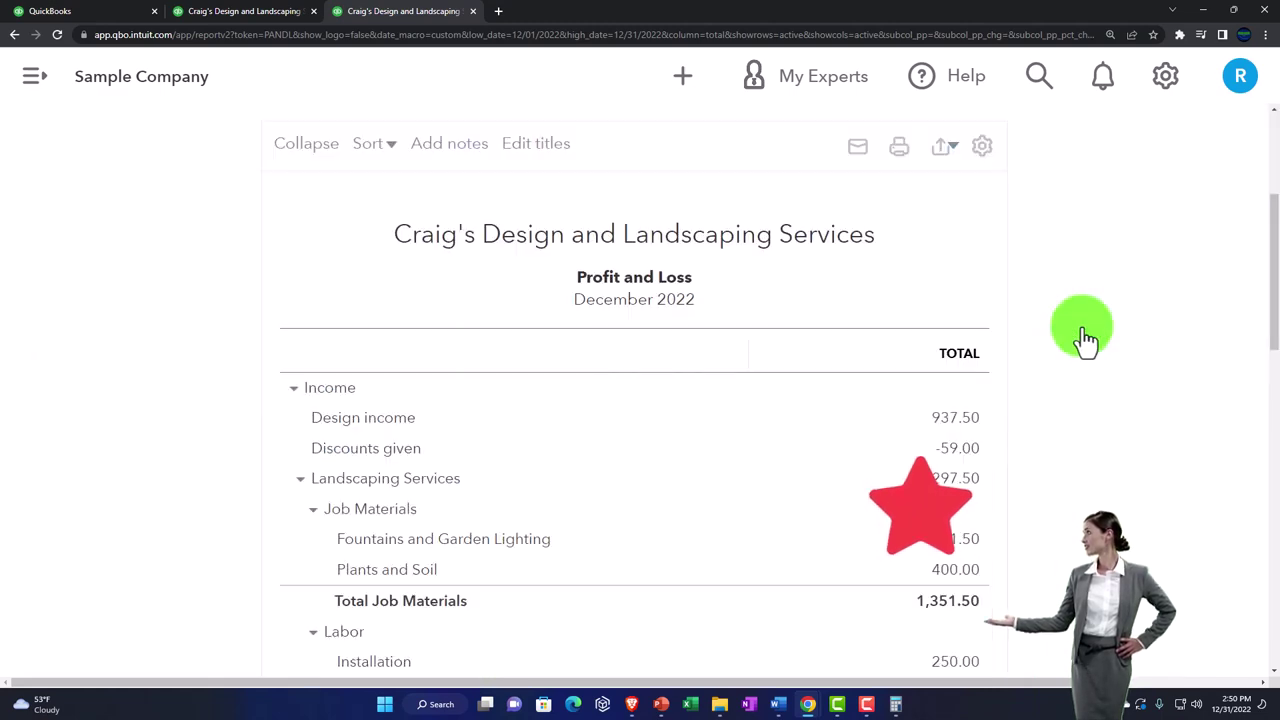
scroll(1085, 300, up, 1)
click(1086, 172)
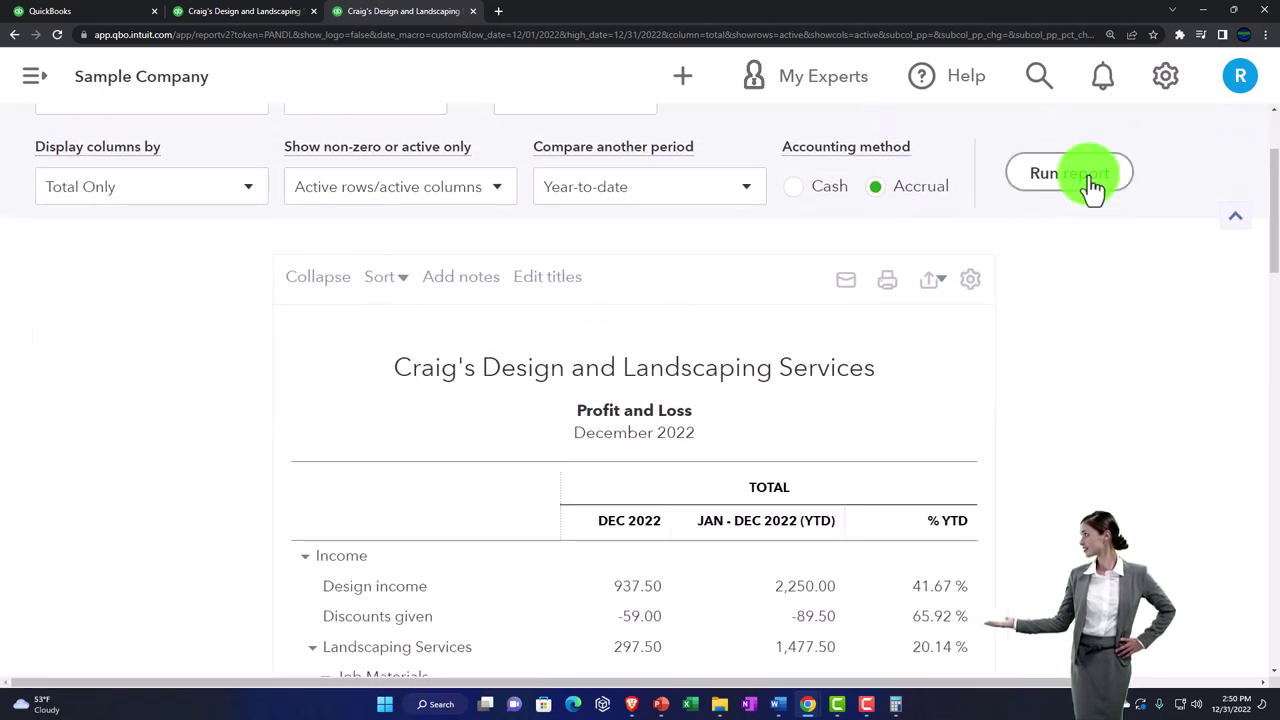
Check the Total Job Materials year-to-date percentage by dividing 1,351.50 by 4,736.47 in the calculator, and close the calculator.
scroll(1086, 186, down, 3)
scroll(1102, 279, down, 1)
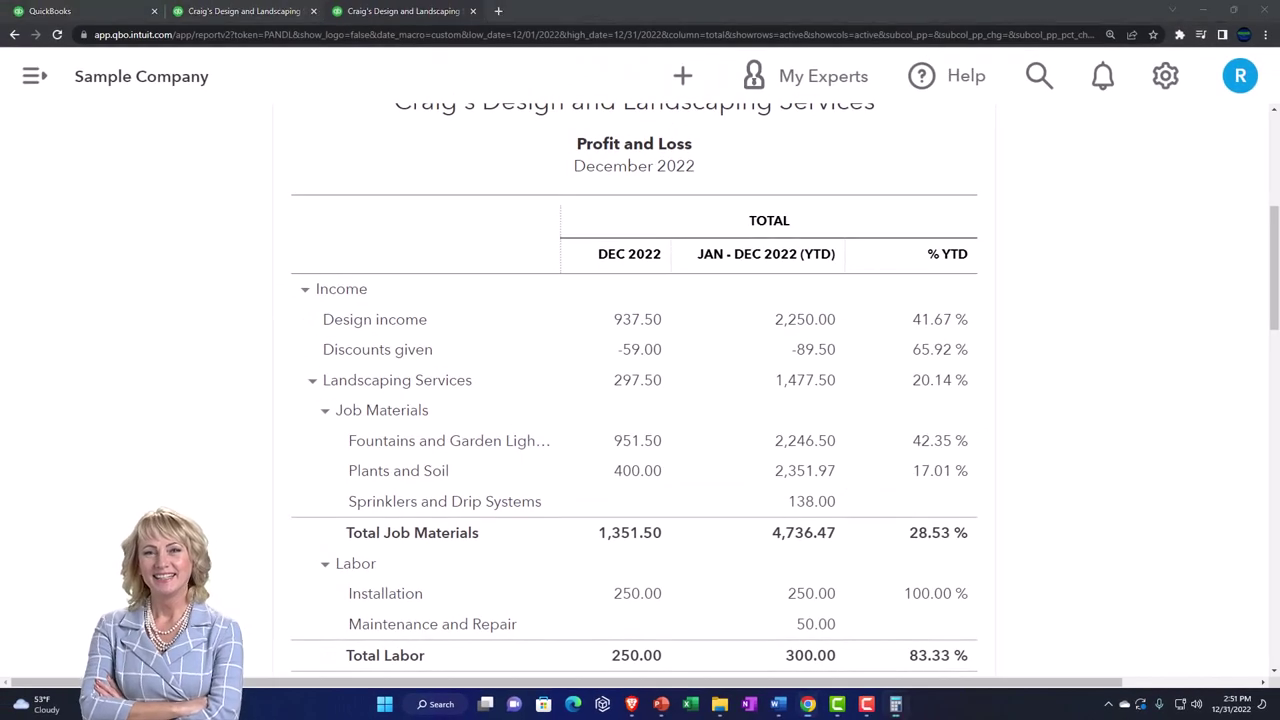
drag(1061, 305, 940, 544)
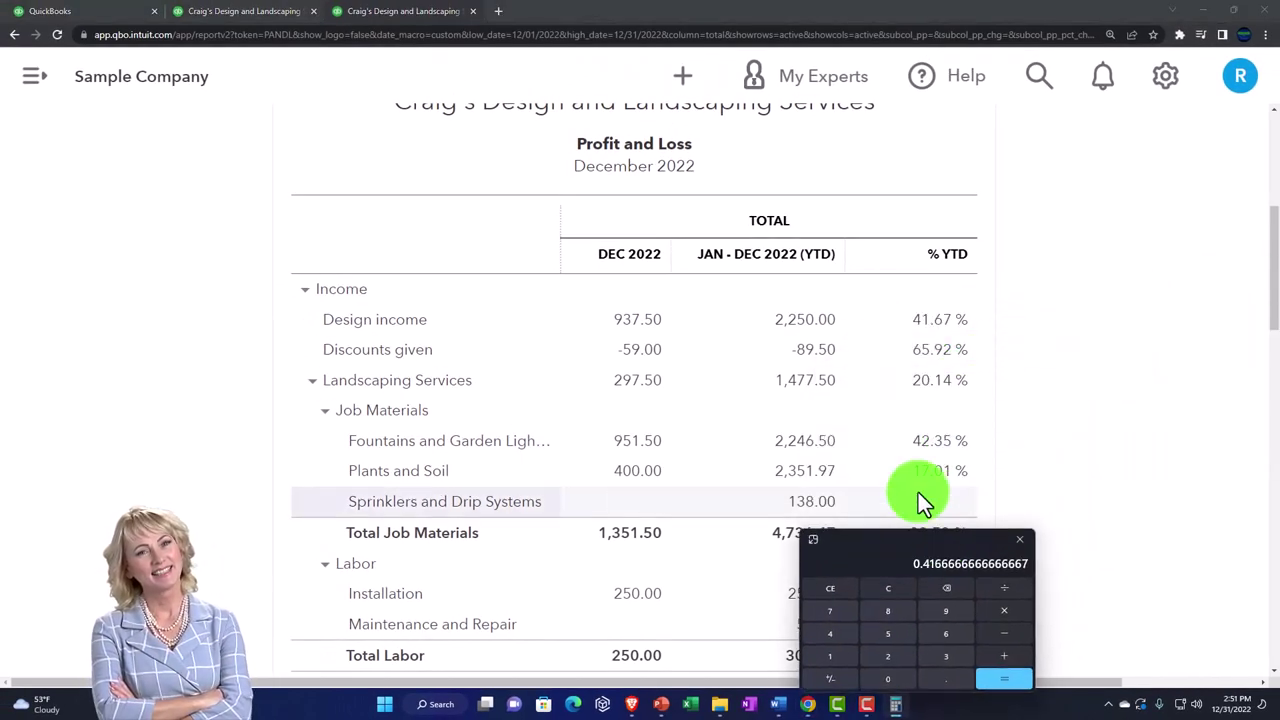
scroll(918, 492, down, 2)
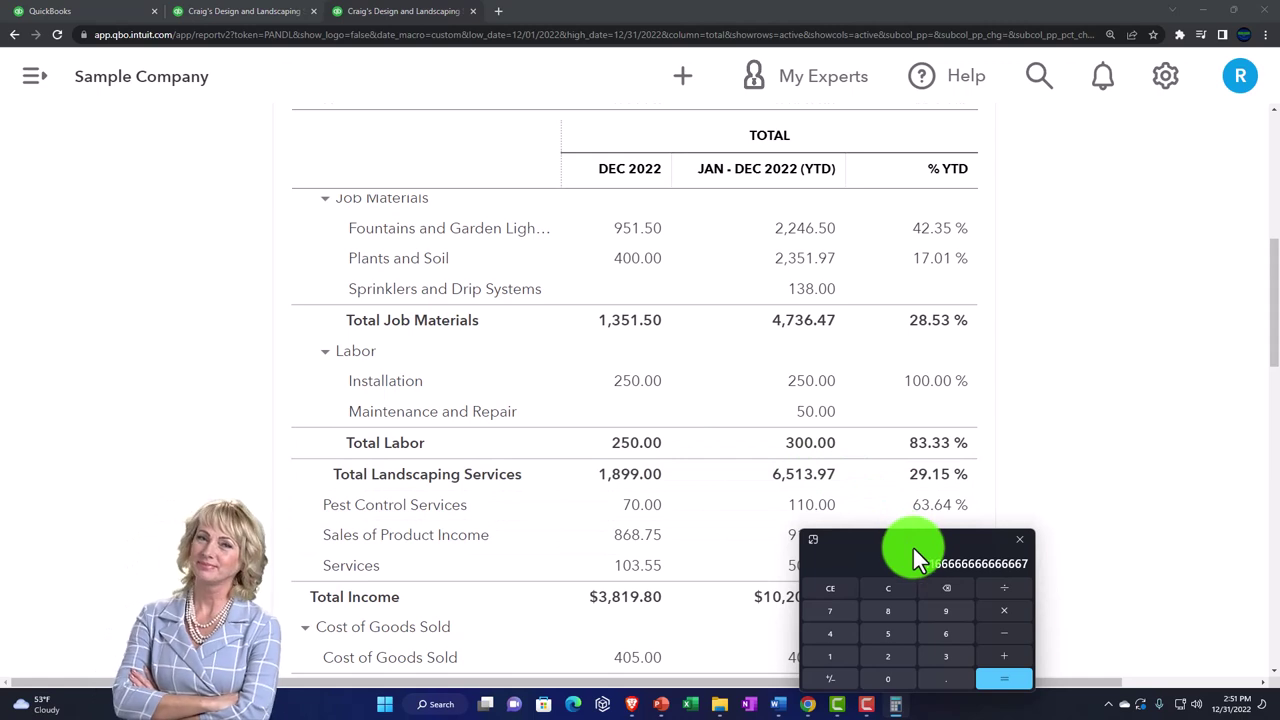
drag(914, 543, 904, 375)
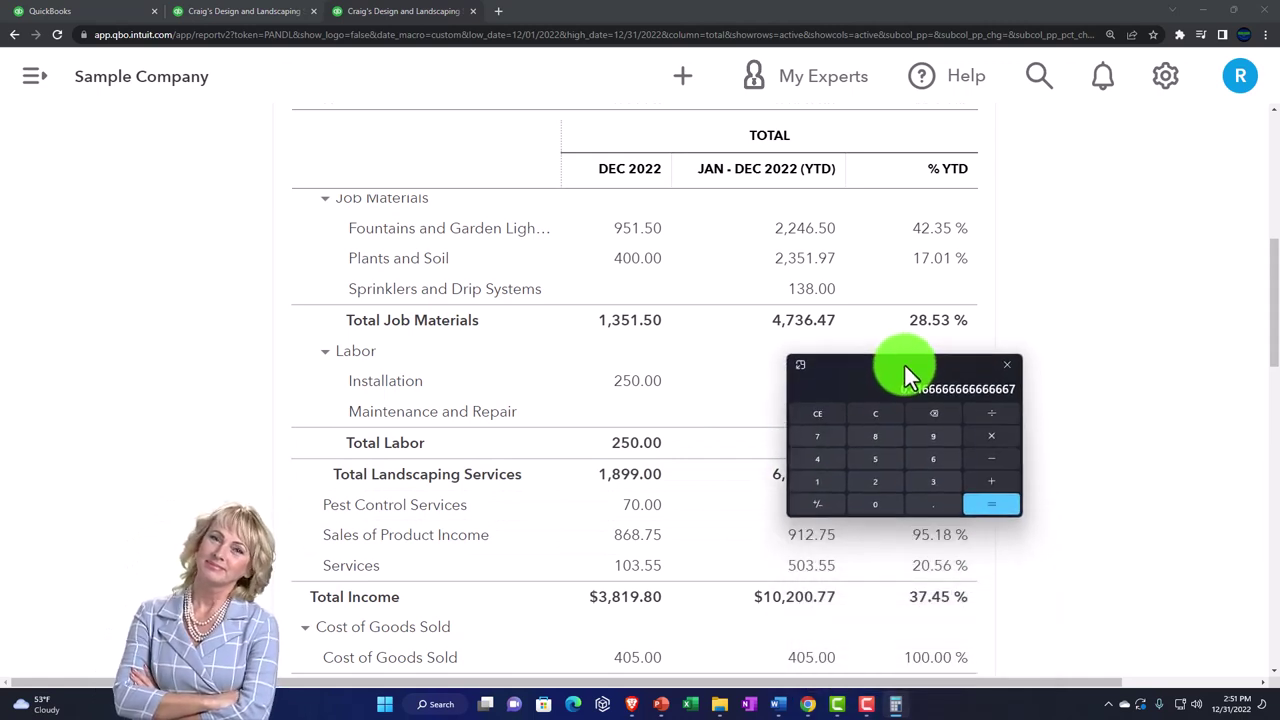
click(876, 414)
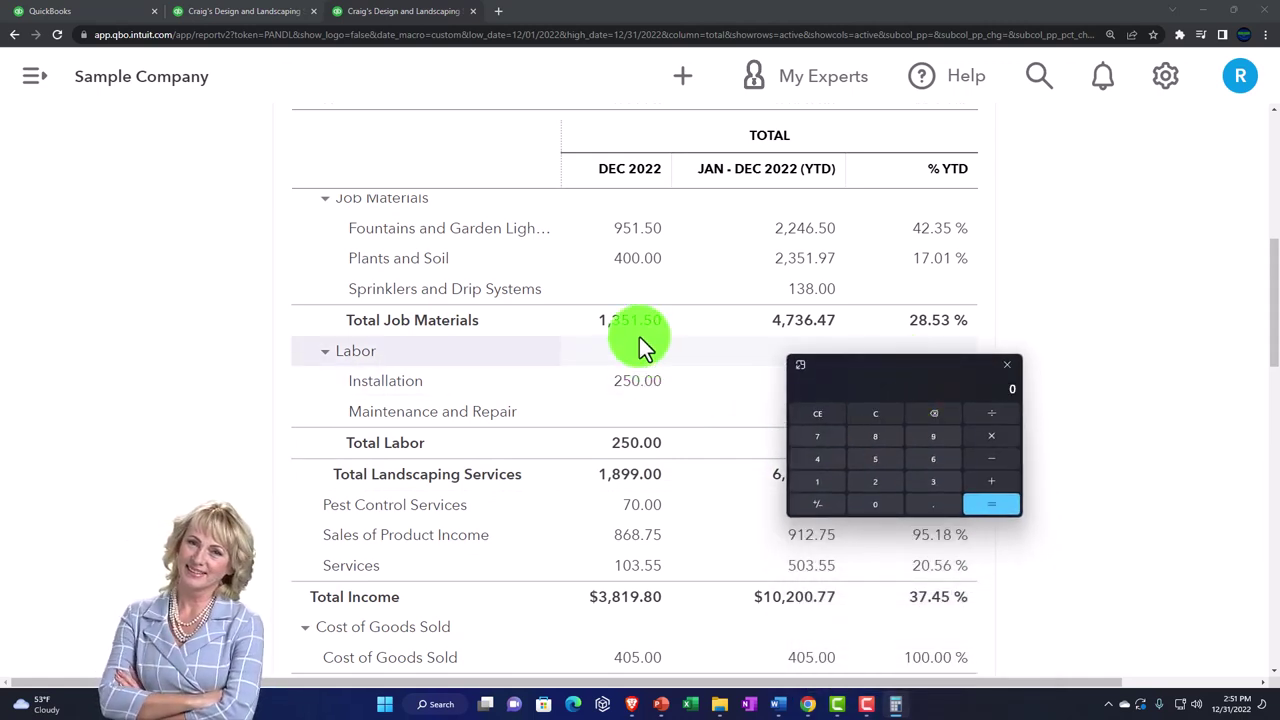
text(13)
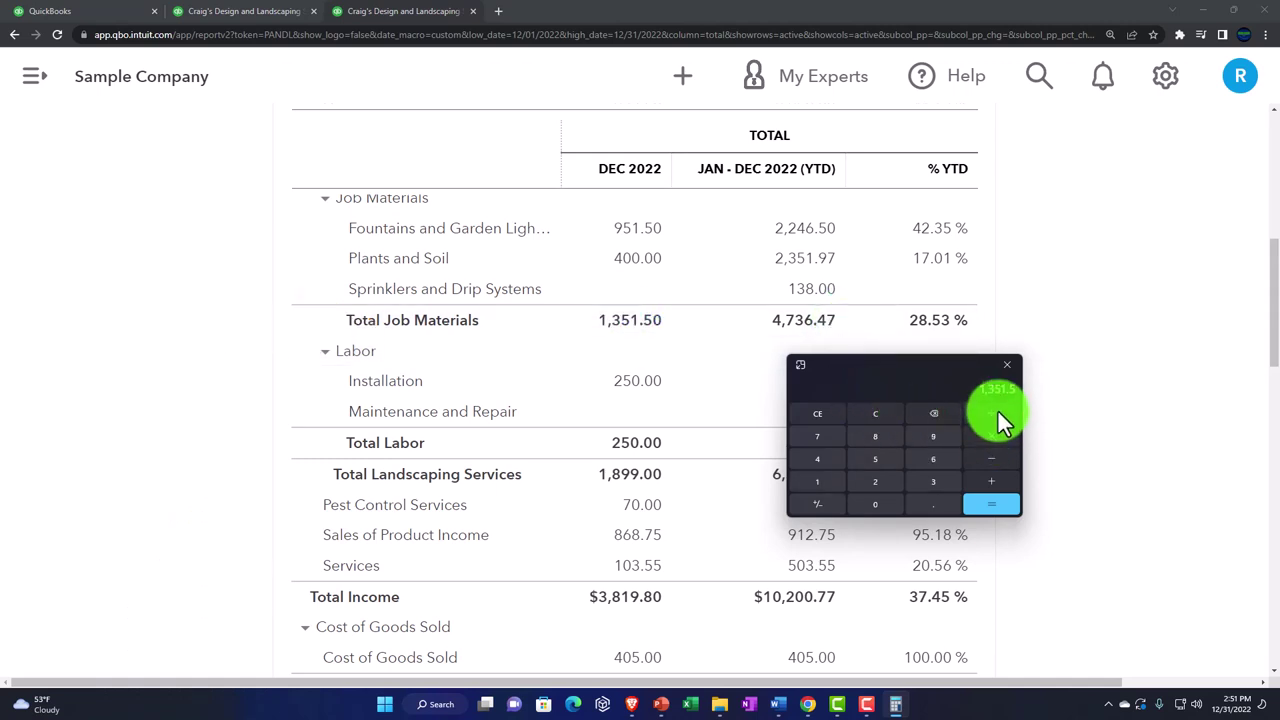
text(736.47)
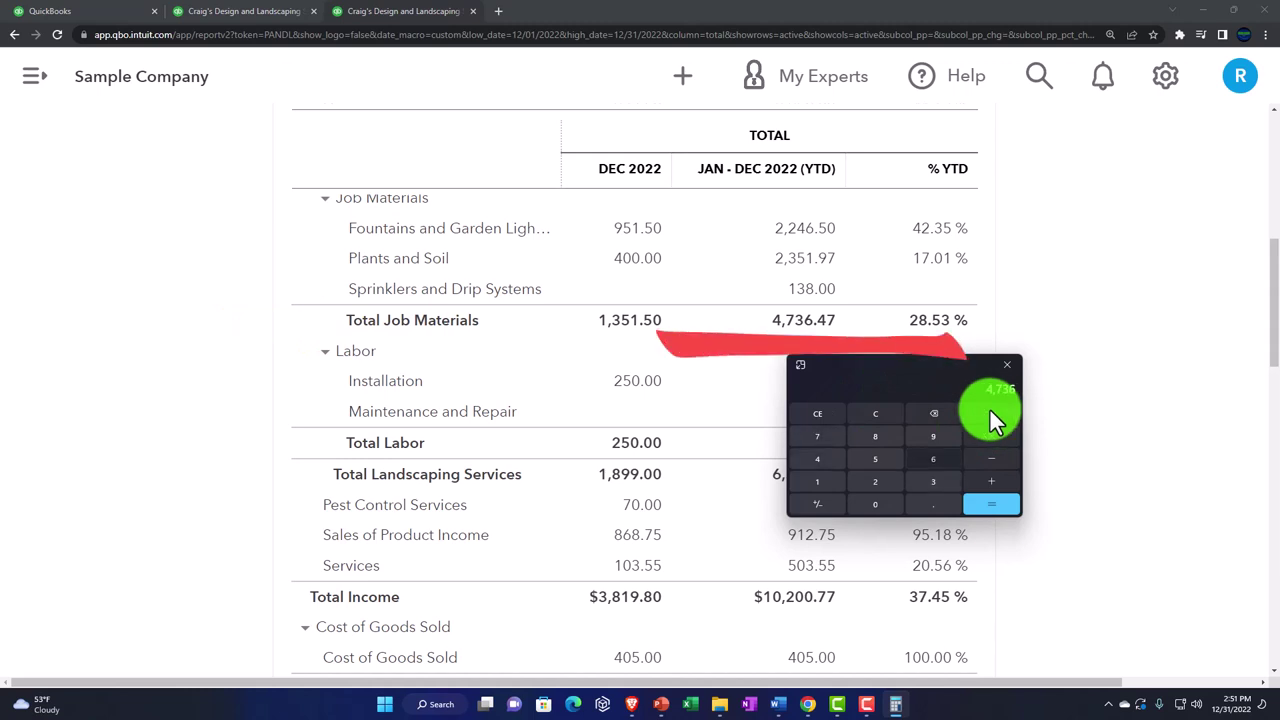
key(Return)
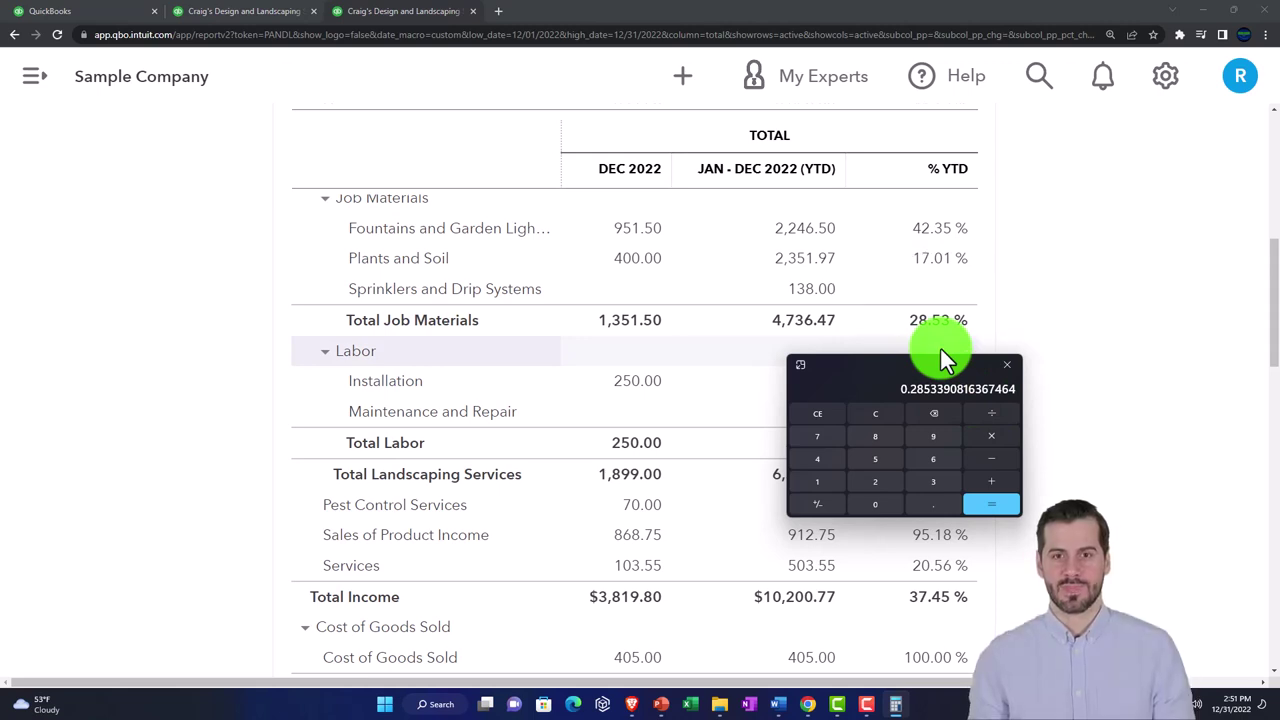
click(1007, 364)
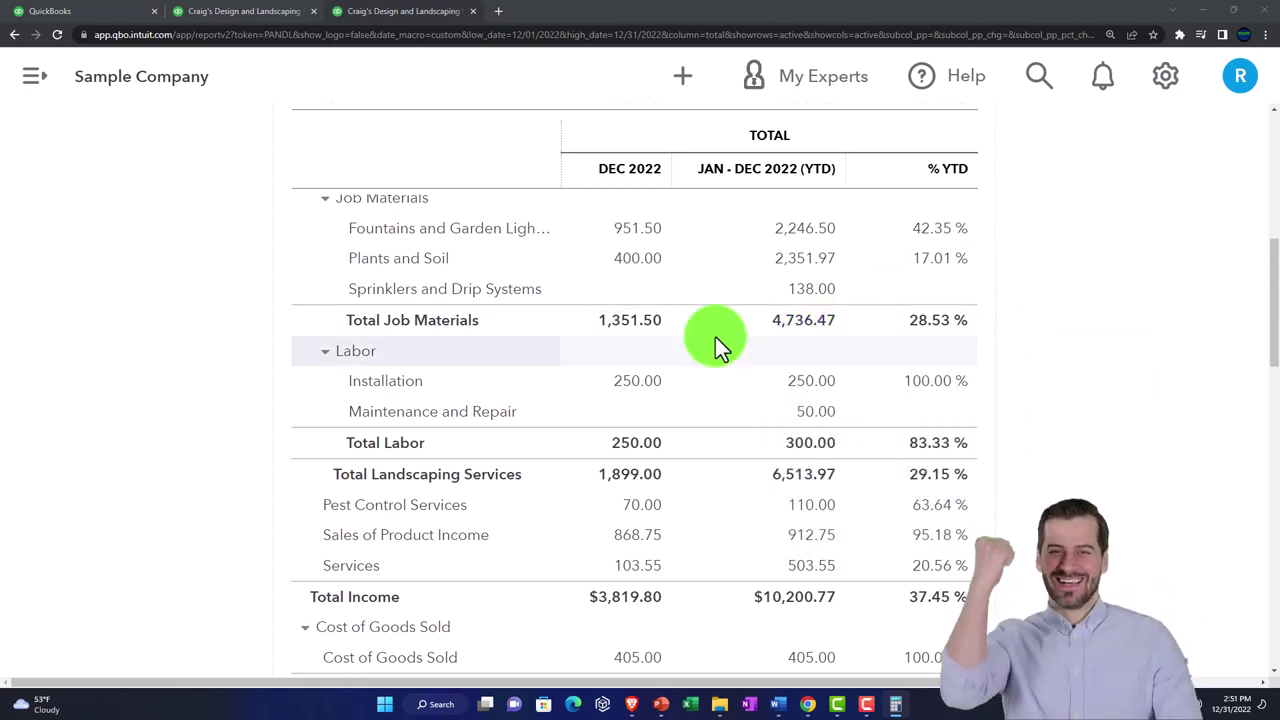
Replace the year-to-date comparison with Previous year-to-date (PY YTD) and run the December 2022 Profit and Loss.
scroll(715, 340, up, 1)
scroll(714, 342, up, 6)
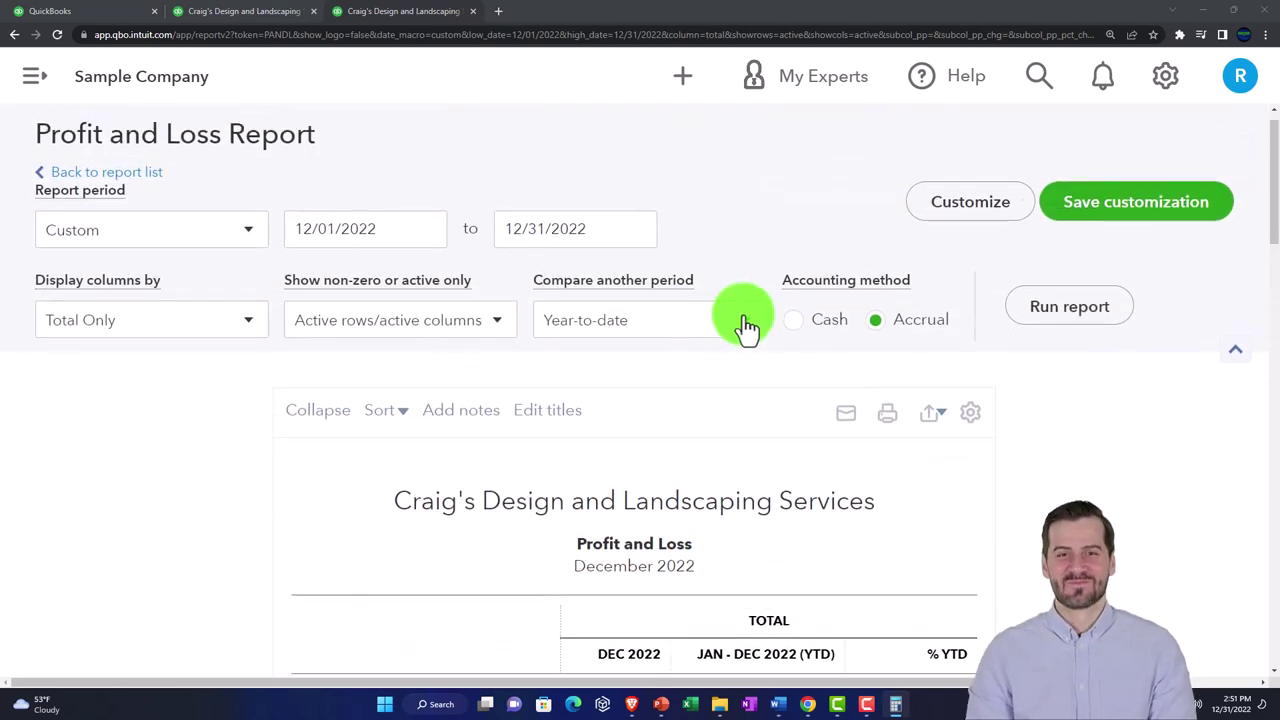
click(750, 322)
scroll(751, 394, down, 3)
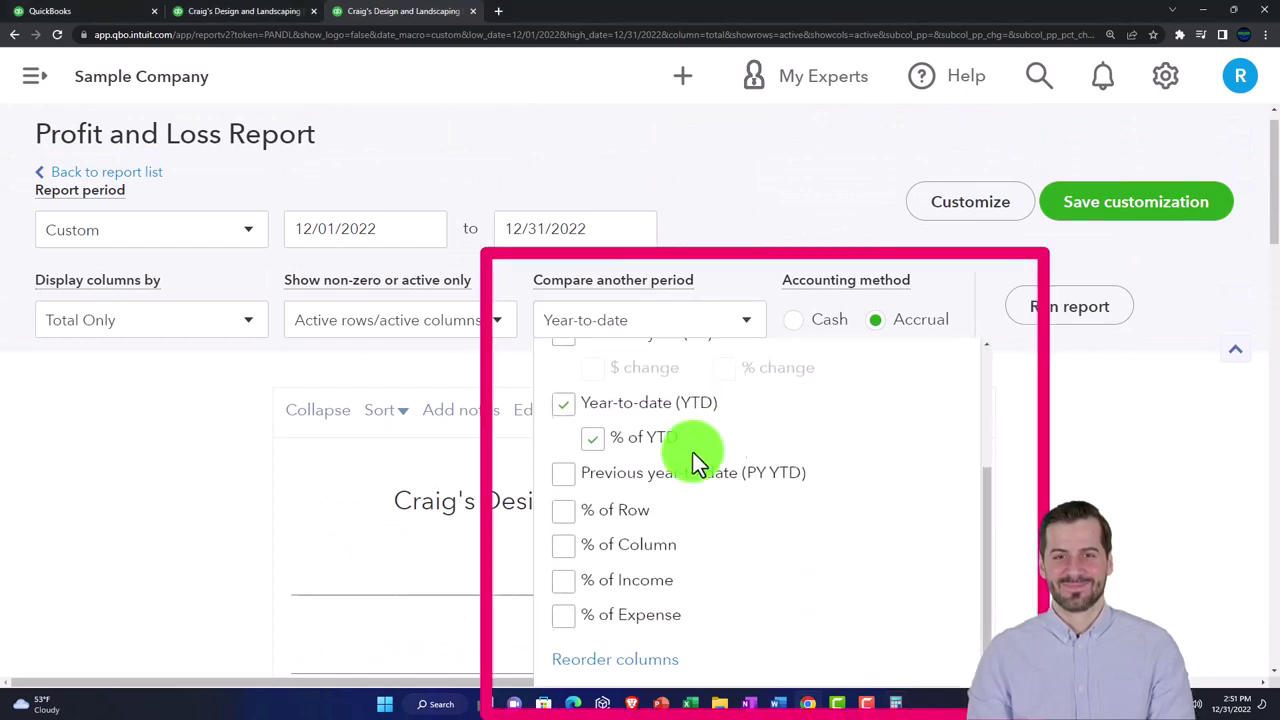
click(566, 406)
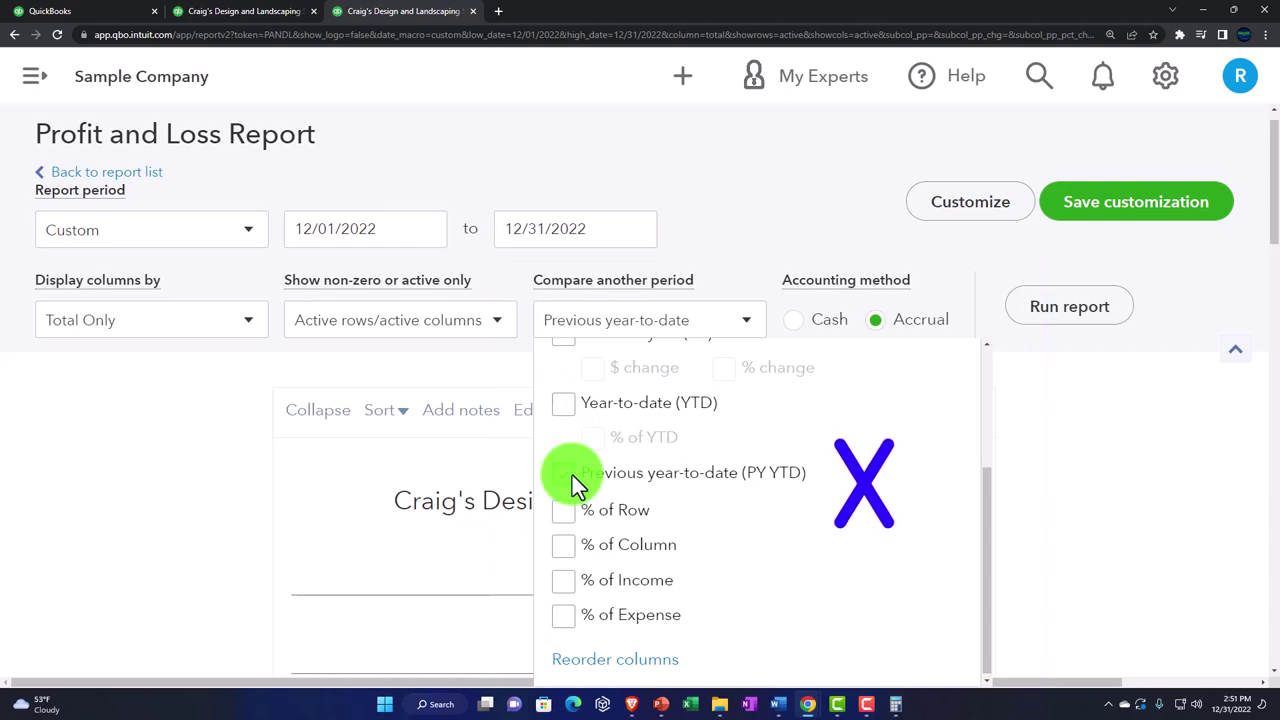
click(1066, 314)
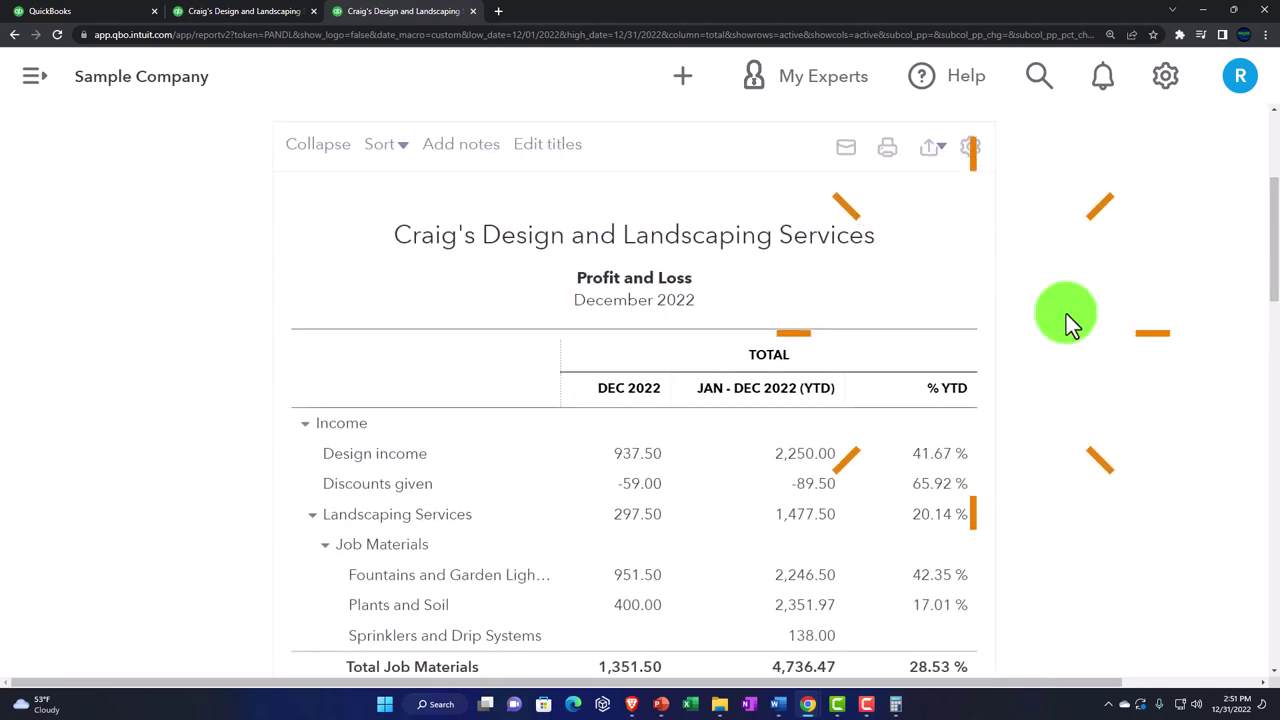
scroll(1066, 290, up, 1)
click(1072, 170)
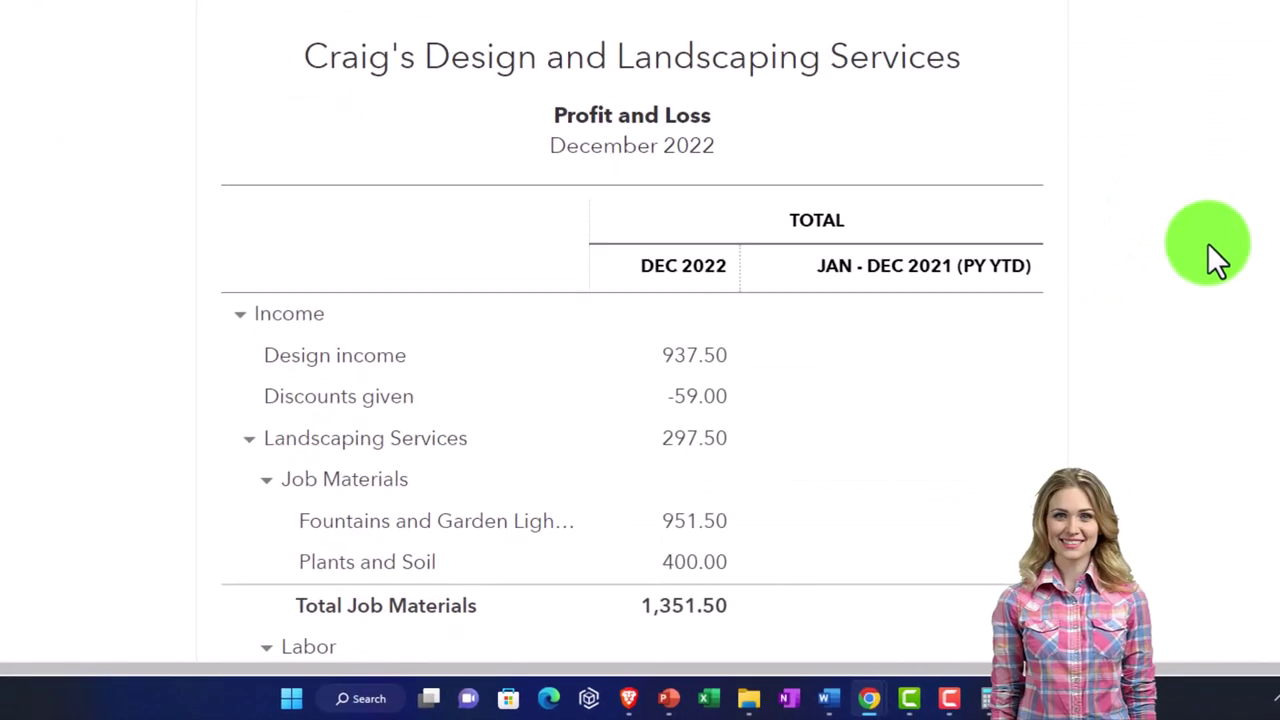
Examine the previous year-to-date comparison, the available column display options and the report period dates.
scroll(965, 480, down, 2)
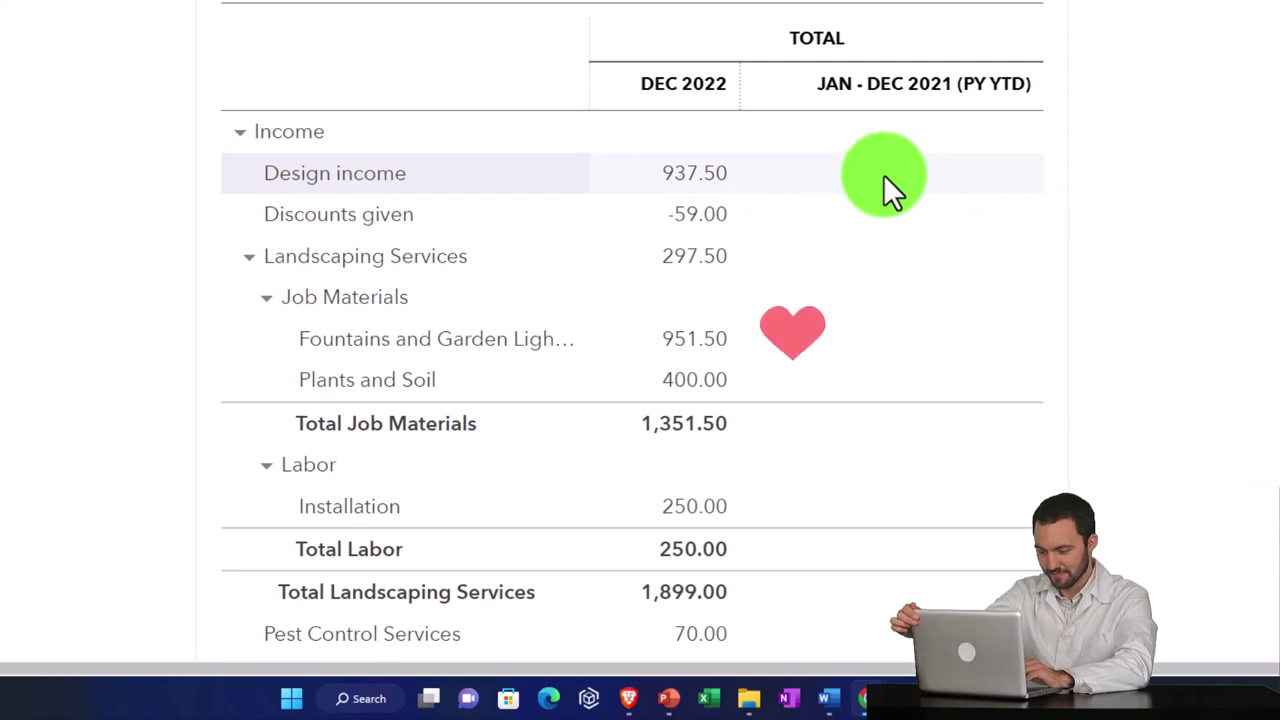
scroll(870, 200, up, 3)
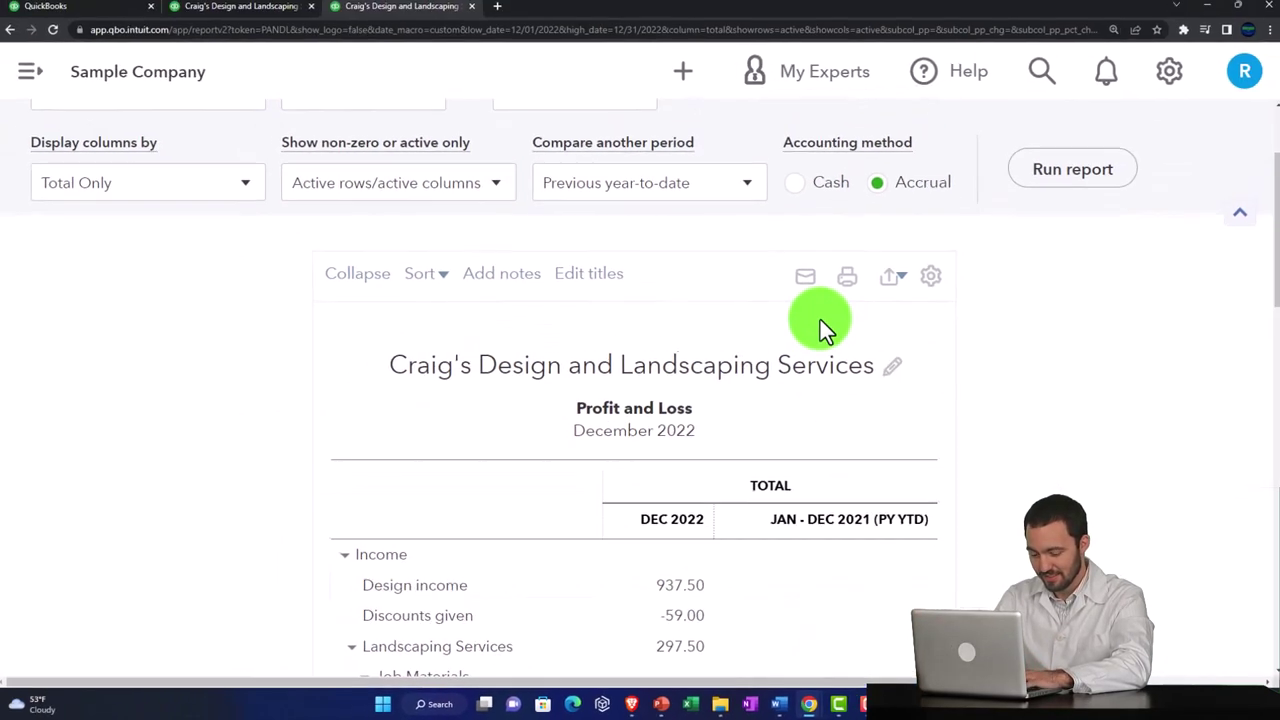
scroll(820, 319, up, 2)
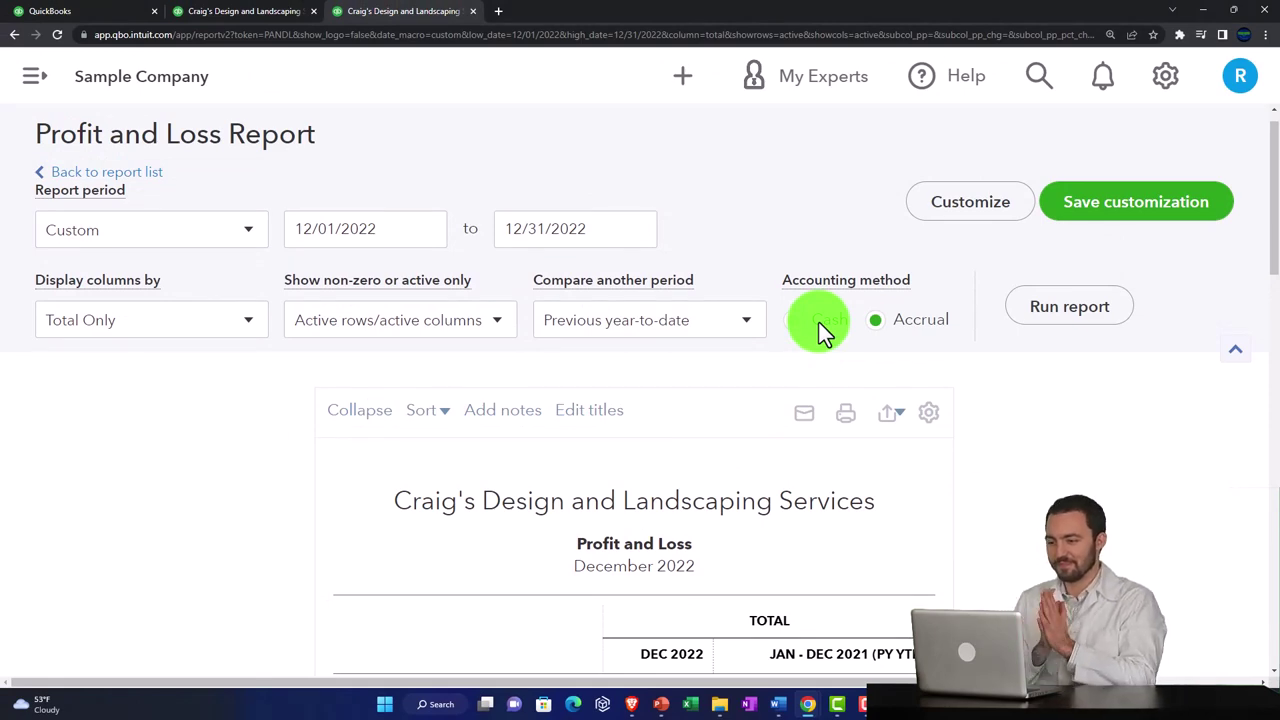
click(250, 320)
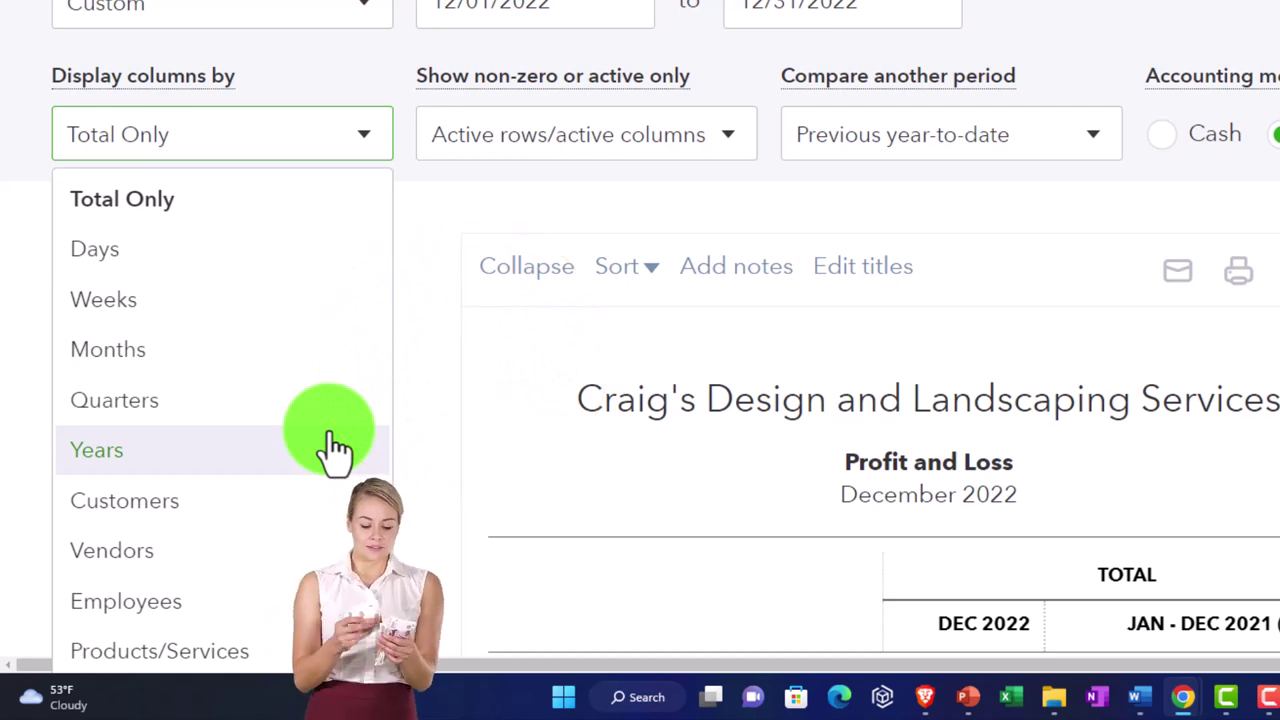
click(597, 182)
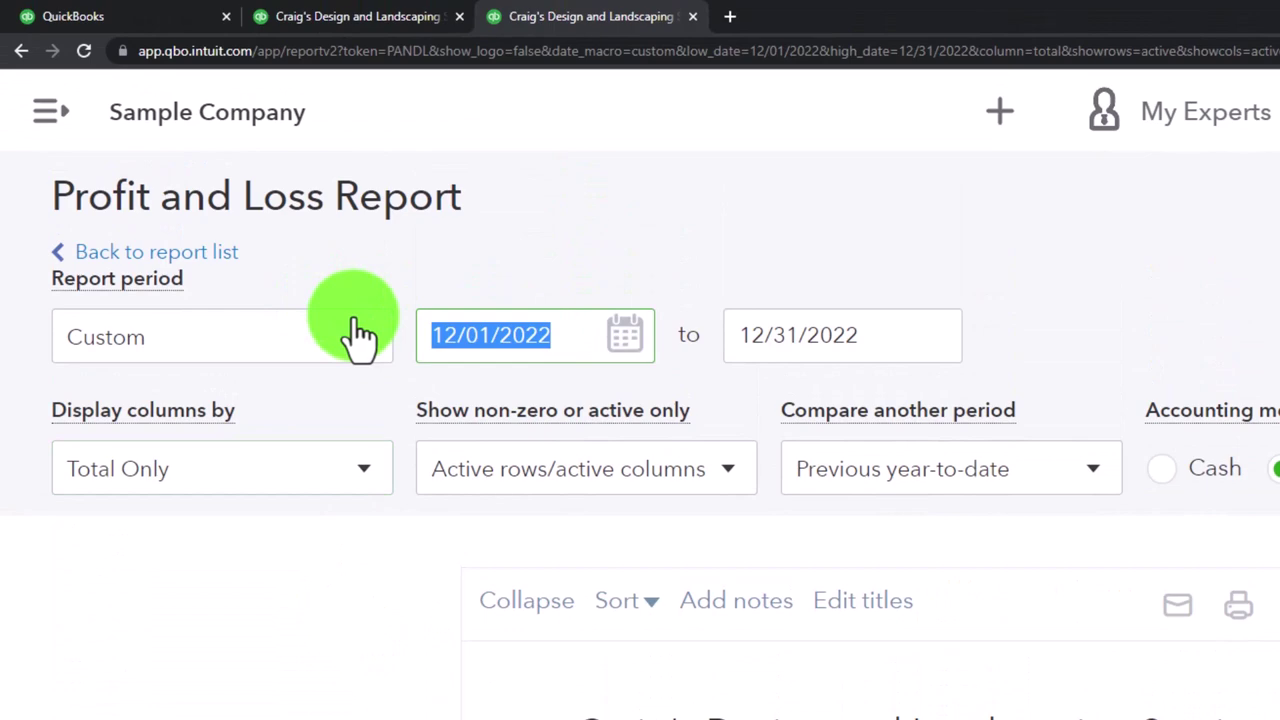
Replace the previous year-to-date comparison with Previous period (PP), including $ change and % change, and run the report.
click(1040, 475)
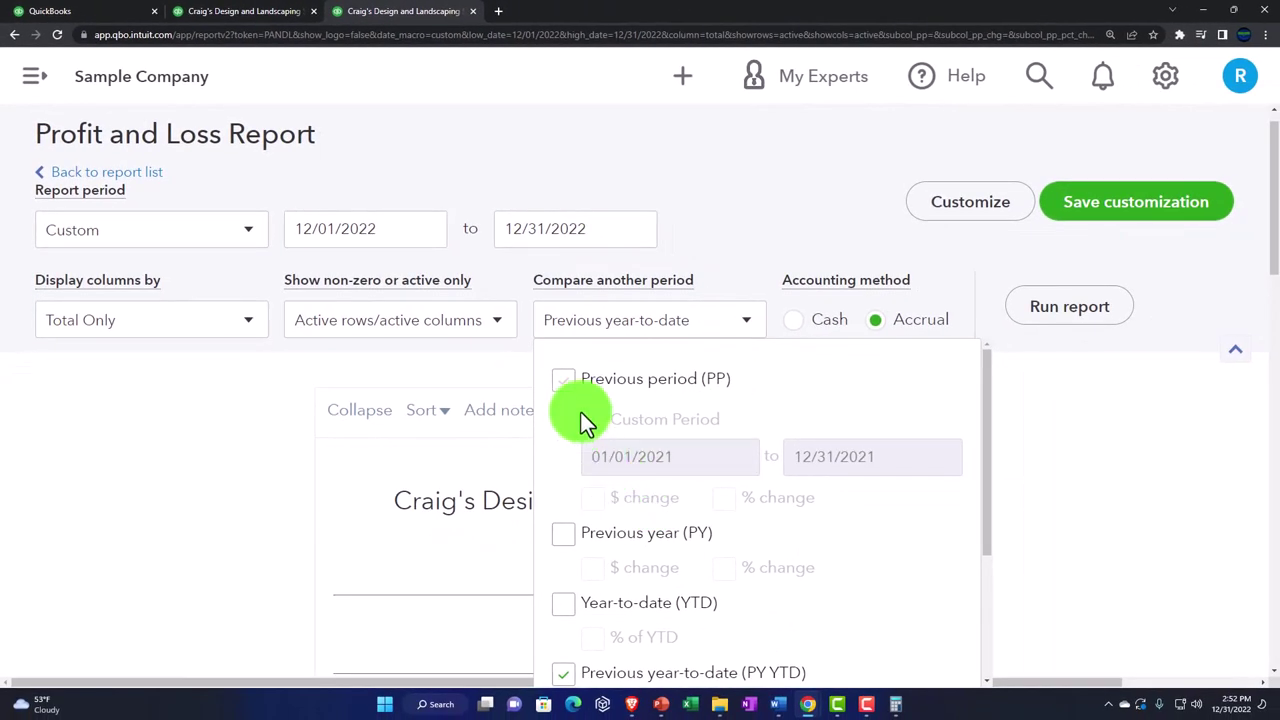
click(569, 384)
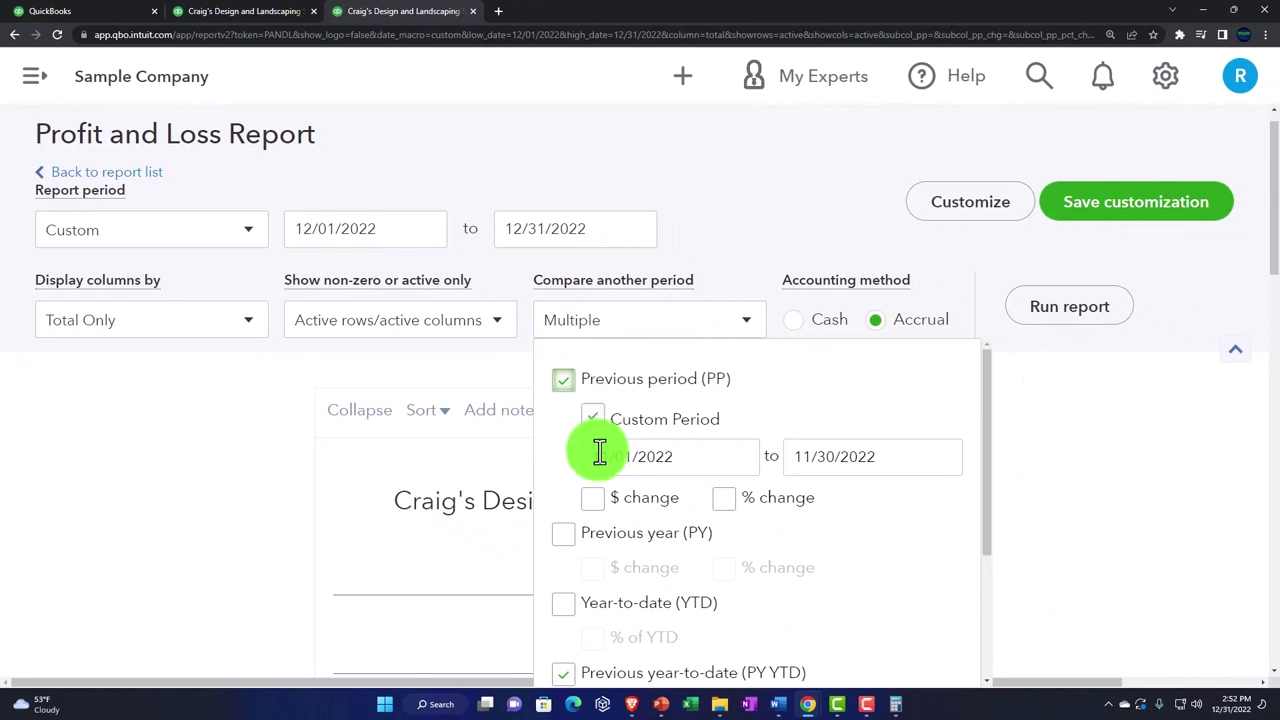
click(660, 500)
scroll(650, 575, down, 1)
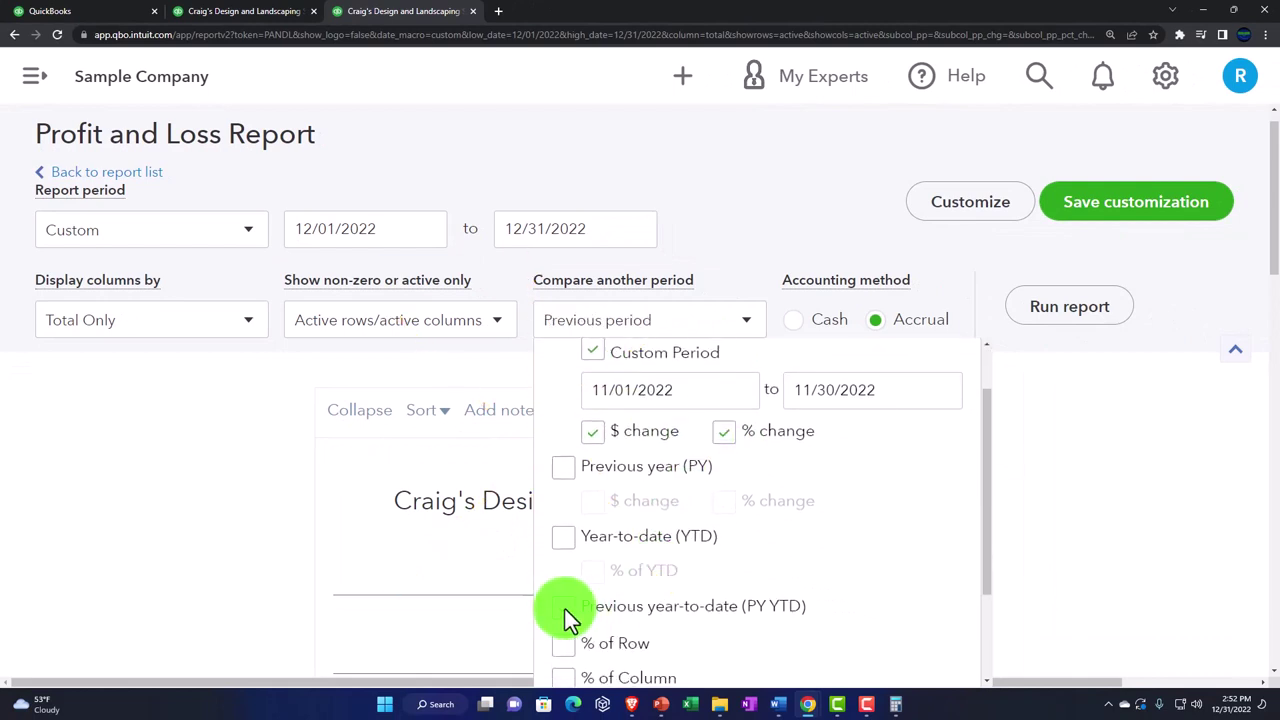
click(1066, 304)
scroll(1068, 302, down, 3)
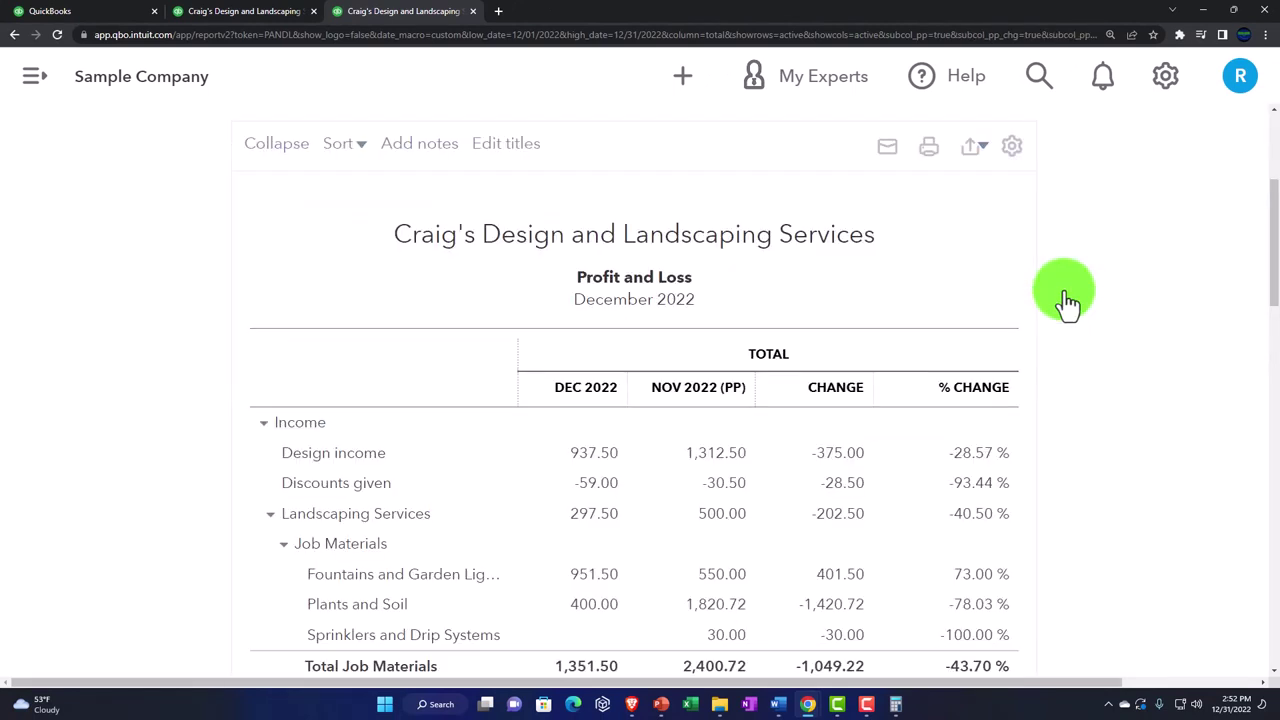
scroll(1058, 428, down, 1)
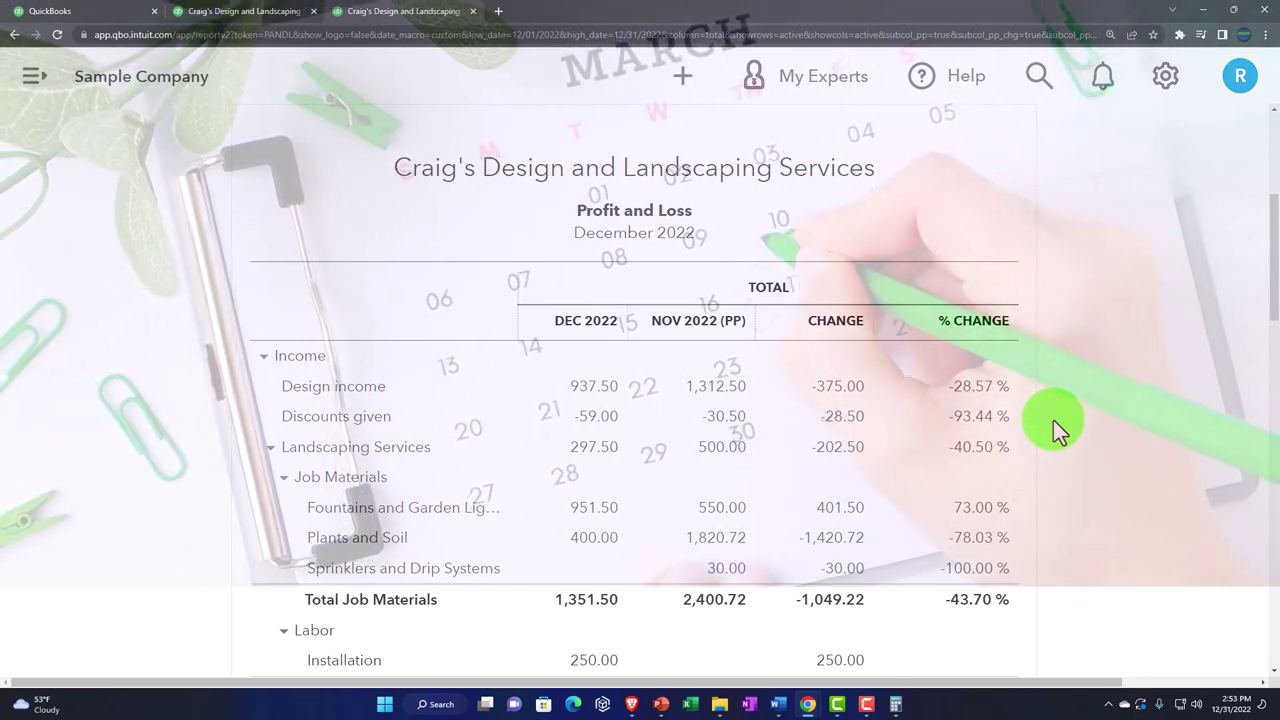
Customize the report's number format to omit cents, except zero amounts, and show negative numbers as (100) in red.
scroll(1053, 420, up, 2)
scroll(1053, 420, up, 1)
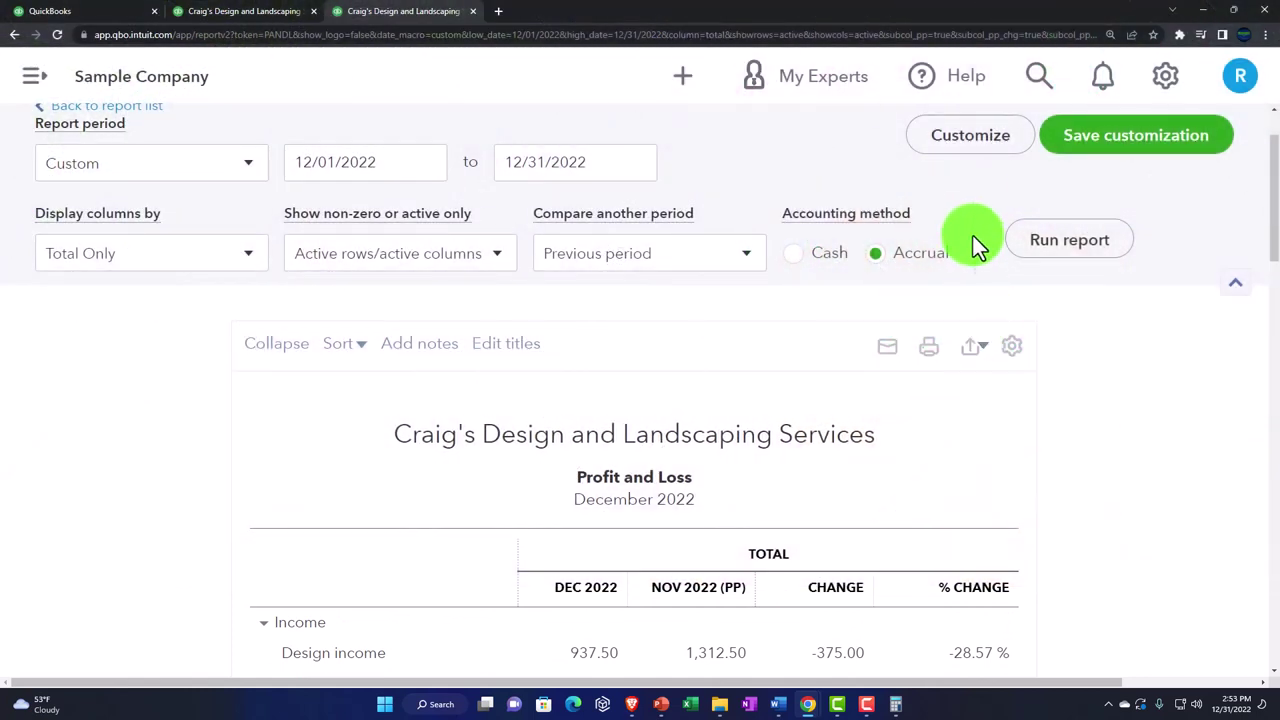
click(962, 150)
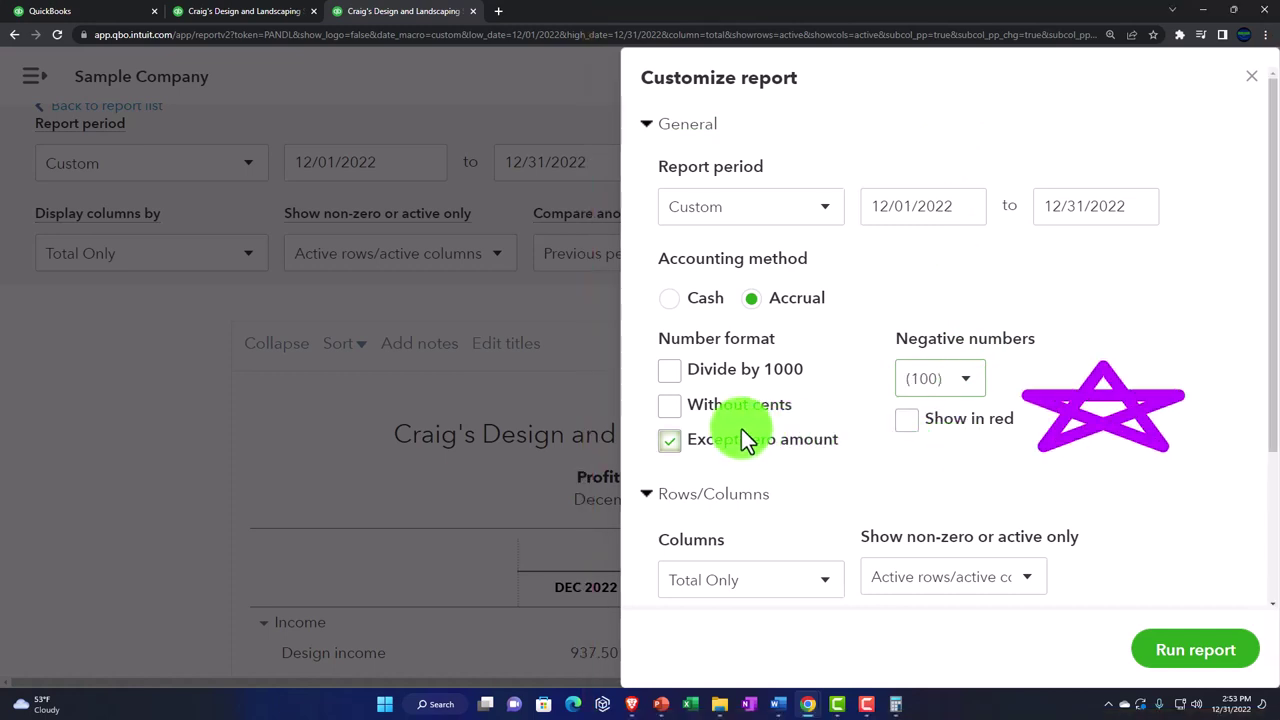
click(671, 408)
click(910, 428)
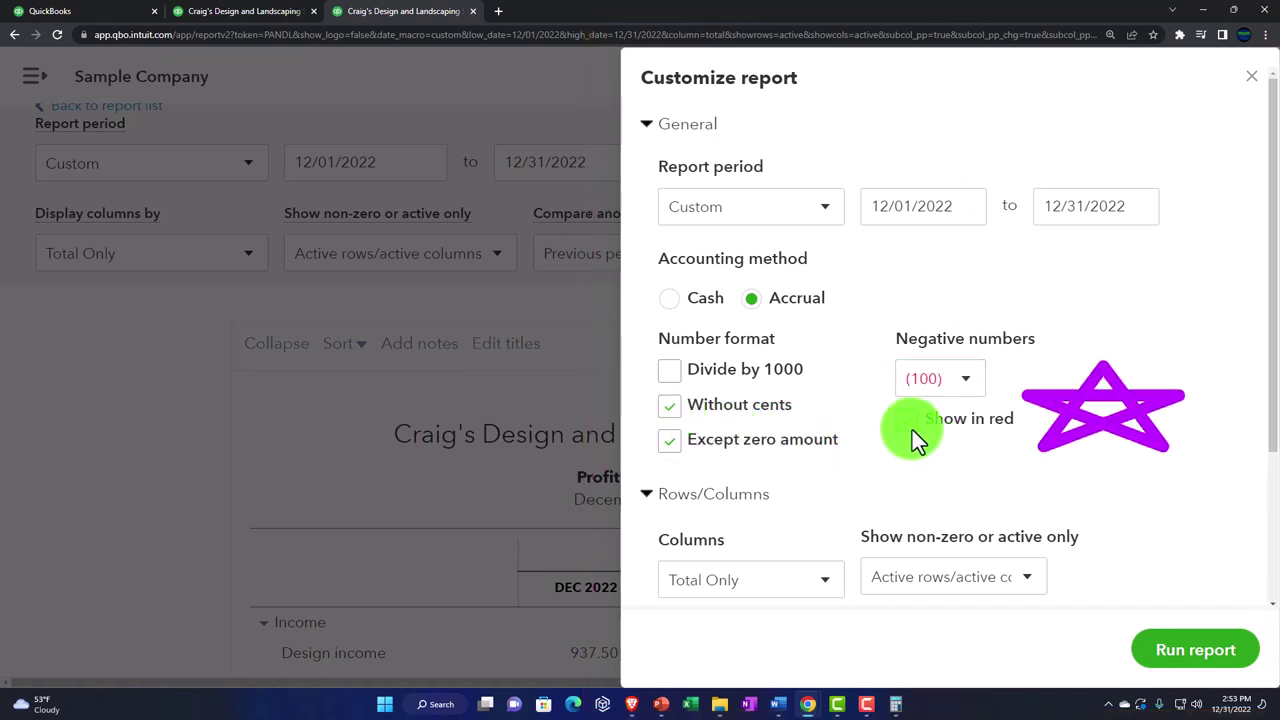
scroll(912, 430, down, 1)
scroll(912, 430, down, 1)
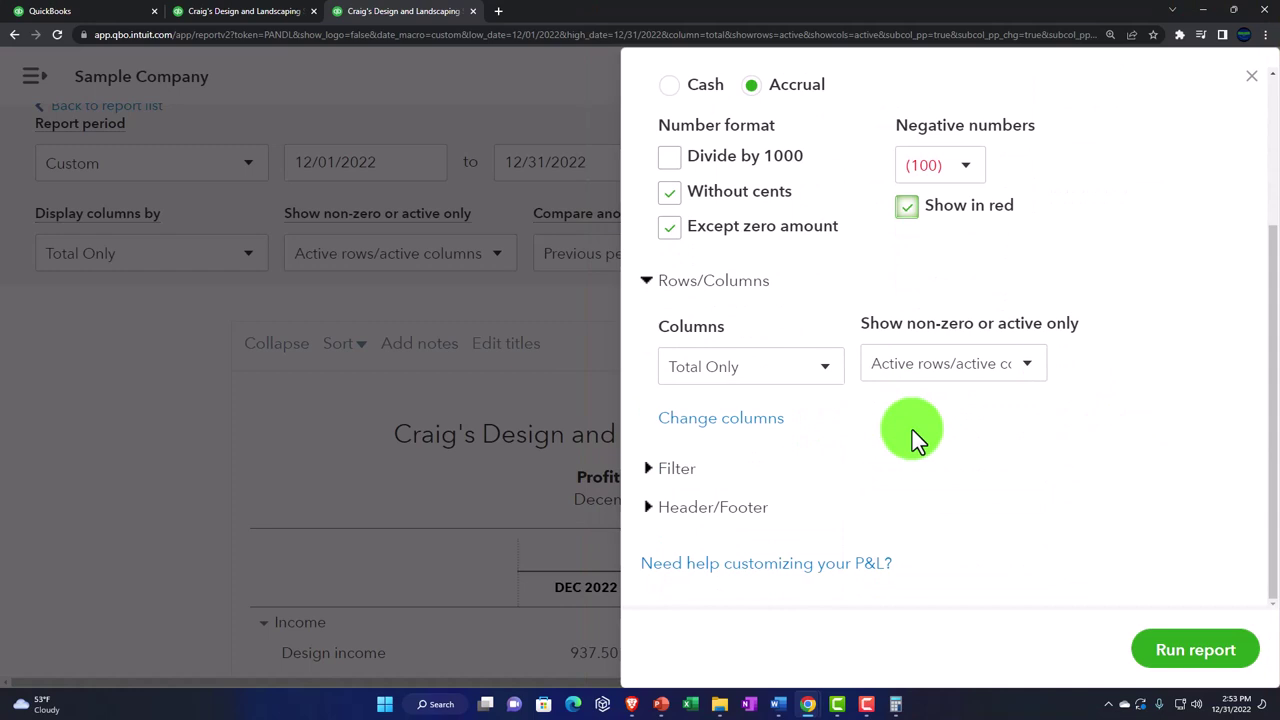
Change the report title in the header settings to Comparative Income Statement.
click(648, 510)
scroll(751, 465, down, 2)
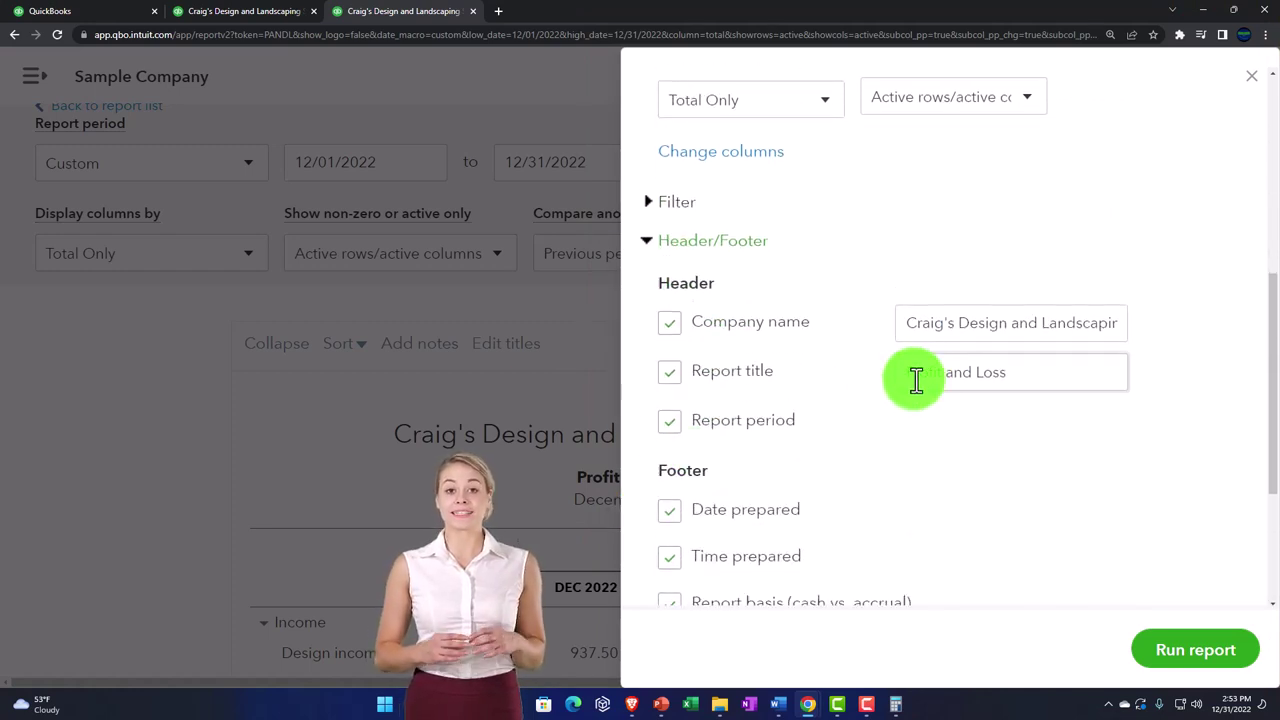
drag(1005, 372, 903, 374)
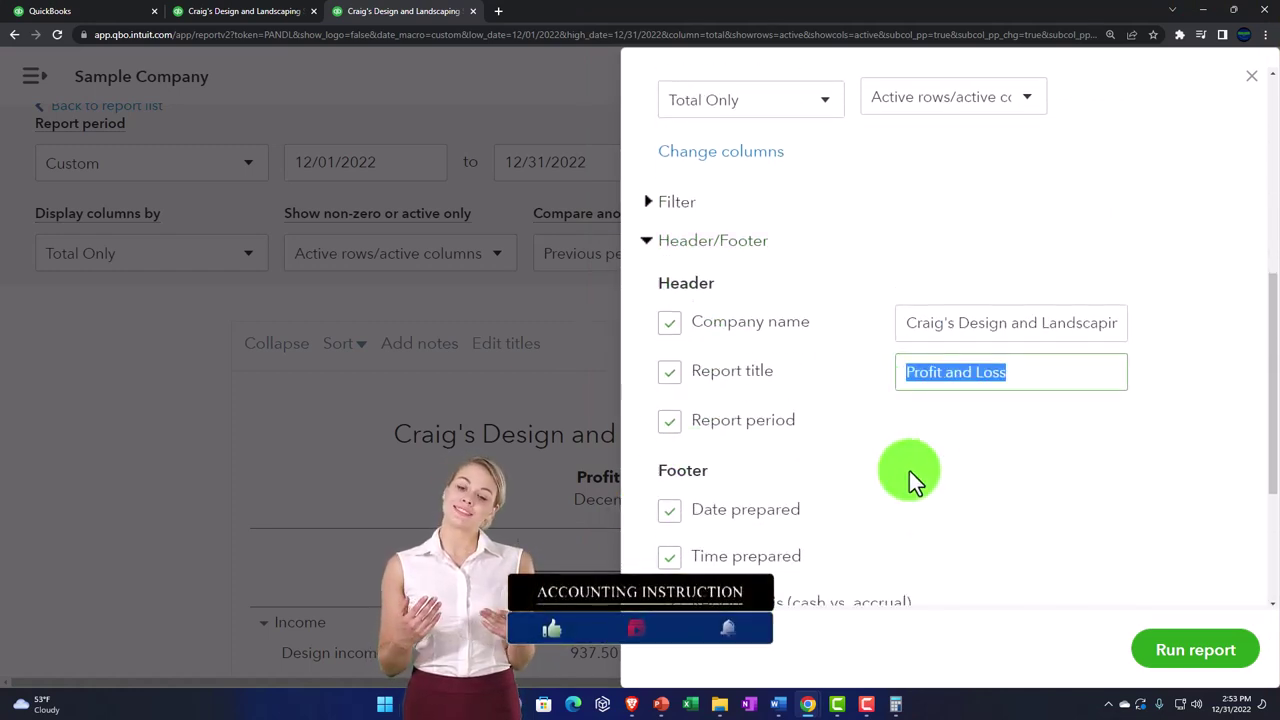
text(C)
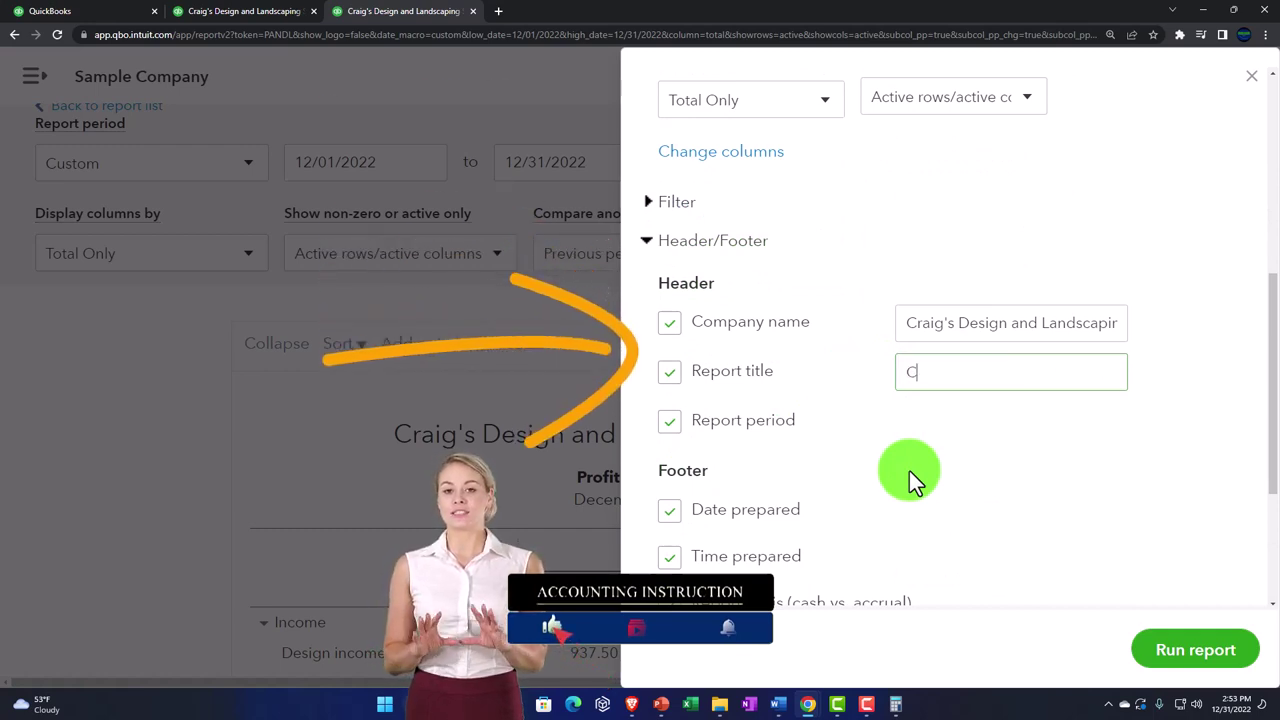
text(omparative Income)
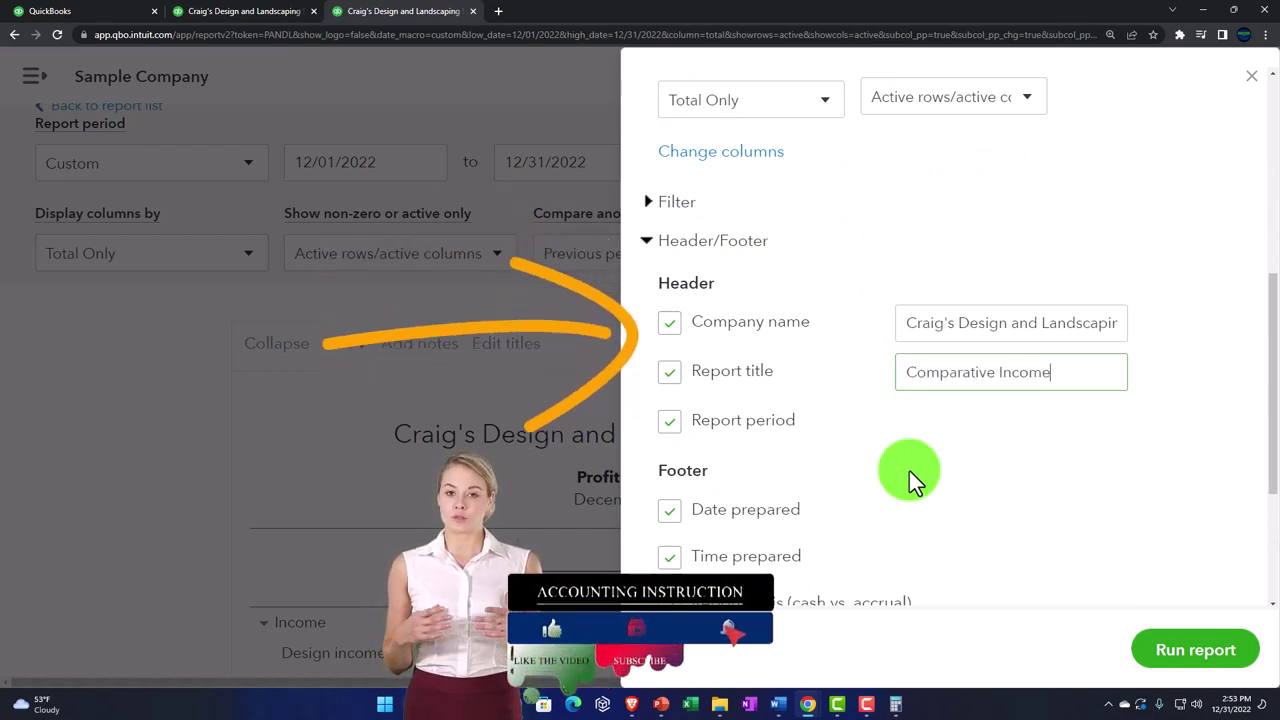
text( Statemetn)
key(BackSpace)
key(BackSpace)
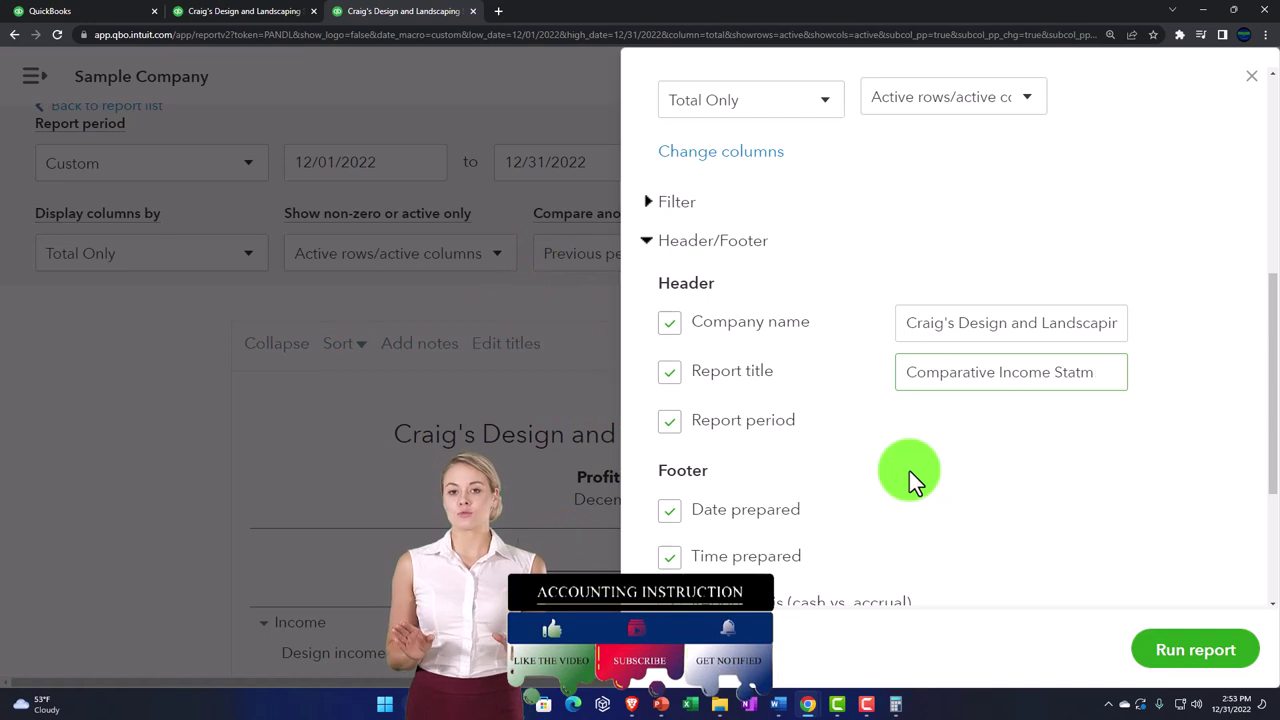
text(etn)
key(BackSpace)
key(BackSpace)
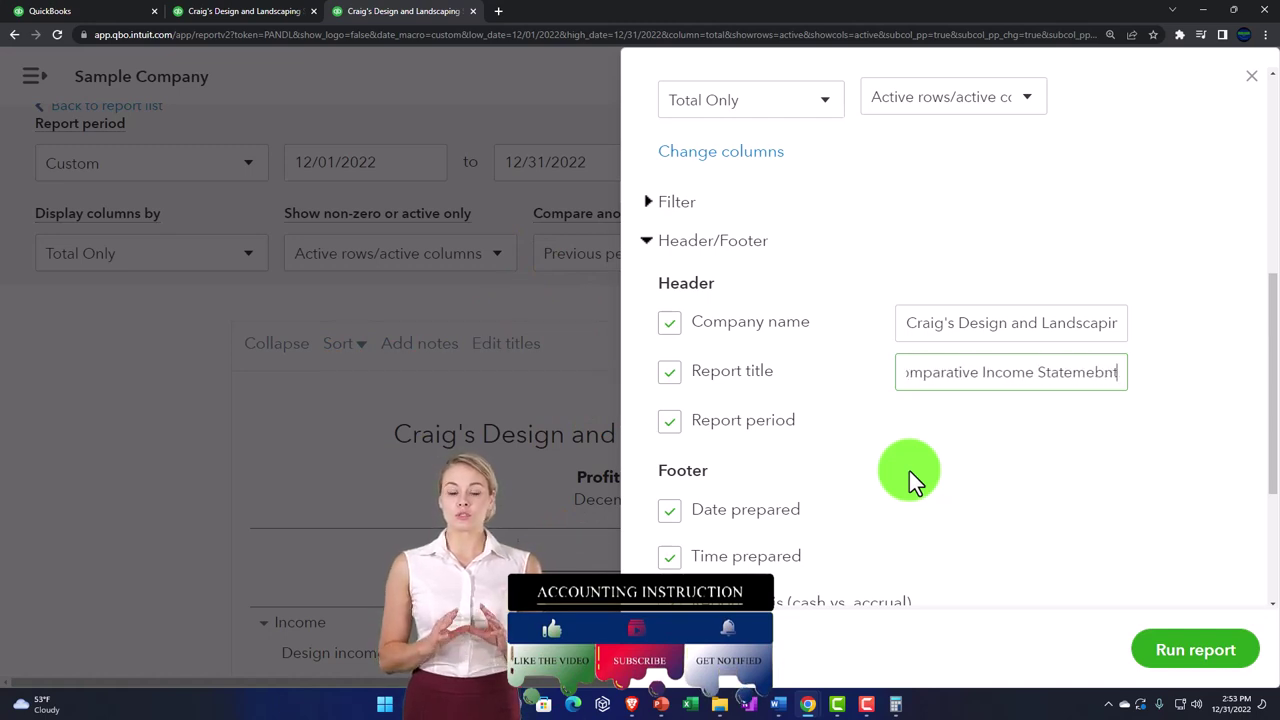
text(b)
key(BackSpace)
text(nt)
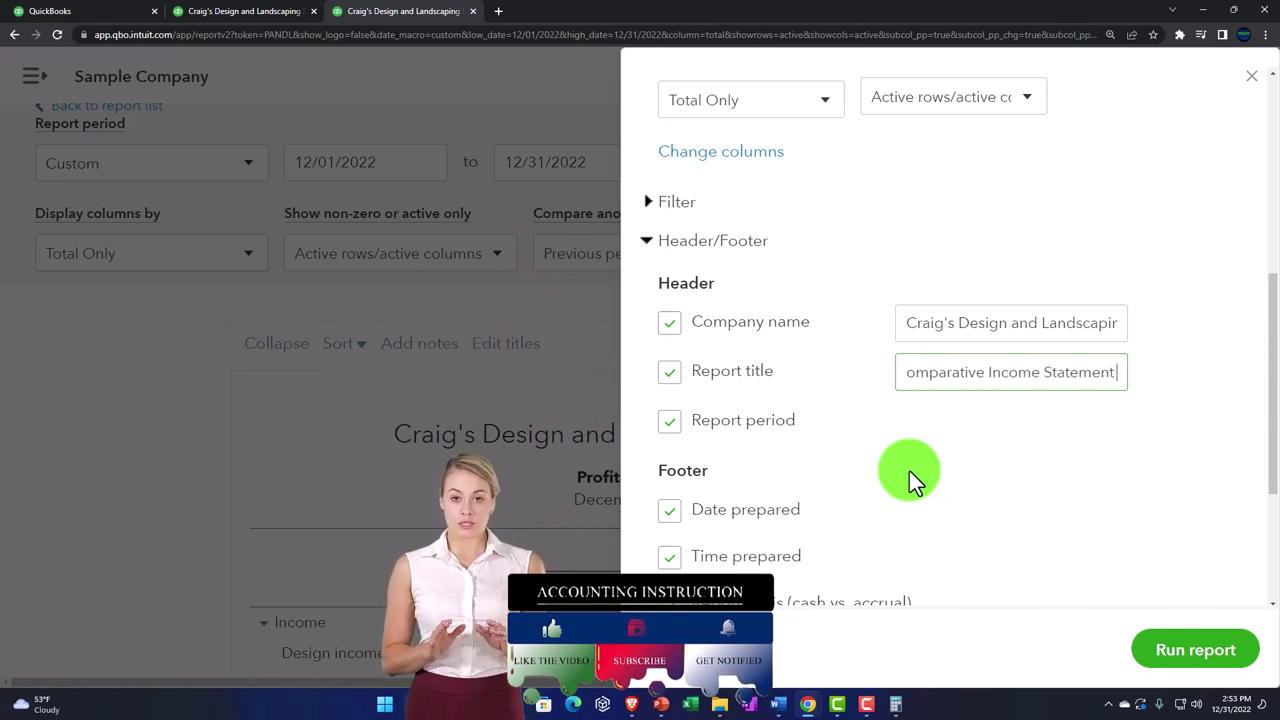
click(910, 470)
Remove the date prepared, time prepared and report basis from the report footer, and run the report.
scroll(905, 475, down, 1)
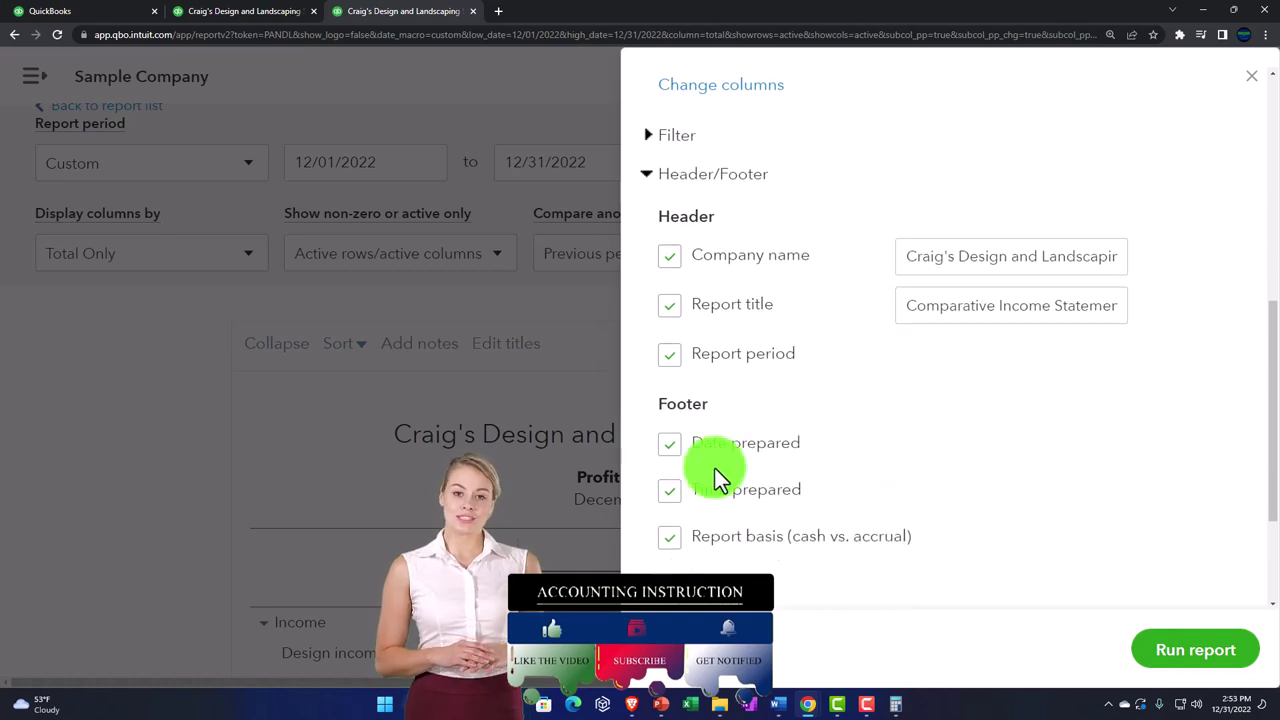
click(675, 453)
click(670, 489)
click(666, 537)
scroll(679, 523, down, 3)
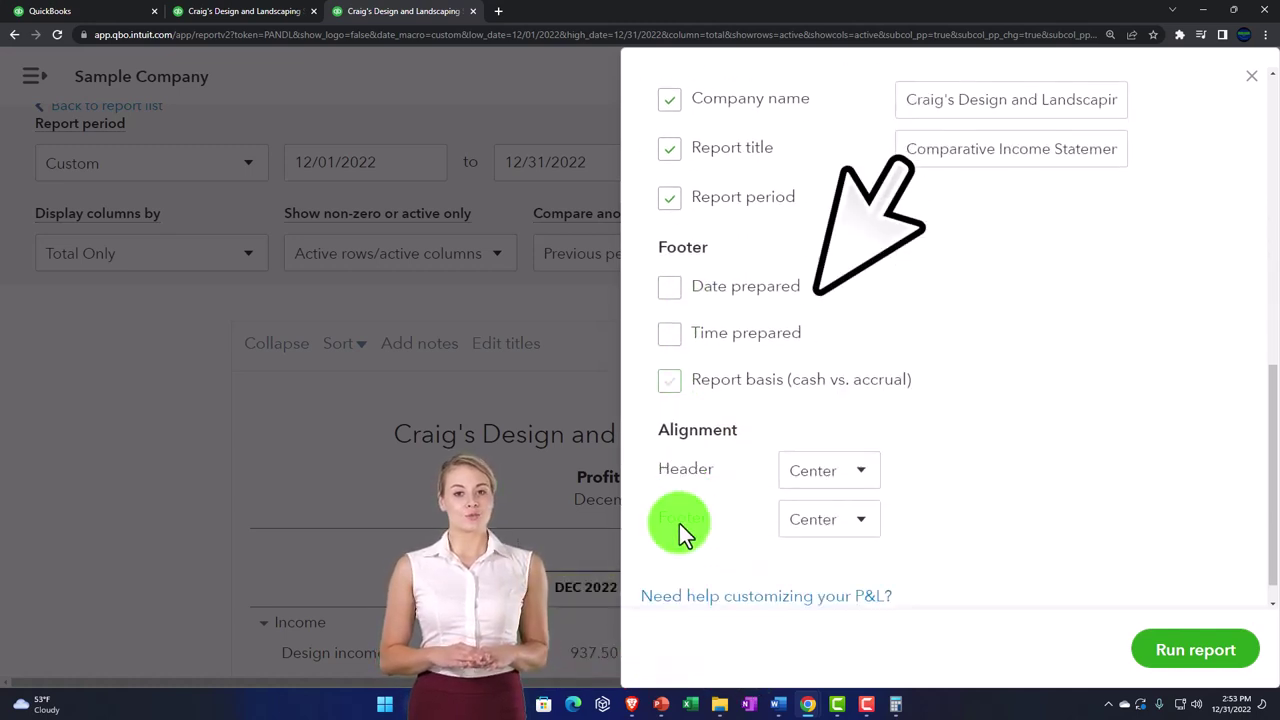
click(1195, 652)
Review the reformatted report and save its customization under the name Comparative Income Statement, without a group or sharing.
scroll(1120, 589, down, 2)
scroll(1119, 581, down, 3)
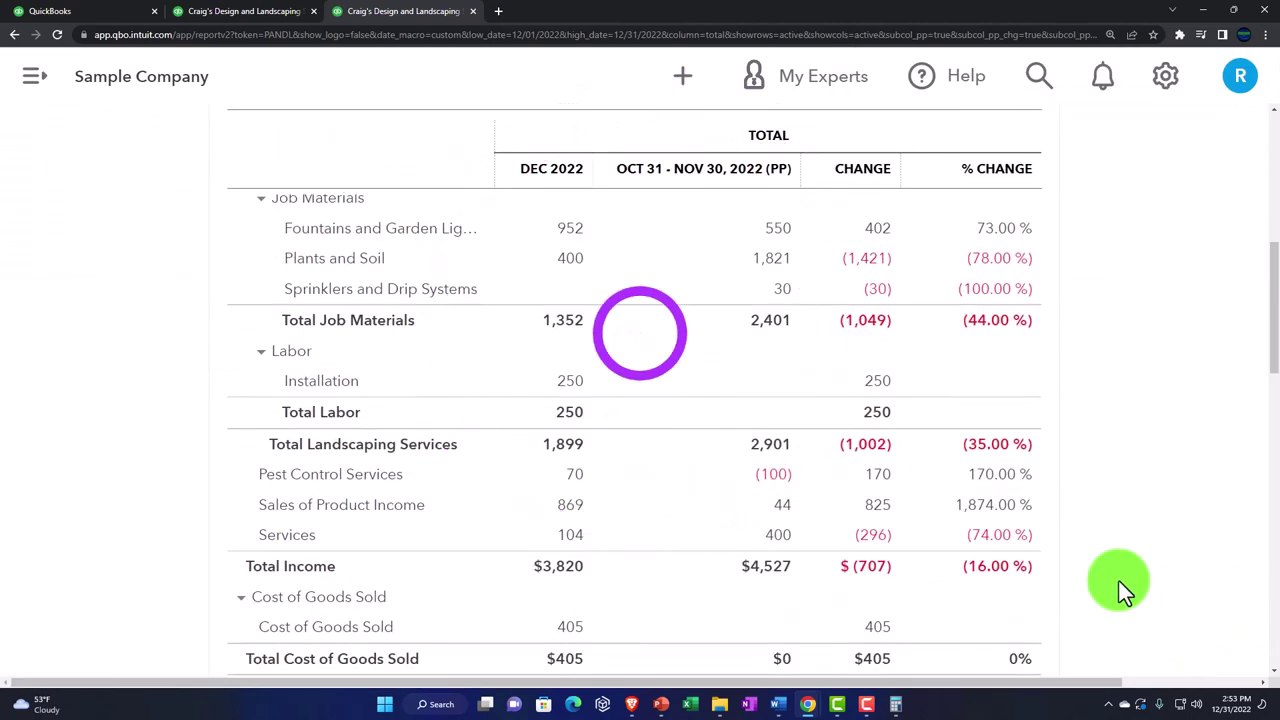
scroll(1119, 581, down, 8)
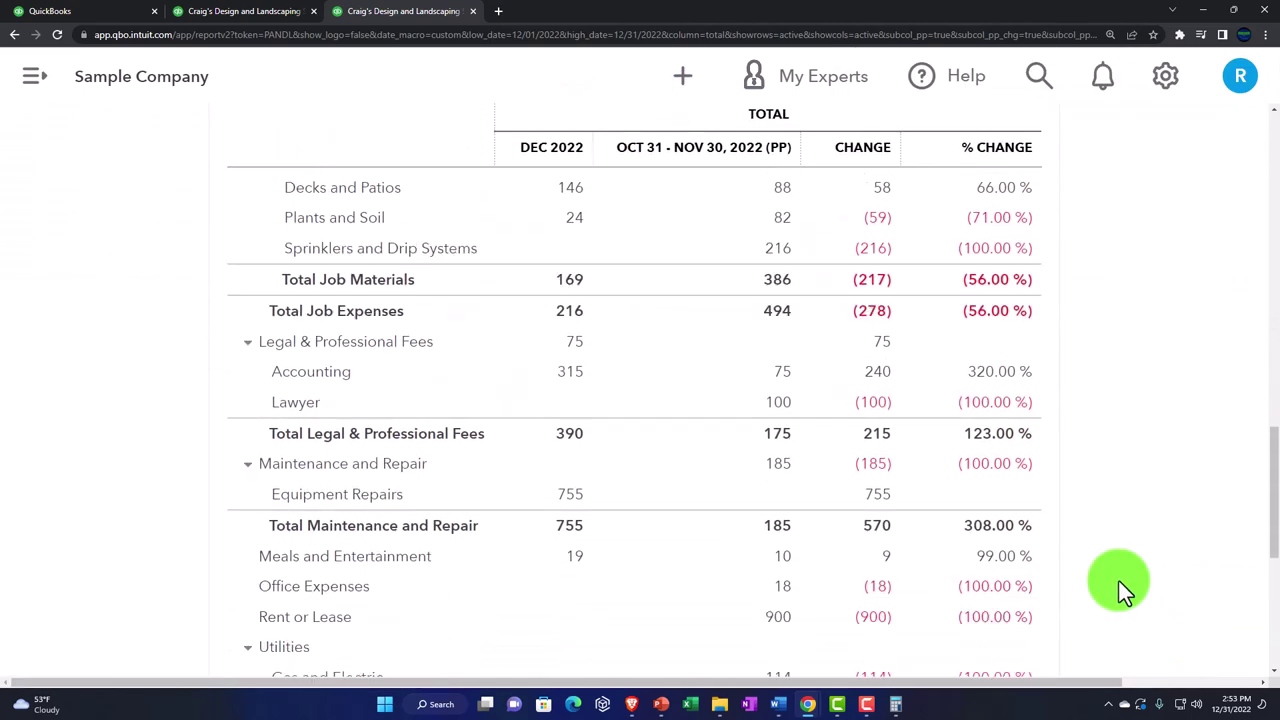
scroll(1119, 581, down, 5)
scroll(1119, 581, up, 7)
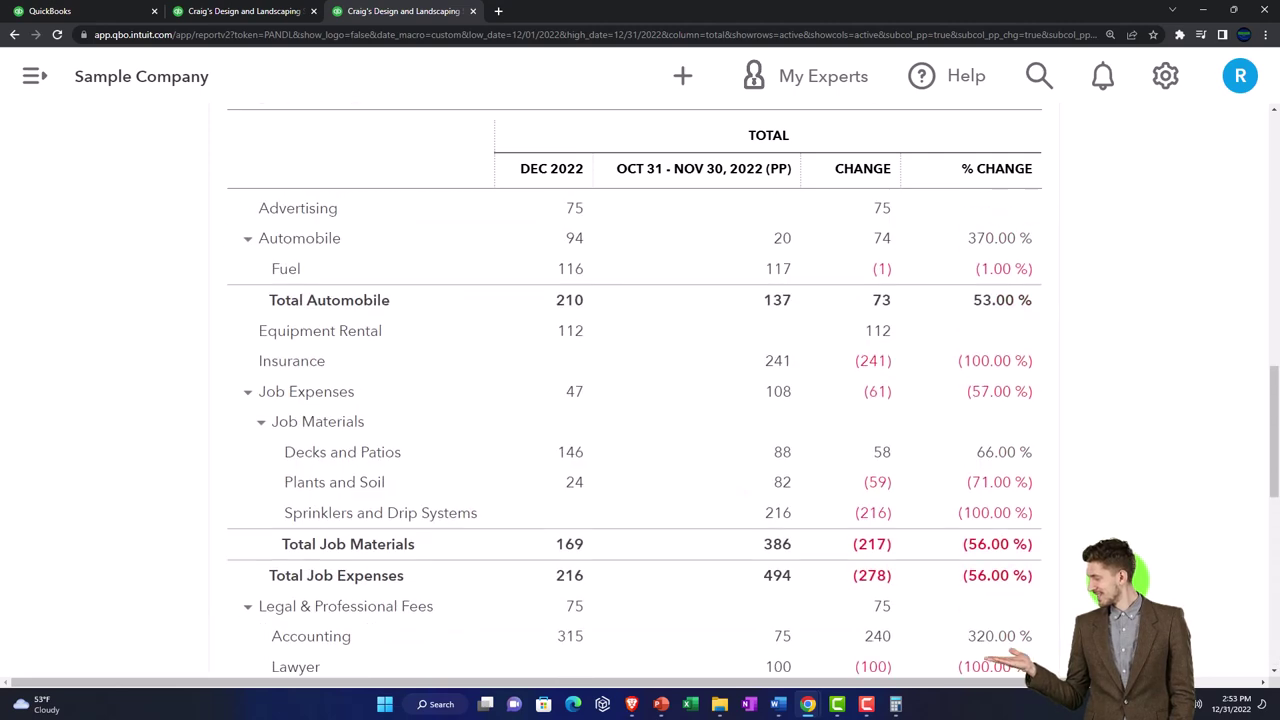
scroll(1119, 581, up, 12)
click(1020, 350)
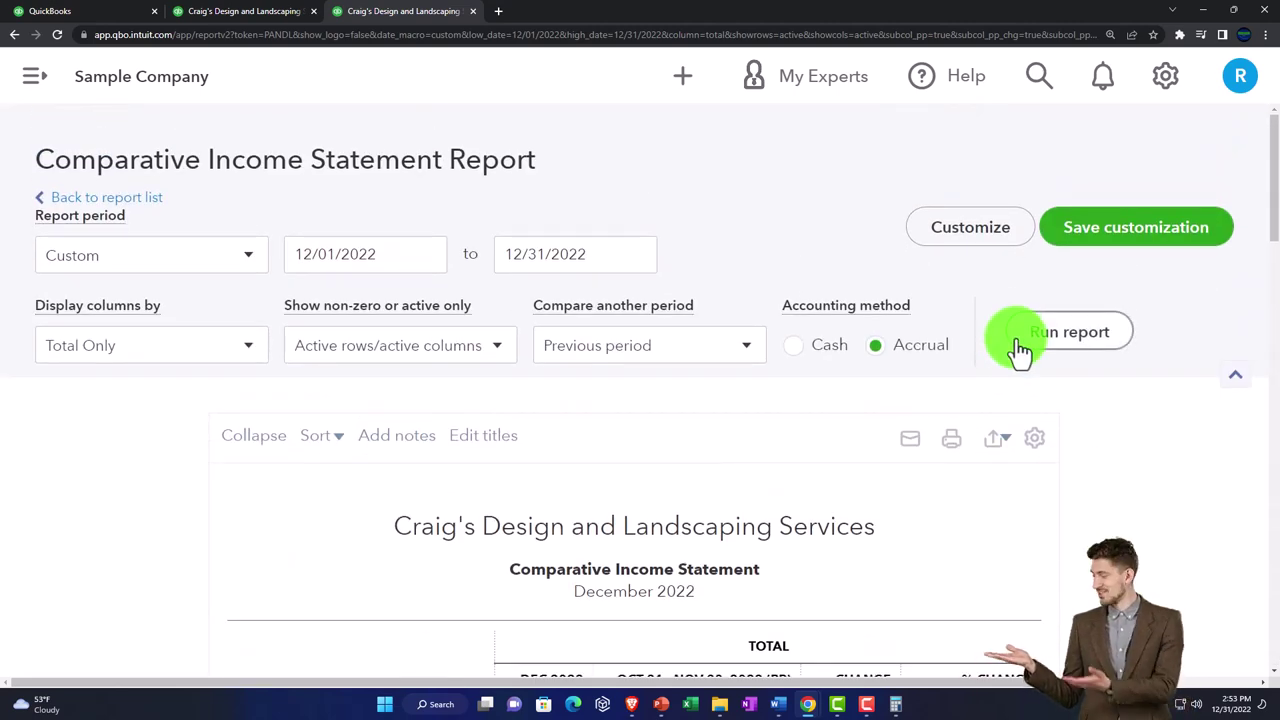
click(1091, 240)
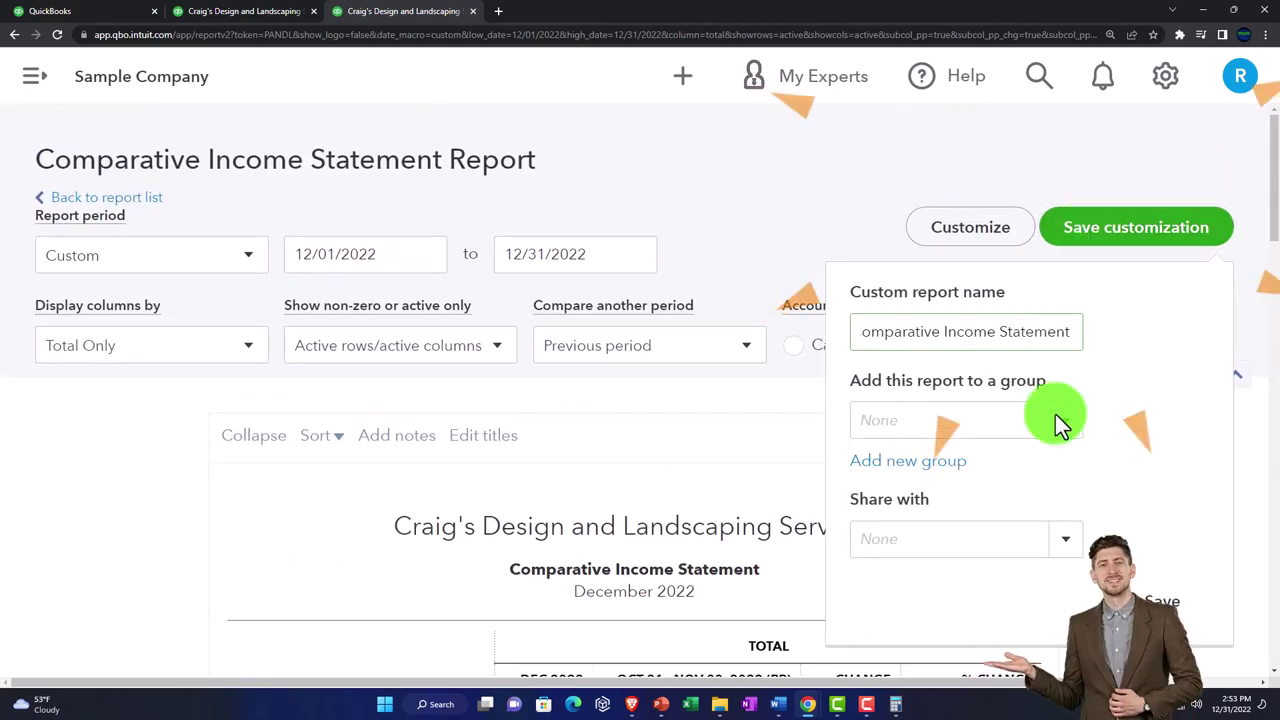
click(1163, 601)
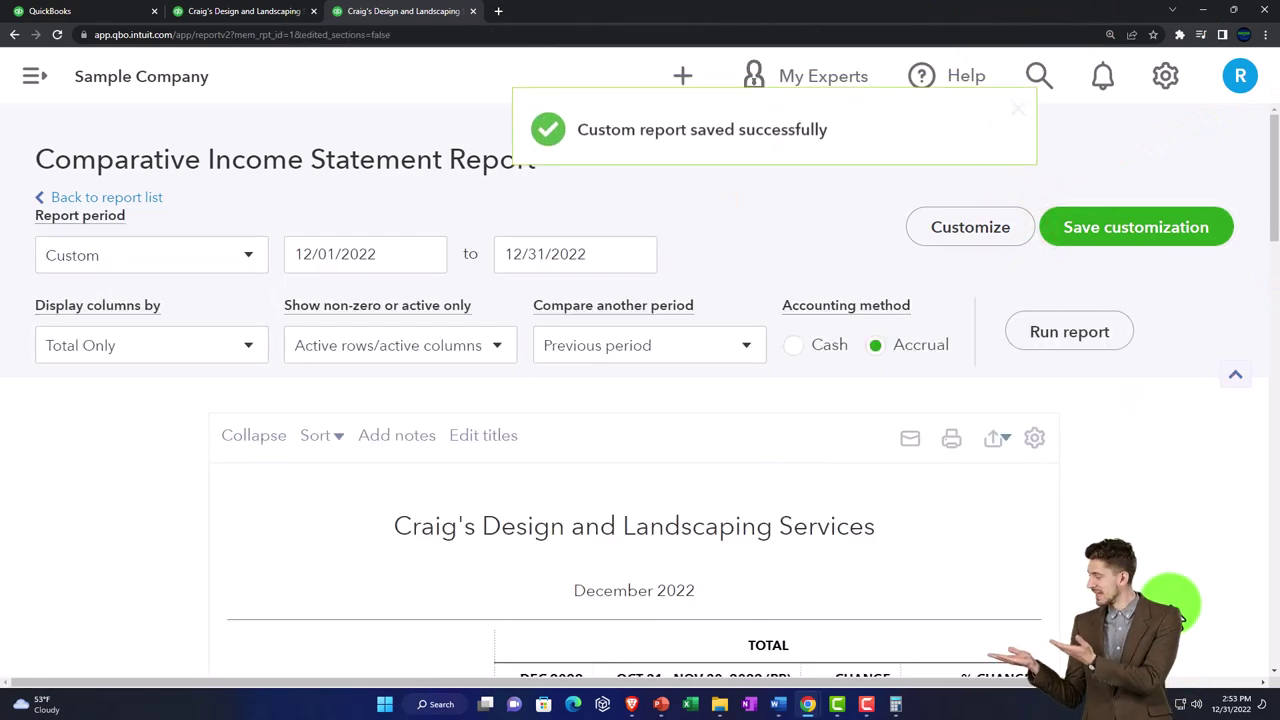
scroll(470, 185, down, 3)
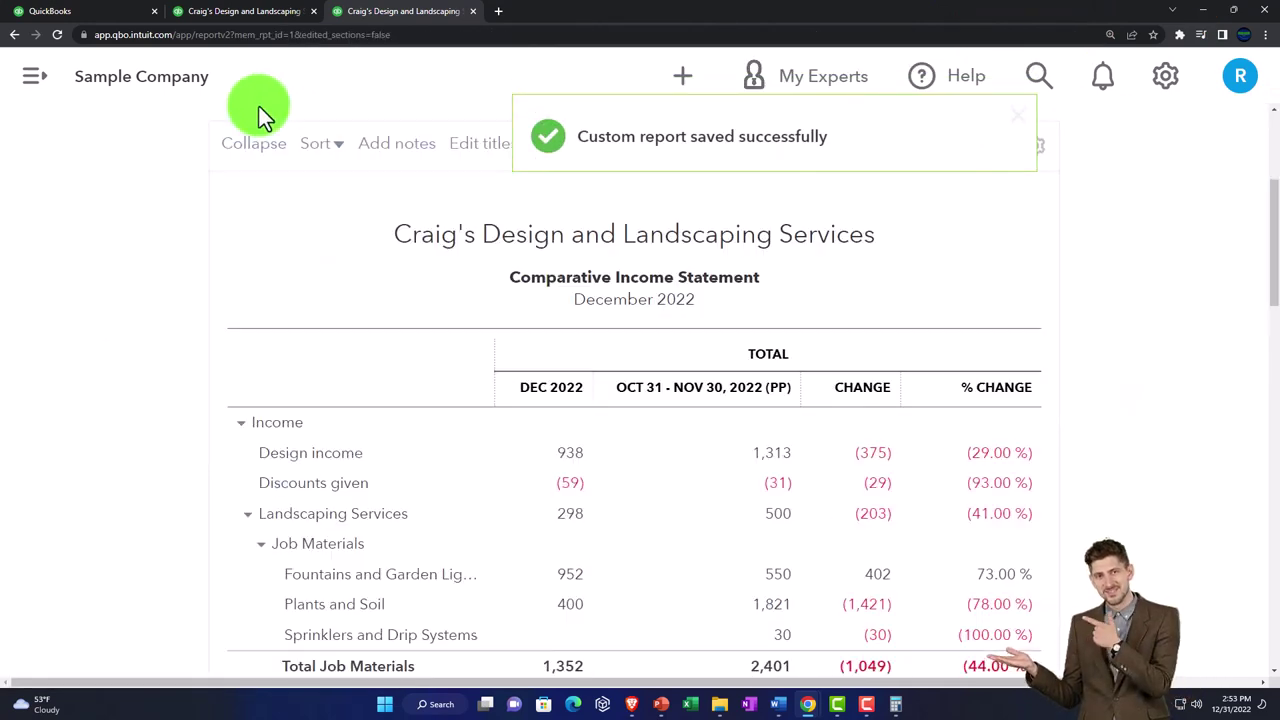
Reload the QuickBooks home page and check the custom reports list for the saved Comparative Income Statement.
click(114, 16)
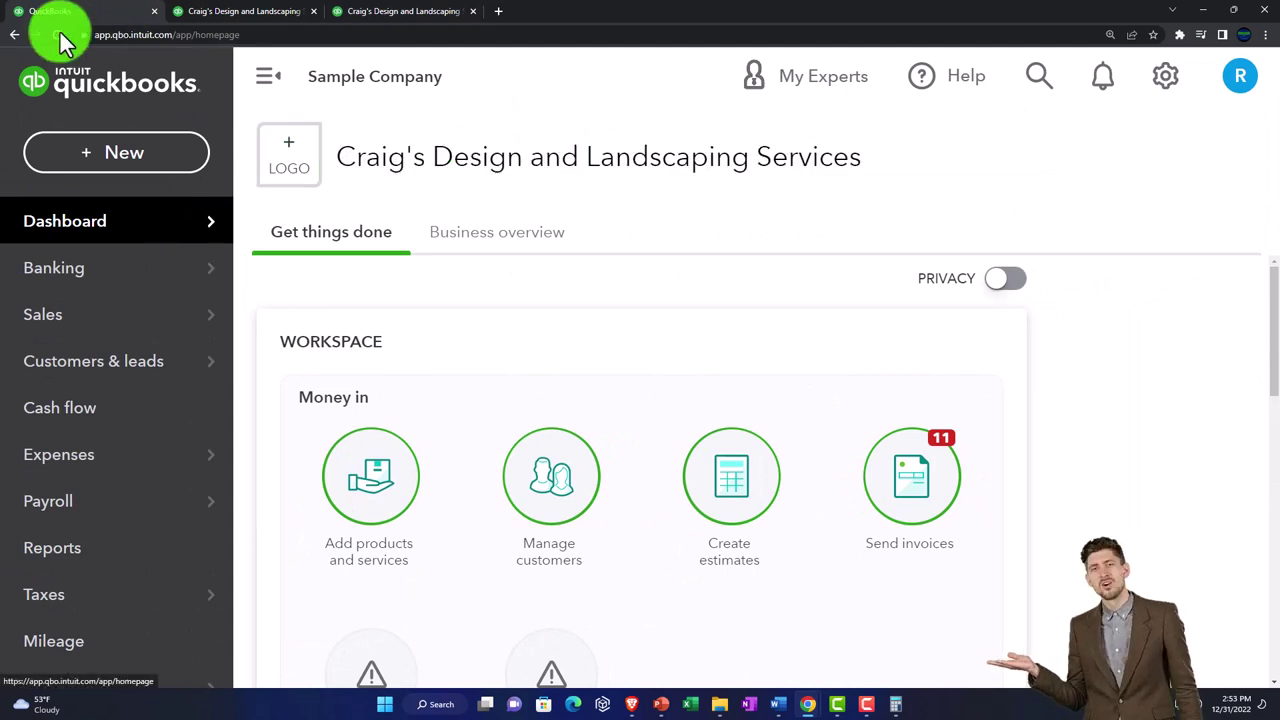
click(203, 310)
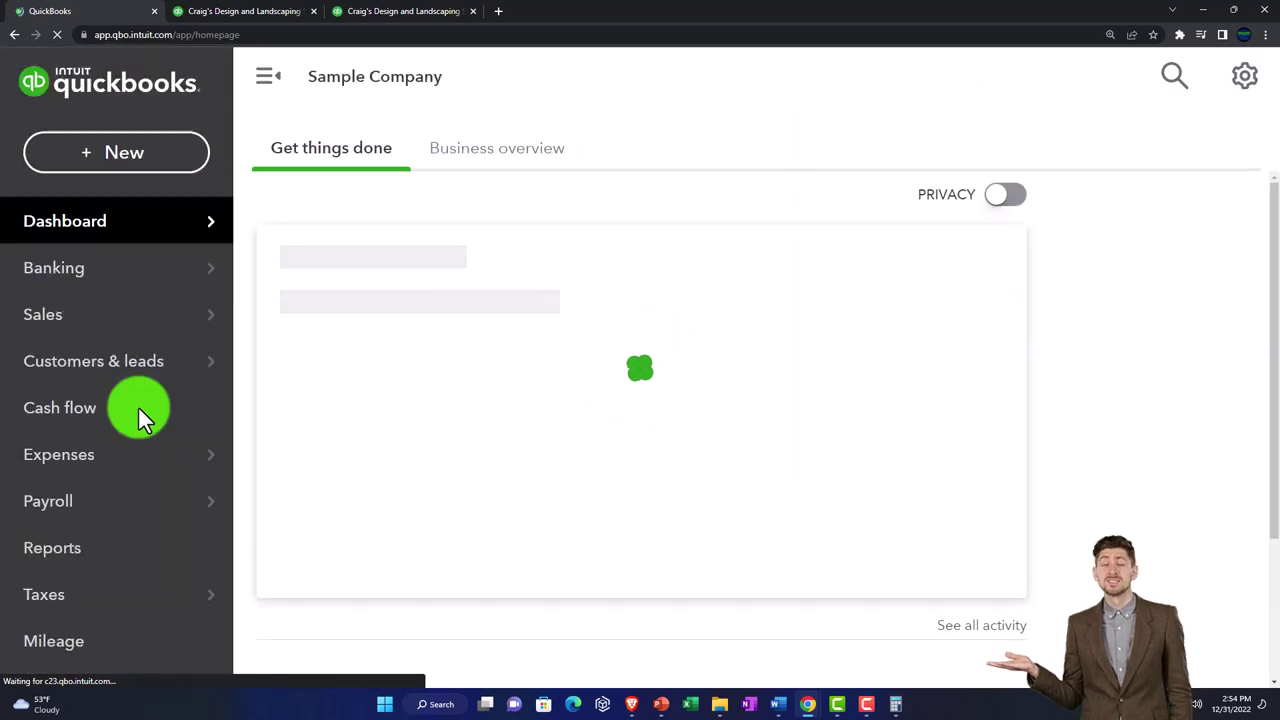
click(97, 560)
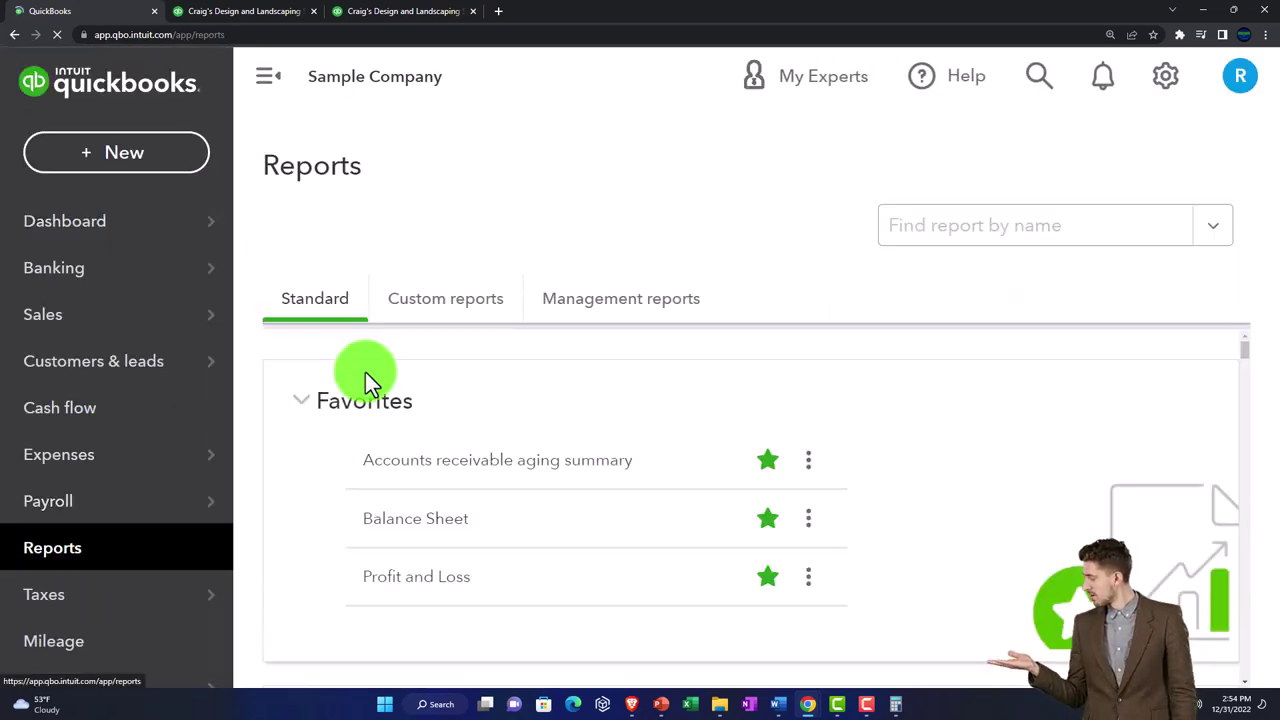
click(418, 318)
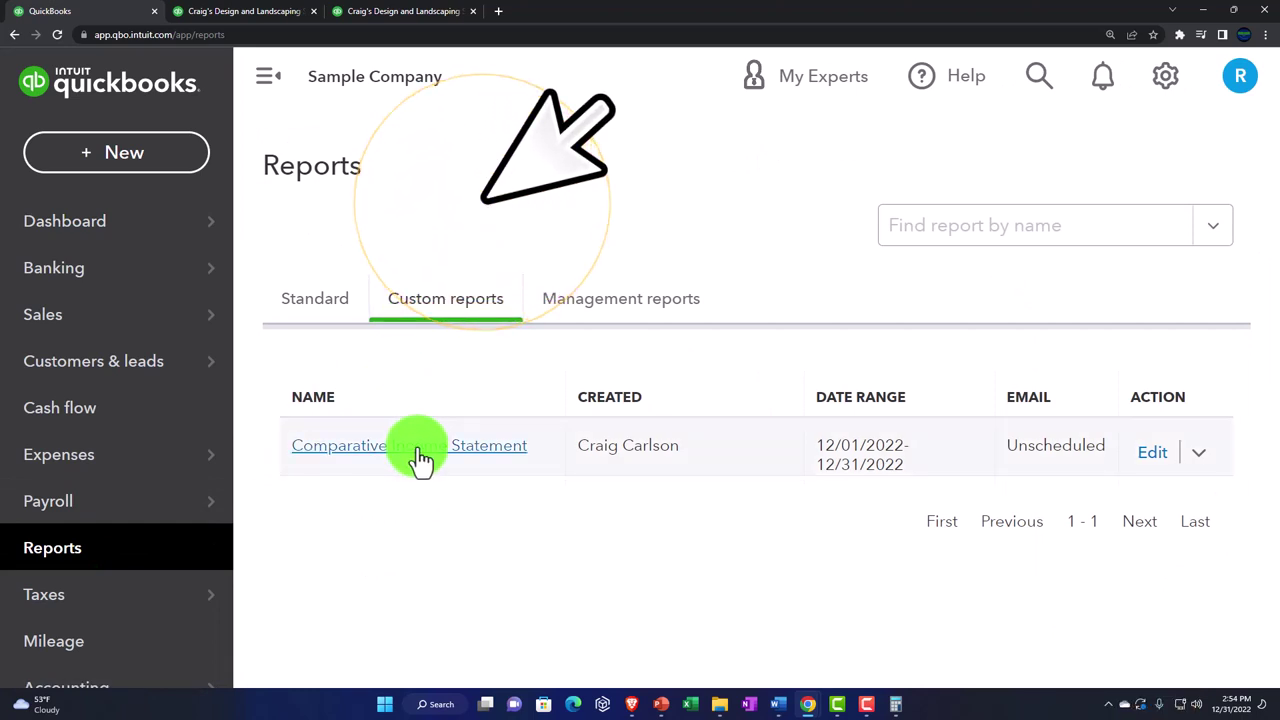
click(424, 16)
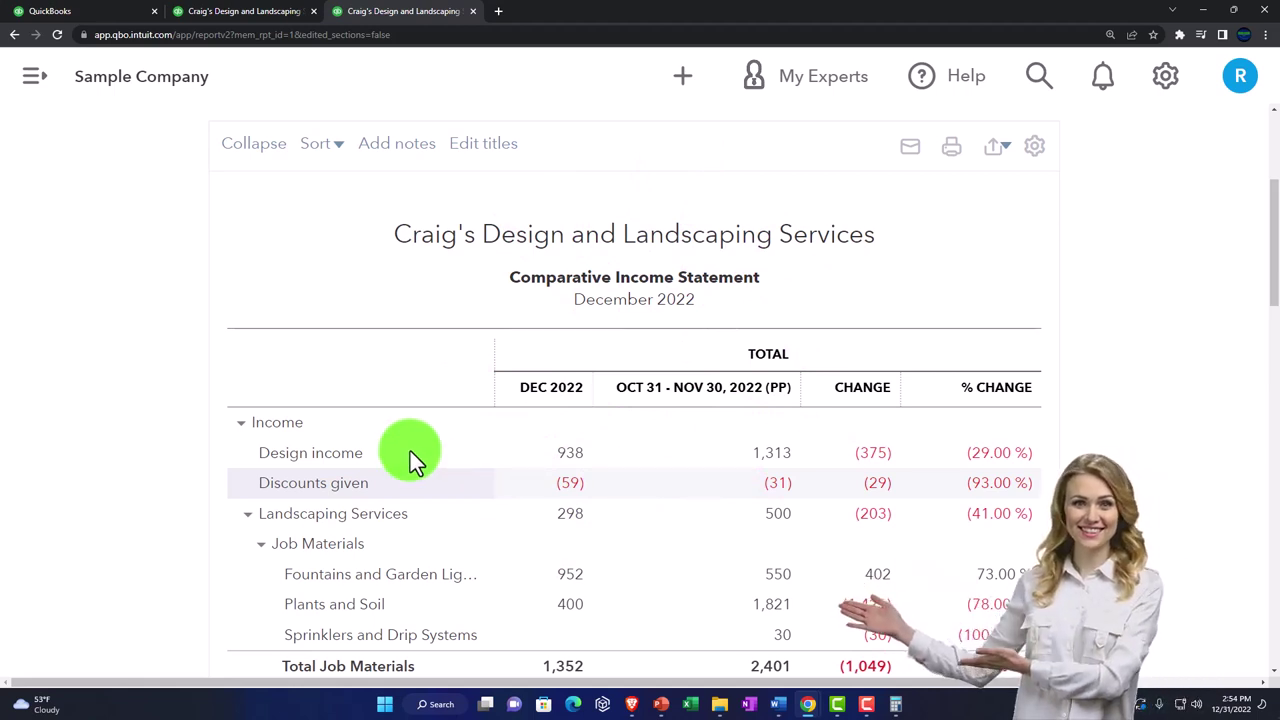
click(55, 12)
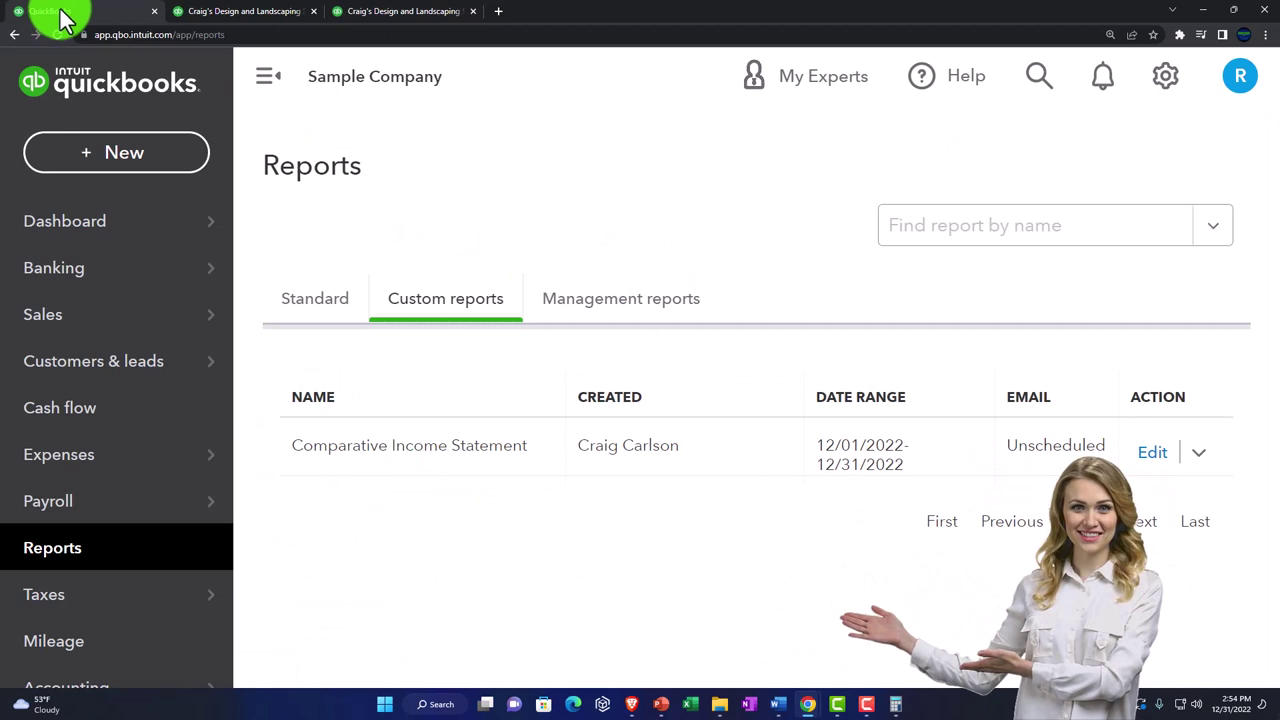
Switch from Accountant view to Business view and go through Get things done to the Business overview section.
click(1163, 99)
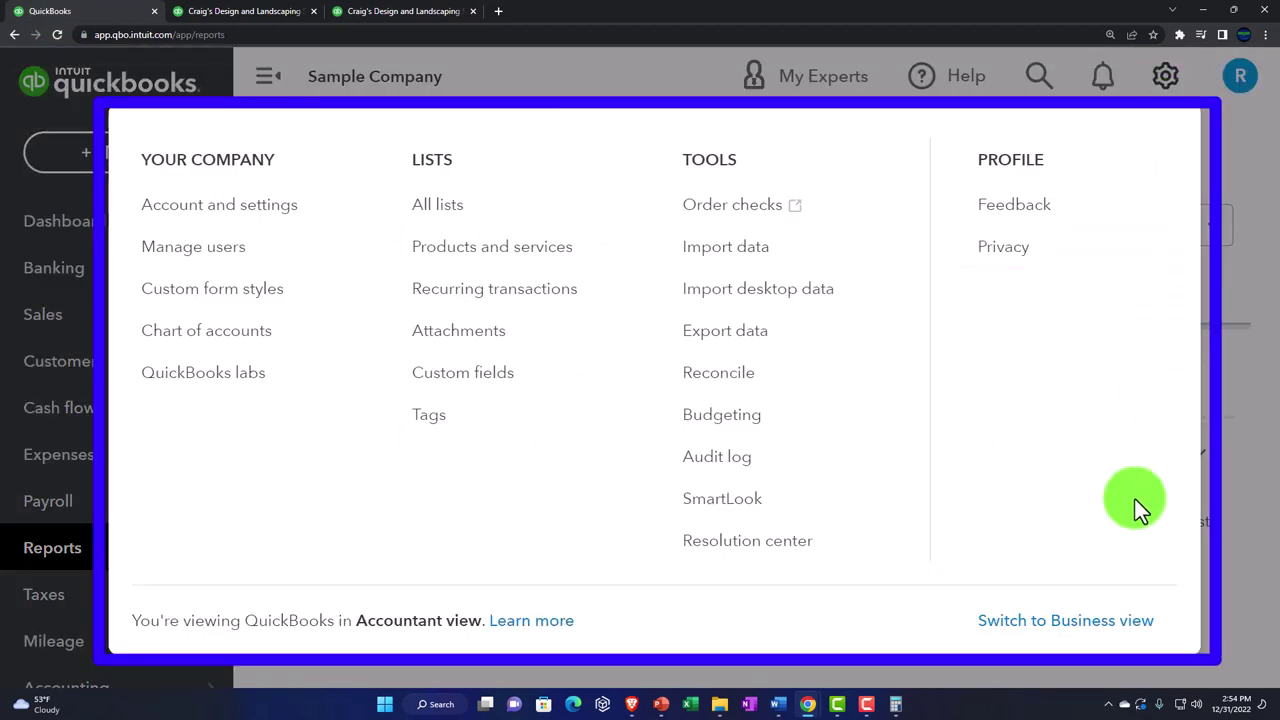
click(1100, 621)
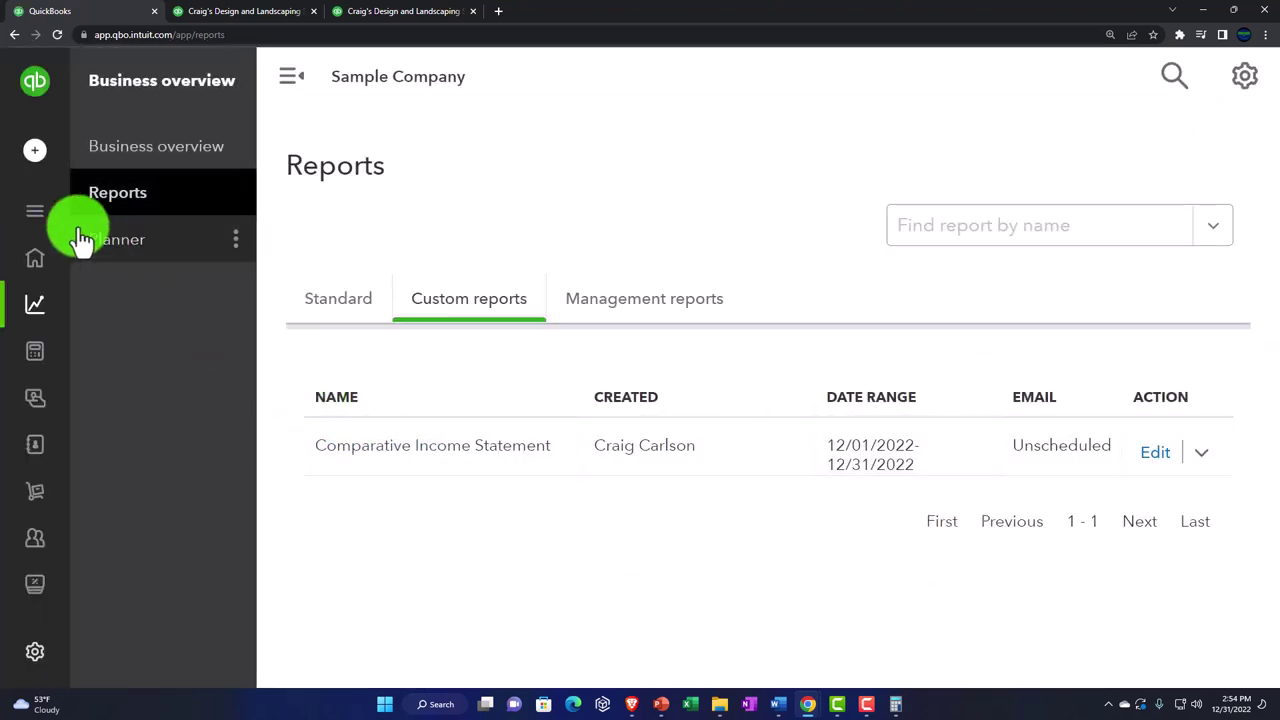
click(45, 258)
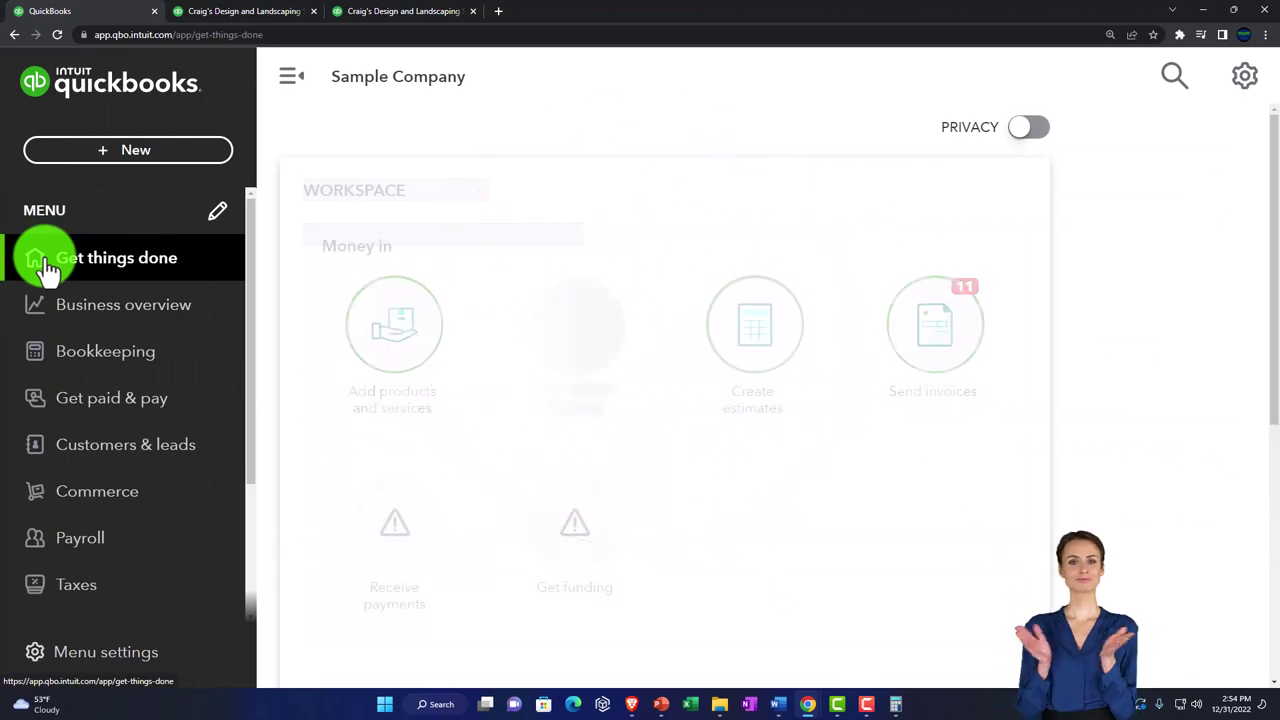
click(57, 308)
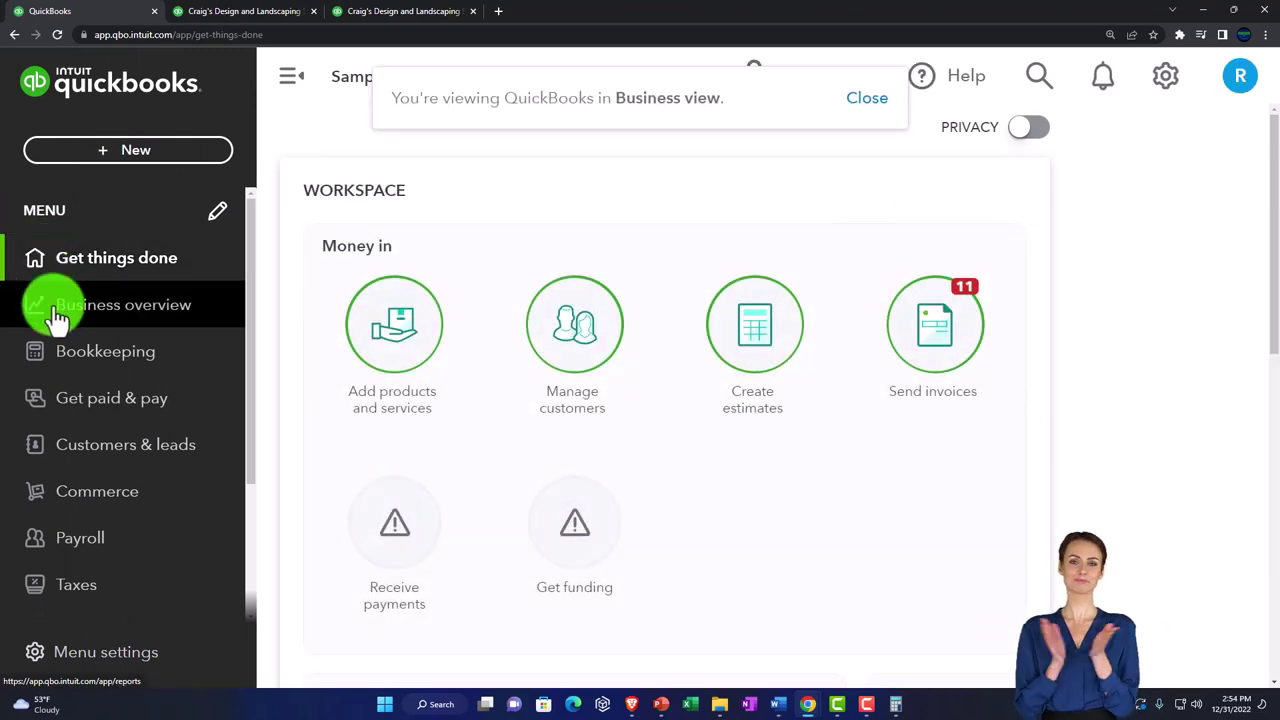